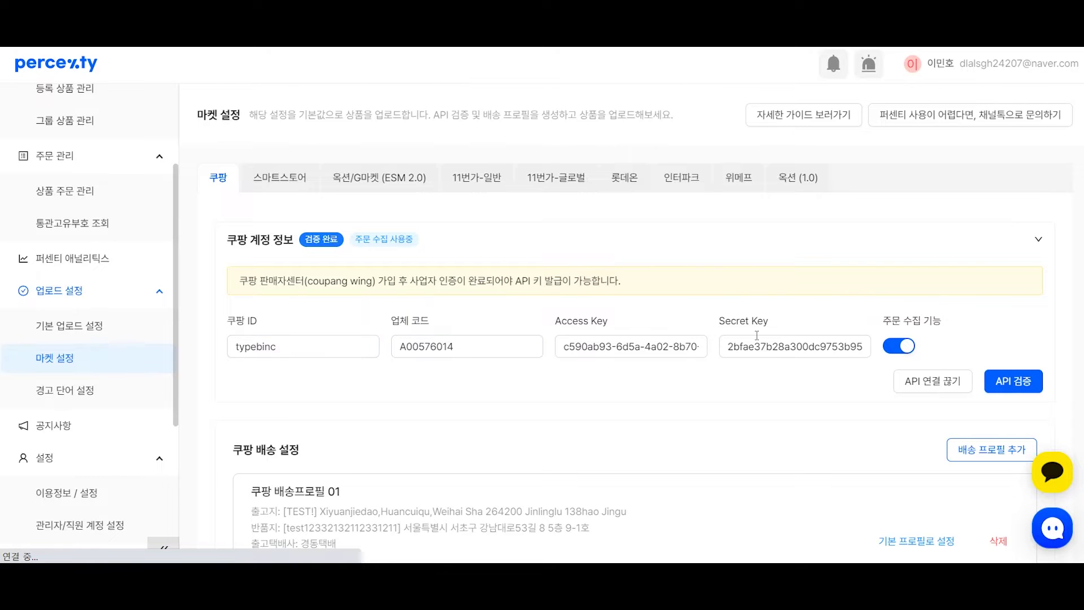
Open the detailed Coupang market setup guide, sample its tutorial video at several points and skim the written instructions
left_click(799, 113)
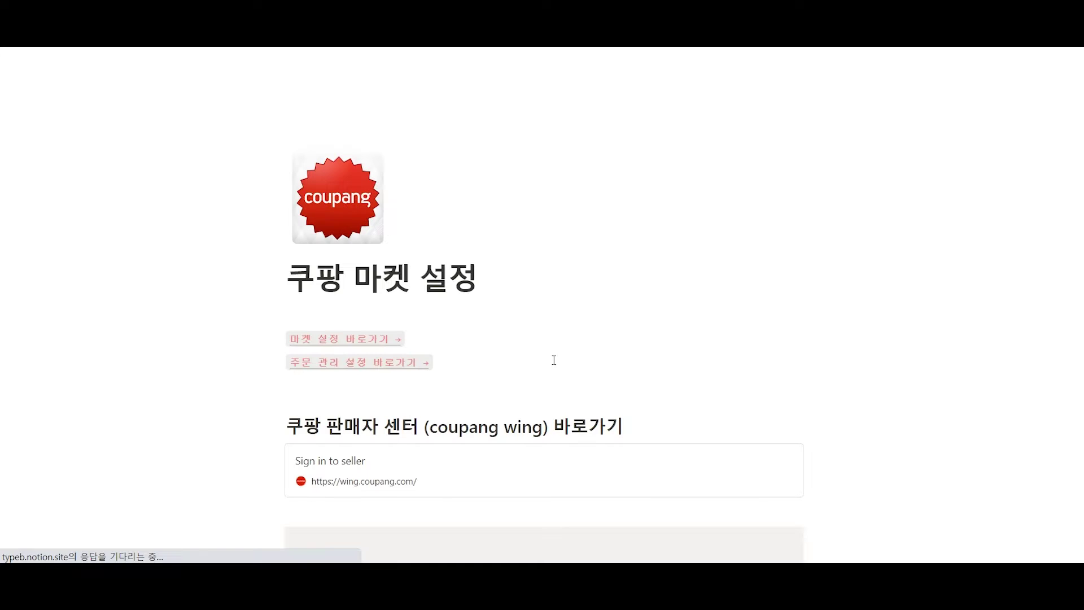
scroll(798, 368, "down", 12)
scroll(798, 347, "down", 3)
scroll(799, 347, "up", 10)
left_click(503, 355)
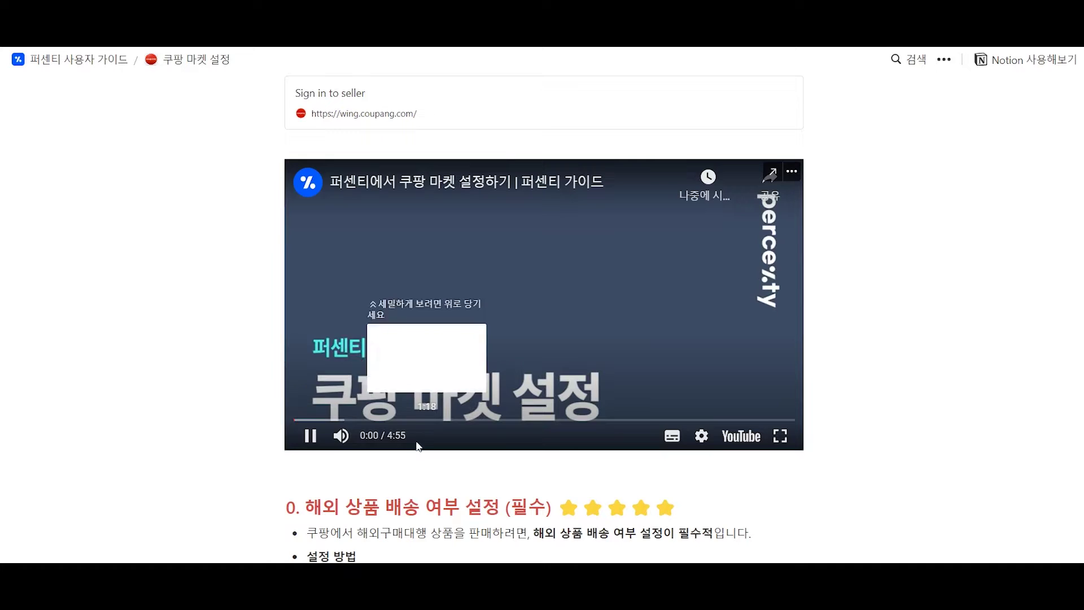
left_click(441, 420)
left_click(543, 387)
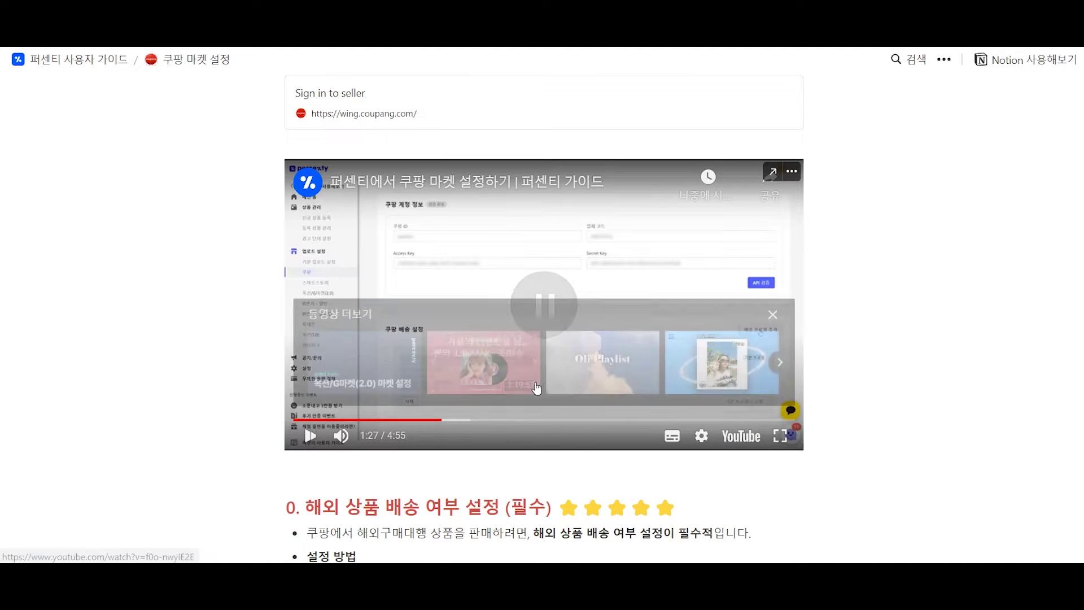
left_click(581, 420)
left_click(446, 420)
scroll(769, 344, "down", 5)
scroll(770, 344, "down", 20)
scroll(798, 356, "up", 8)
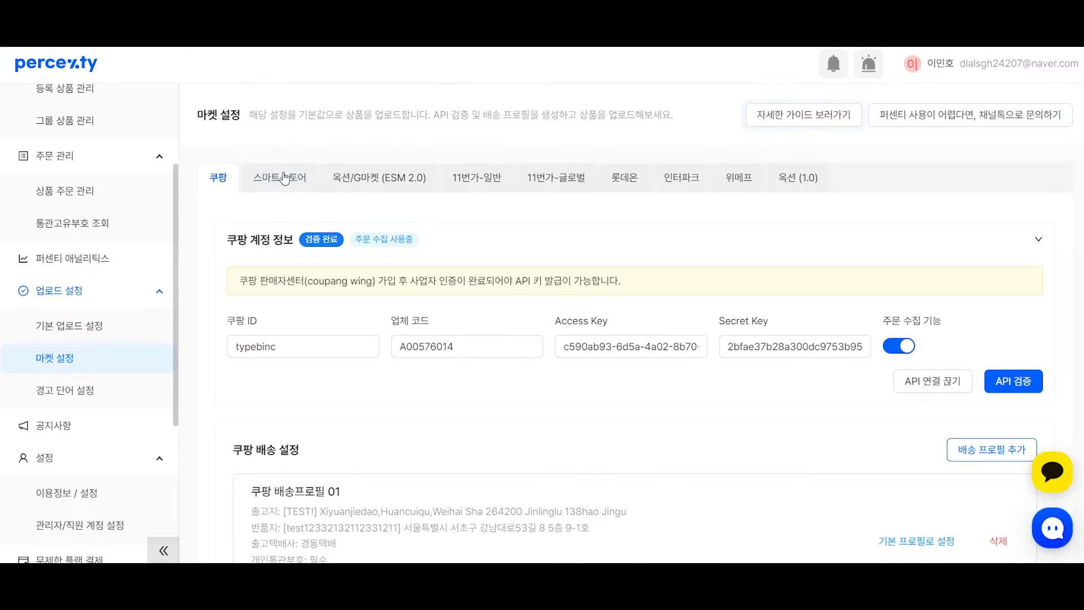
Review the Coupang account information and the existing delivery profiles in the market settings
left_click(380, 177)
left_click(476, 177)
left_click(557, 177)
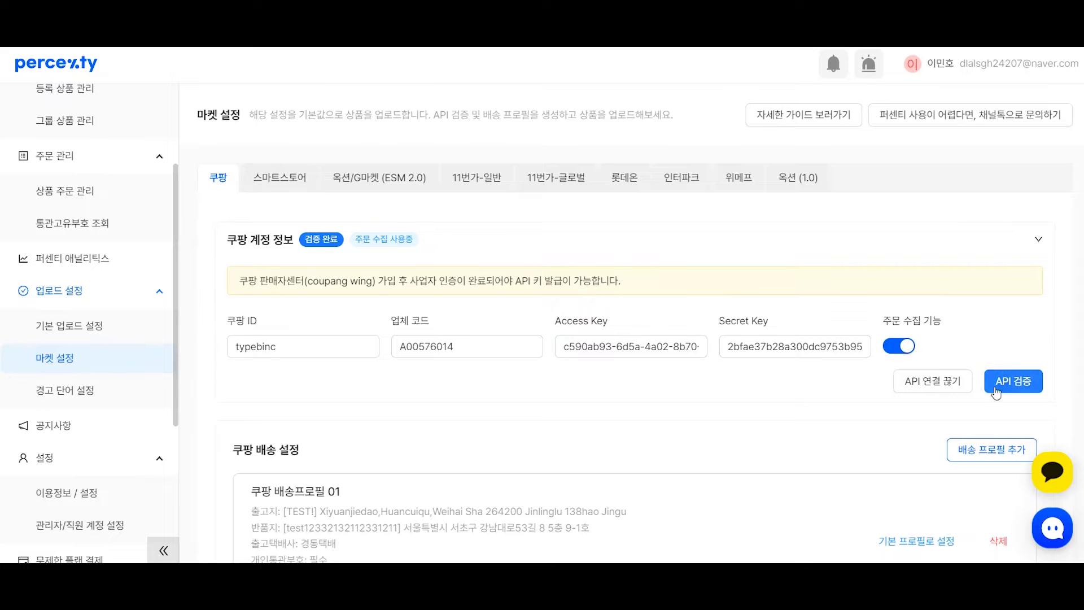
scroll(746, 387, "down", 2)
scroll(666, 346, "up", 2)
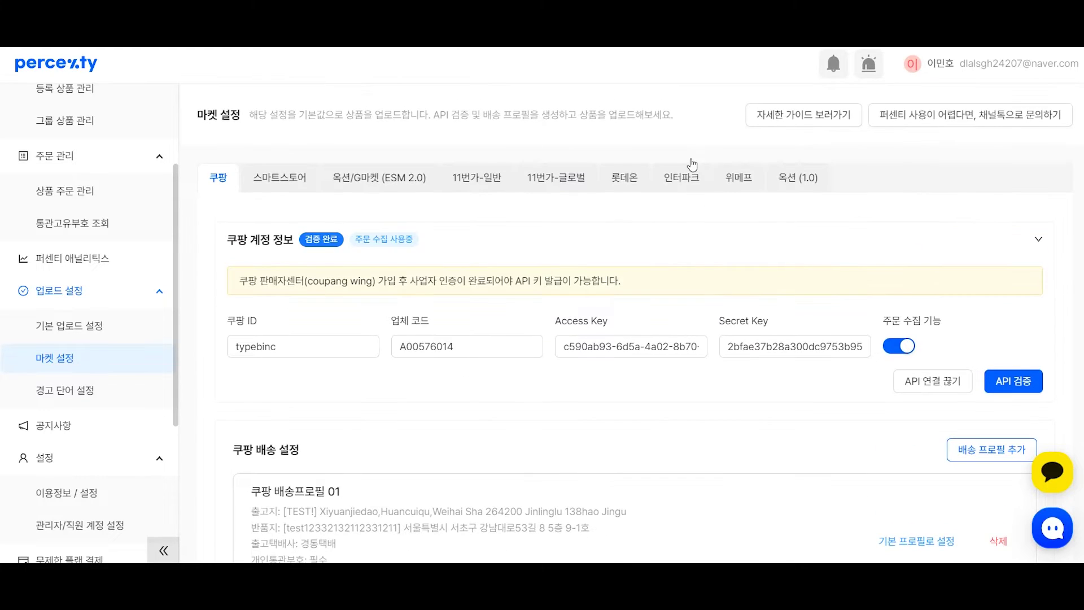
scroll(612, 301, "down", 4)
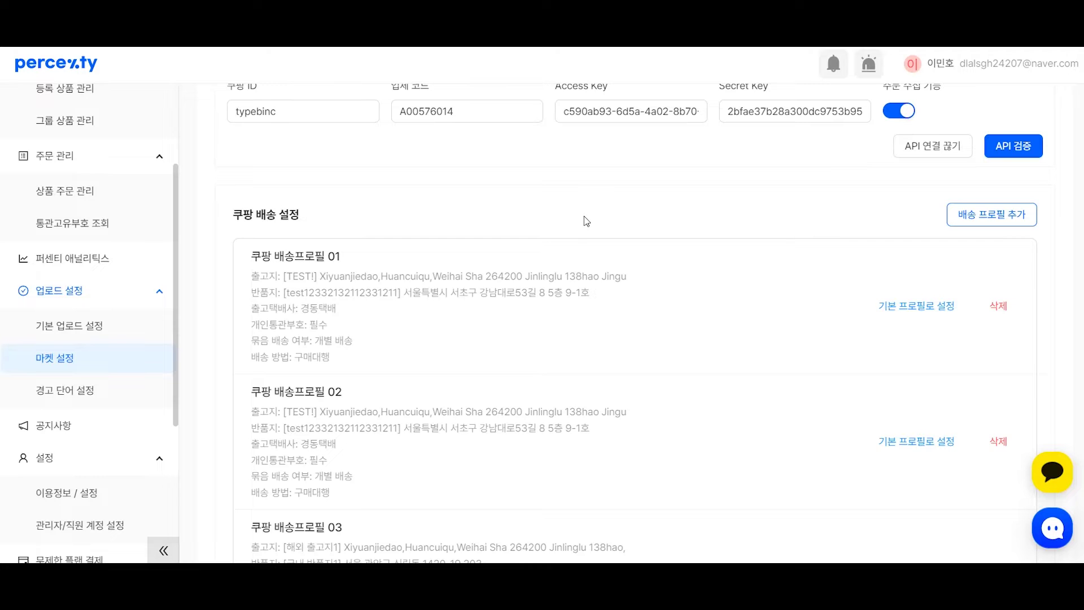
left_click_drag(261, 274, 405, 375)
left_click(415, 345)
scroll(798, 305, "up", 2)
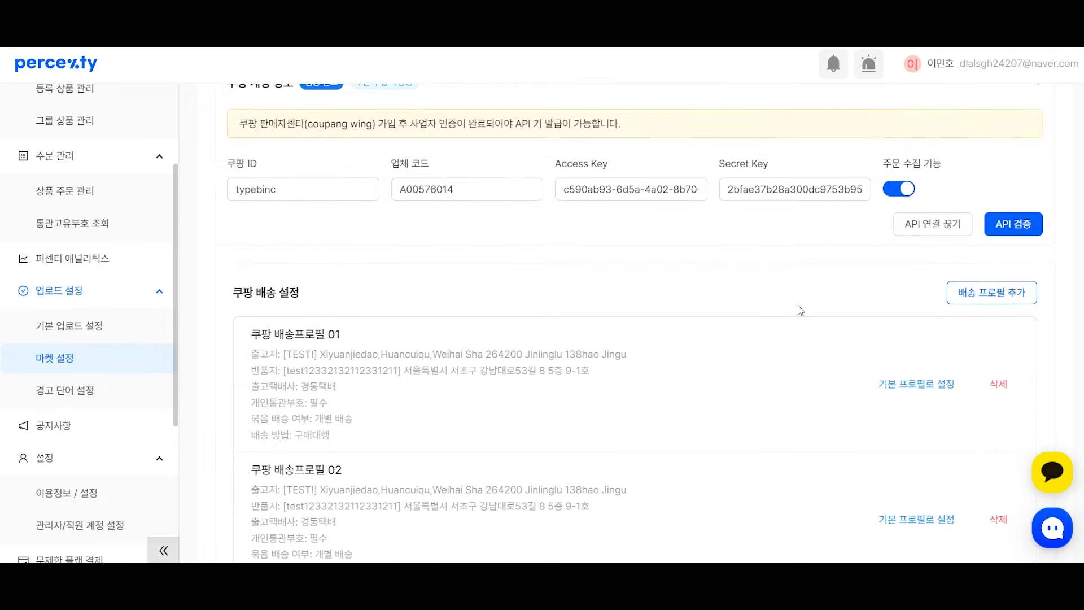
Start a new Coupang delivery profile and inspect the forms for adding a new shipping origin (출고지) and return address (반품지)
left_click(972, 297)
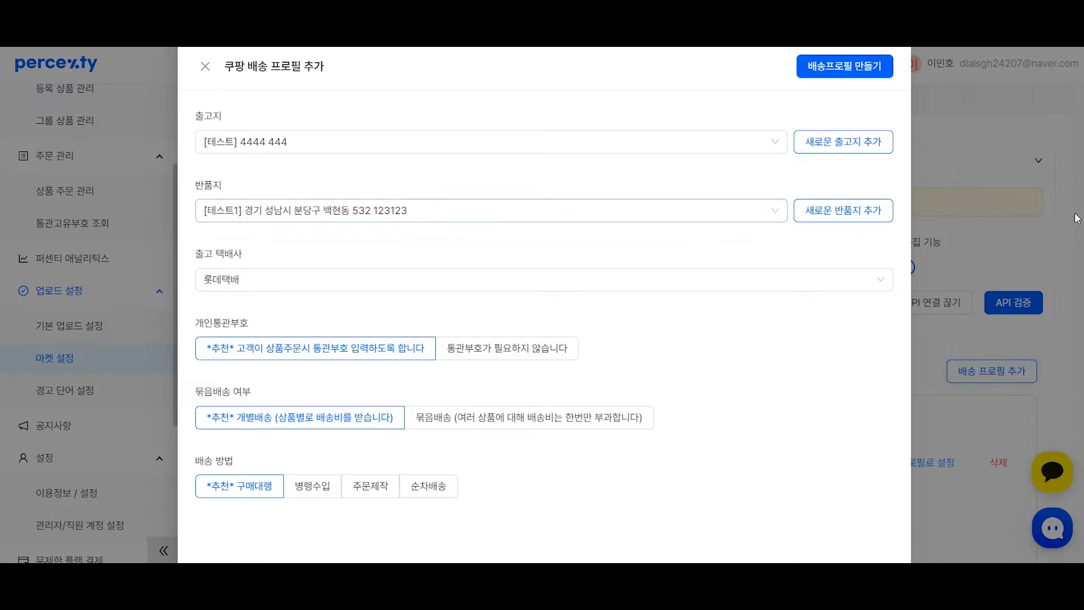
left_click(845, 142)
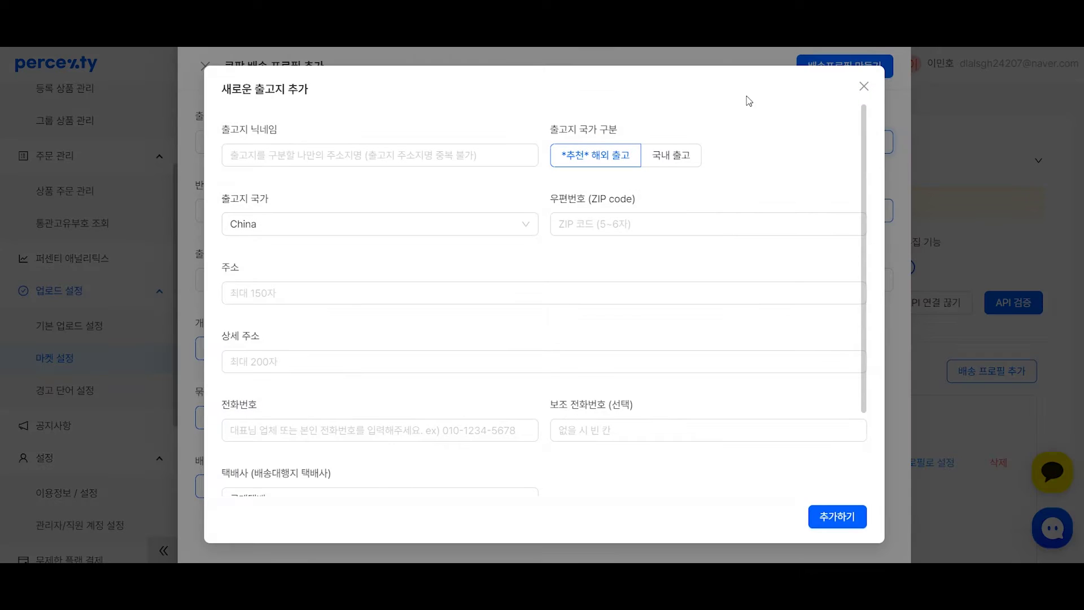
left_click(863, 89)
left_click(849, 212)
left_click(911, 89)
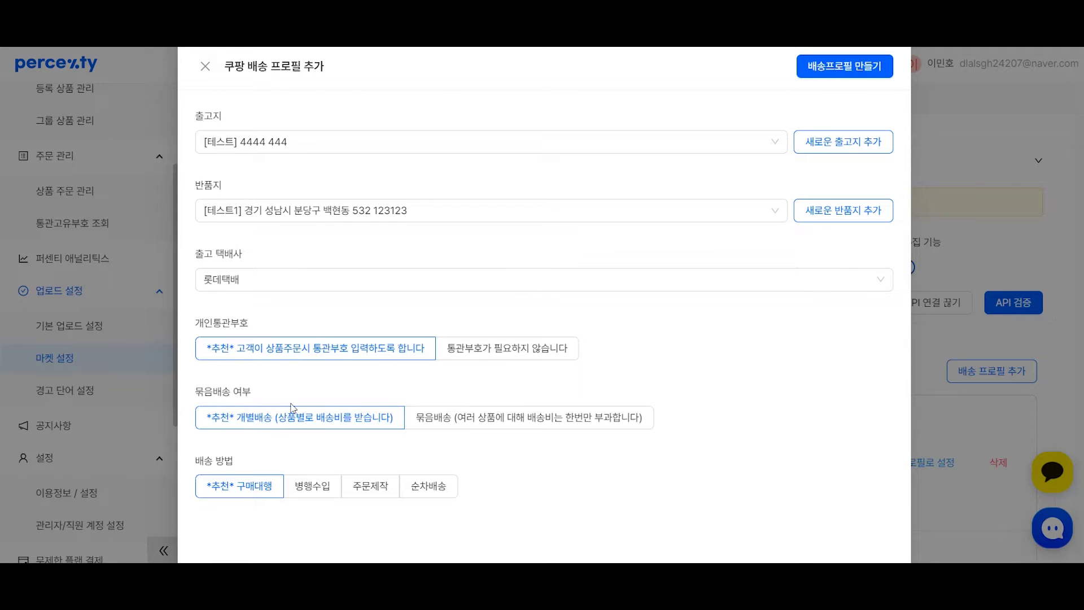
Create the delivery profile with the recommended option that customers enter their customs number when ordering
left_click(448, 354)
left_click(393, 348)
left_click(846, 66)
scroll(739, 400, "down", 2)
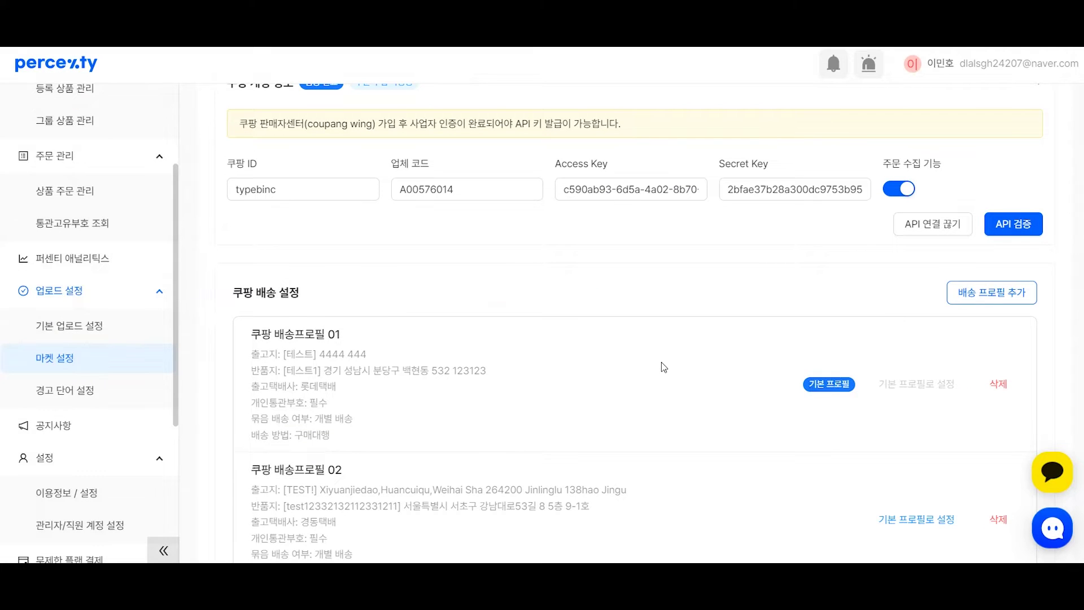
Open 기본 업로드 설정 and review the percent margin, added margin, card fee and overseas shipping fee fields
scroll(112, 286, "up", 4)
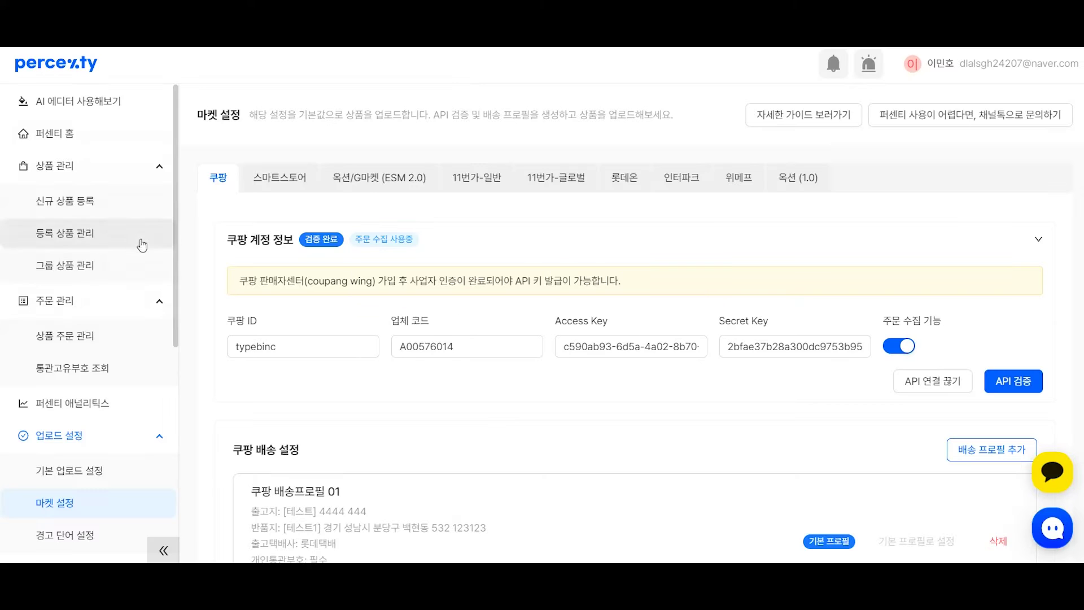
scroll(113, 316, "down", 3)
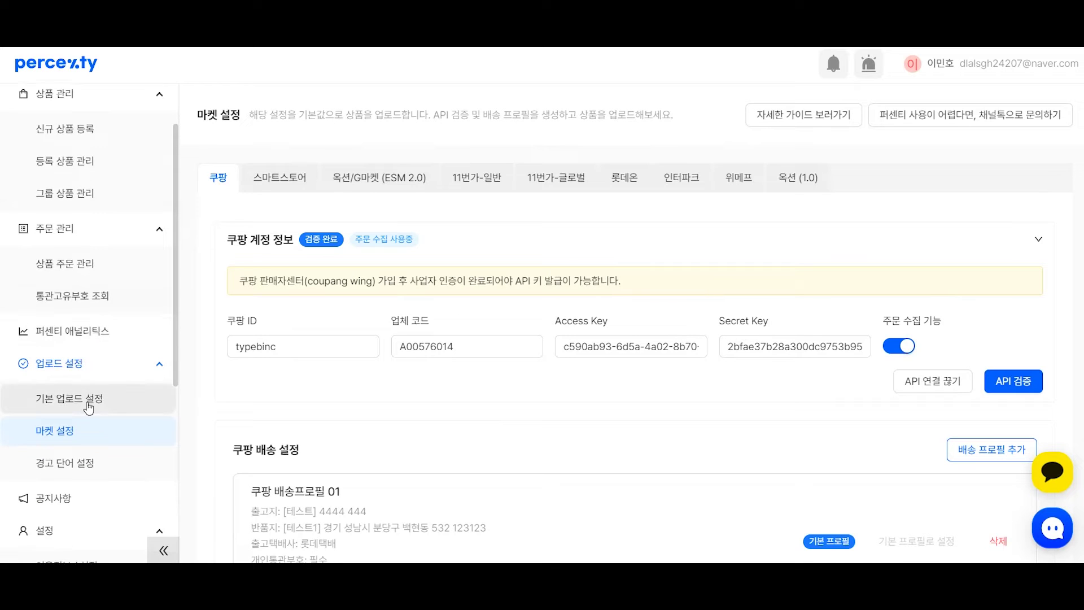
left_click(87, 401)
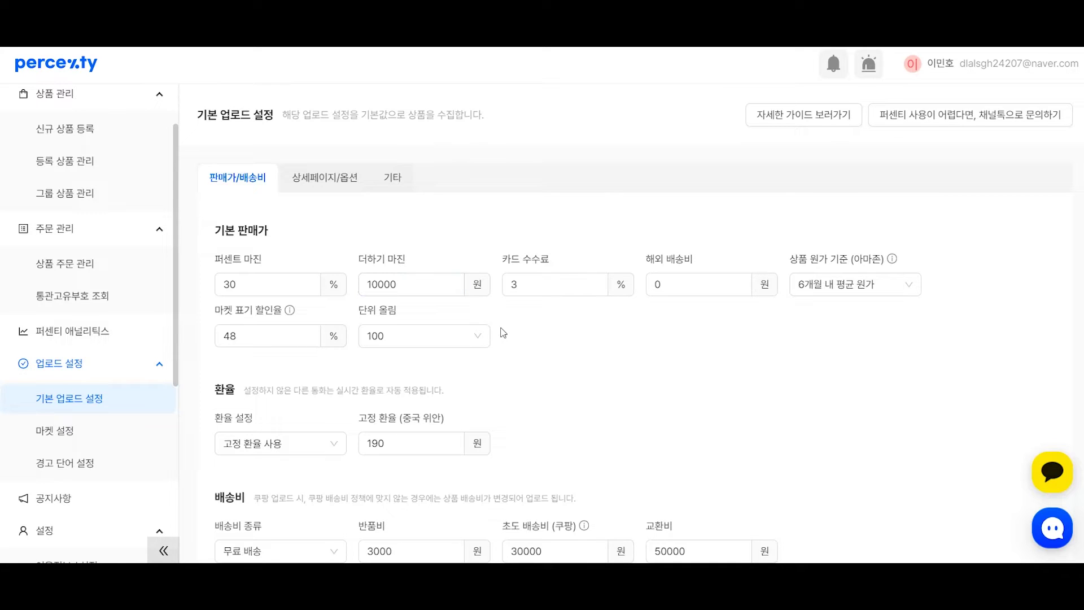
double_click(245, 285)
left_click(424, 226)
left_click(399, 284)
left_click_drag(400, 284, 361, 284)
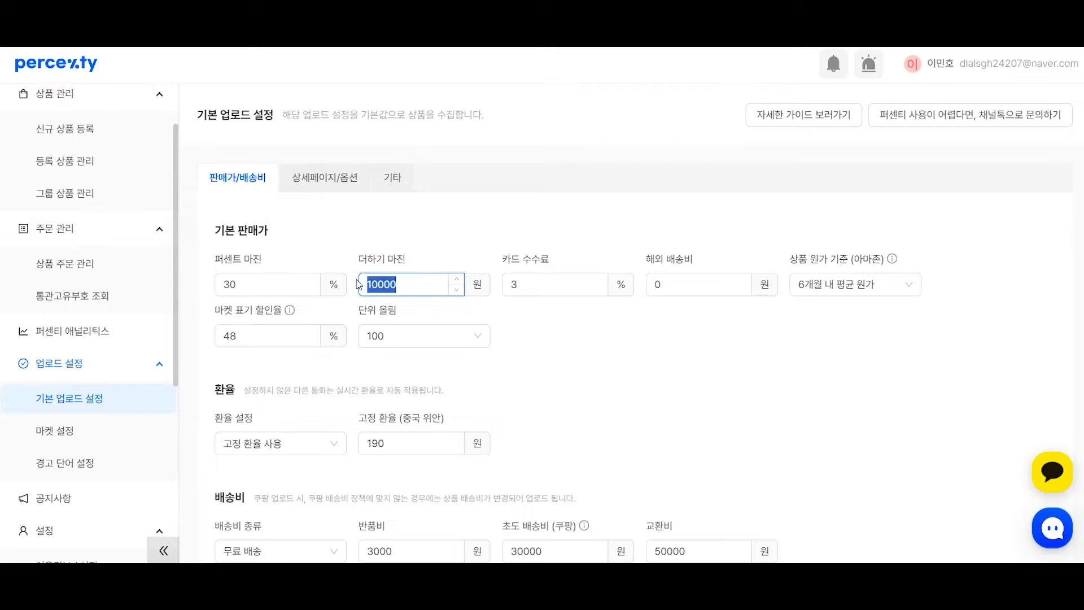
left_click(507, 247)
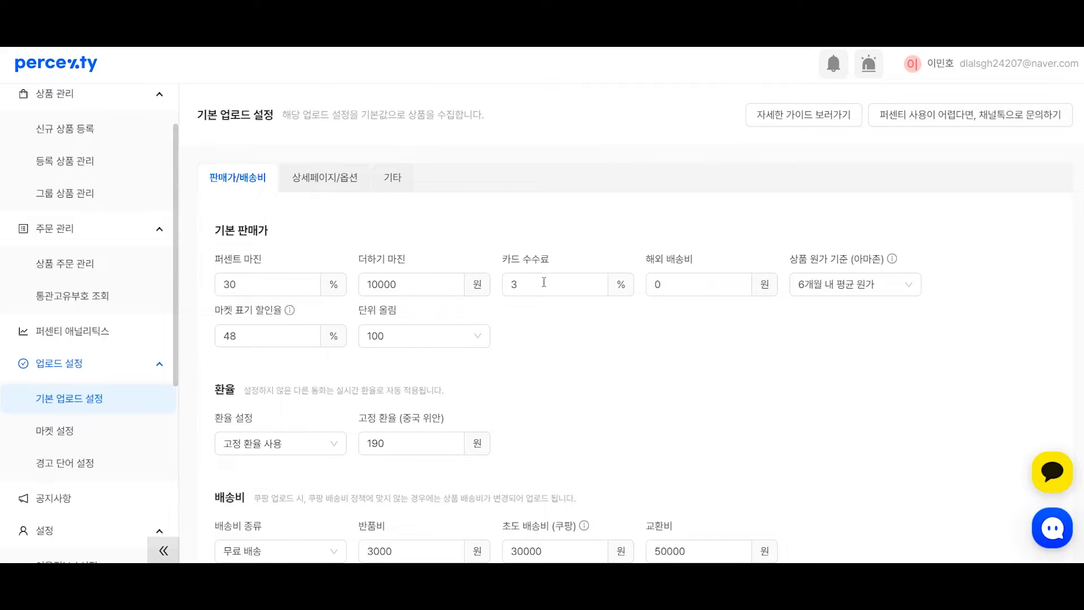
double_click(674, 261)
left_click(723, 258)
left_click(675, 285)
left_click(703, 318)
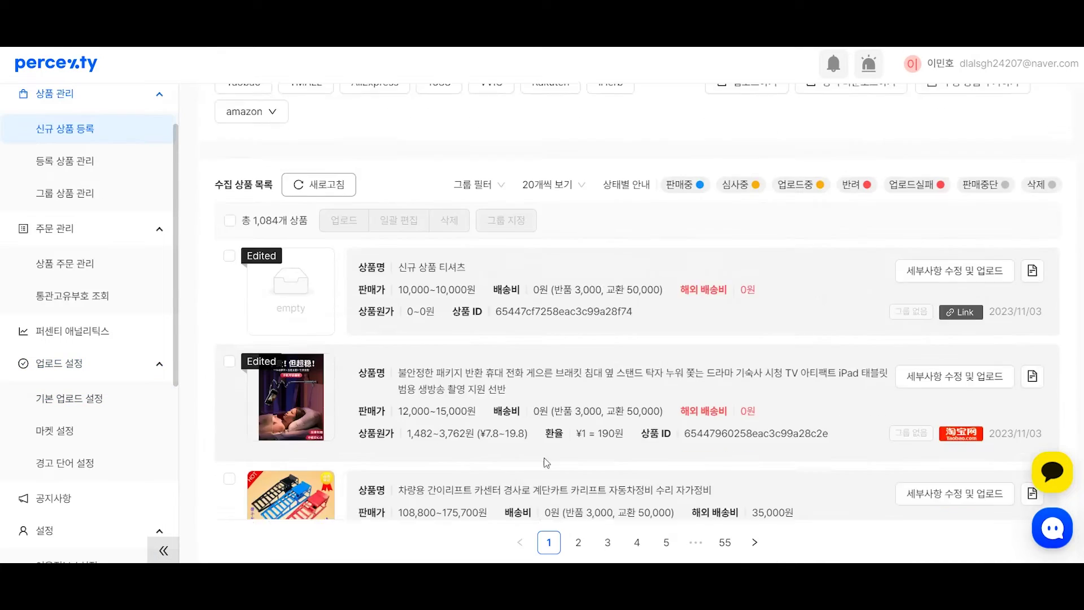
Examine the price settings of a collected product in 신규 상품 등록 and return to 기본 업로드 설정
scroll(544, 460, "down", 3)
left_click(484, 266)
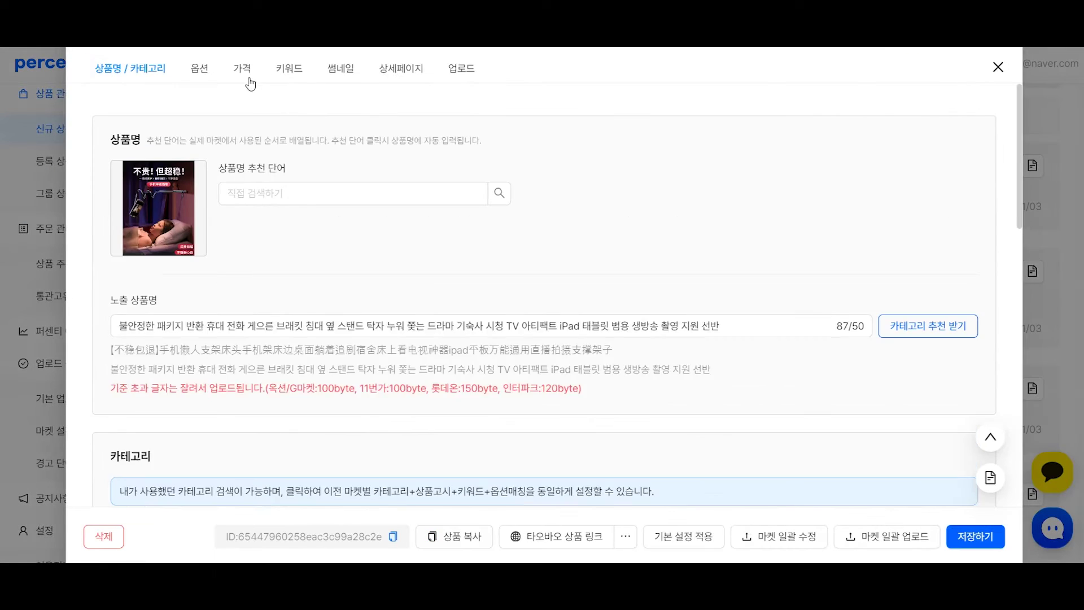
left_click(251, 84)
left_click_drag(889, 177, 903, 148)
left_click(904, 148)
left_click(999, 66)
left_click(121, 400)
scroll(735, 272, "up", 5)
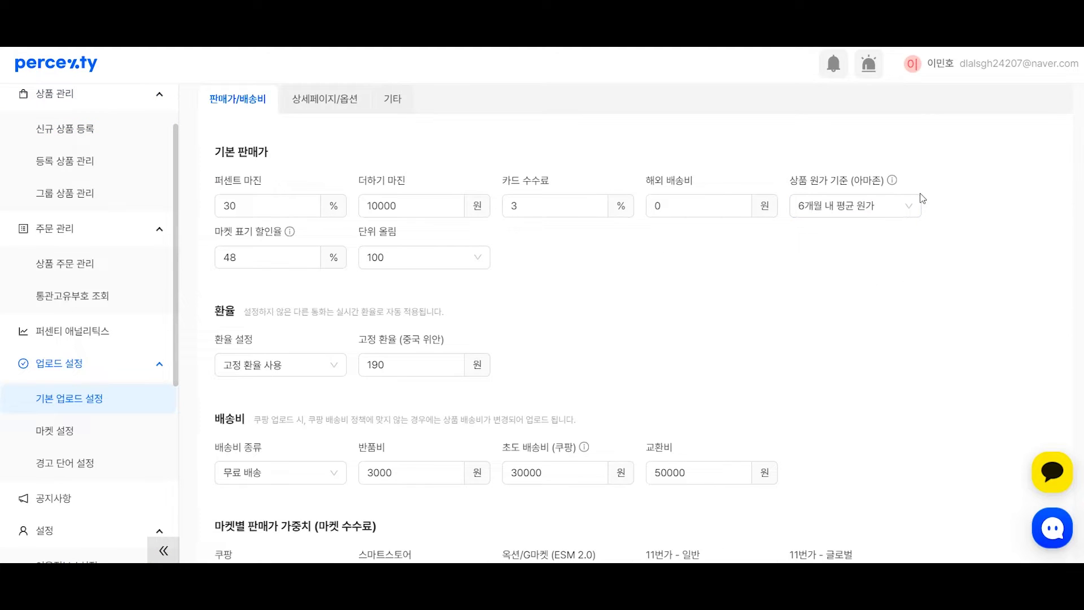
Set the Amazon product cost basis to 6개월 내 평균 원가 and read the note on 마켓 표기 할인율
left_click(889, 214)
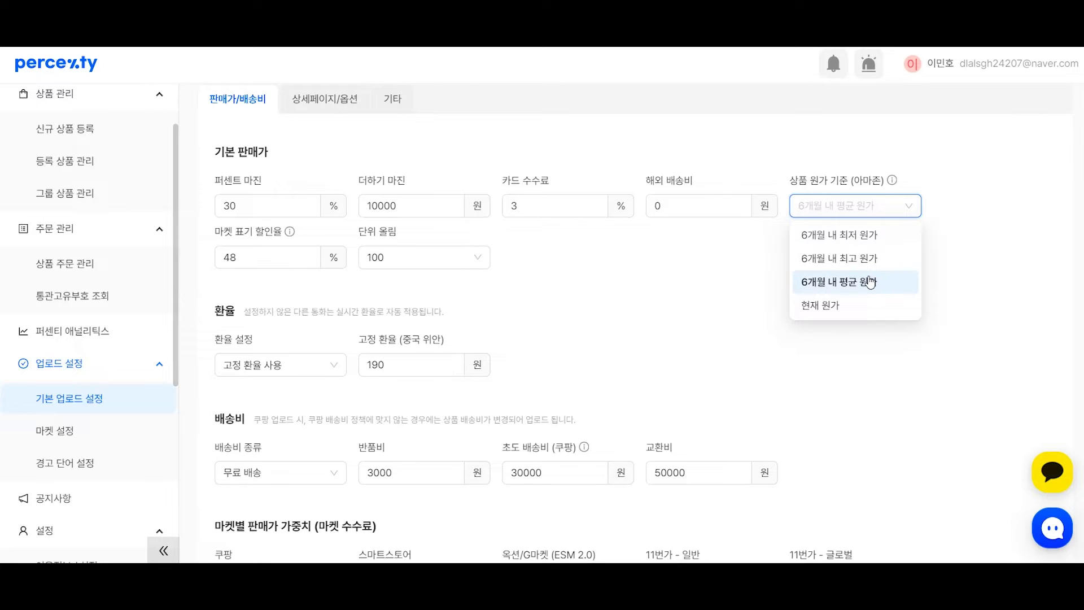
left_click(845, 288)
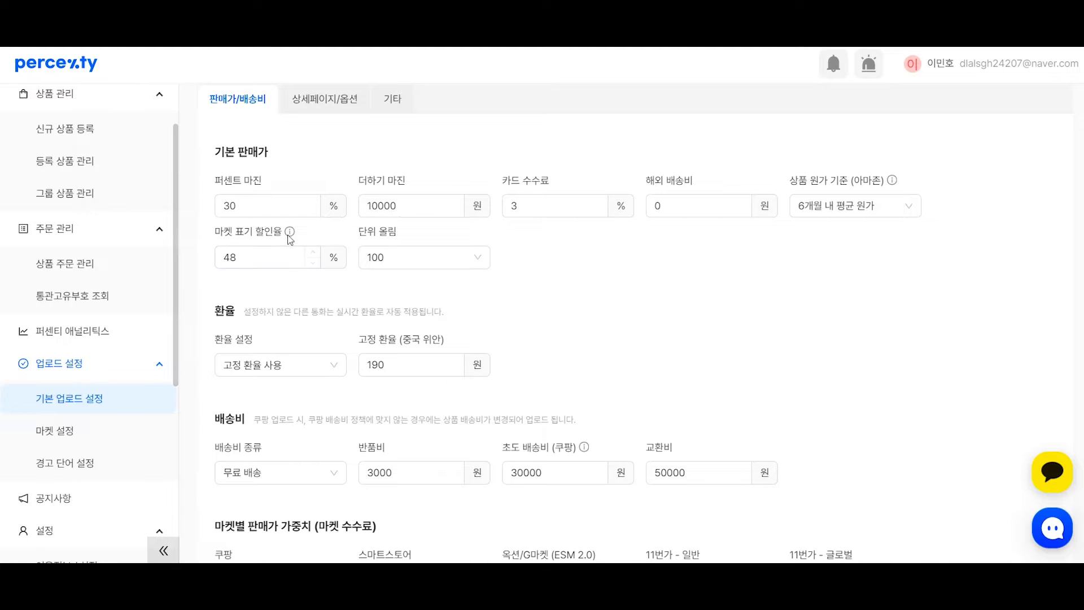
mouse_move(291, 235)
scroll(518, 301, "down", 3)
scroll(518, 301, "up", 2)
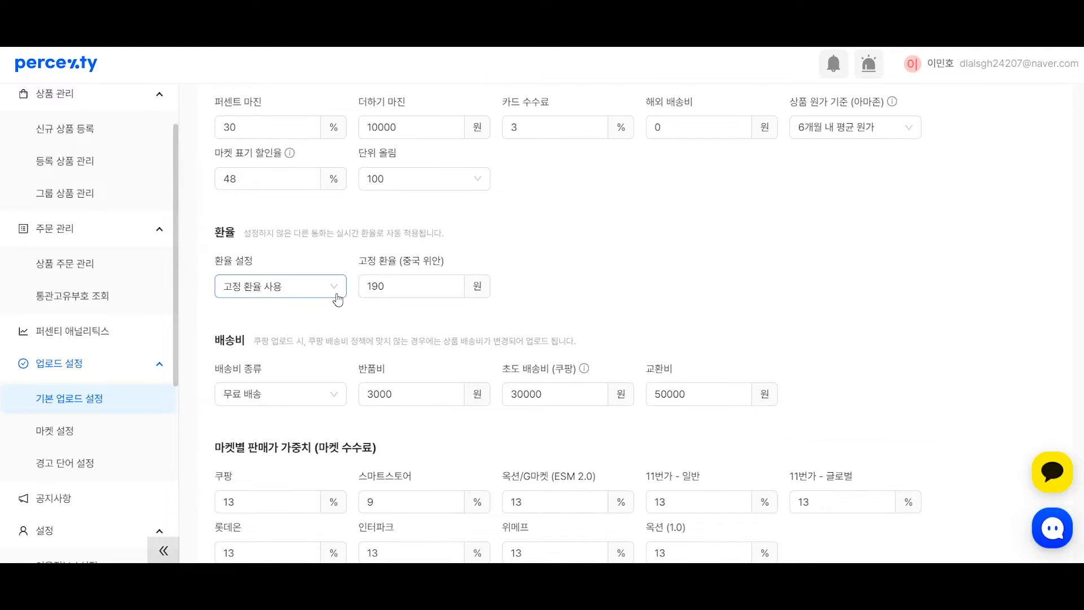
Set the exchange rate option to 고정 환율 사용 with a fixed Chinese yuan rate of 190 won
left_click(338, 291)
left_click_drag(406, 288, 349, 287)
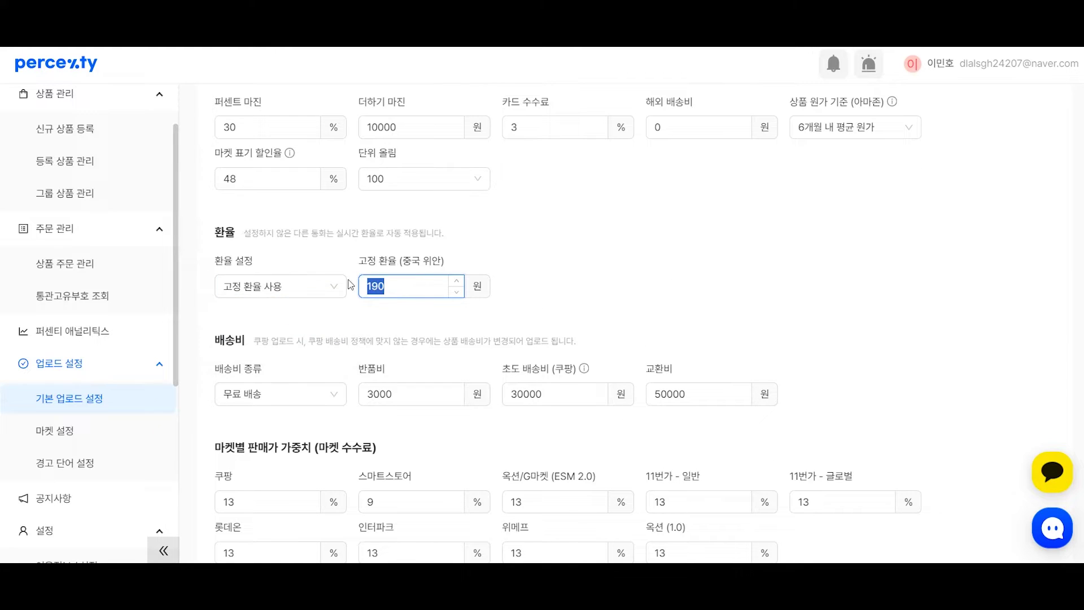
left_click(313, 294)
left_click(291, 338)
left_click(413, 290)
left_click_drag(413, 290, 332, 291)
key("BackSpace")
key("BackSpace")
type("190")
left_click(738, 288)
Set the return fee (반품비) to 30000 won and check the notes on Coupang's initial shipping fee and the exchange fee
scroll(612, 310, "down", 1)
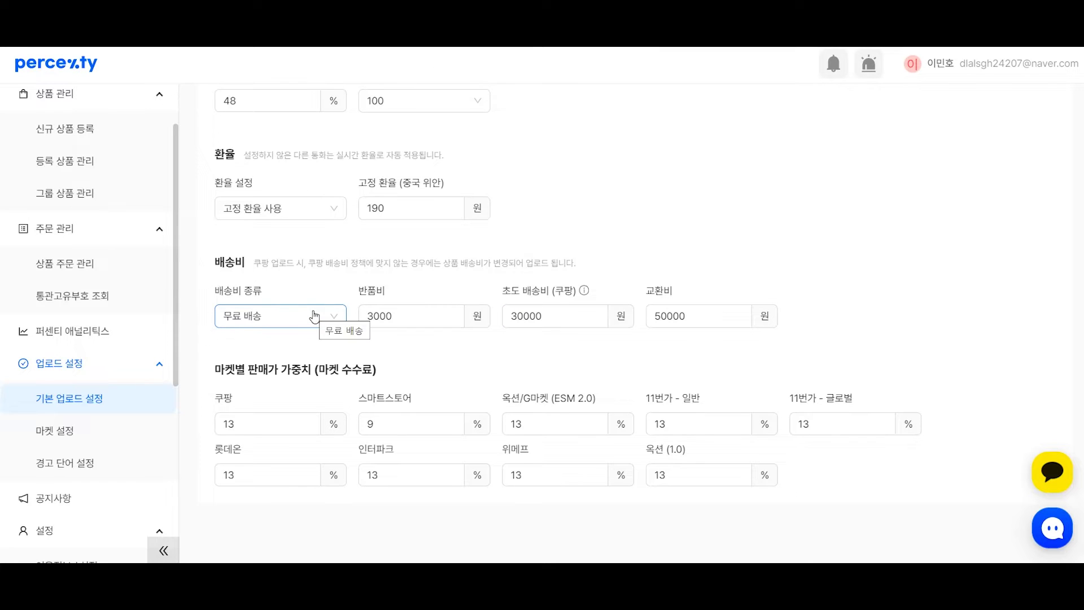
left_click(400, 323)
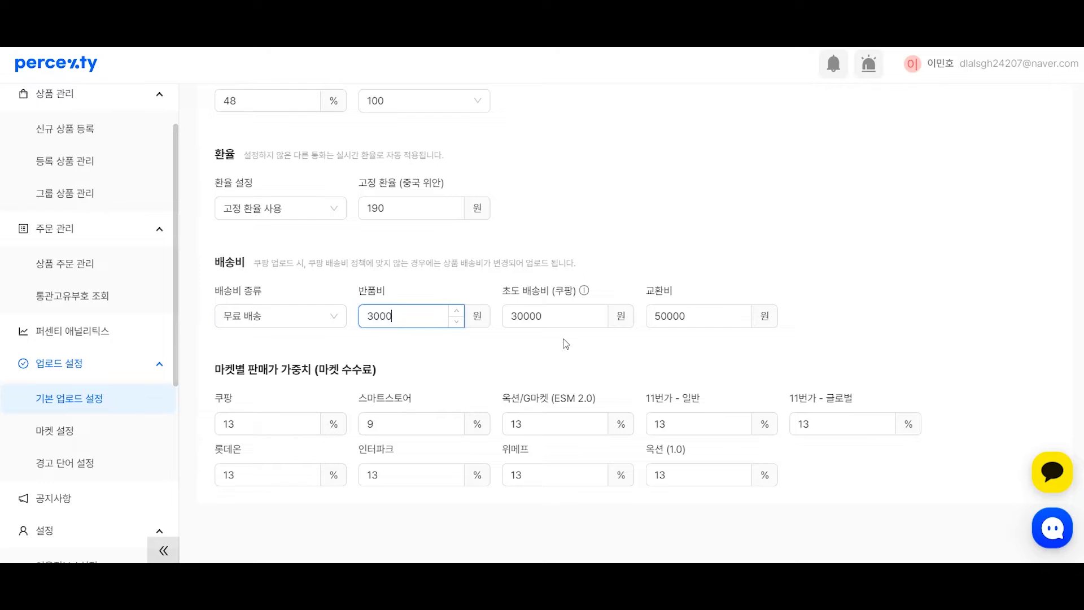
mouse_move(586, 292)
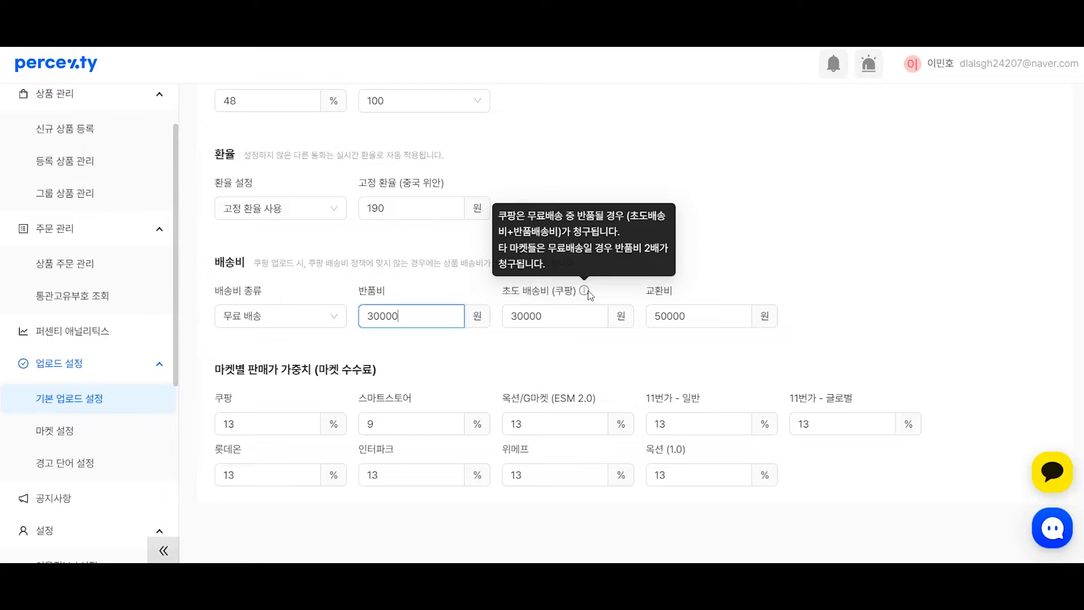
left_click_drag(690, 314, 636, 320)
left_click(624, 358)
Review the per-market sales price weightings, including the one for 스마트스토어
scroll(467, 341, "down", 1)
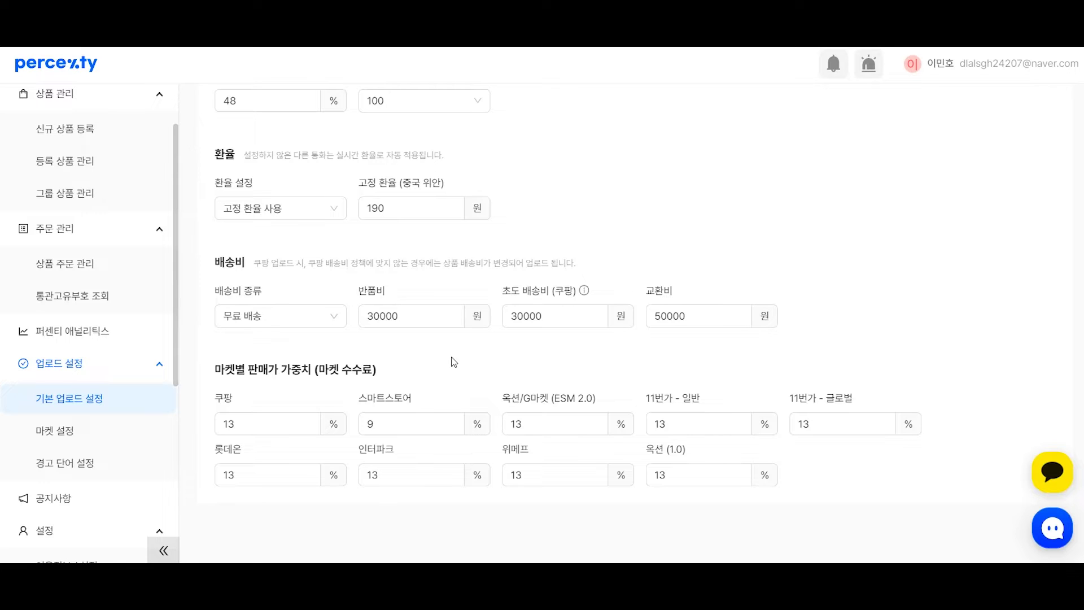
left_click(422, 422)
left_click(430, 505)
scroll(741, 421, "up", 2)
scroll(734, 418, "up", 4)
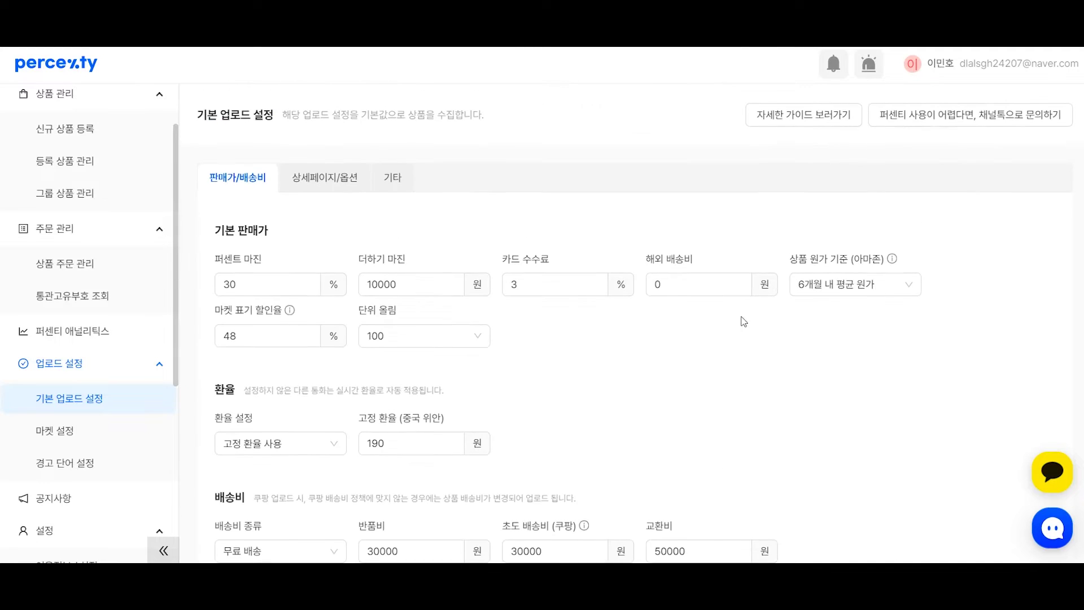
Open the 상세페이지/옵션 settings and review the top and bottom fixed images and the image exposure switches
left_click(351, 189)
scroll(395, 178, "down", 2)
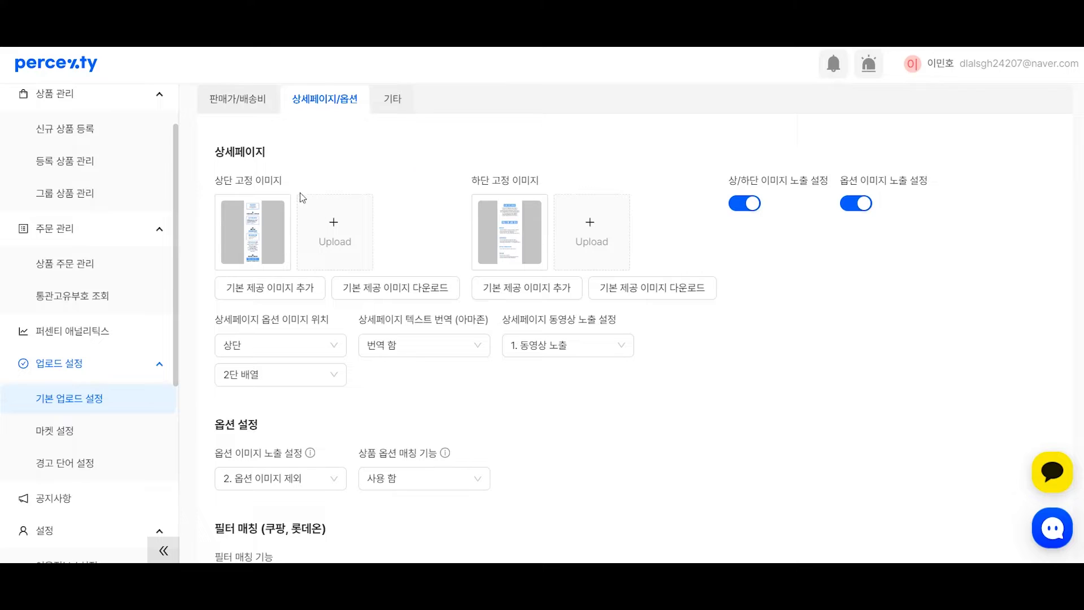
double_click(263, 177)
left_click(480, 181)
left_click(270, 288)
left_click(377, 287)
left_click(677, 177)
left_click_drag(751, 181, 820, 184)
left_click(768, 214)
scroll(772, 288, "down", 1)
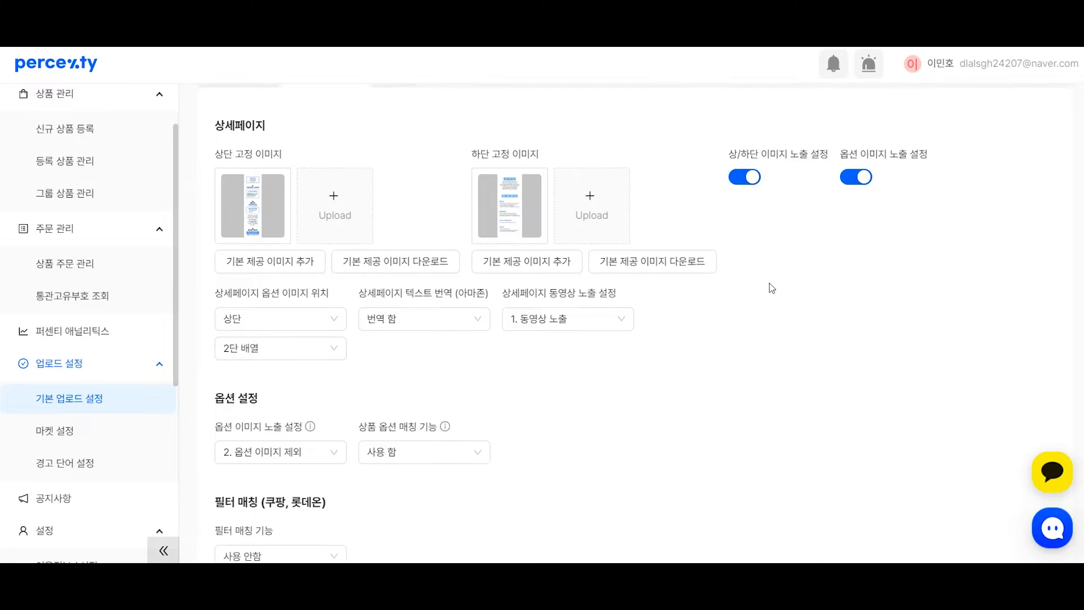
Set the detail page video exposure to 1. 동영상 노출 and the option image layout to 2단 배열
scroll(772, 288, "down", 2)
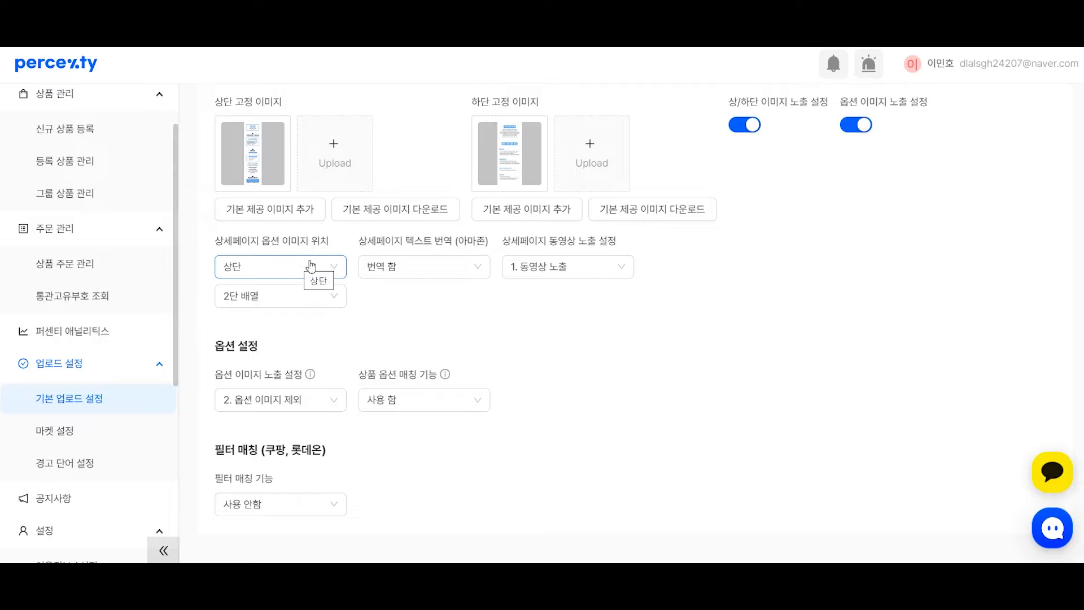
left_click(463, 272)
left_click(466, 268)
left_click(623, 271)
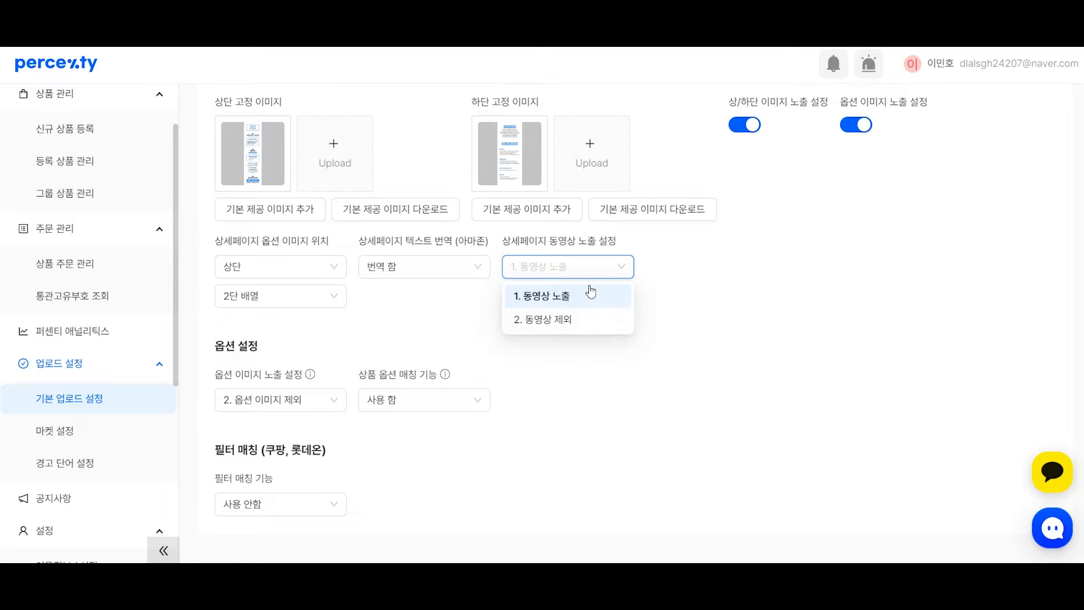
left_click(598, 308)
left_click(302, 300)
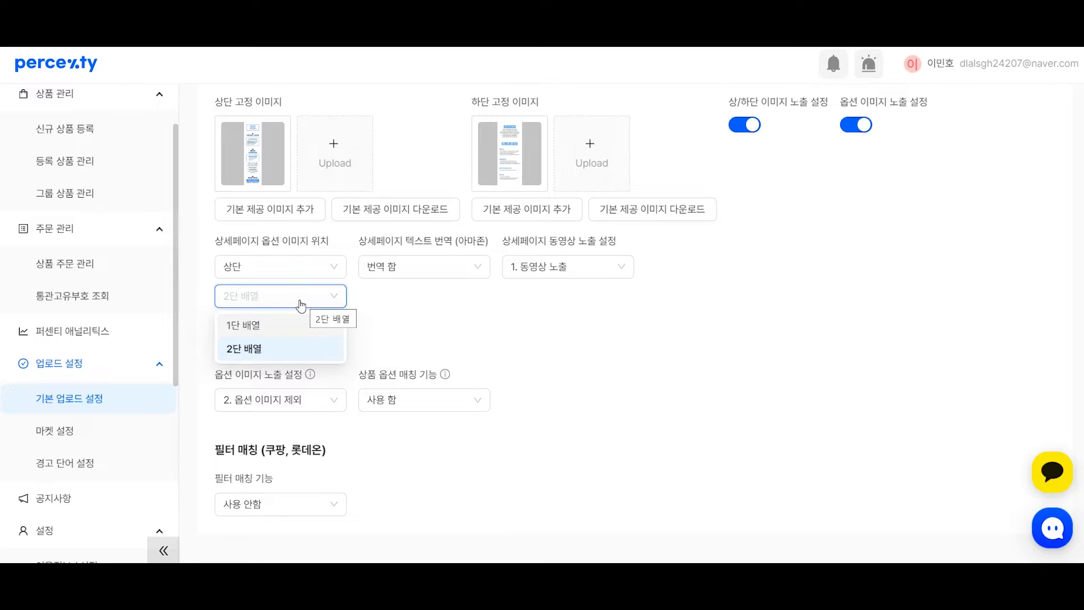
left_click(321, 348)
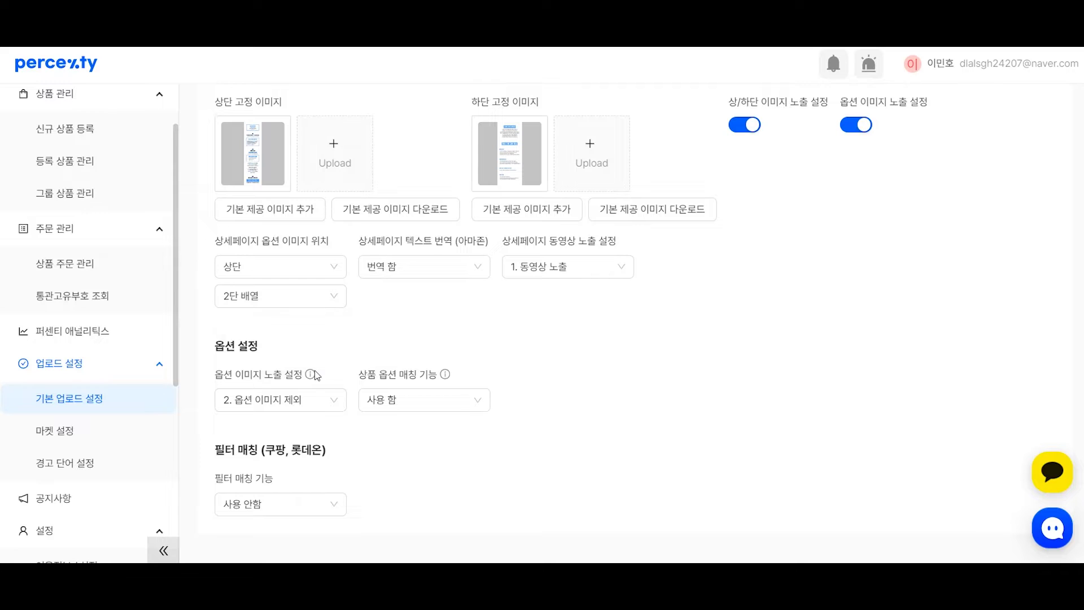
Open the guide for 옵션 이미지 노출 설정 and read how exposing and excluding option images differ
mouse_move(315, 378)
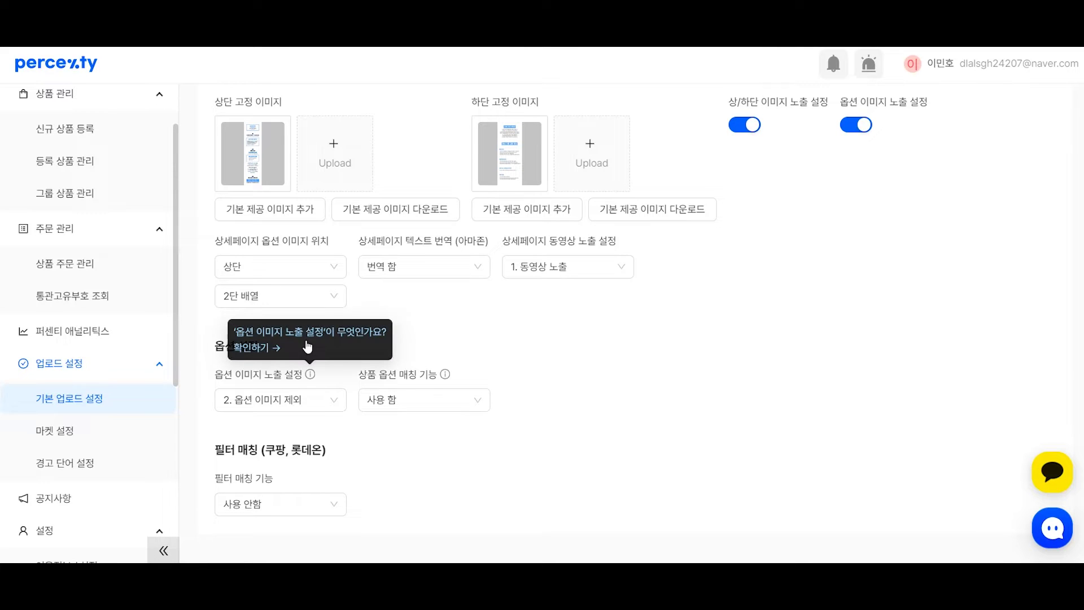
left_click(306, 338)
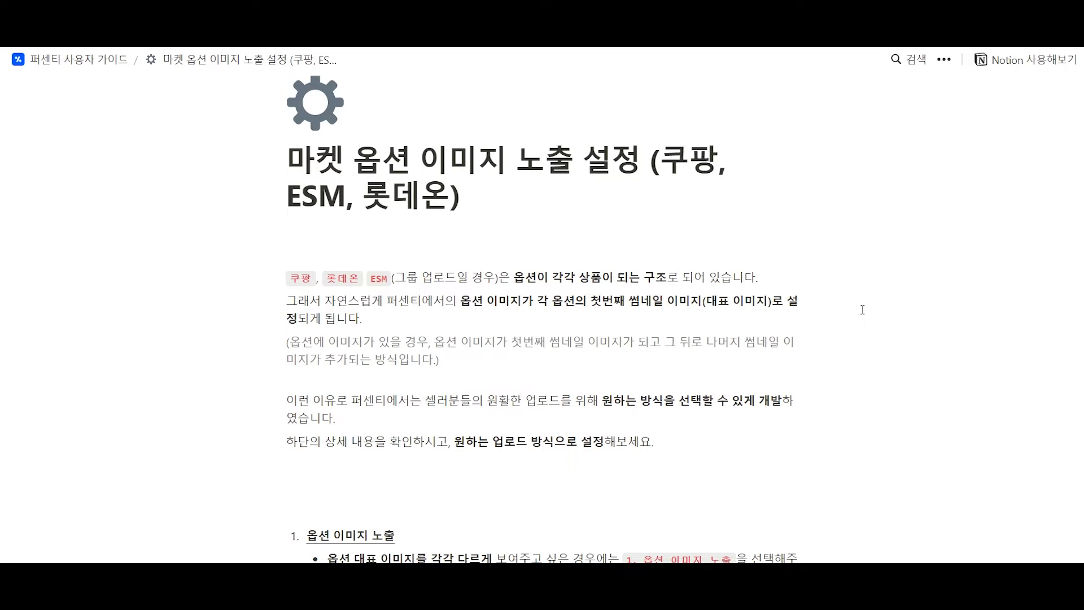
scroll(871, 306, "down", 3)
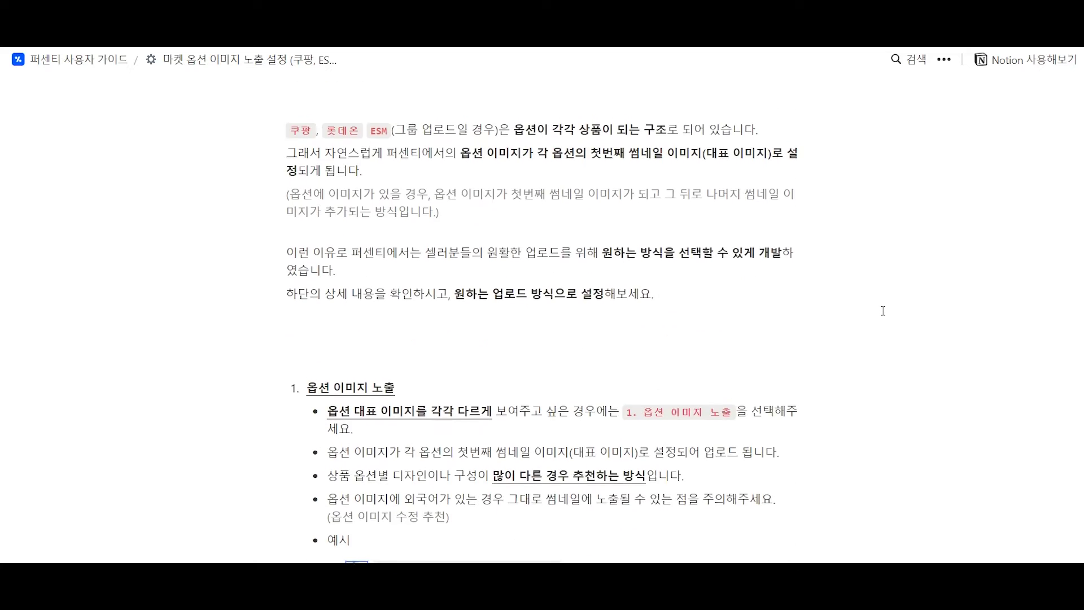
scroll(884, 313, "down", 3)
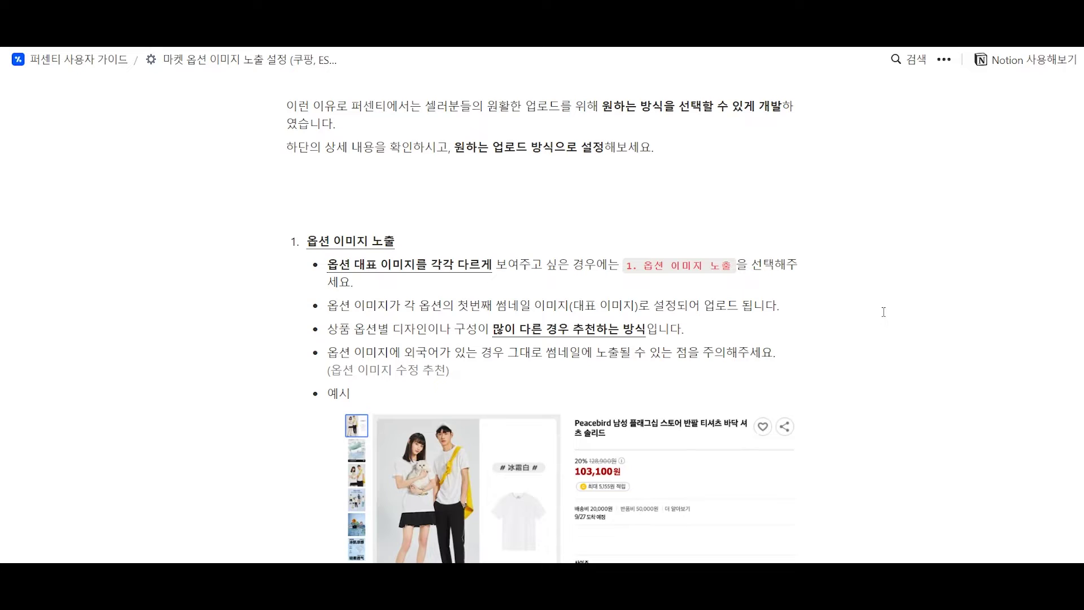
scroll(703, 286, "down", 2)
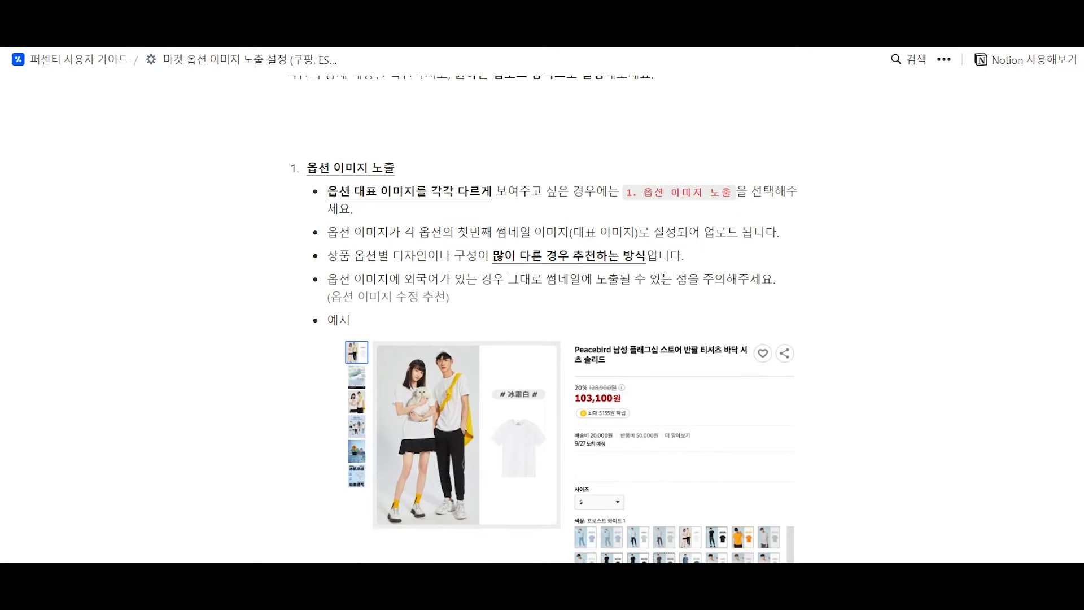
scroll(648, 257, "down", 3)
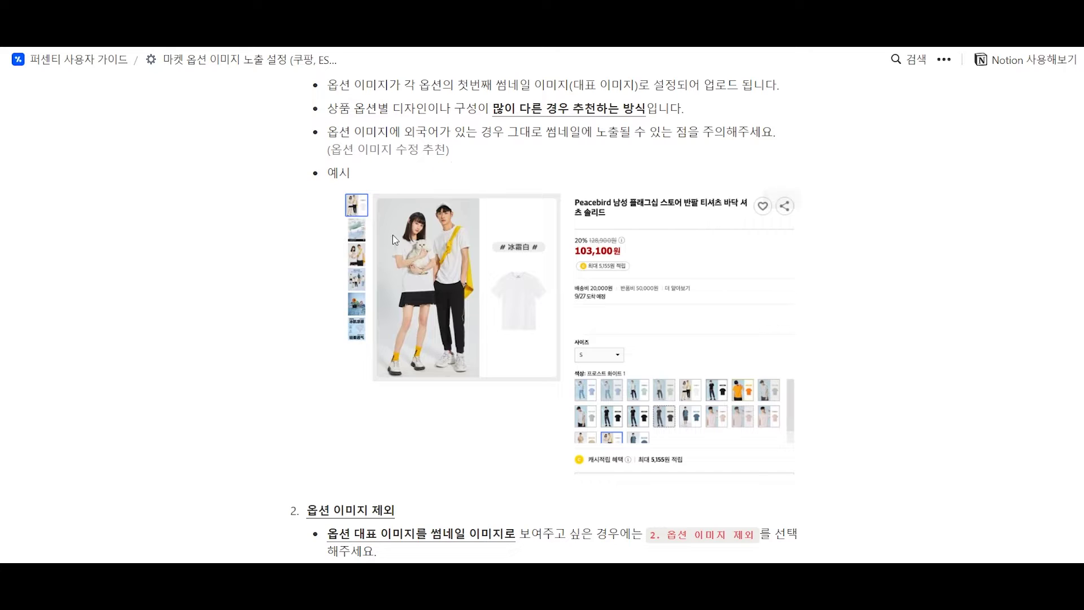
scroll(625, 381, "down", 2)
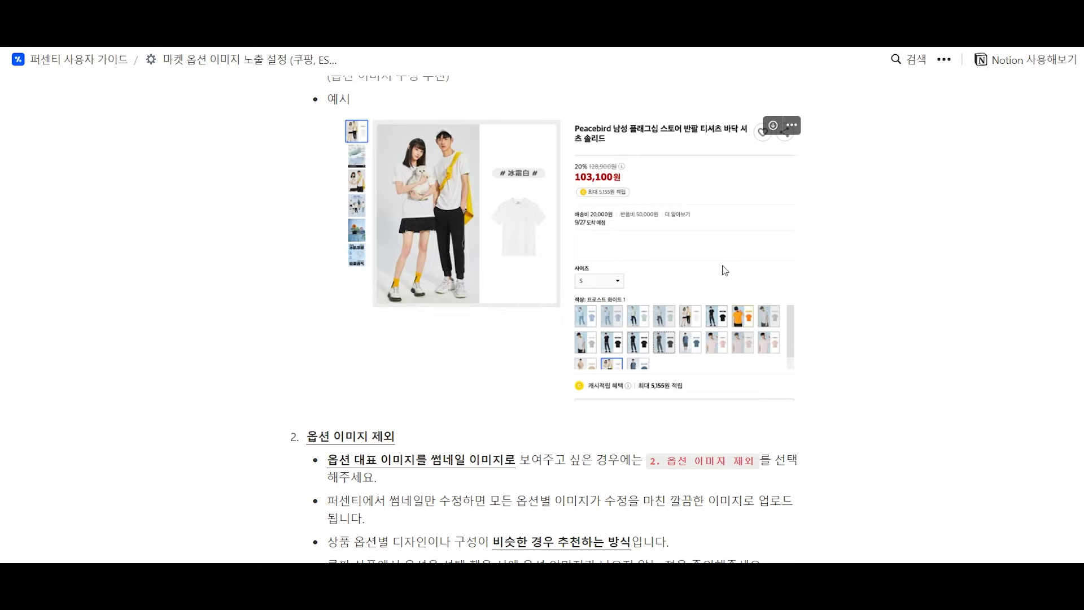
scroll(584, 328, "down", 4)
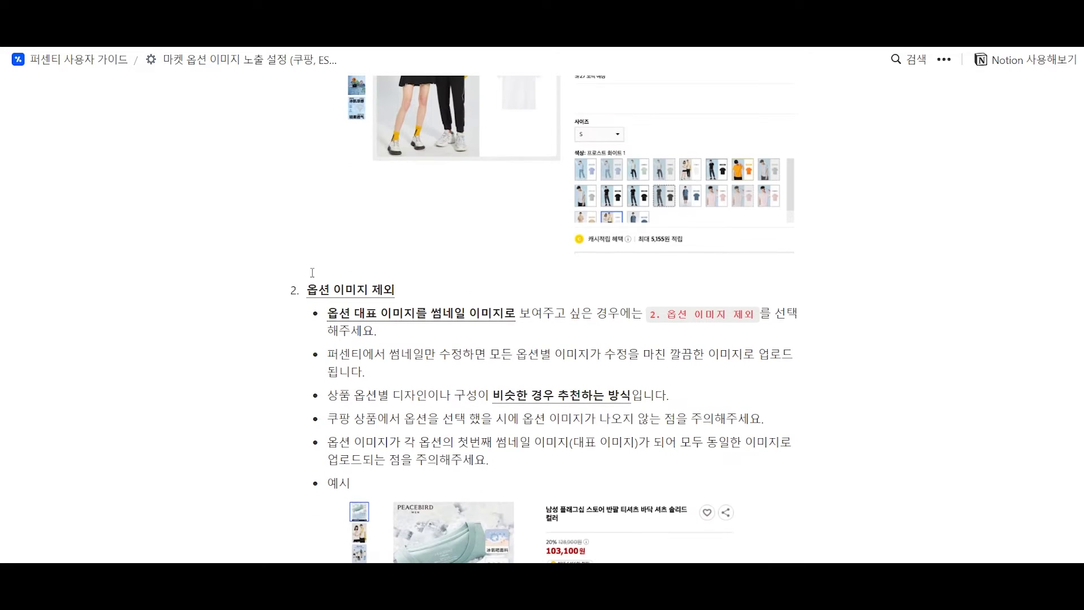
scroll(576, 310, "down", 5)
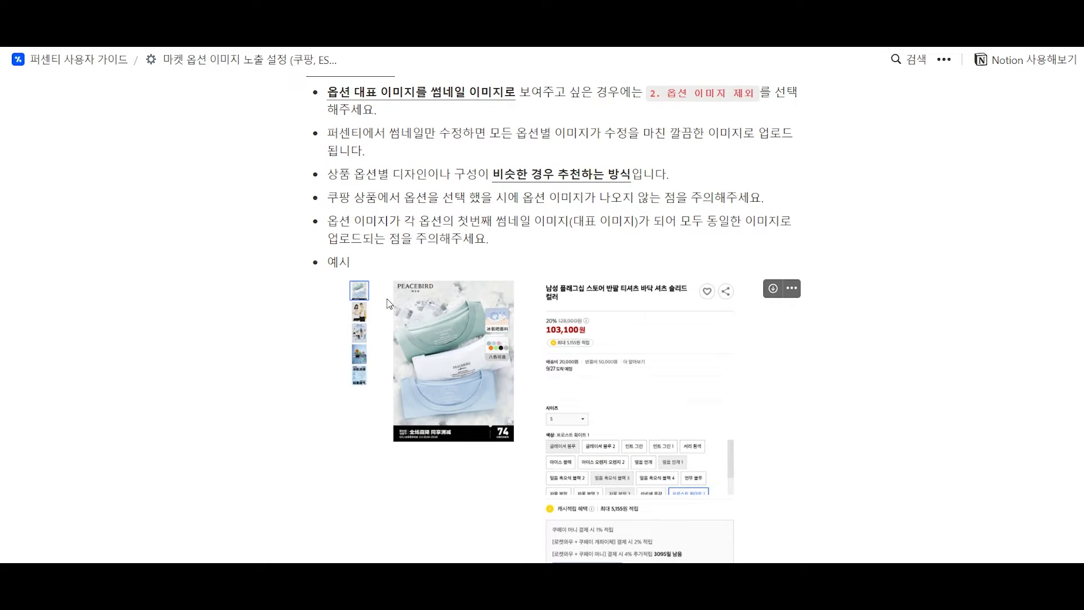
scroll(629, 336, "down", 2)
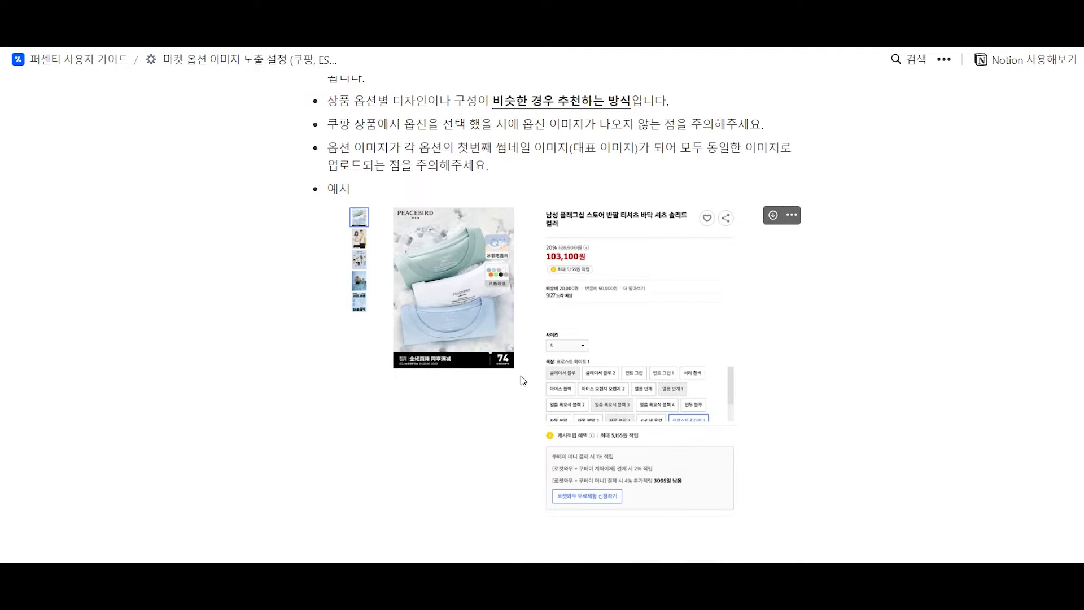
Set the default option image exposure (옵션 이미지 노출 설정) to 1. 옵션 이미지 노출
scroll(561, 415, "up", 10)
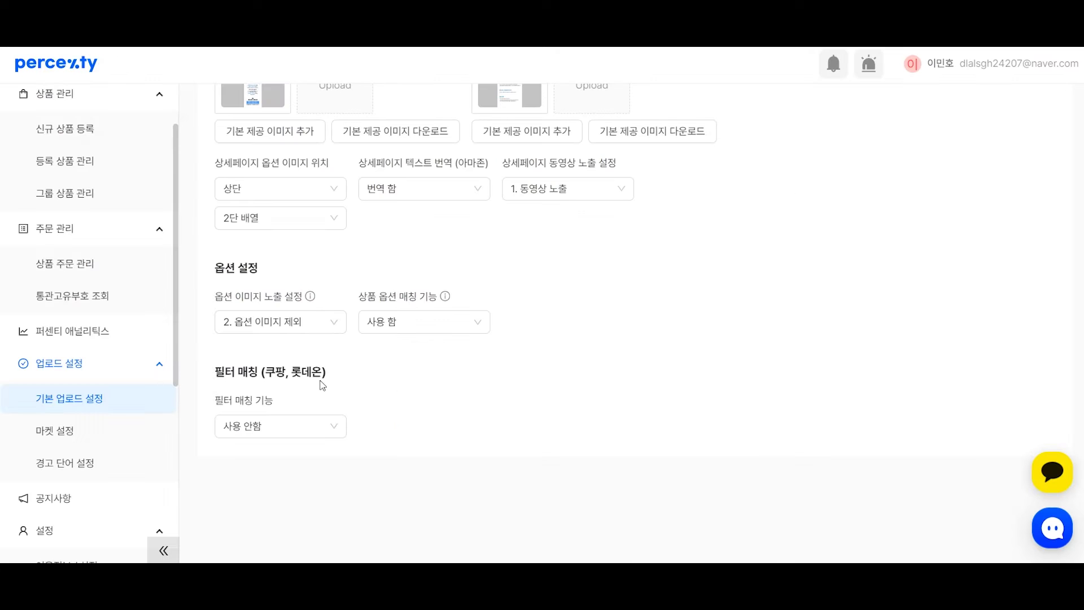
left_click(285, 322)
left_click(292, 350)
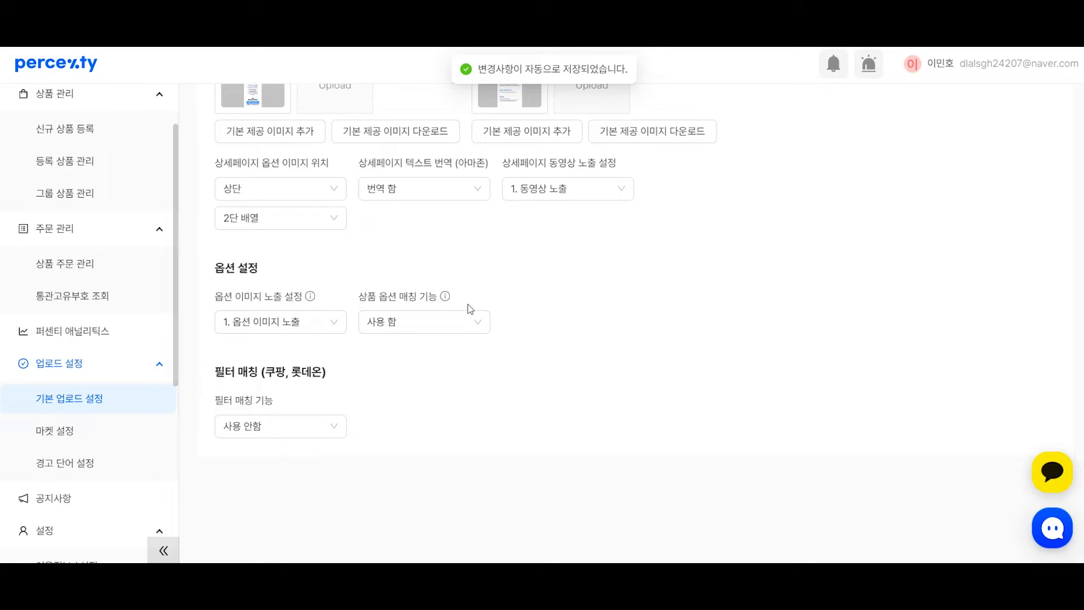
Open the car repair lift product from 신규 상품 등록 and check the name of its first option type
left_click(65, 128)
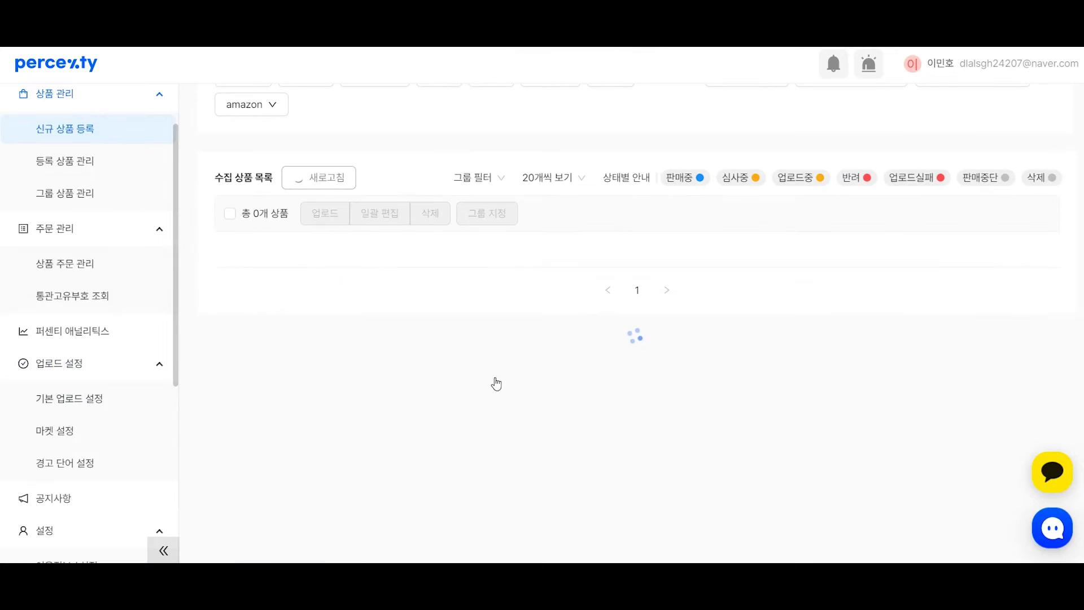
left_click(493, 360)
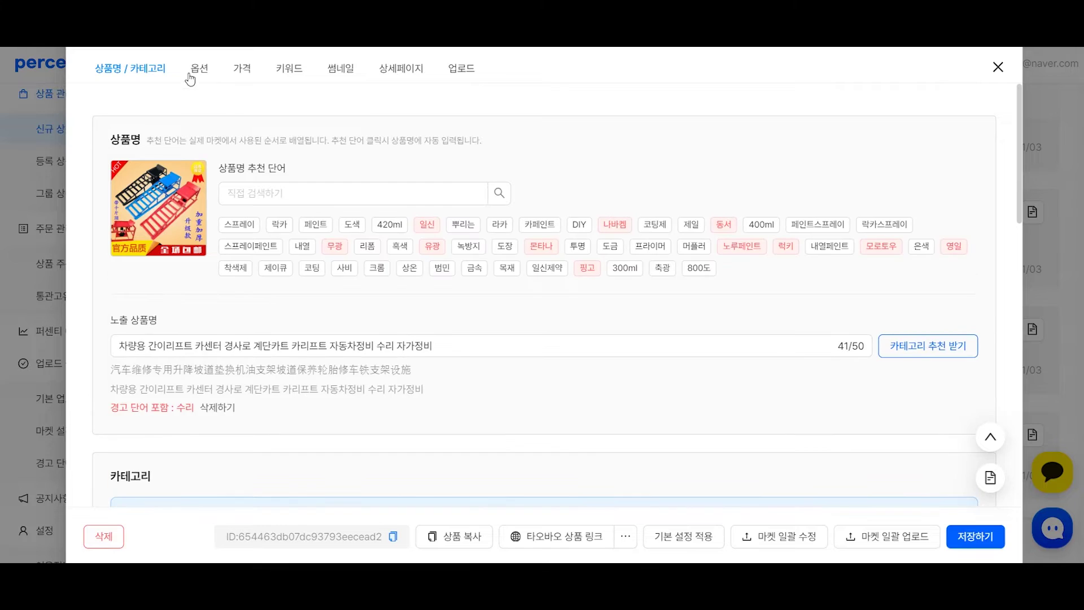
left_click(197, 68)
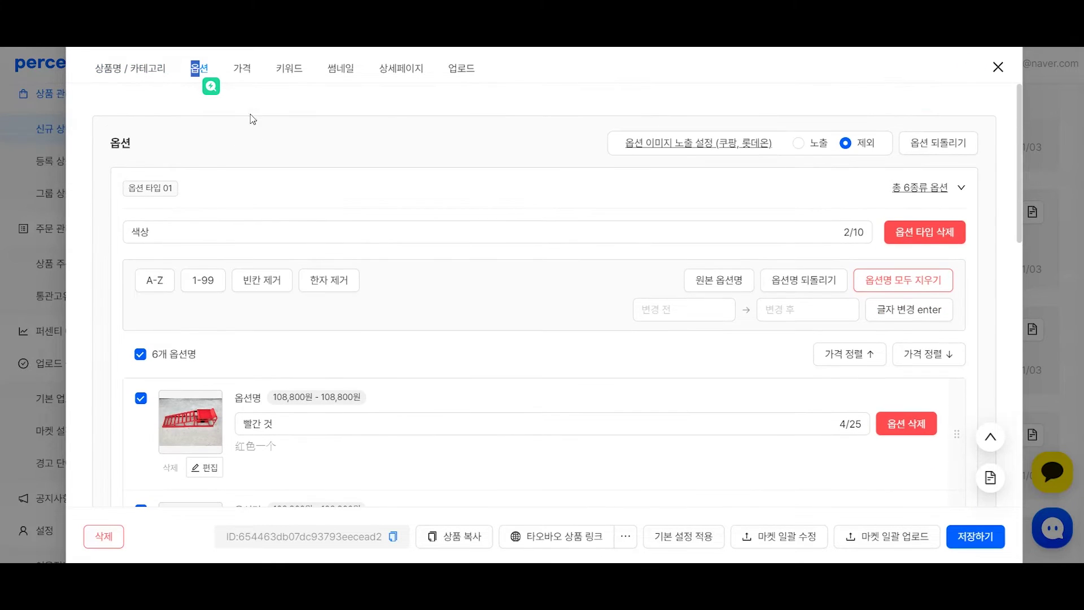
left_click_drag(165, 225, 116, 231)
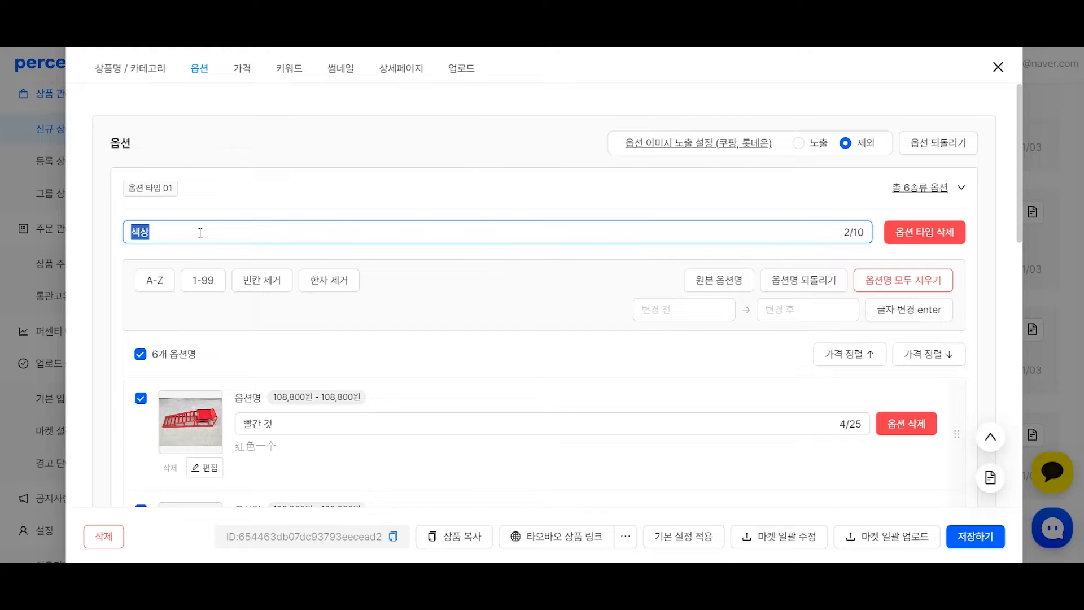
In the product's common upload settings, set the filter matching function (쿠팡, 롯데온) to 사용 함
left_click(446, 70)
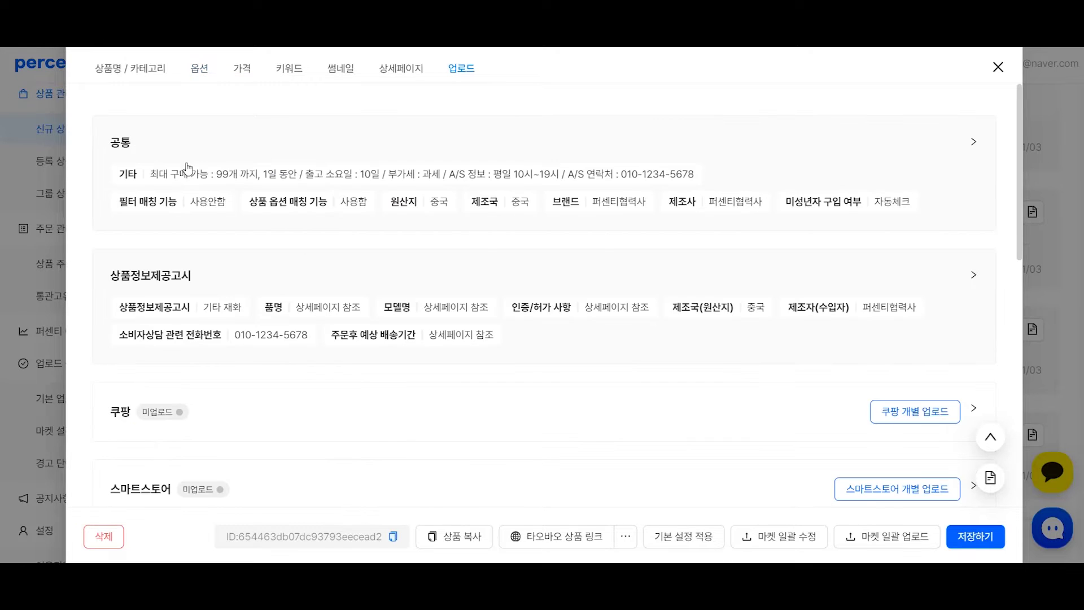
left_click(237, 326)
left_click(222, 351)
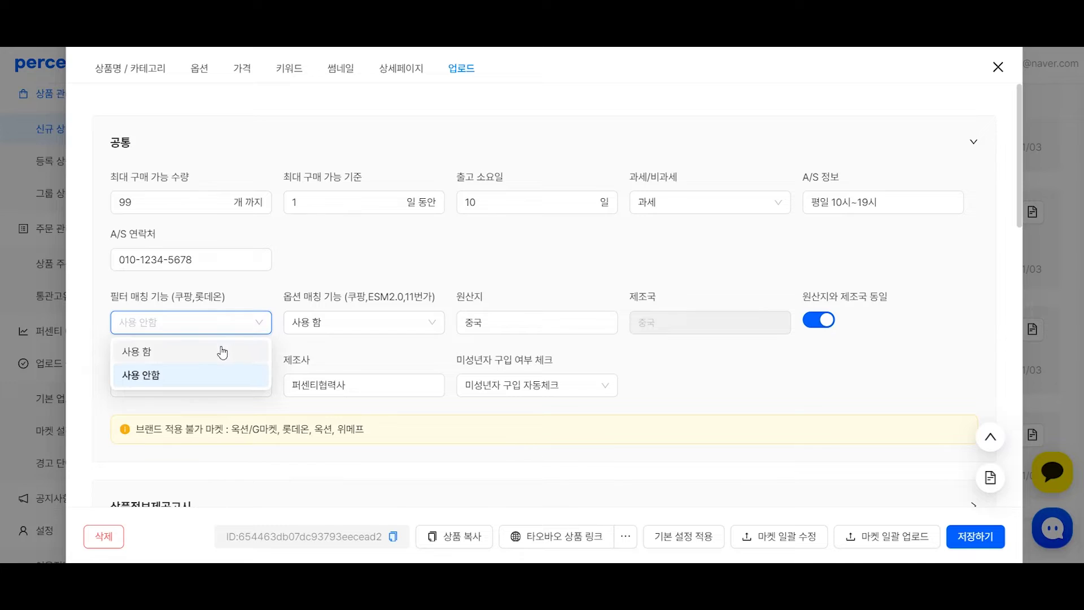
Expand the product's Coupang section, check the option matching choices for 색상, and close the product
scroll(411, 290, "down", 5)
scroll(420, 306, "down", 3)
left_click(401, 161)
scroll(310, 278, "down", 3)
left_click(255, 271)
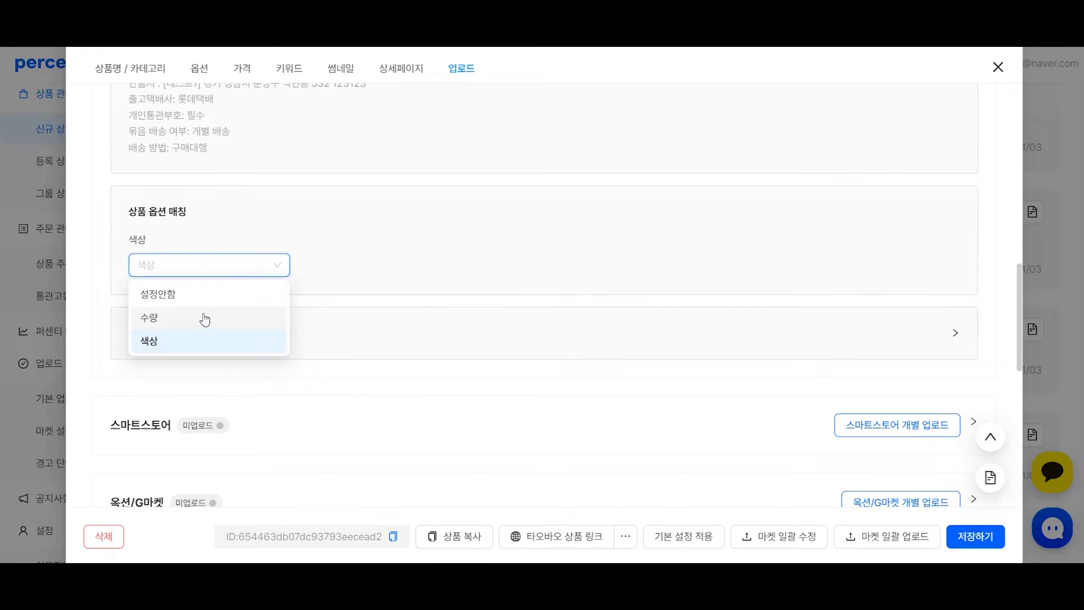
left_click(215, 273)
left_click(210, 271)
left_click(220, 275)
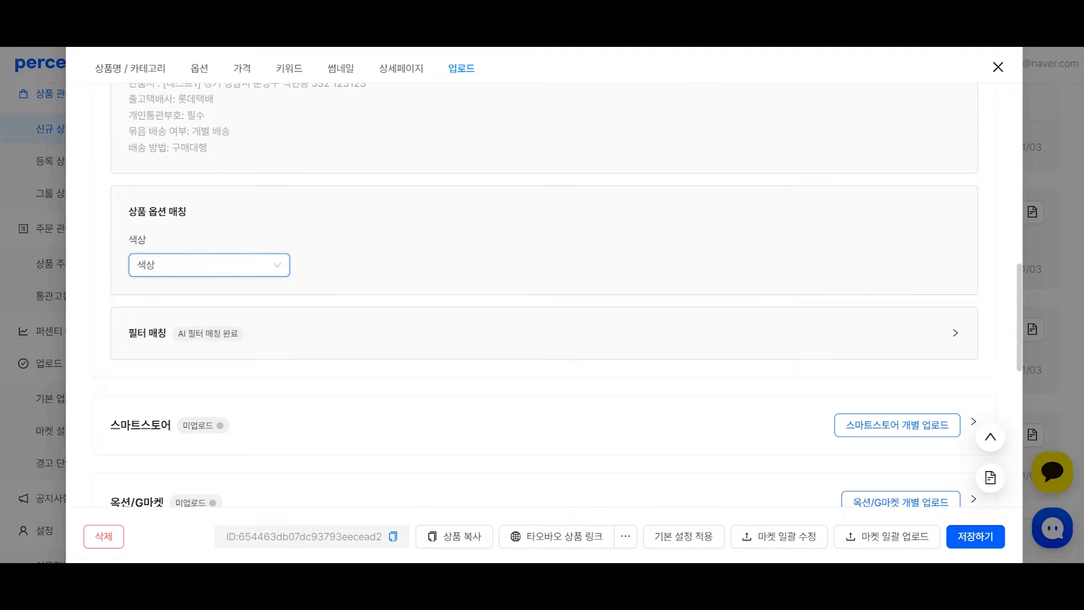
left_click(1000, 71)
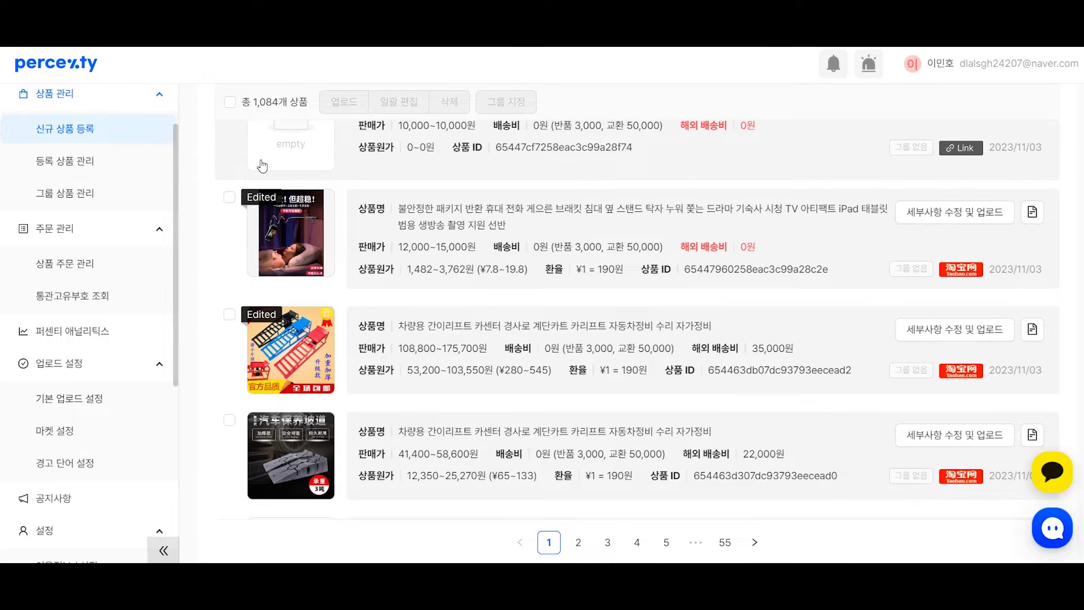
Return to 기본 업로드 설정 and check the choices for the product option matching function
left_click(69, 398)
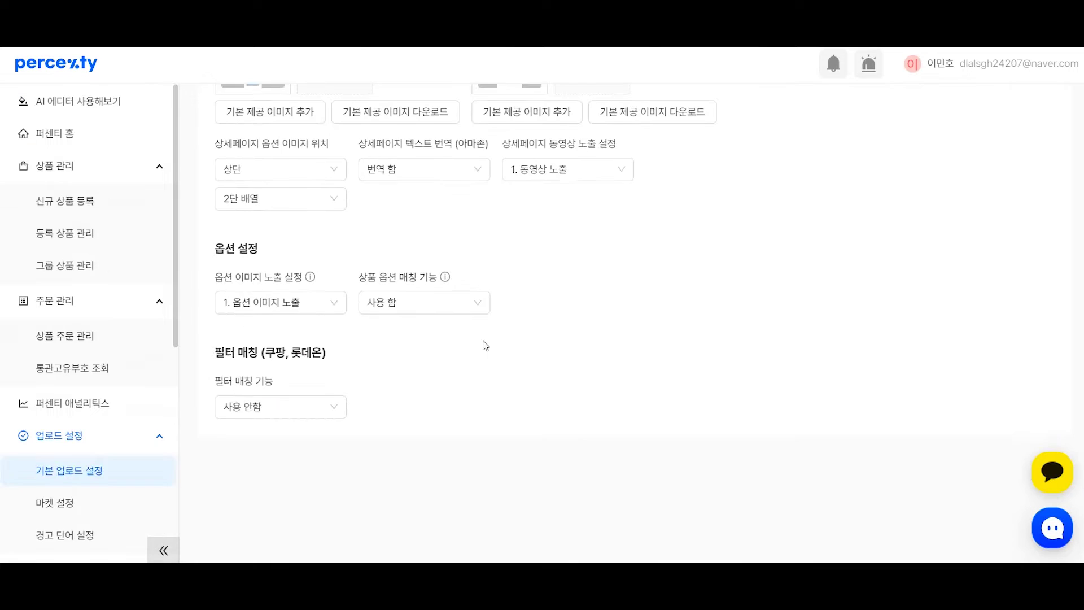
left_click(445, 305)
left_click(446, 304)
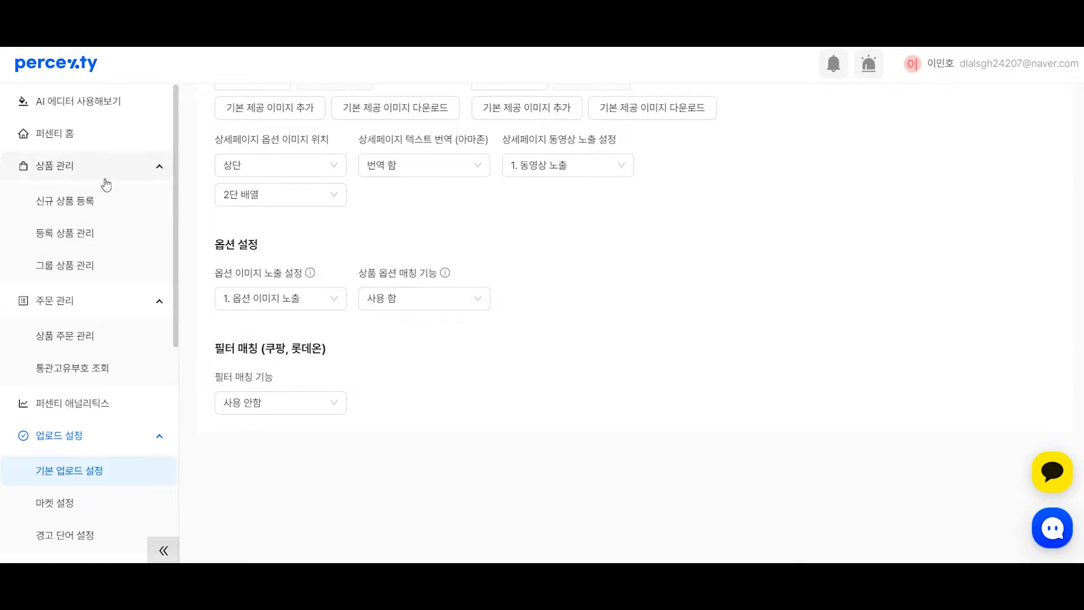
Reopen the car repair lift product's upload settings and expand the 필터 매칭 values in its Coupang section
left_click(119, 204)
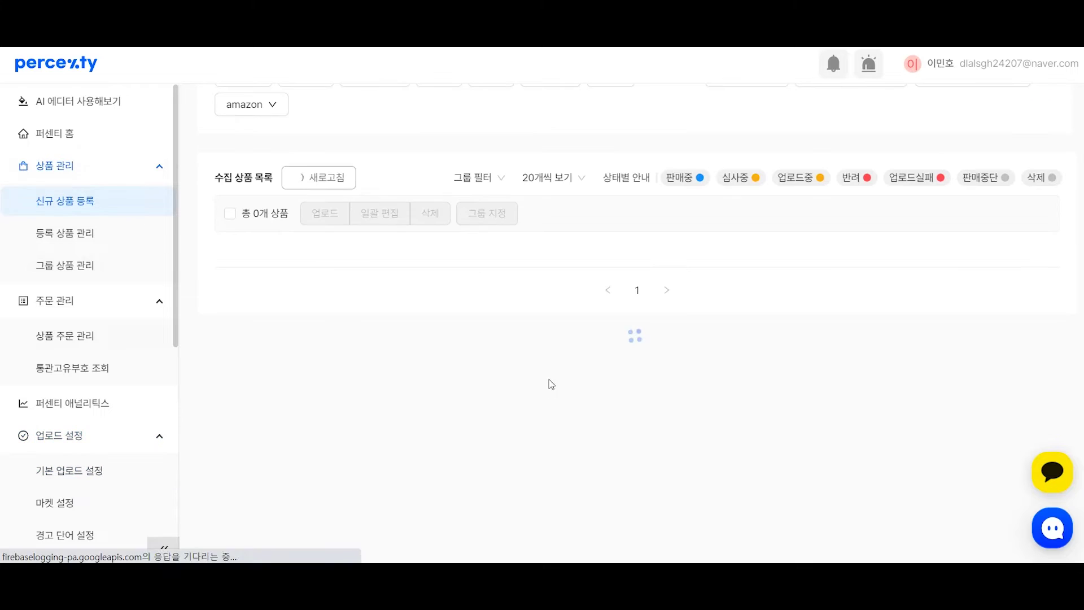
left_click(423, 340)
left_click(461, 68)
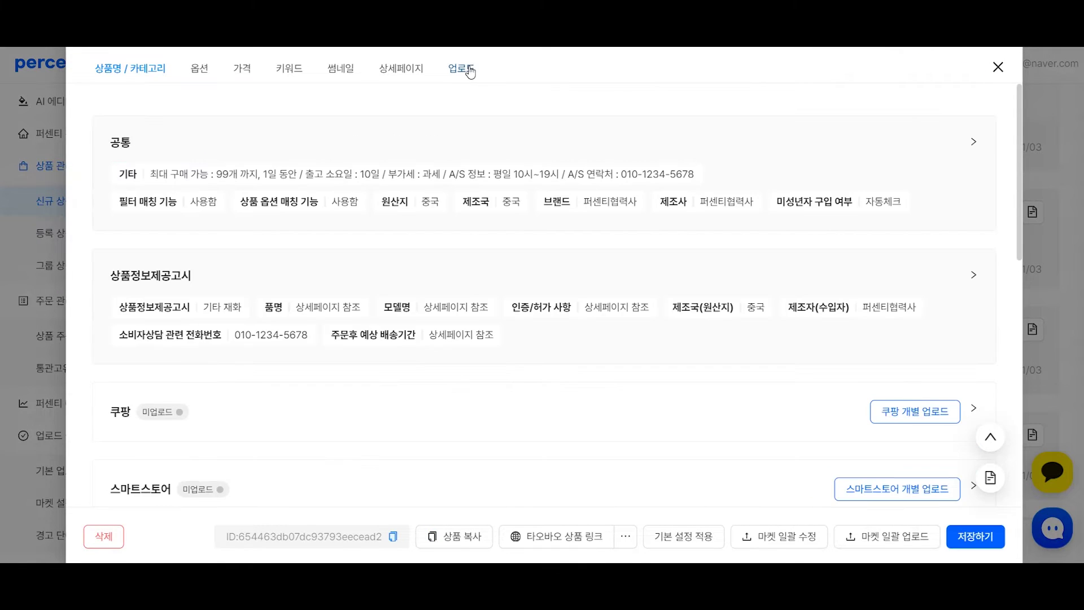
left_click(372, 244)
scroll(367, 333, "down", 2)
left_click(346, 356)
scroll(408, 301, "down", 3)
scroll(406, 300, "up", 1)
Review the Coupang filter choices for 개당 수량, 도구포함 여부, 단열 여부, 결로방지 여부, 유광/무광 and 구성
left_click_drag(137, 256, 170, 258)
left_click(176, 258)
left_click_drag(296, 259, 380, 259)
left_click_drag(513, 257, 460, 243)
left_click(214, 291)
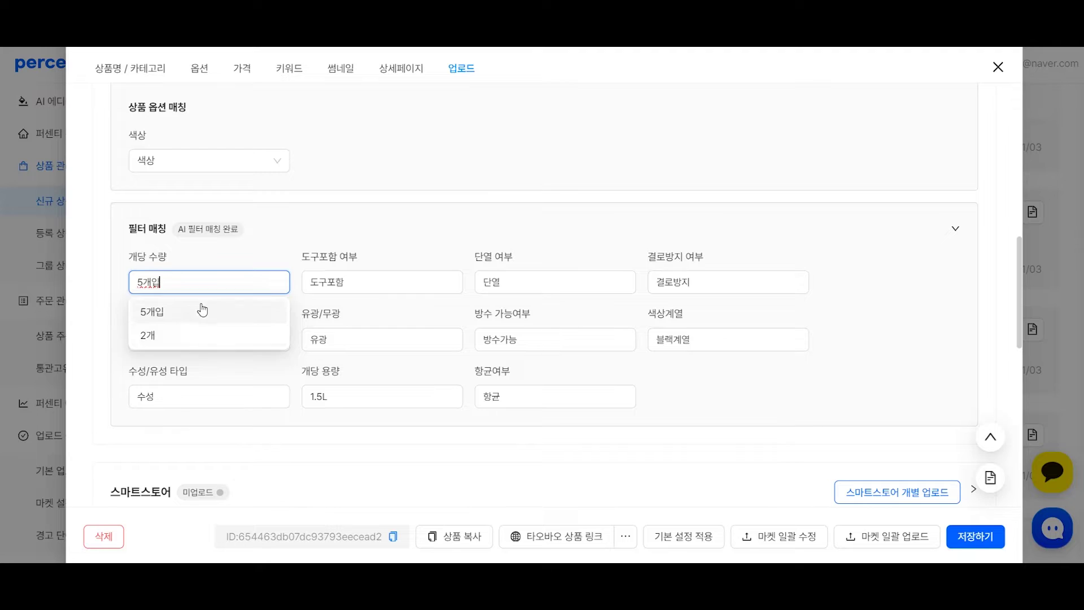
left_click(378, 288)
left_click(554, 281)
left_click(696, 283)
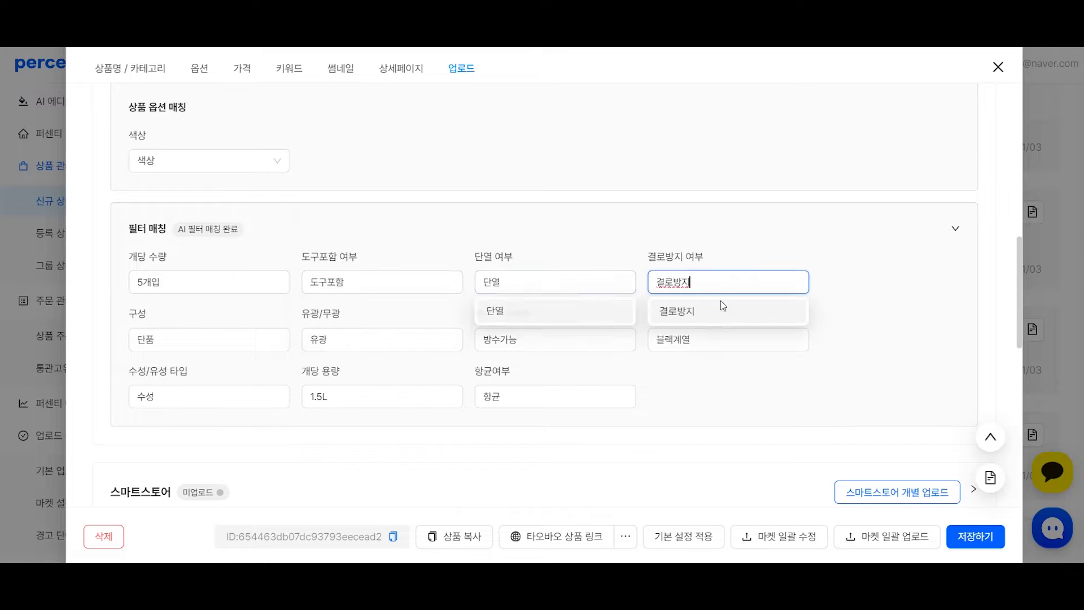
left_click(373, 344)
left_click(238, 341)
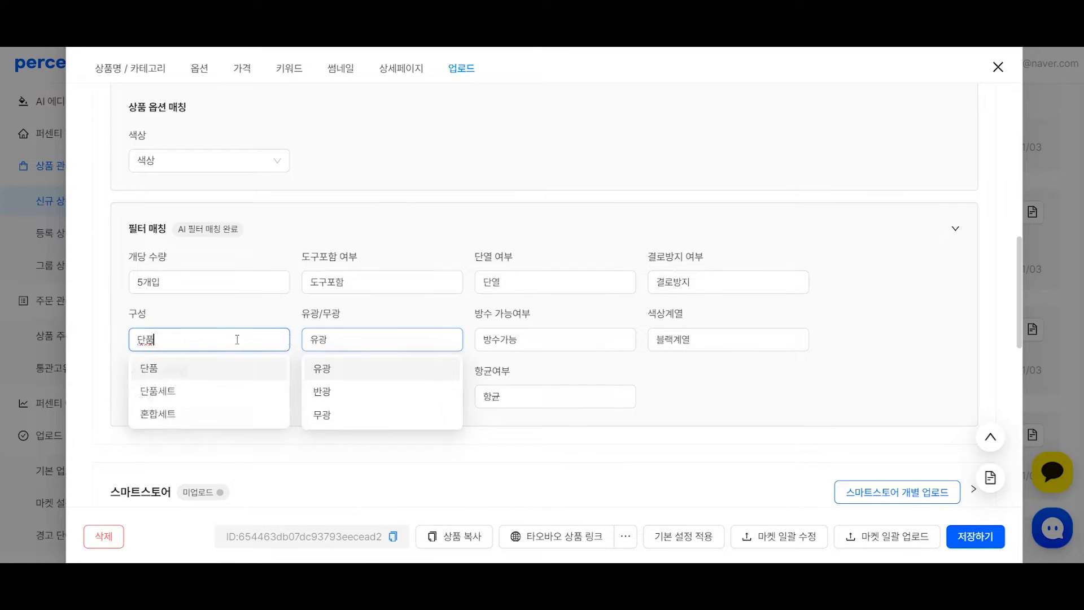
Check the choices of the 유광/무광 filter and select 유광
left_click(413, 317)
left_click(395, 337)
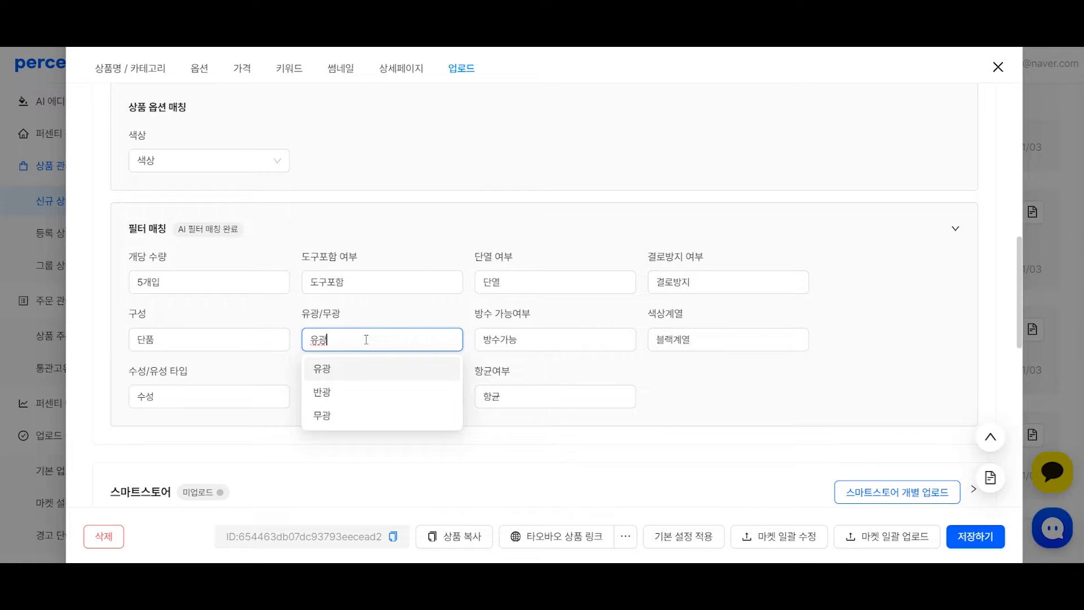
left_click(353, 369)
triple_click(355, 317)
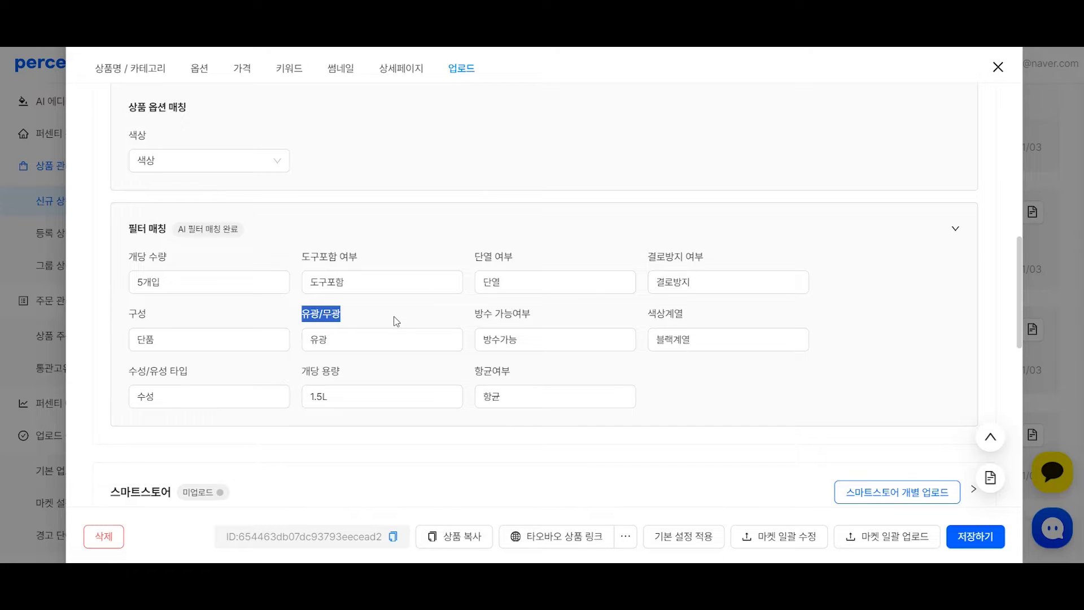
left_click(380, 324)
left_click(339, 342)
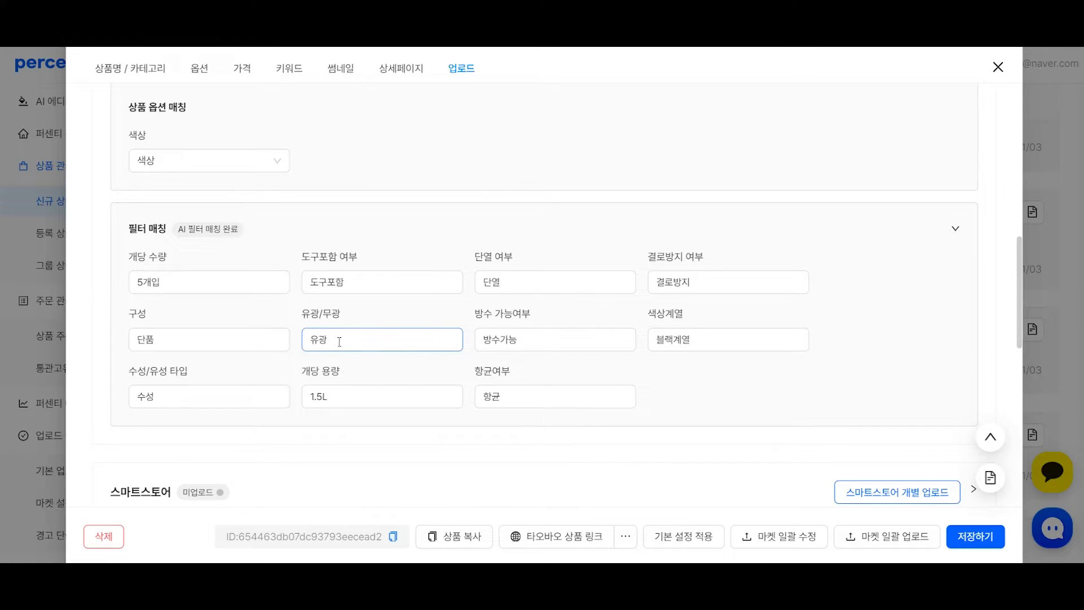
Collapse and re-expand the 필터 매칭 section, and view the 유광/무광 choices again
left_click(363, 282)
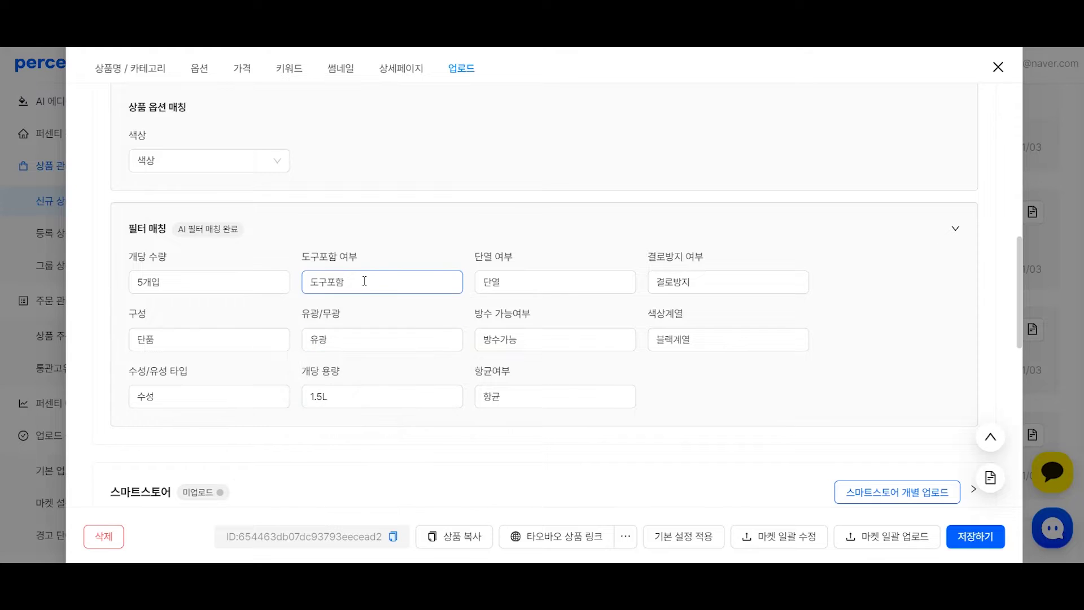
left_click(391, 240)
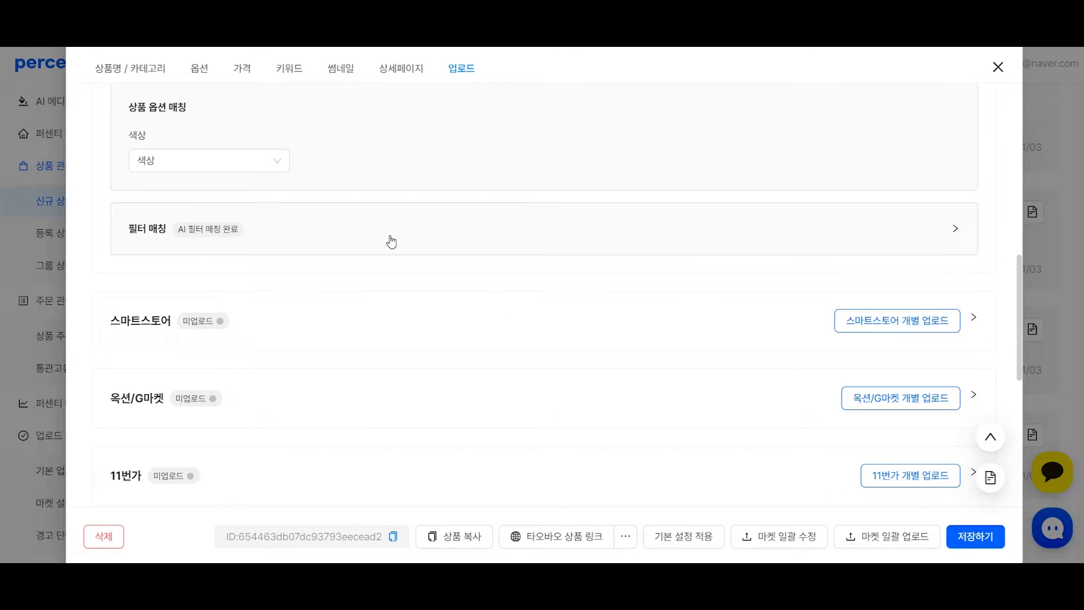
left_click(391, 242)
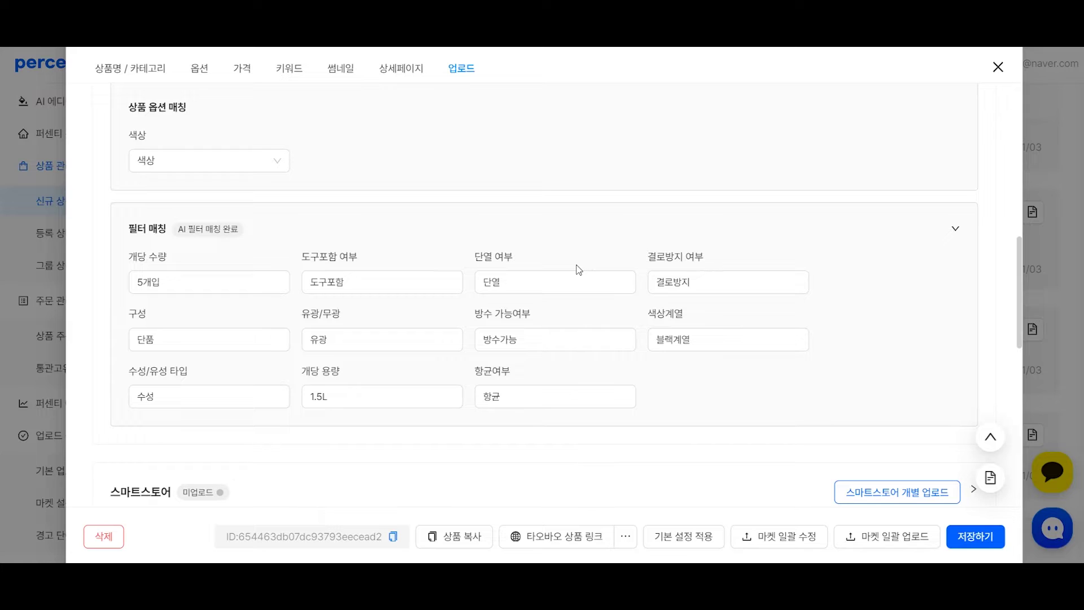
left_click(387, 339)
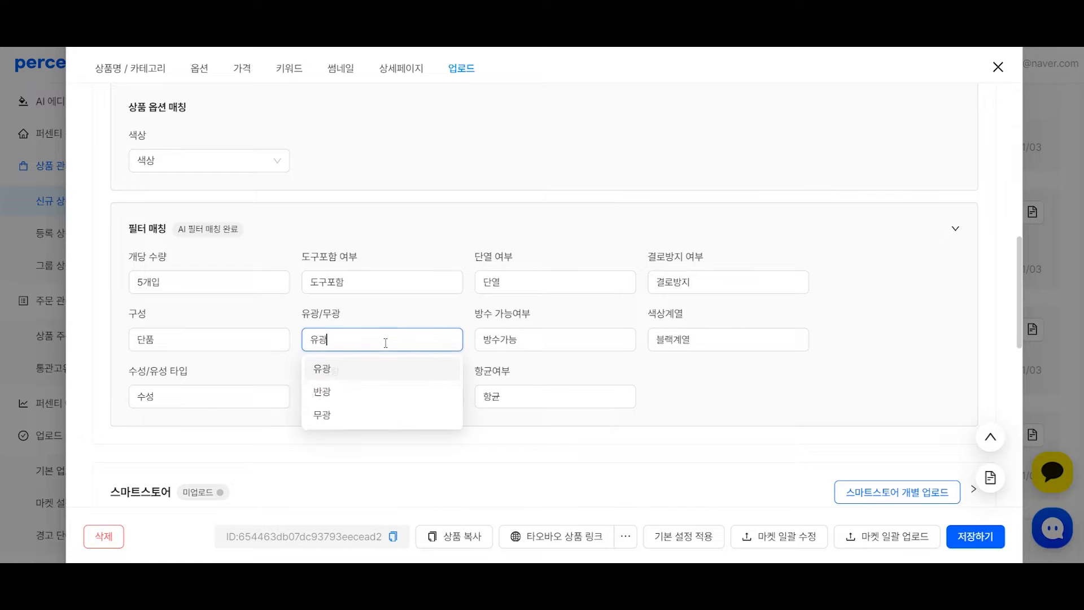
Check the 방수 가능여부 and 색상계열 filters in 필터 매칭, and close the product's settings
left_click(542, 340)
left_click(689, 339)
left_click(608, 253)
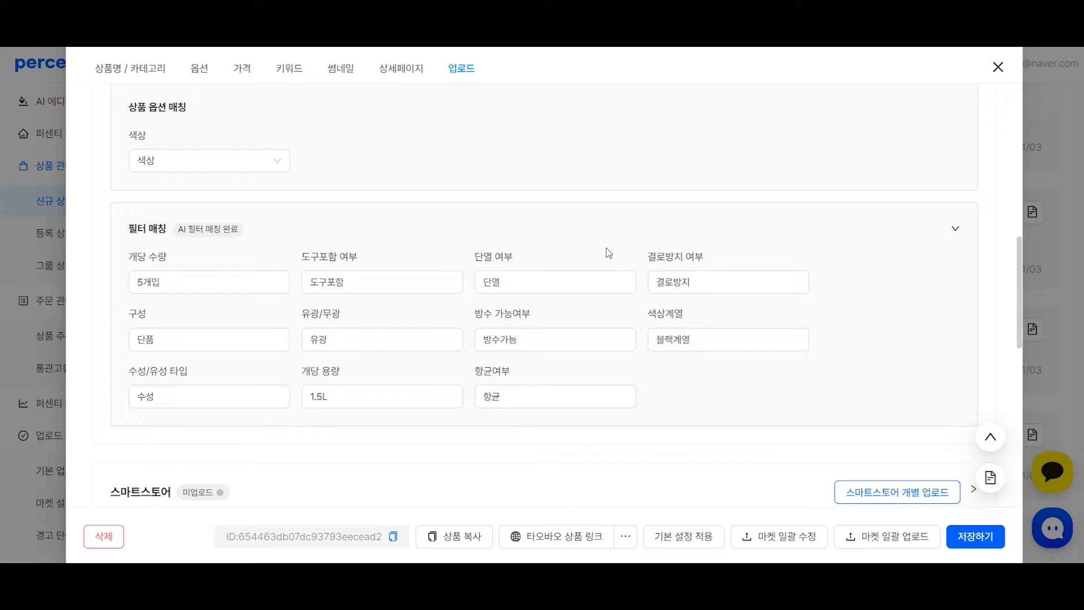
left_click(992, 73)
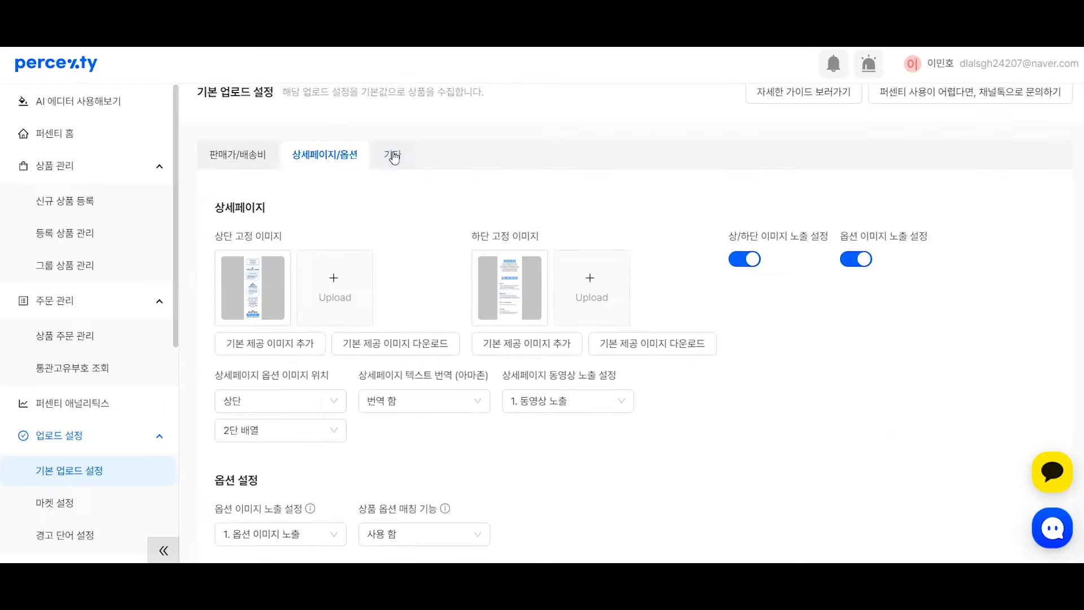
Open the 기타 section of the basic upload settings and preview how the apple watermark text appears on thumbnails
left_click(392, 154)
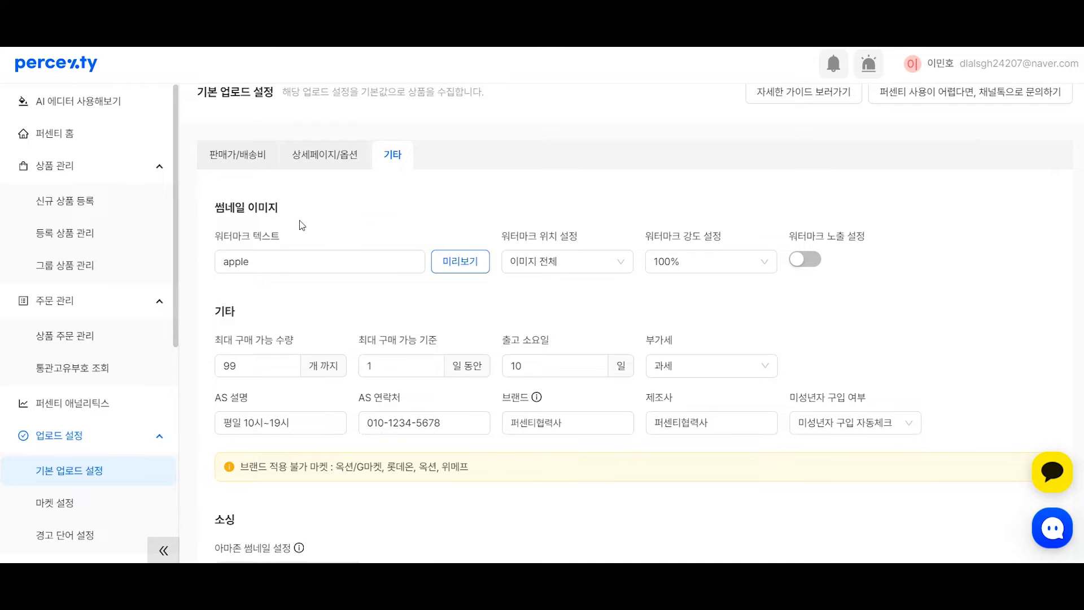
left_click_drag(224, 239, 310, 229)
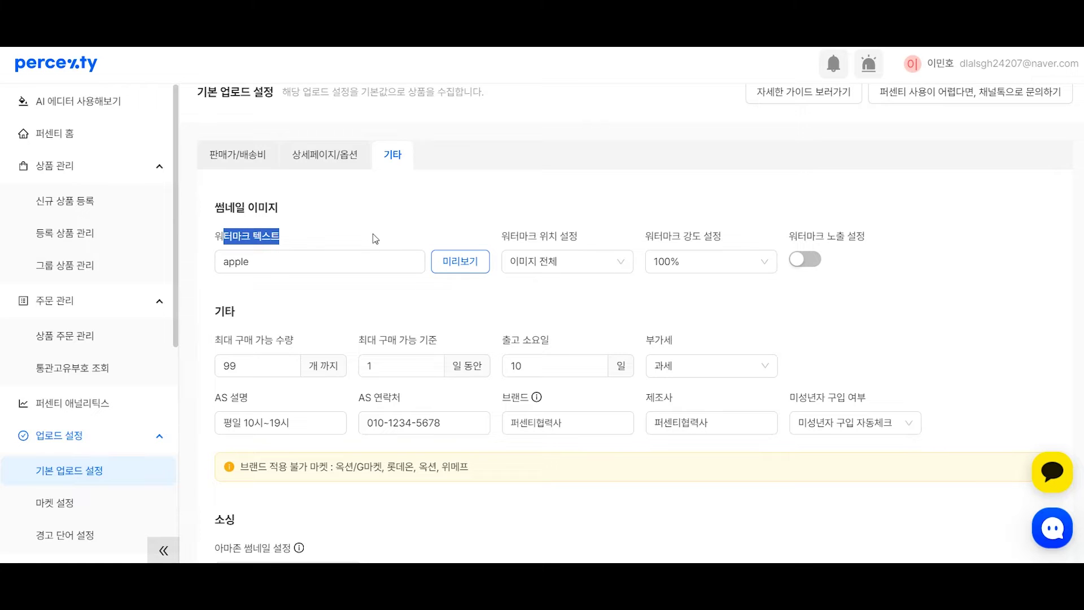
left_click(464, 261)
left_click_drag(575, 204, 493, 218)
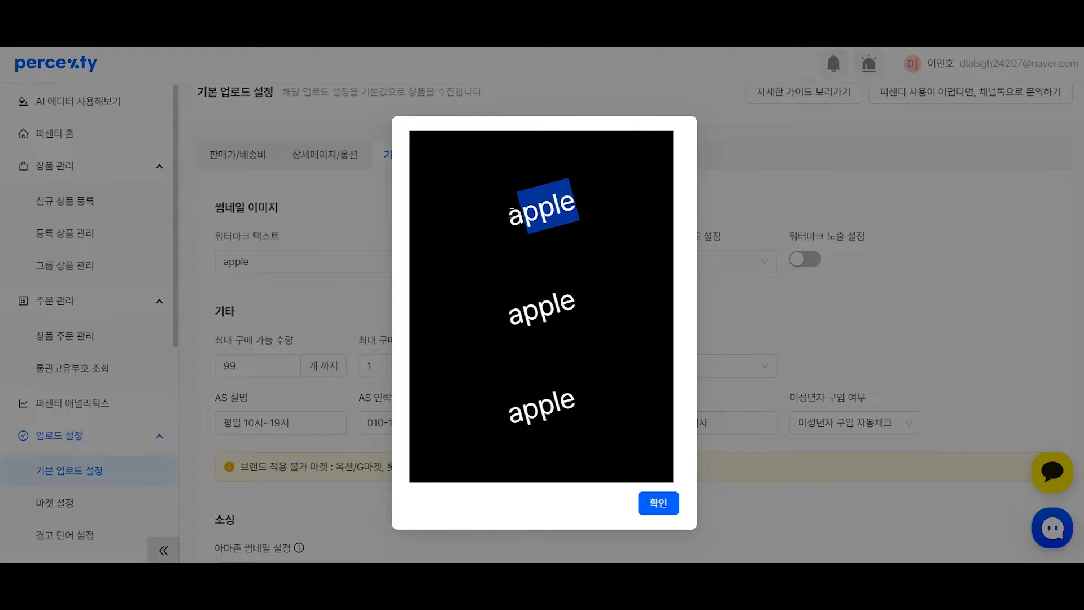
left_click_drag(510, 333, 591, 342)
left_click(590, 342)
left_click_drag(490, 424, 610, 395)
left_click(611, 396)
left_click(663, 508)
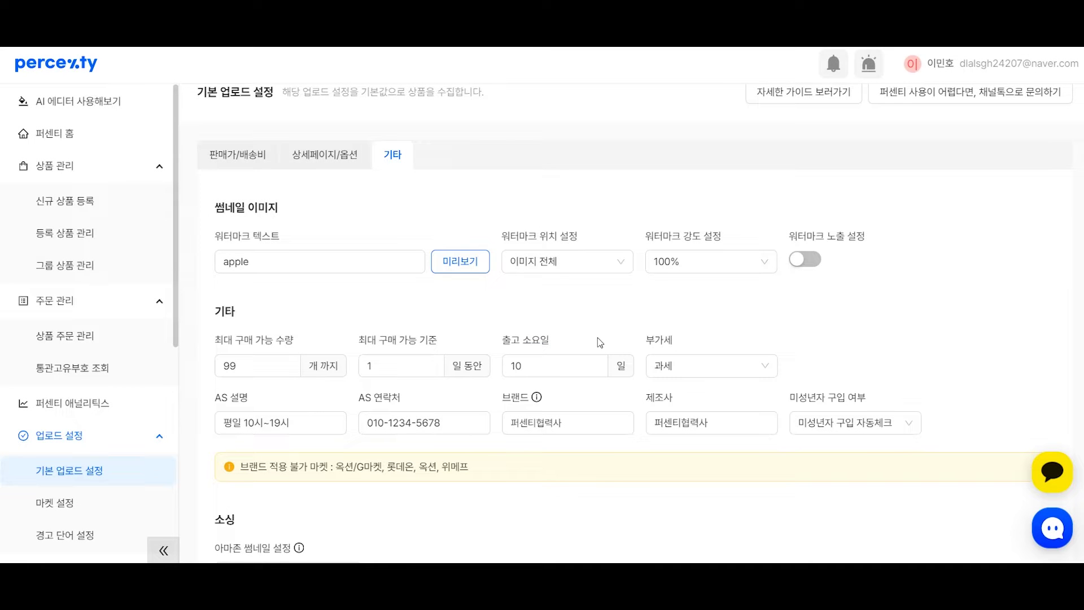
Preview the watermark at 이미지 전체, set its position to 이미지 우하단, and preview it again
left_click(581, 266)
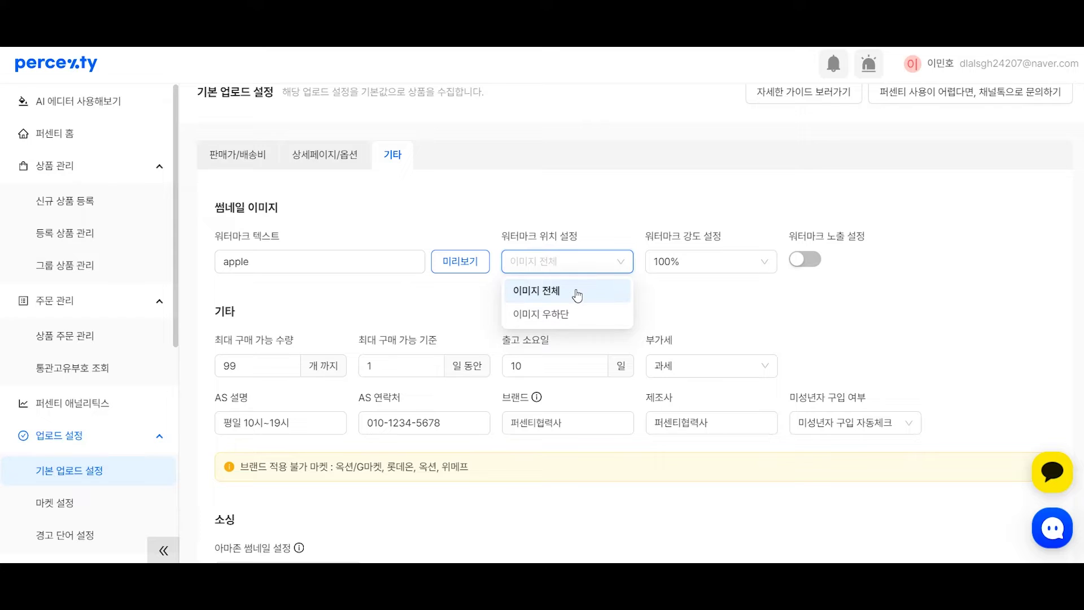
left_click(568, 290)
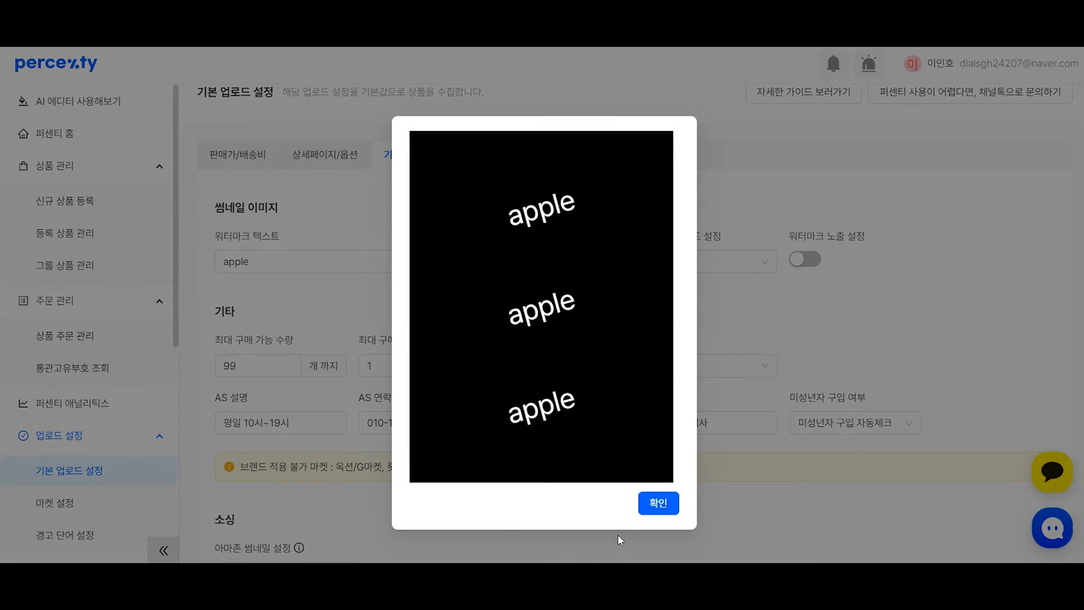
left_click(659, 504)
left_click(519, 268)
left_click(539, 312)
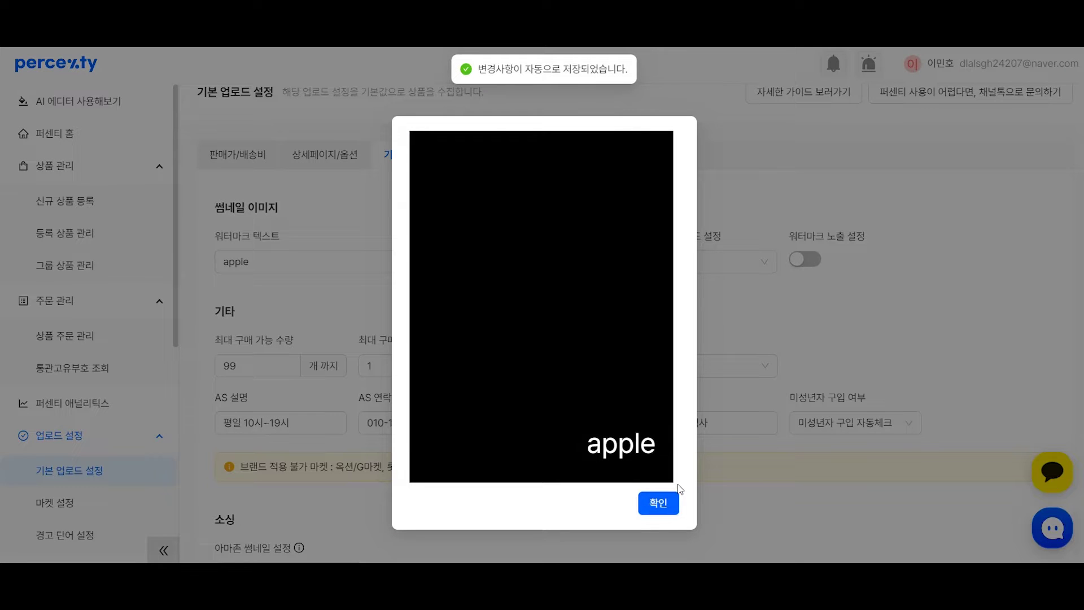
left_click(655, 504)
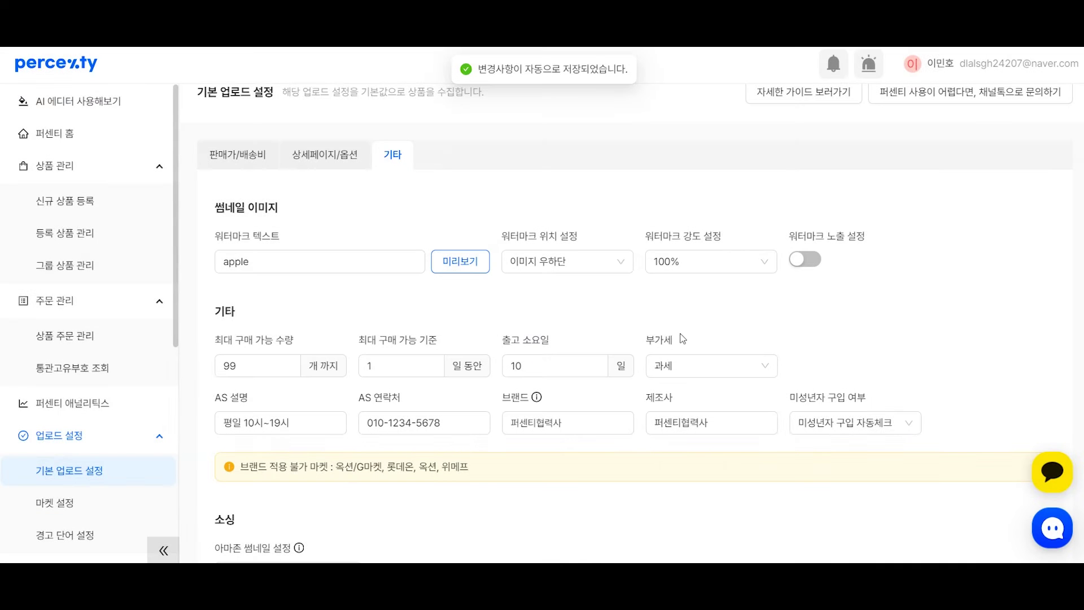
Set the watermark strength to 50% and preview the watermark
left_click(747, 259)
left_click(716, 336)
left_click(460, 273)
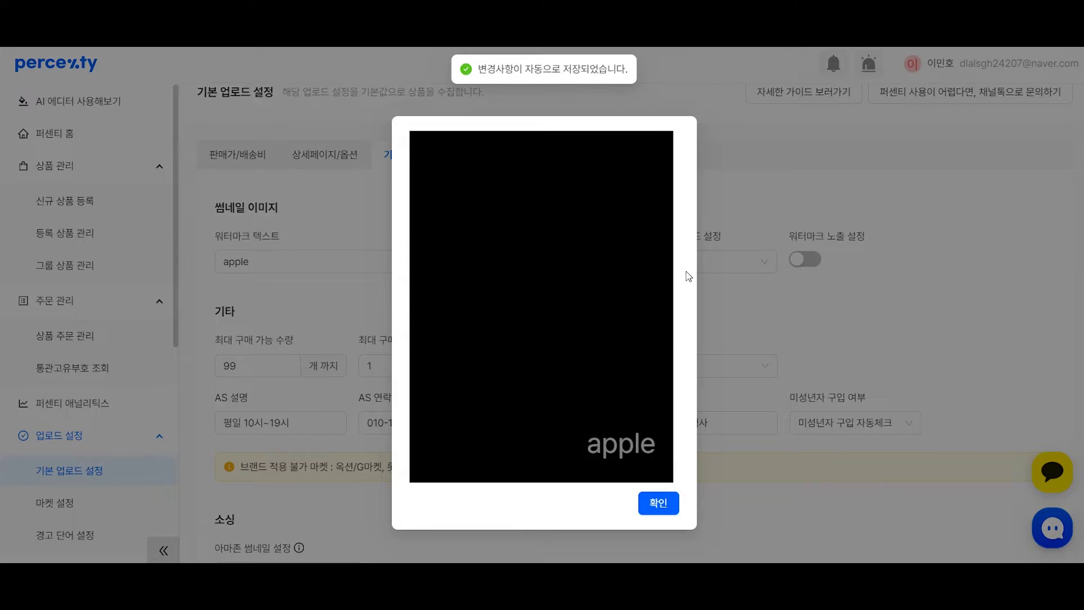
left_click(659, 502)
Turn on 워터마크 노출 설정, preview the watermark, and turn the exposure off again
left_click(805, 261)
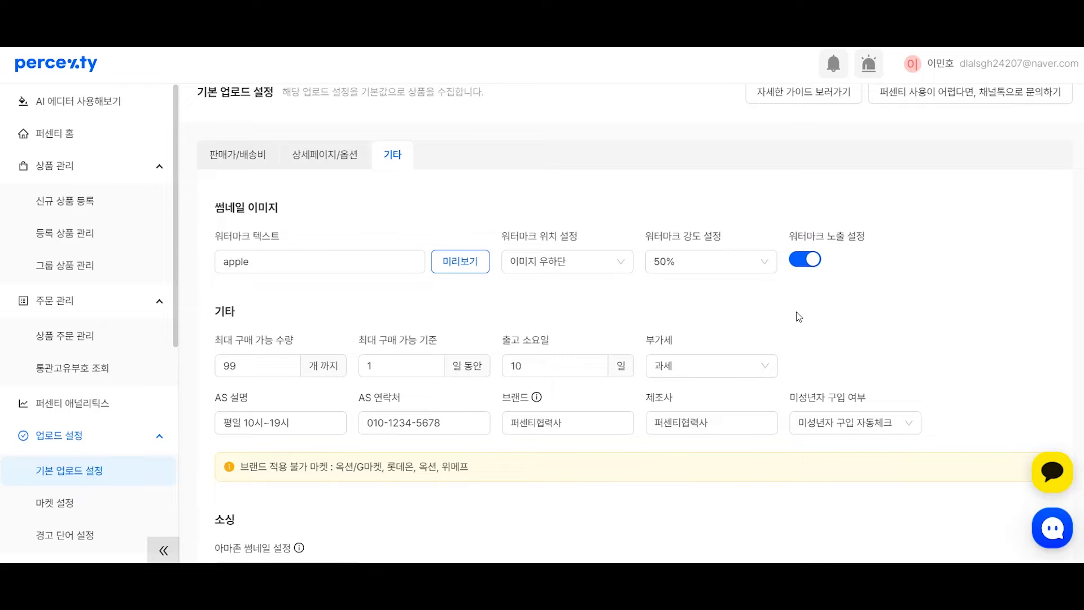
left_click(457, 258)
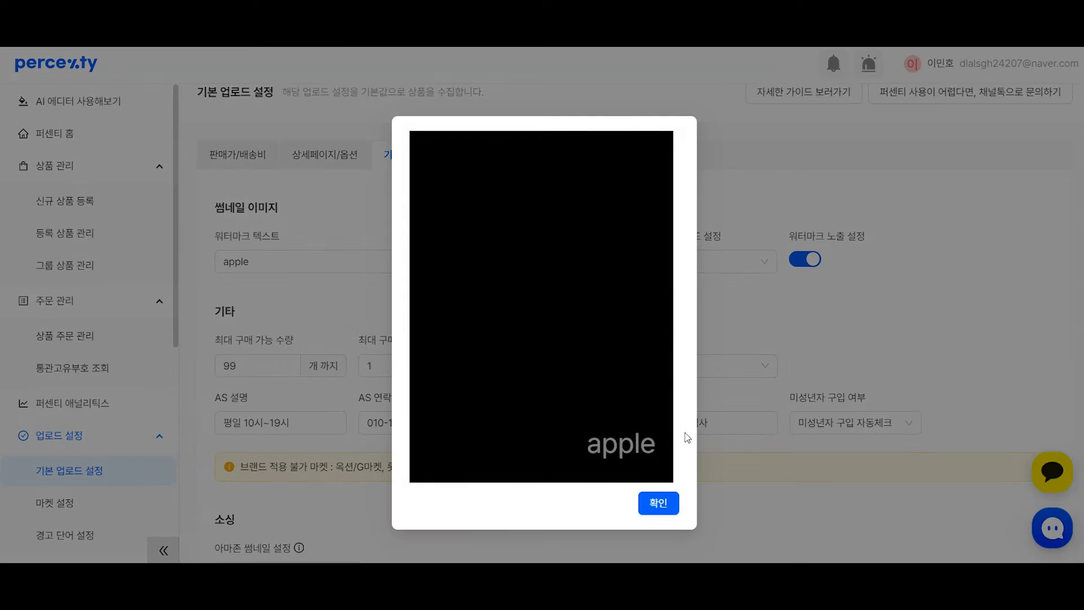
left_click_drag(652, 452, 561, 448)
left_click(618, 453)
left_click(658, 503)
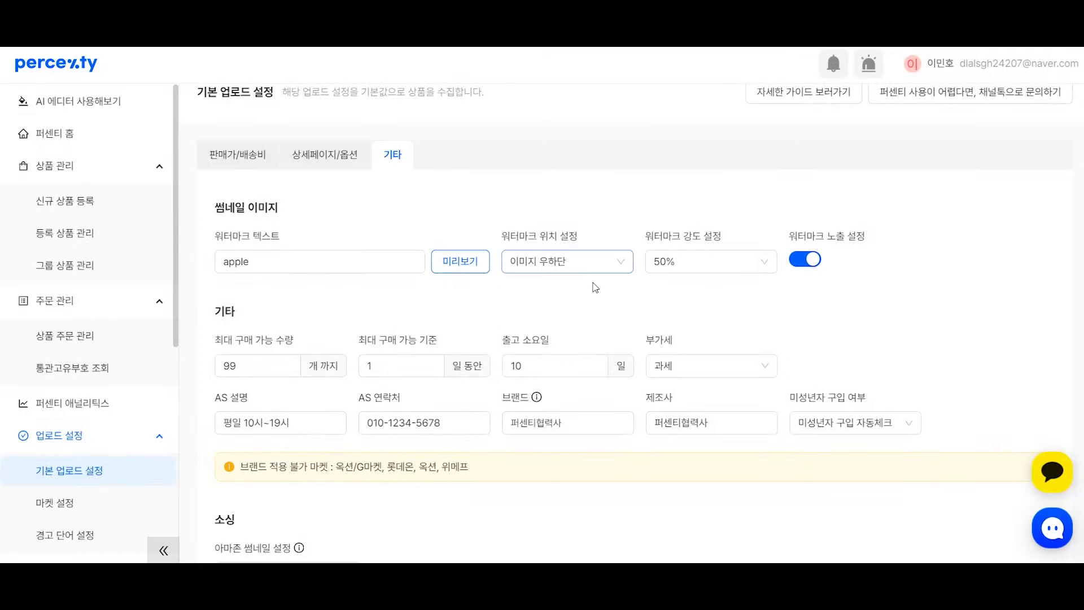
left_click(798, 266)
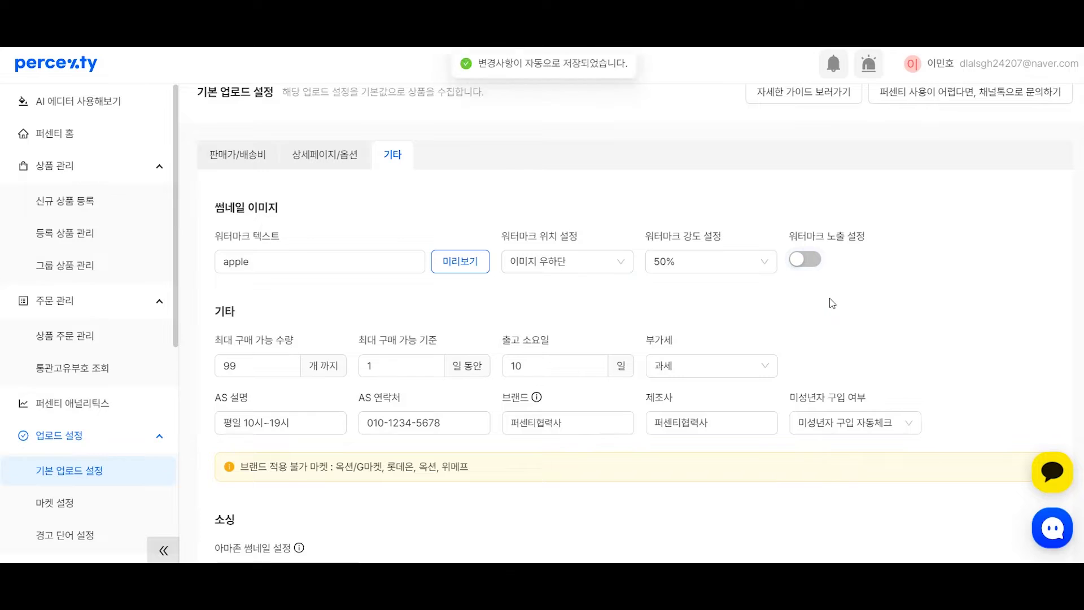
Review the 최대 구매 가능 수량 and 최대 구매 가능 기준 values under 기타
scroll(638, 262, "down", 2)
left_click(249, 286)
left_click(375, 284)
left_click_drag(379, 286, 364, 287)
left_click(263, 287)
left_click_drag(252, 290, 193, 290)
left_click(388, 287)
left_click_drag(387, 287, 363, 286)
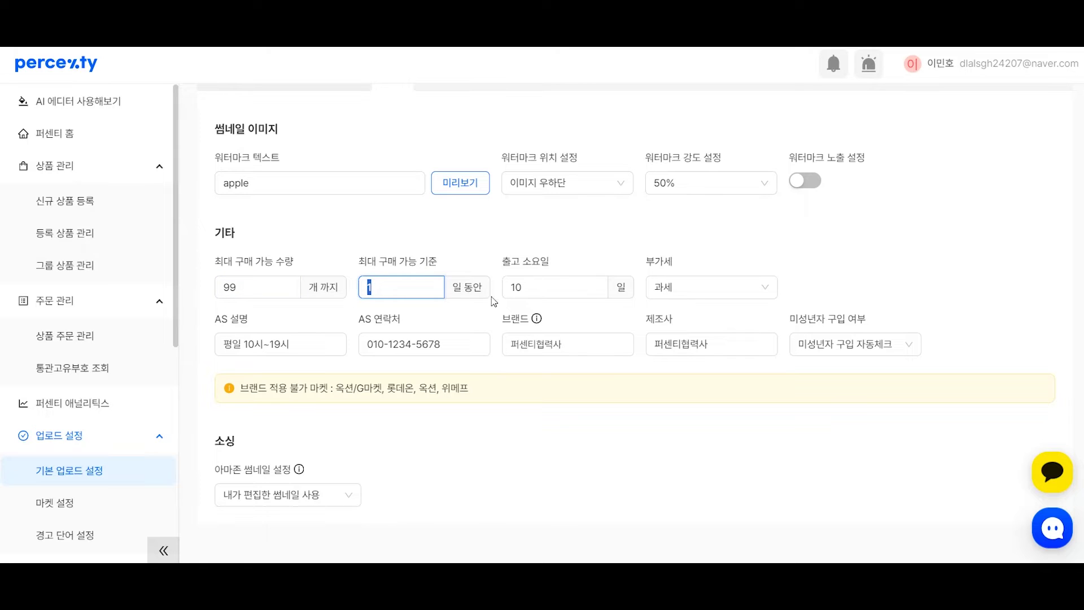
Review the 출고 소요일 value and the 부가세 setting
triple_click(523, 266)
left_click(571, 260)
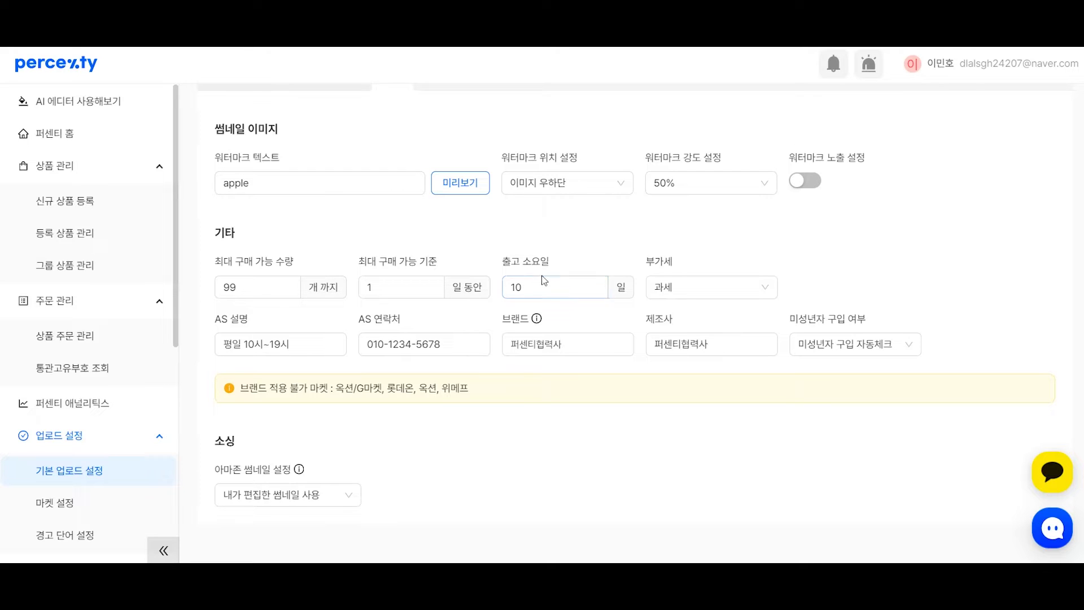
left_click_drag(532, 285, 498, 287)
left_click(566, 263)
left_click_drag(547, 288, 501, 288)
left_click(537, 288)
double_click(694, 261)
Read the 브랜드 help note and review the 브랜드 and 제조사 values
mouse_move(529, 321)
left_click_drag(638, 321, 639, 322)
left_click(612, 321)
double_click(539, 347)
left_click_drag(540, 347, 491, 343)
left_click(546, 343)
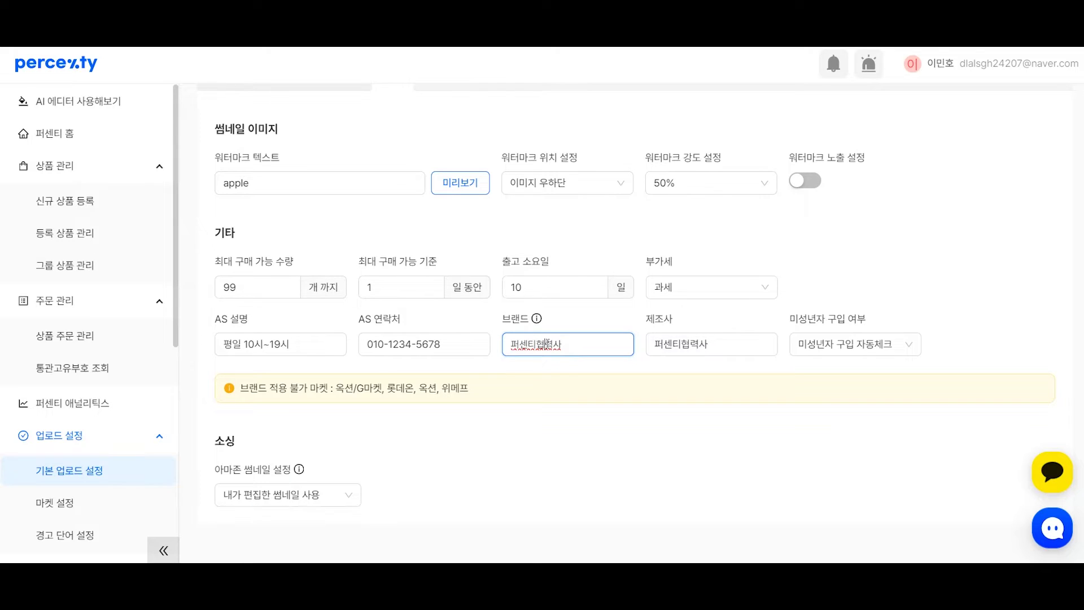
double_click(571, 348)
left_click(751, 344)
double_click(750, 344)
left_click(692, 378)
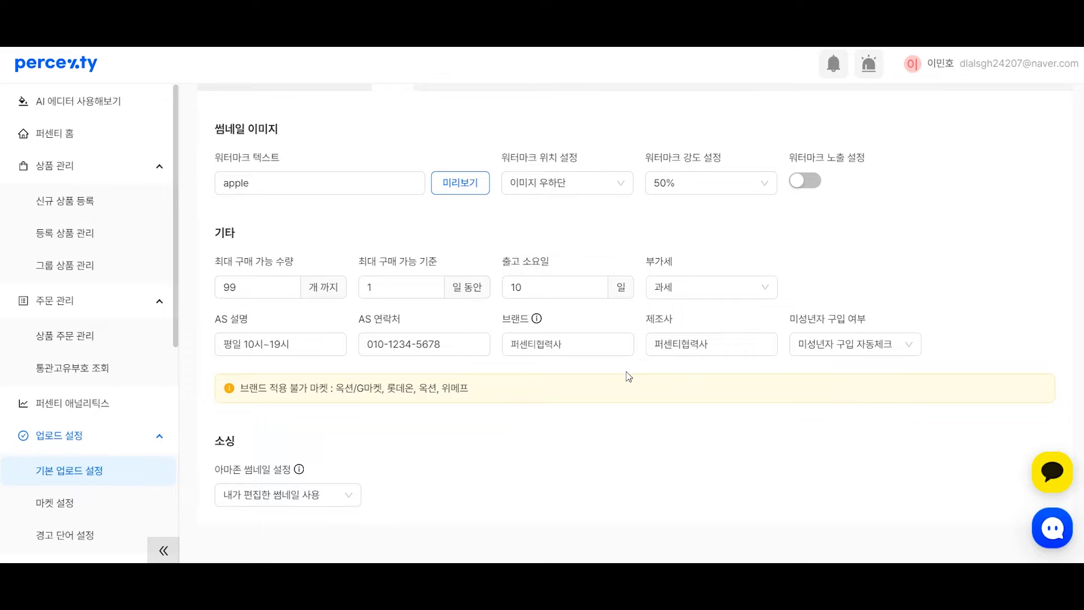
Check the choices of 미성년자 구입 여부 and select 미성년자 구입 자동체크
left_click_drag(809, 317, 875, 334)
left_click(878, 345)
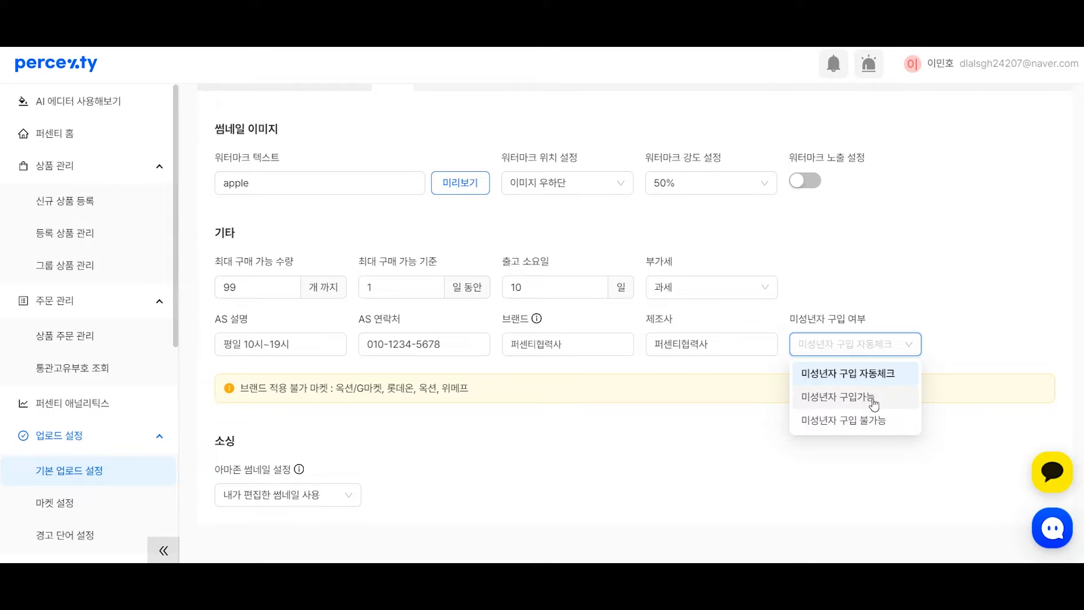
left_click(885, 374)
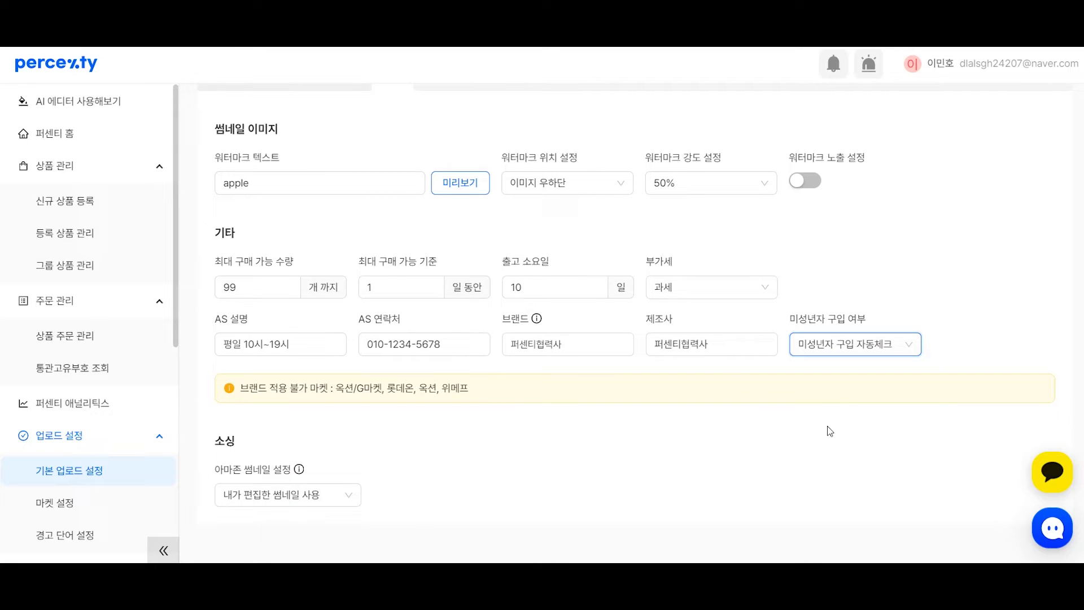
Try 아마존 썸네일 그대로 사용 for the Amazon thumbnail setting, and set it back to 내가 편집한 썸네일 사용
scroll(418, 333, "down", 2)
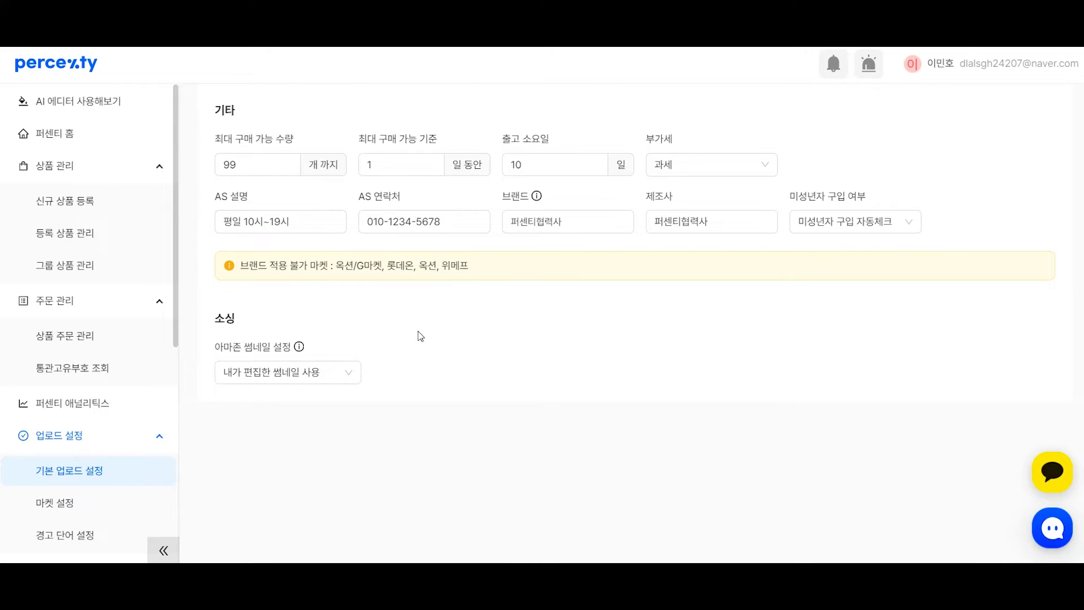
left_click(341, 373)
left_click(276, 401)
left_click(350, 373)
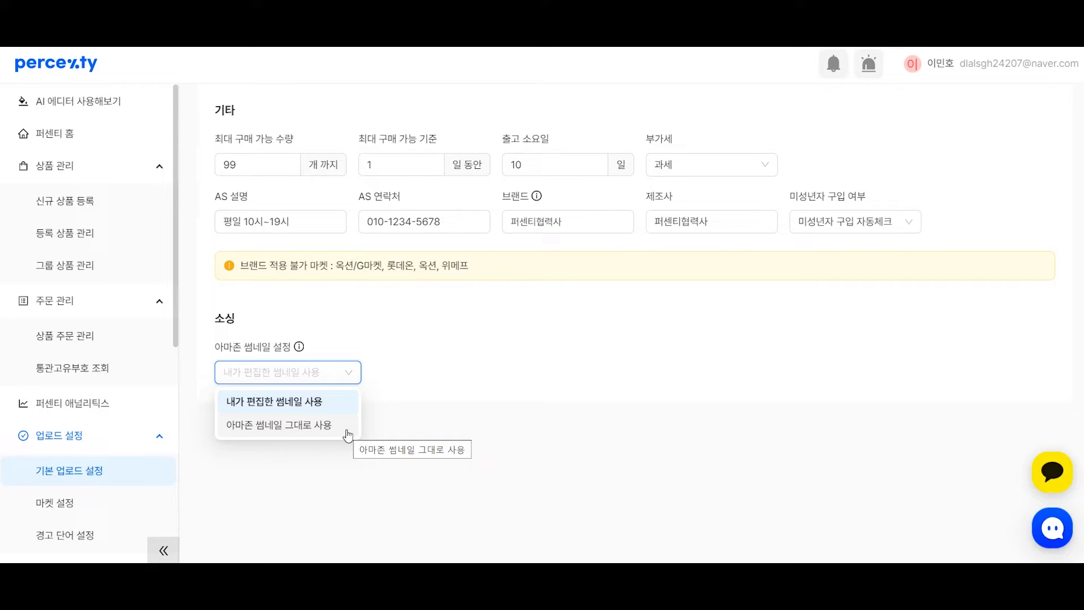
left_click(348, 432)
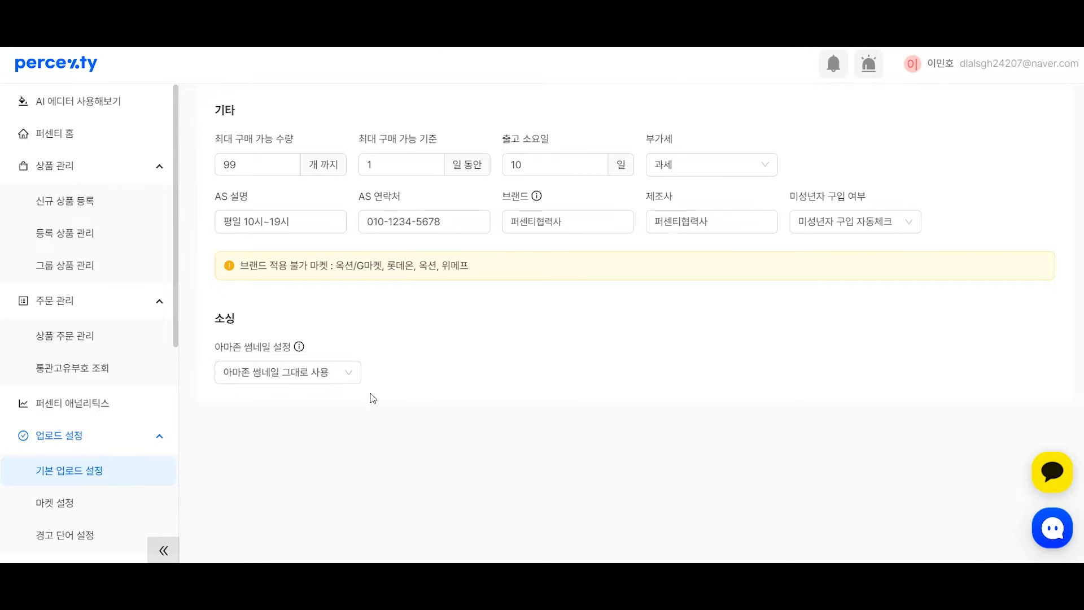
left_click(324, 381)
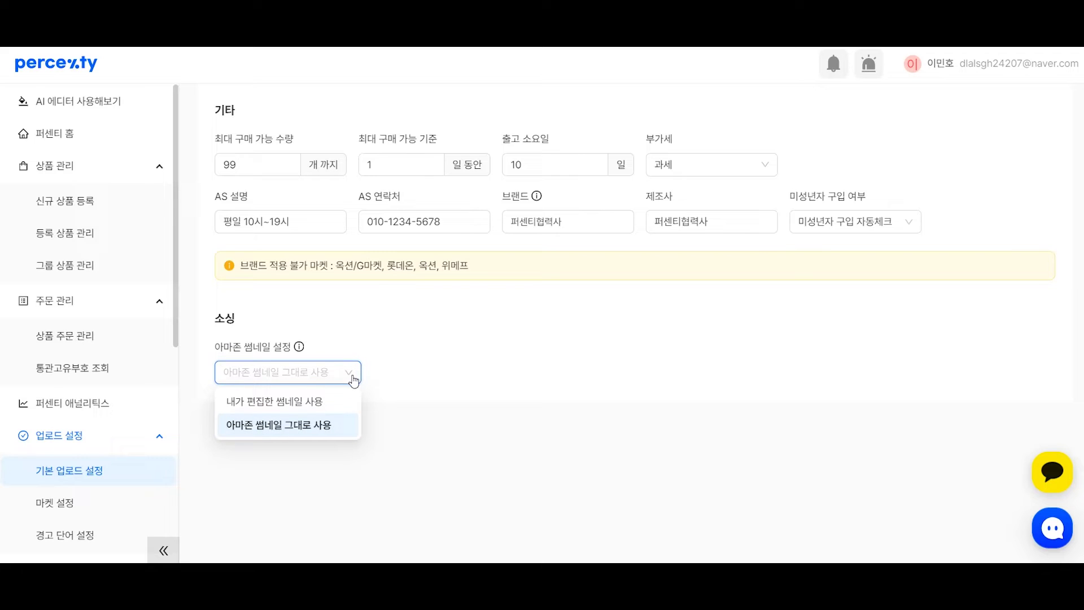
left_click(346, 408)
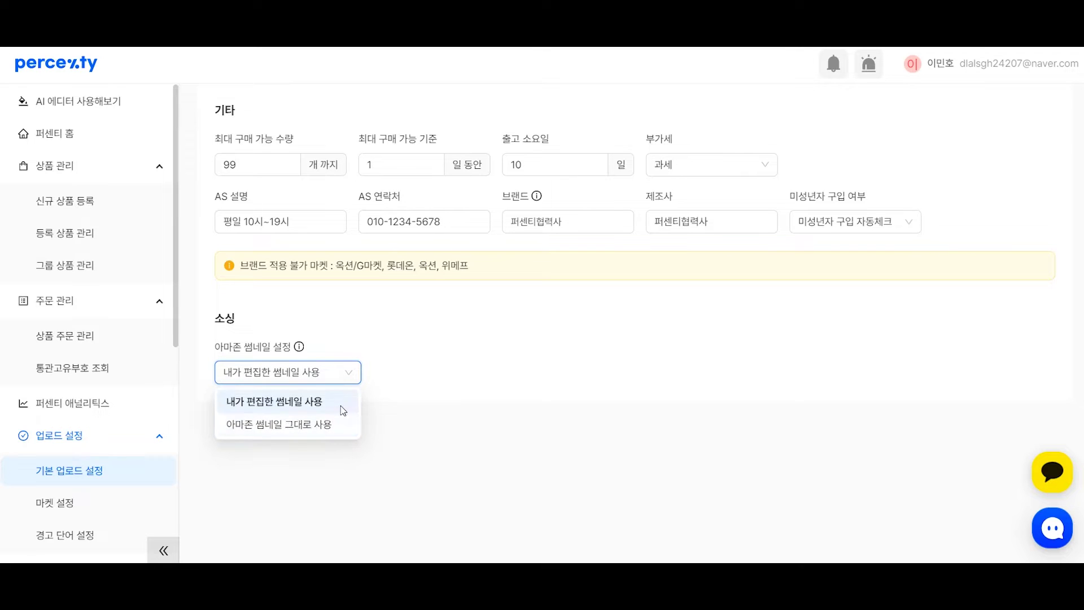
Open 경고 단어 설정 and register 나이키 as a warning word with the reason memo 브랜드
scroll(607, 282, "up", 4)
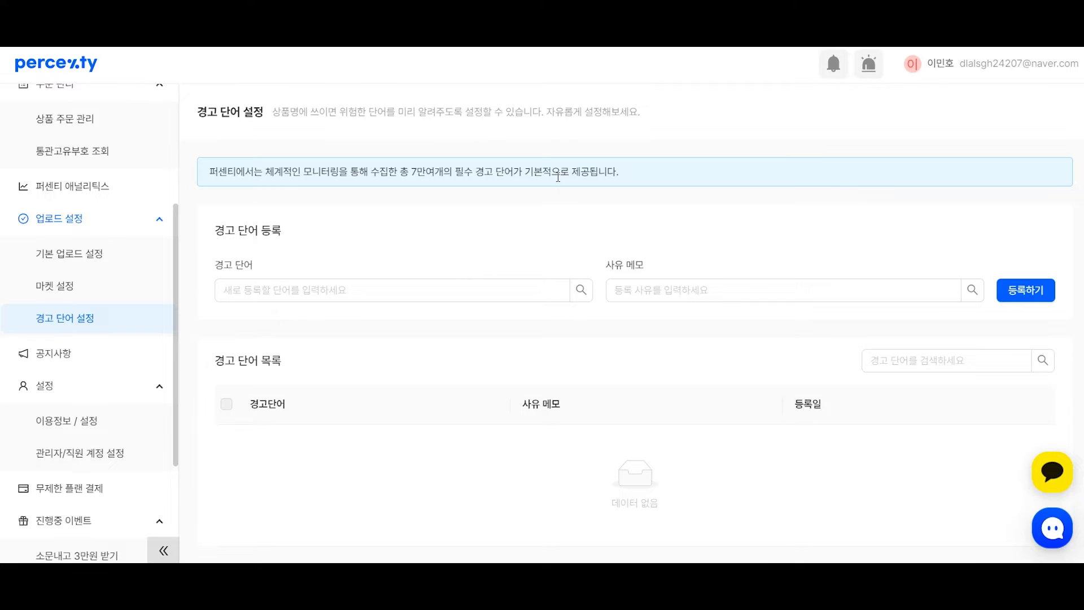
left_click(339, 297)
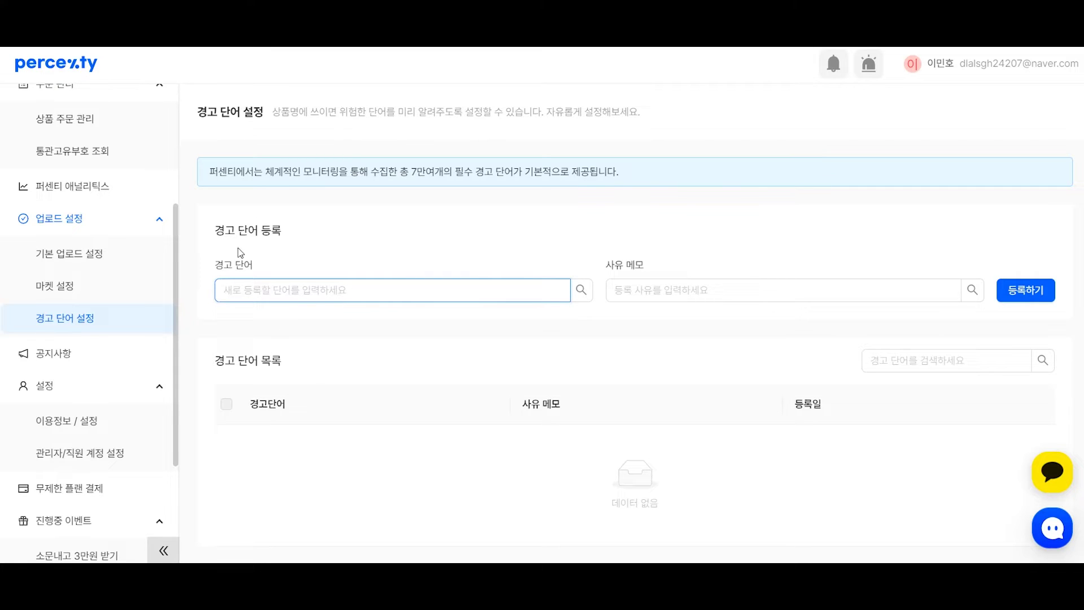
type("나임")
left_click(733, 291)
type("브랜드")
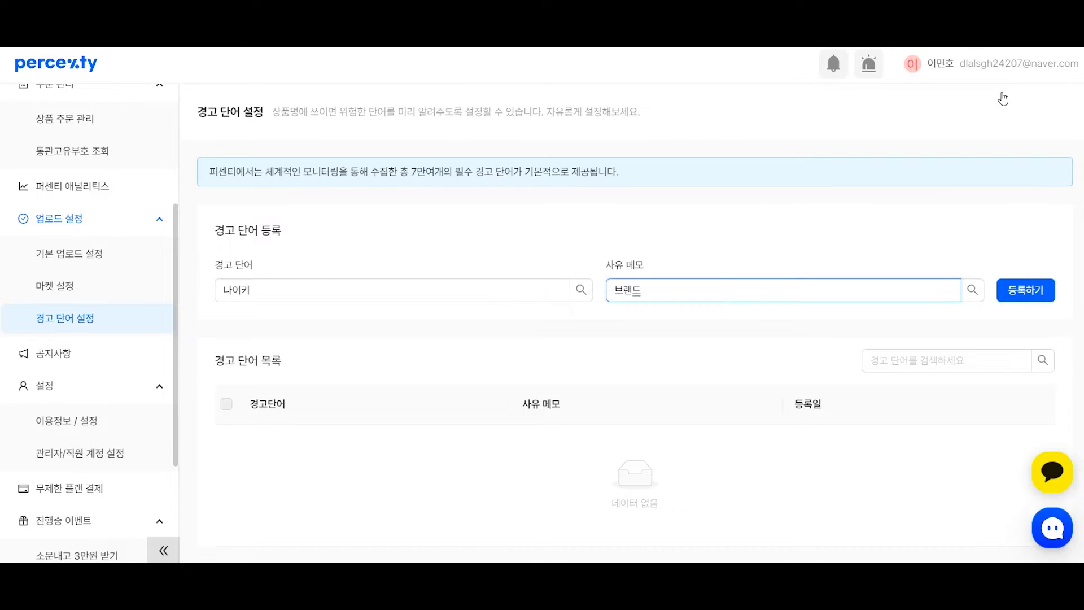
left_click(1026, 291)
scroll(866, 325, "down", 1)
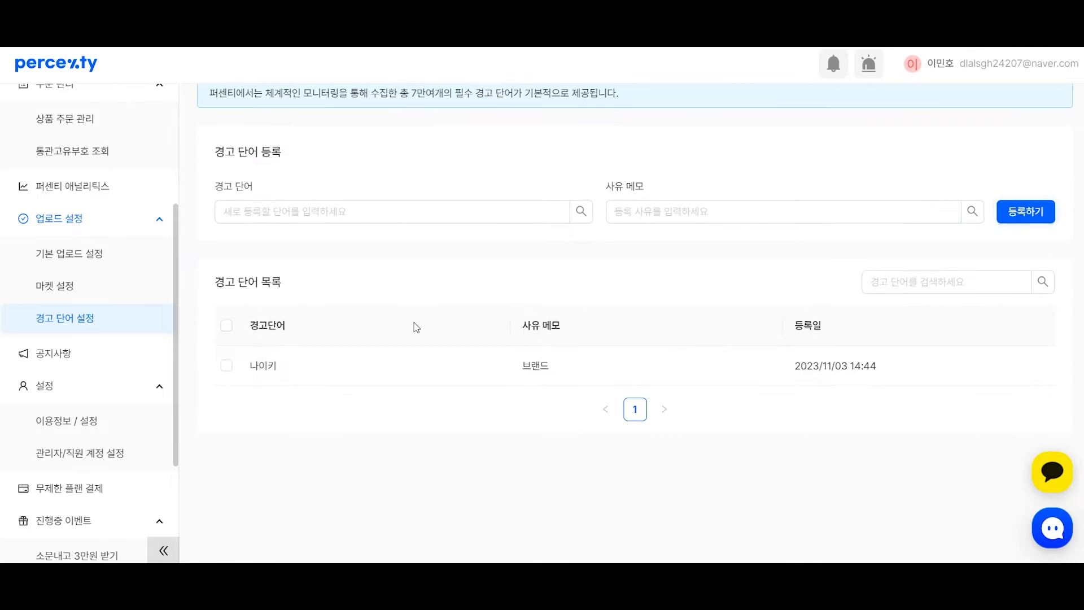
Open the office desk product from 신규 상품 등록 and append 나이키 to its 노출 상품명
scroll(132, 151, "up", 2)
left_click(116, 131)
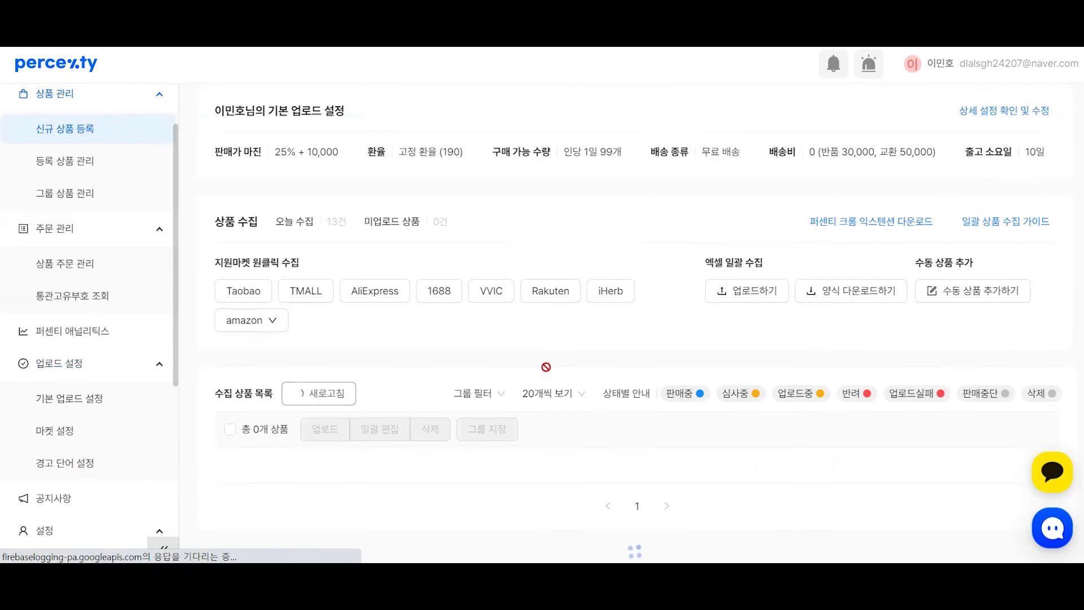
scroll(416, 403, "down", 2)
left_click(435, 219)
type("ㅊ나이키")
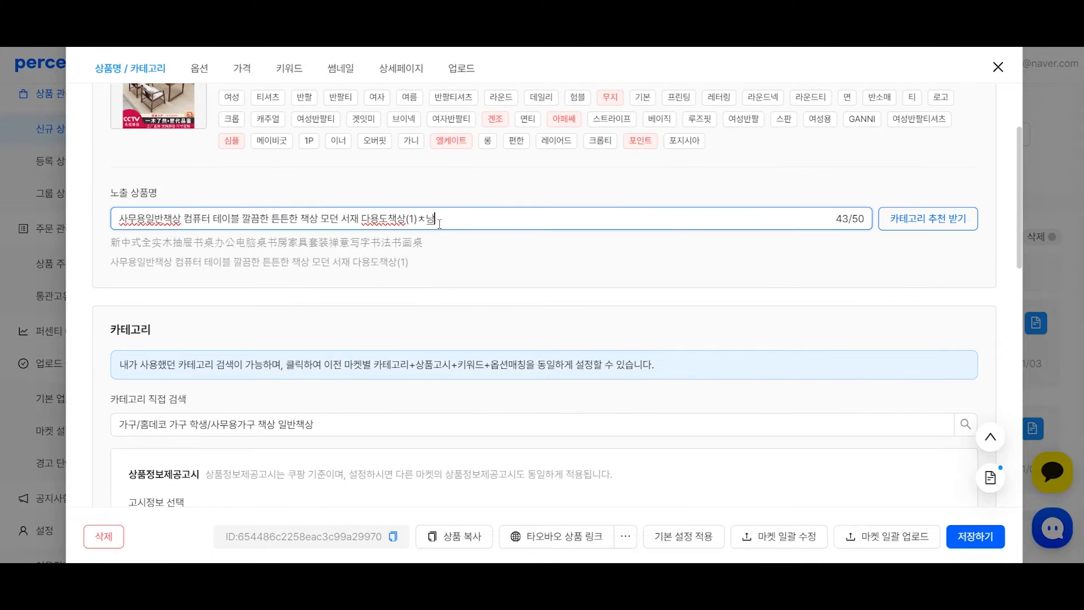
left_click(425, 219)
key("BackSpace")
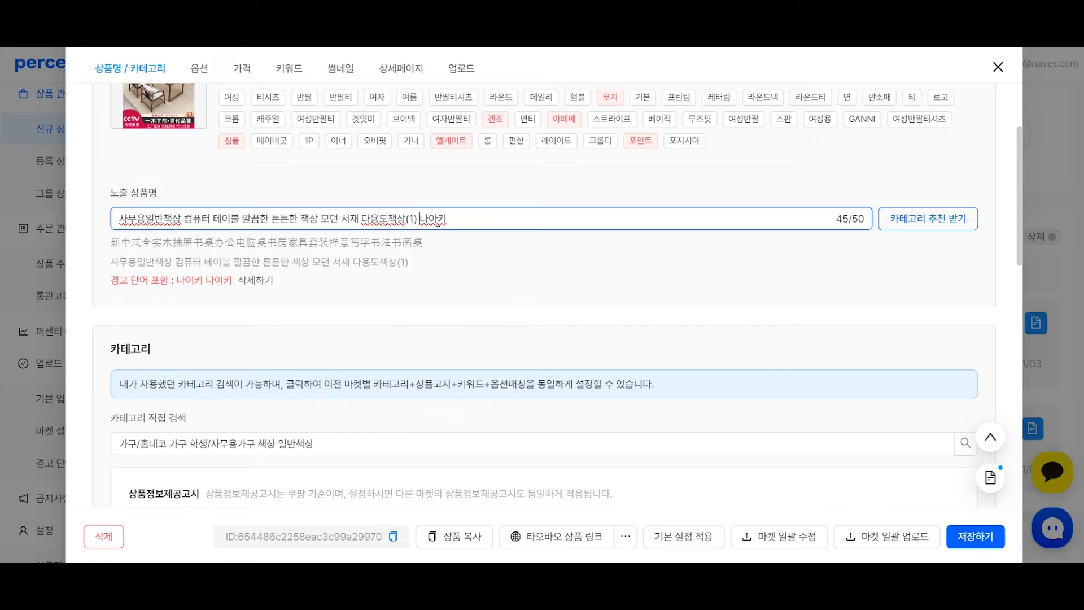
Delete the flagged warning word 나이키 from the product name using the warning's delete option
left_click(132, 281)
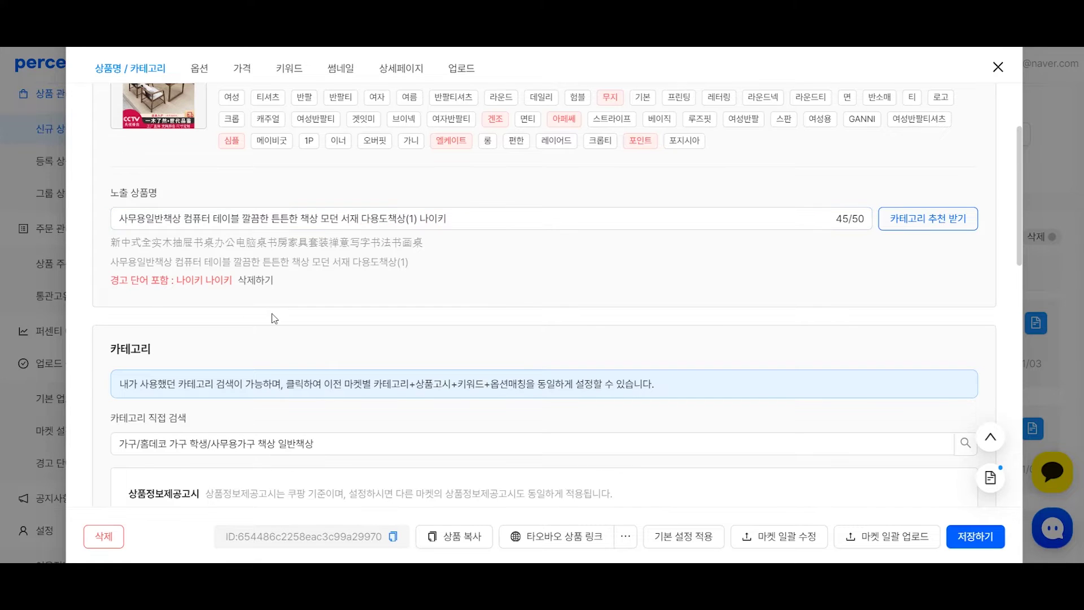
left_click(251, 282)
left_click(457, 227)
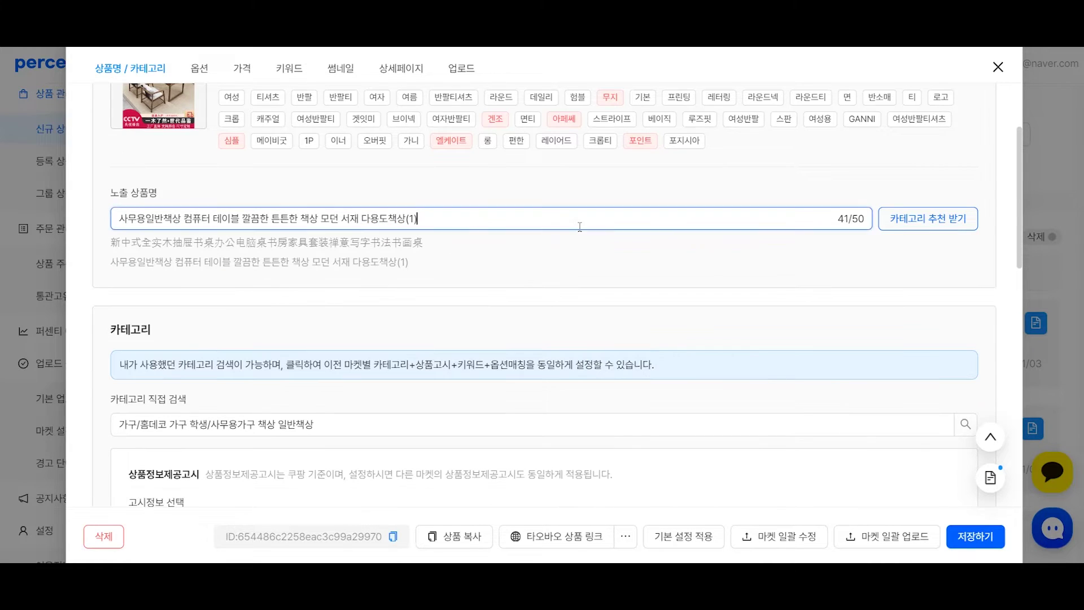
Append the duplicate word 서재 to the 노출 상품명 and remove it with the duplicate-word warning's delete option
type("서재")
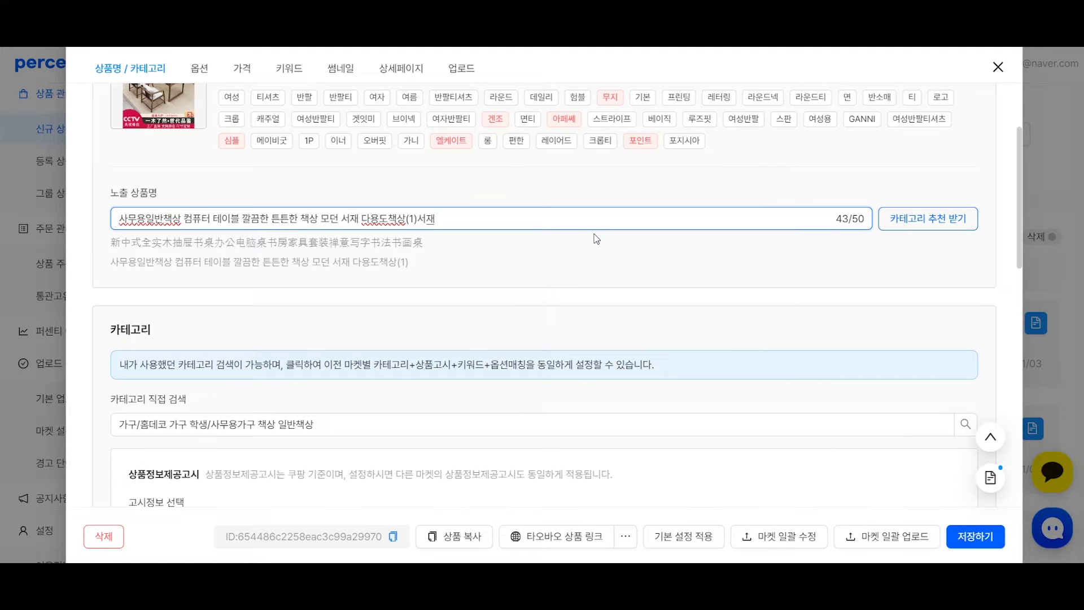
key("Left")
key("Left")
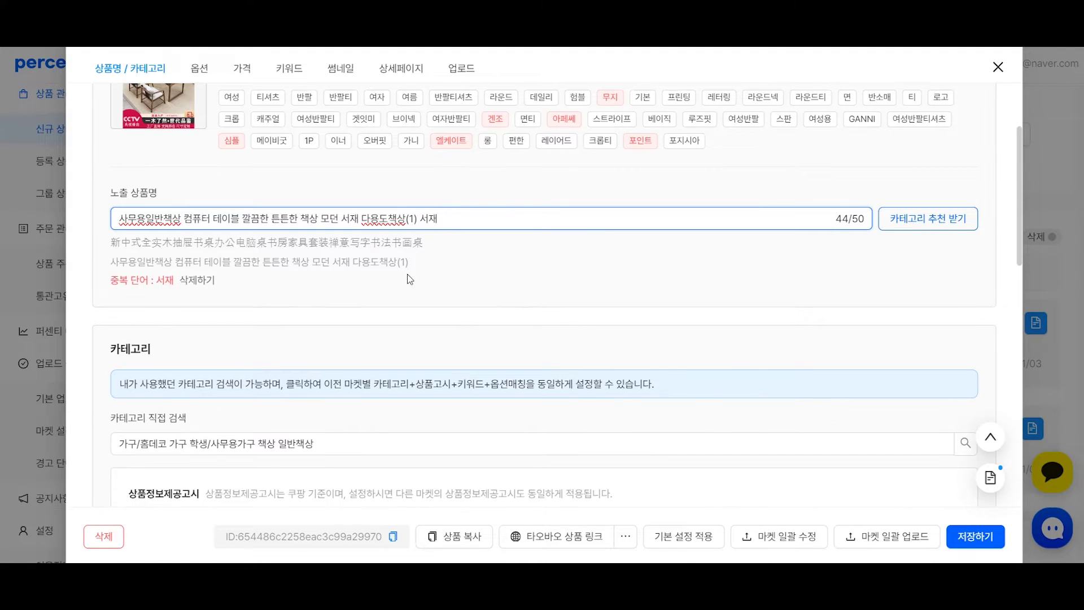
left_click(197, 281)
left_click_drag(221, 226, 564, 220)
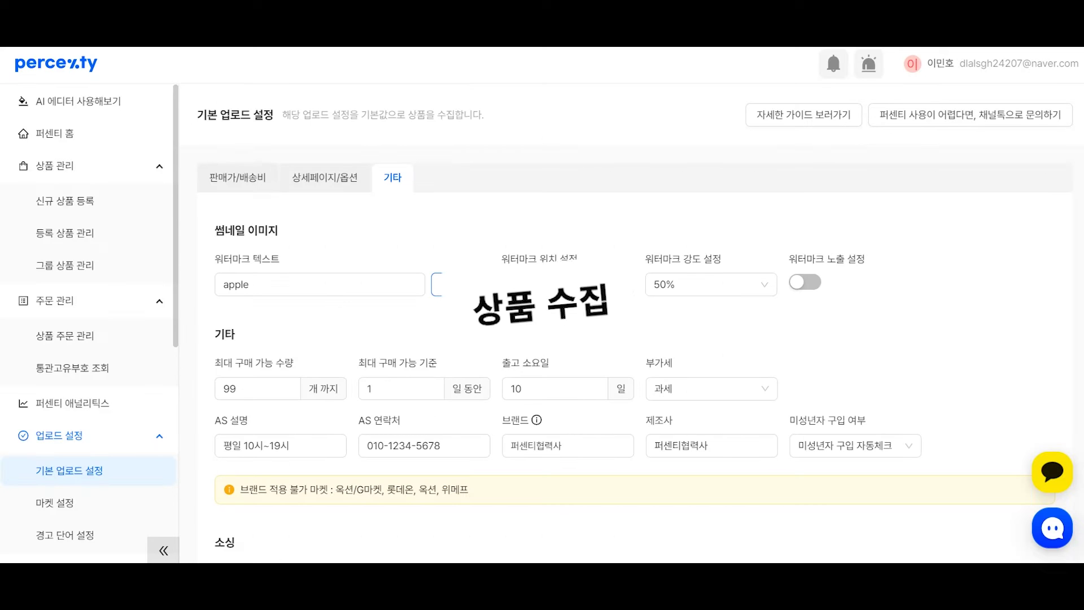
Open 신규 상품 등록 and look over the supported markets for one-click collection, including the amazon options
left_click(115, 213)
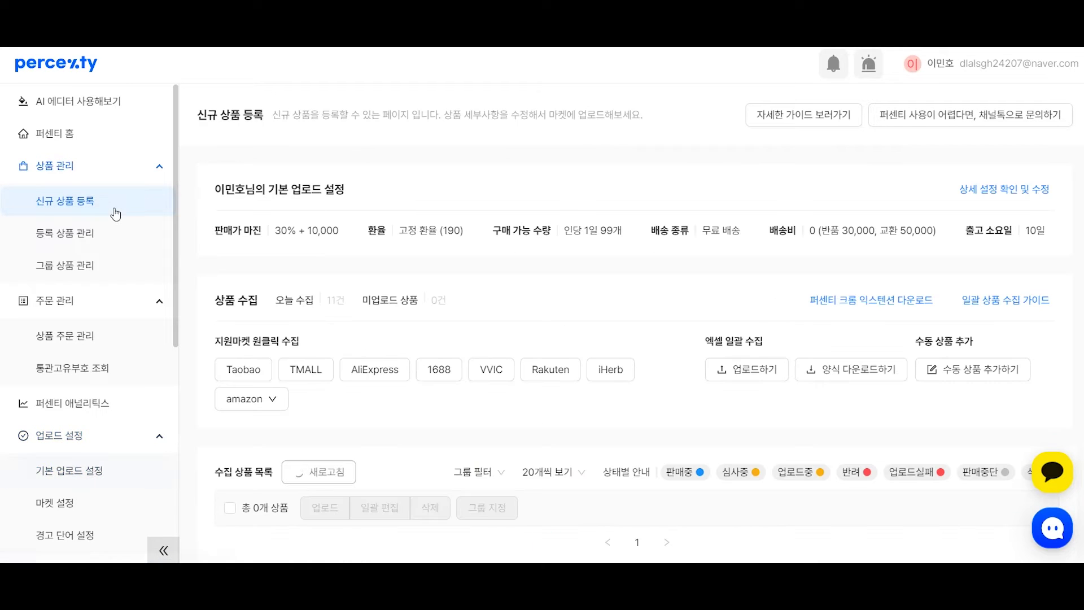
scroll(474, 317, "down", 1)
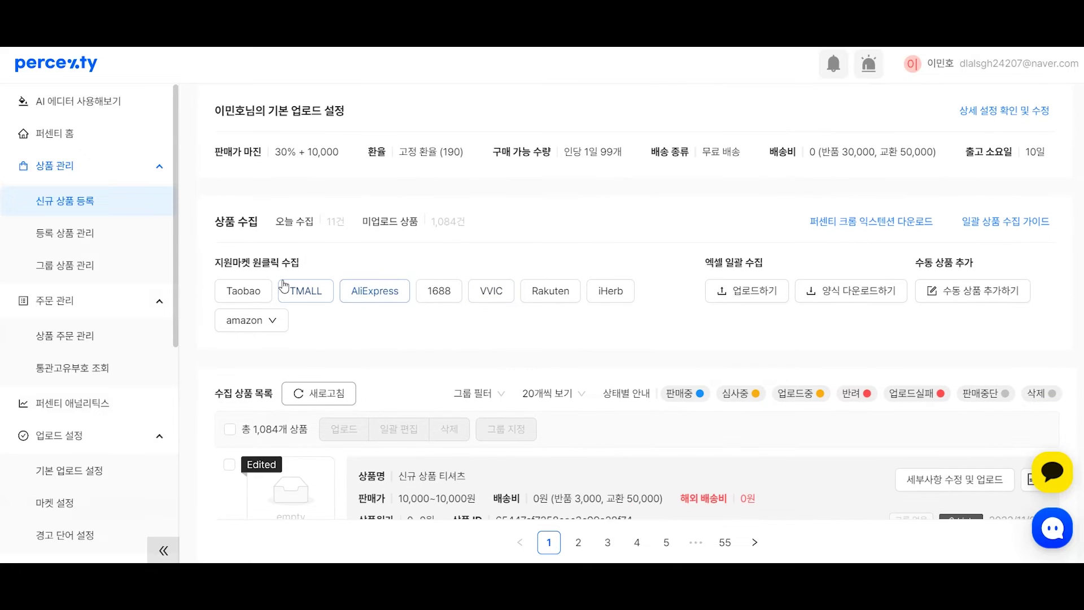
scroll(283, 305, "up", 1)
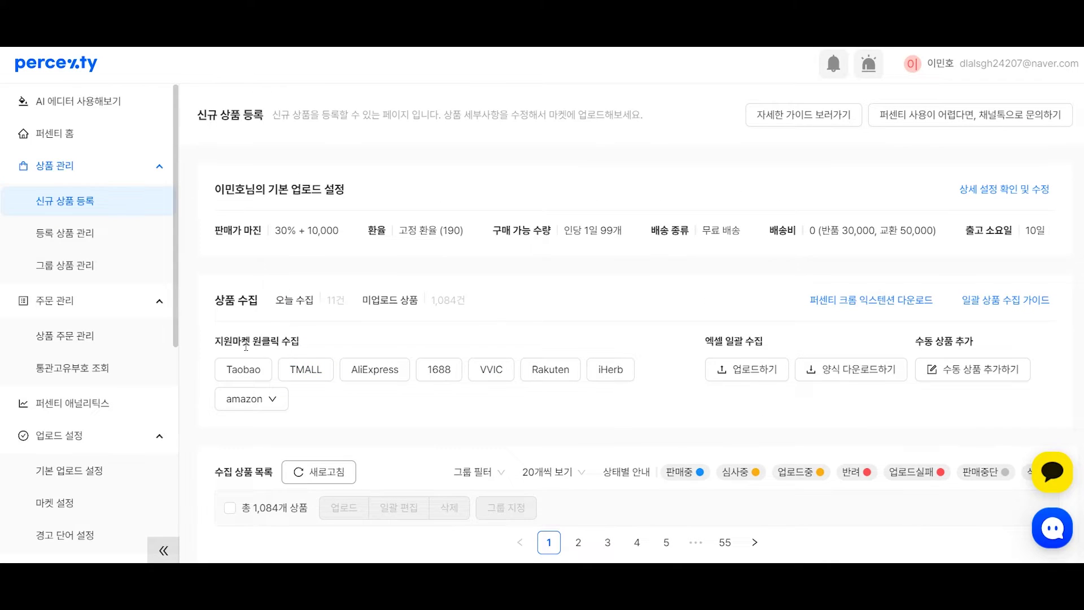
left_click(243, 398)
left_click(319, 374)
left_click(266, 401)
left_click(271, 402)
Switch to the Taobao 桌子 search results, open the ¥142.00 Chinese-style wooden desk, collect it with Percenty, and close the shop pages
left_click(700, 23)
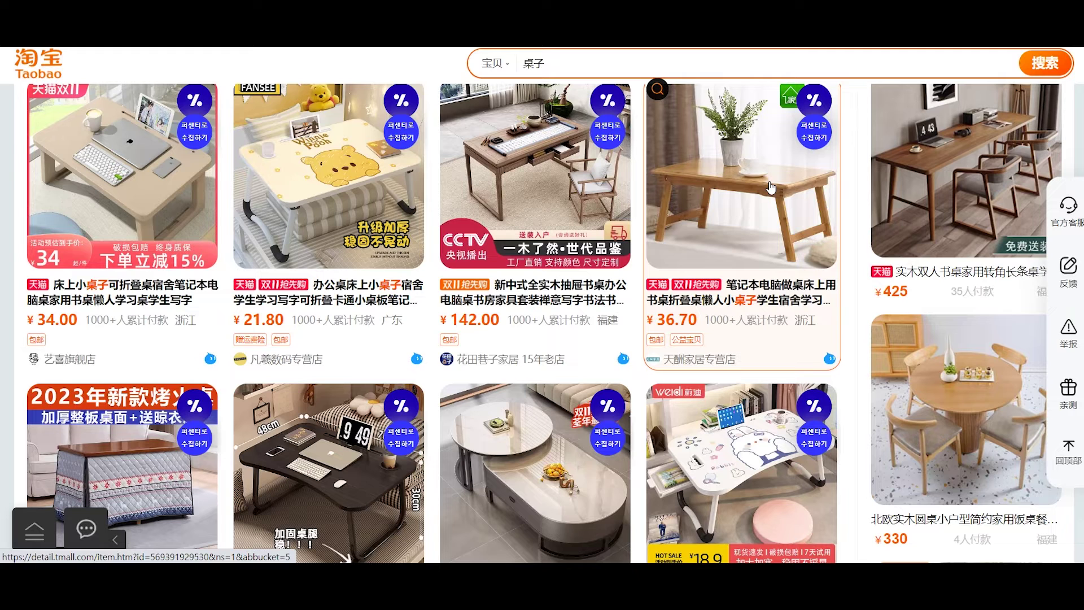
left_click(569, 255)
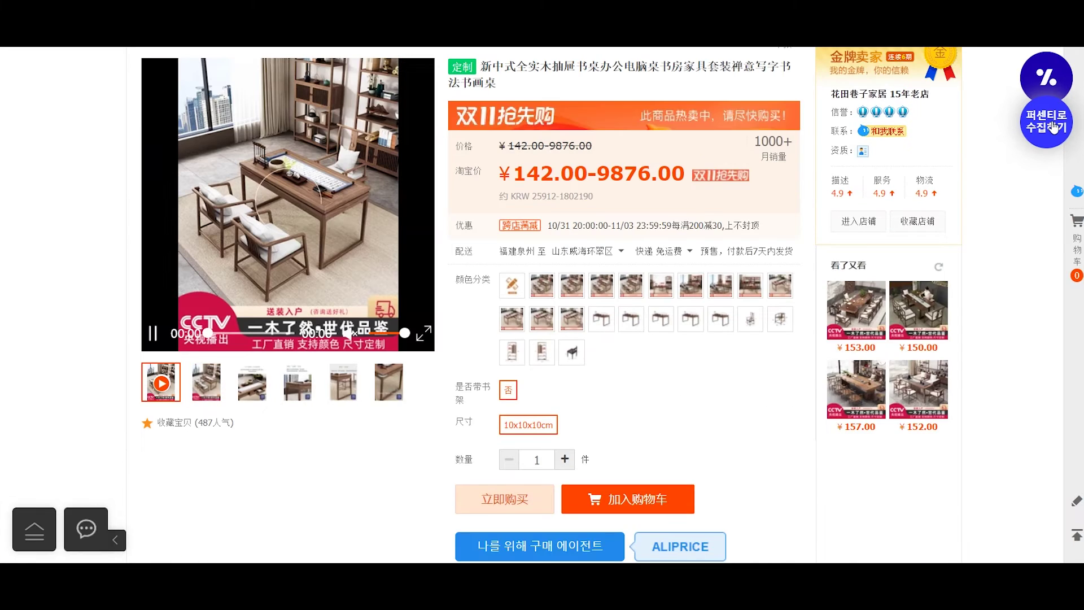
left_click(1047, 122)
key("ctrl+w")
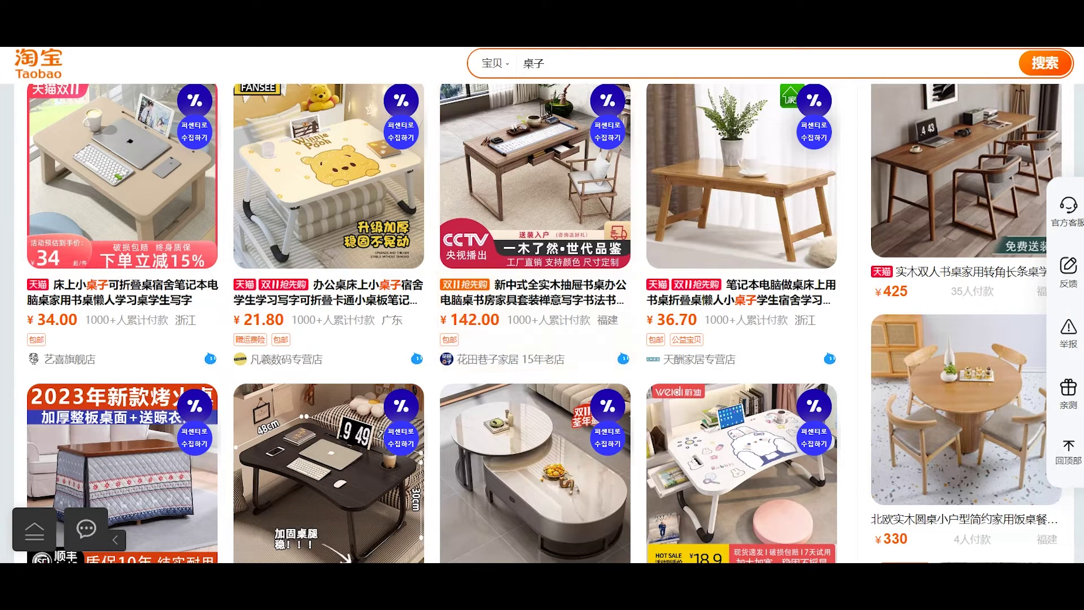
key("ctrl+w")
Refresh the collected product list in Percenty and open the newly collected wooden desk for editing
scroll(337, 326, "down", 3)
left_click(337, 327)
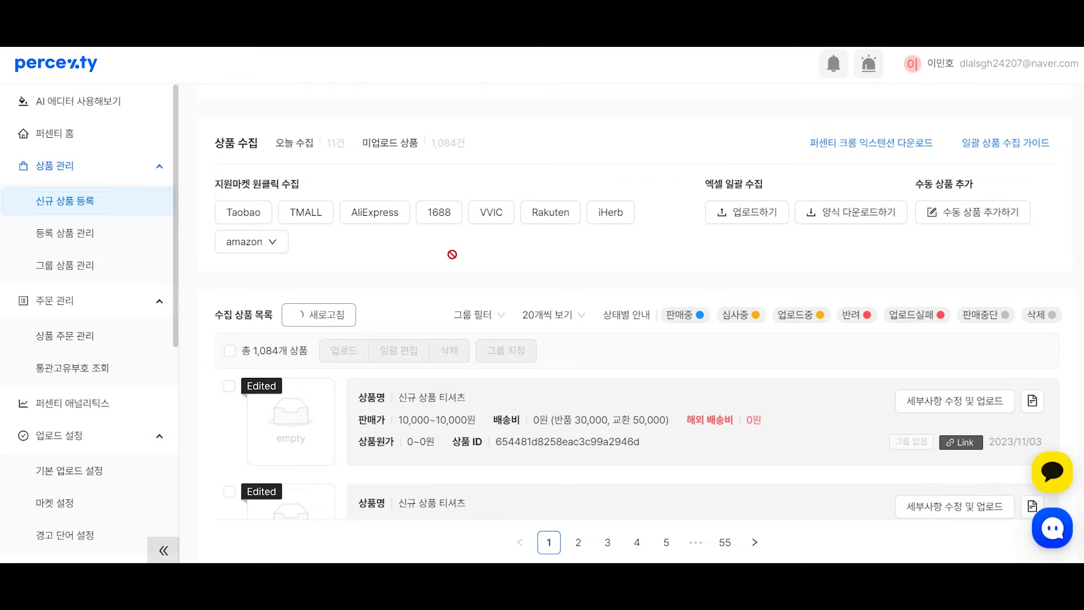
scroll(418, 333, "down", 1)
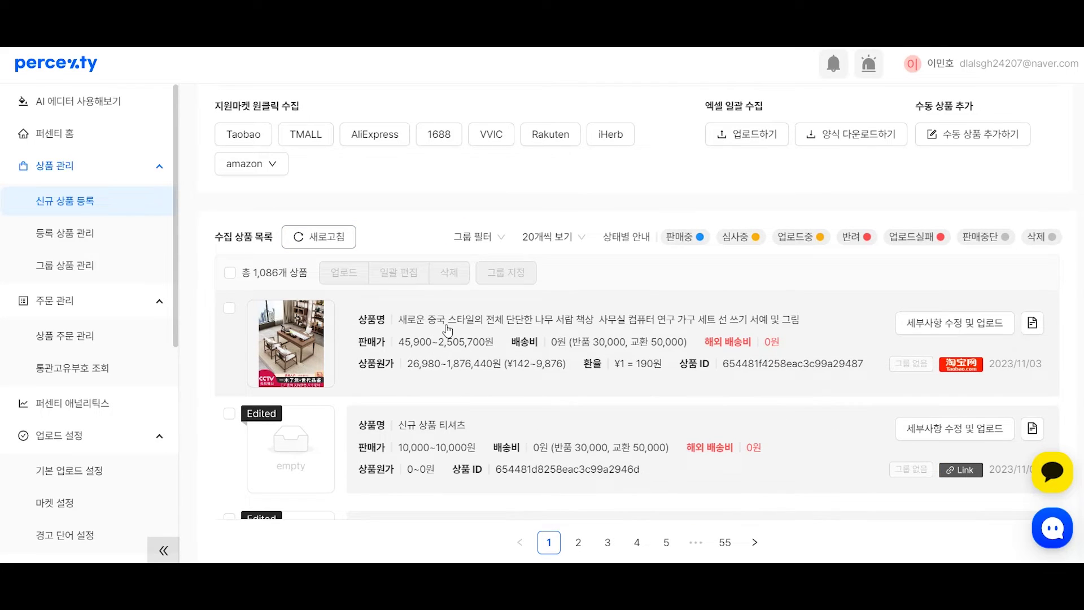
left_click(449, 330)
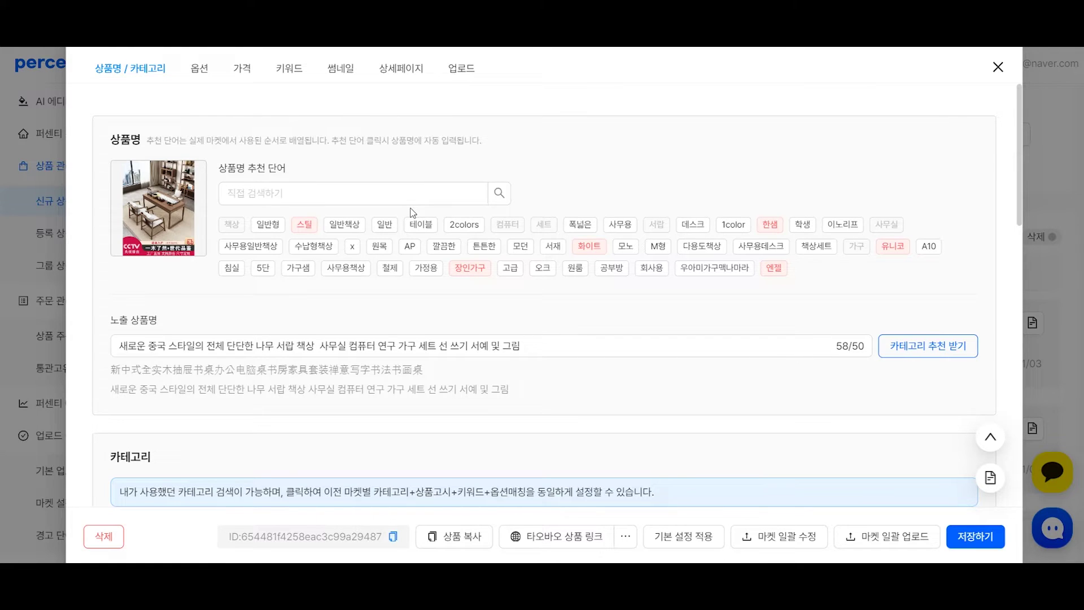
Look over the recommended product name words and clear the desk's existing 노출 상품명
left_click_drag(216, 224, 775, 272)
left_click(539, 345)
left_click_drag(547, 343, 97, 337)
key("BackSpace")
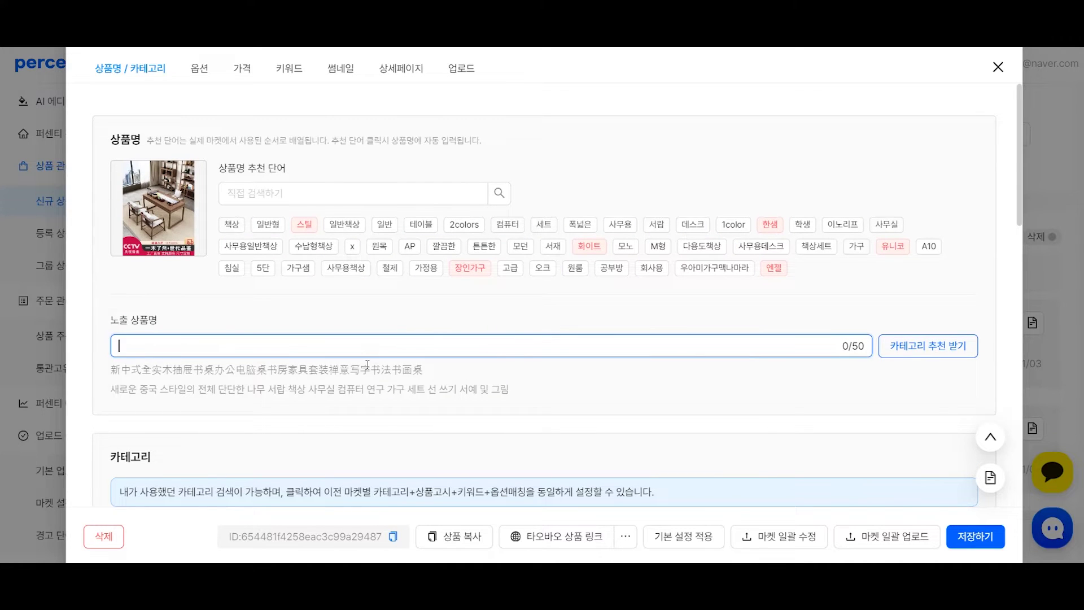
Try a product name from the recommended words 일반책상, 2colors, 서재, 모던, AP, 폭넓은, 세트, 컴퓨터, 사무용 and 모노, and clear it
left_click(344, 224)
left_click(464, 224)
left_click(553, 246)
left_click(520, 245)
left_click(410, 246)
left_click(580, 224)
left_click(543, 224)
left_click(508, 225)
left_click(620, 224)
left_click(625, 246)
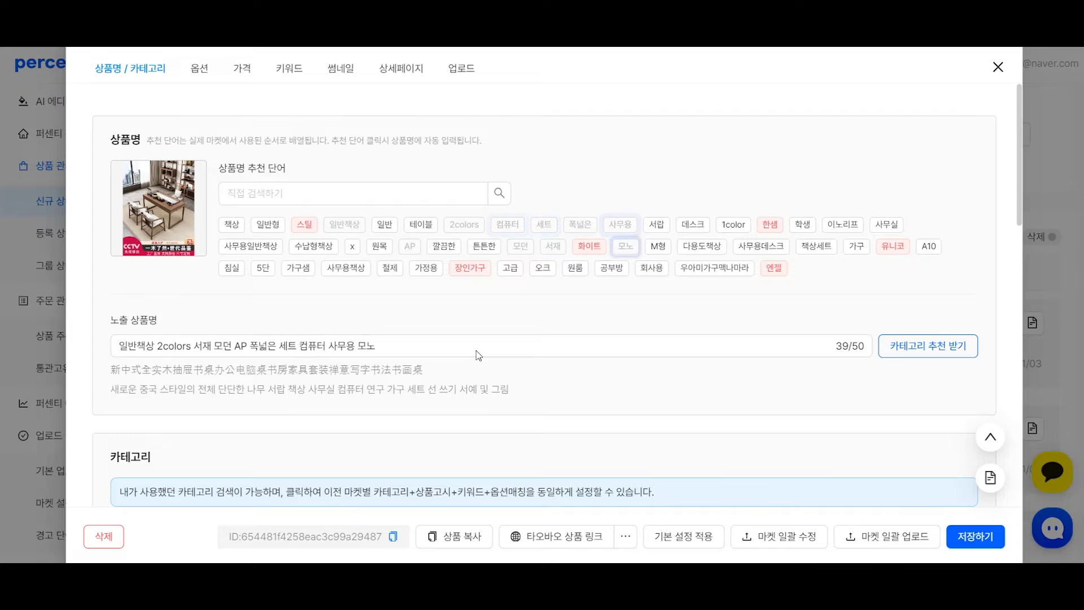
left_click_drag(390, 346, 203, 337)
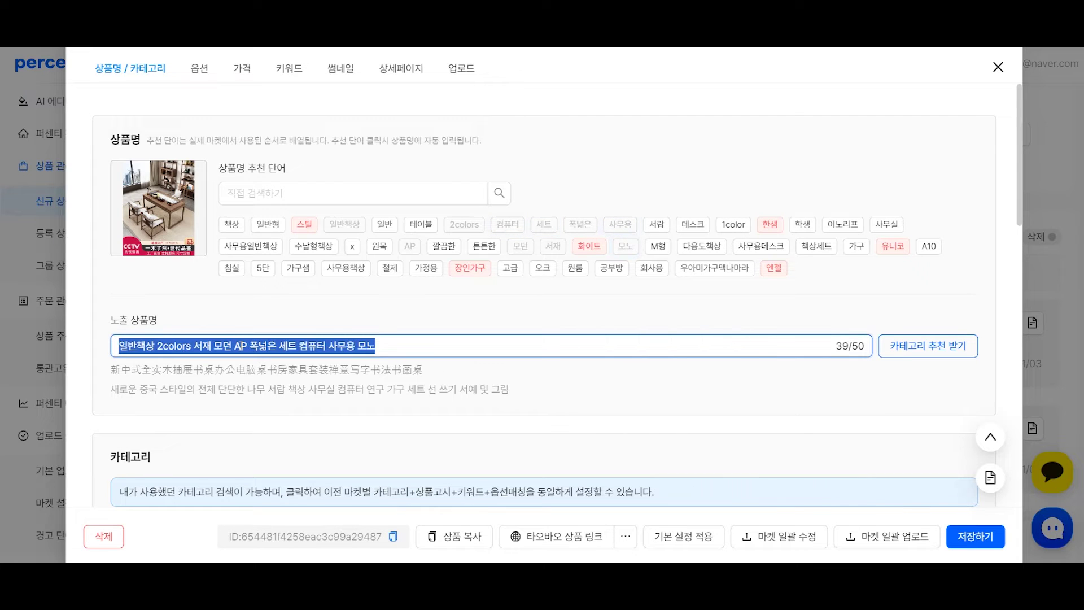
key("BackSpace")
left_click(165, 322)
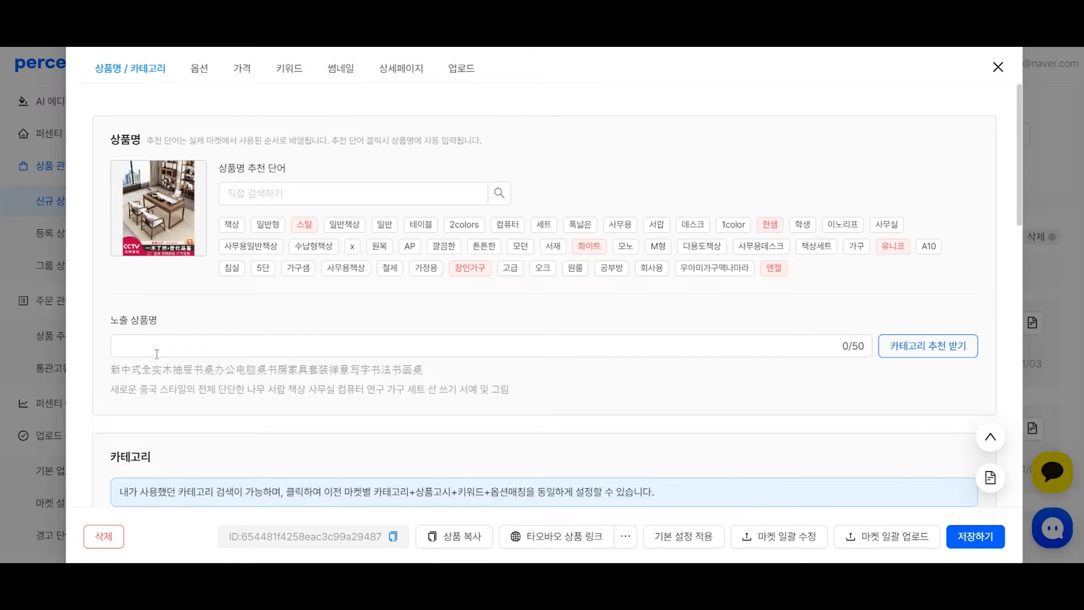
Build the 노출 상품명 from recommended words as 사무용일반책상 컴퓨터 테이블 깔끔한 튼튼한 책상 모던 서재 다용도책상
left_click(136, 347)
left_click(260, 251)
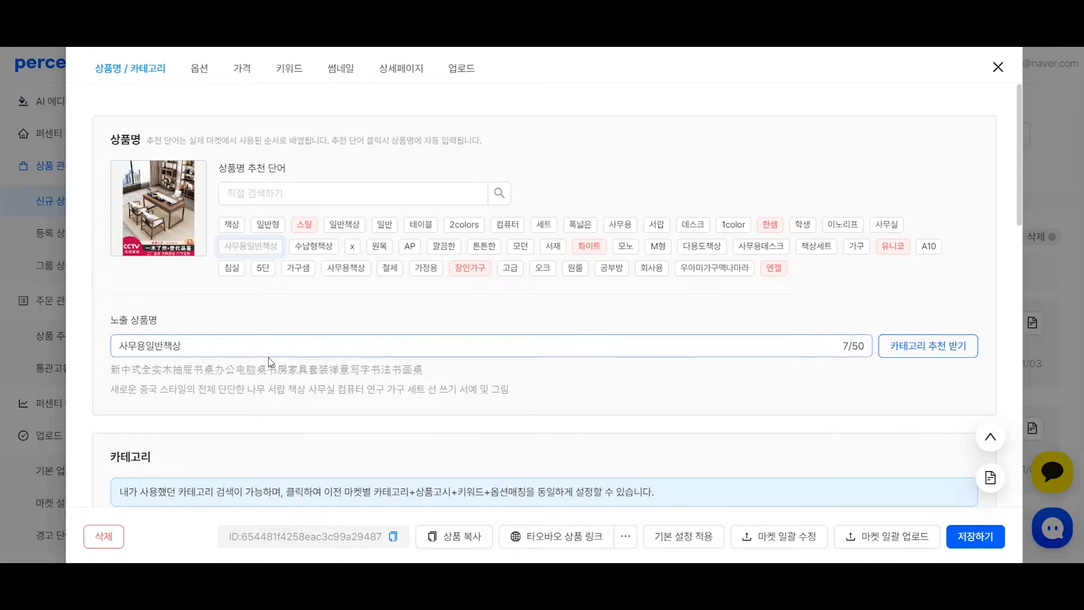
left_click(513, 227)
left_click(421, 224)
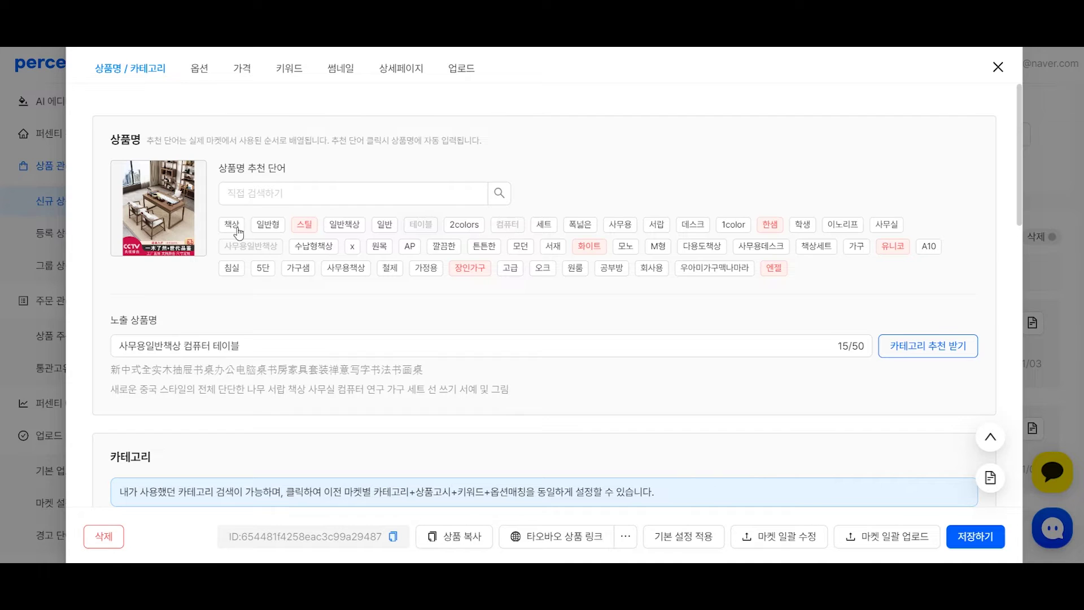
left_click(444, 246)
left_click(484, 246)
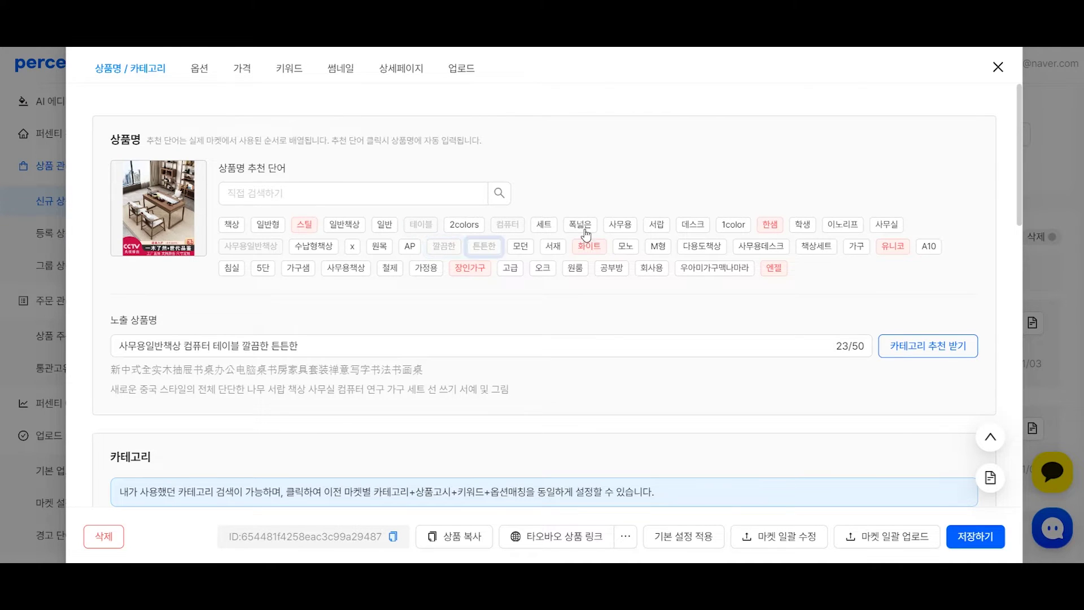
left_click(232, 226)
left_click(522, 249)
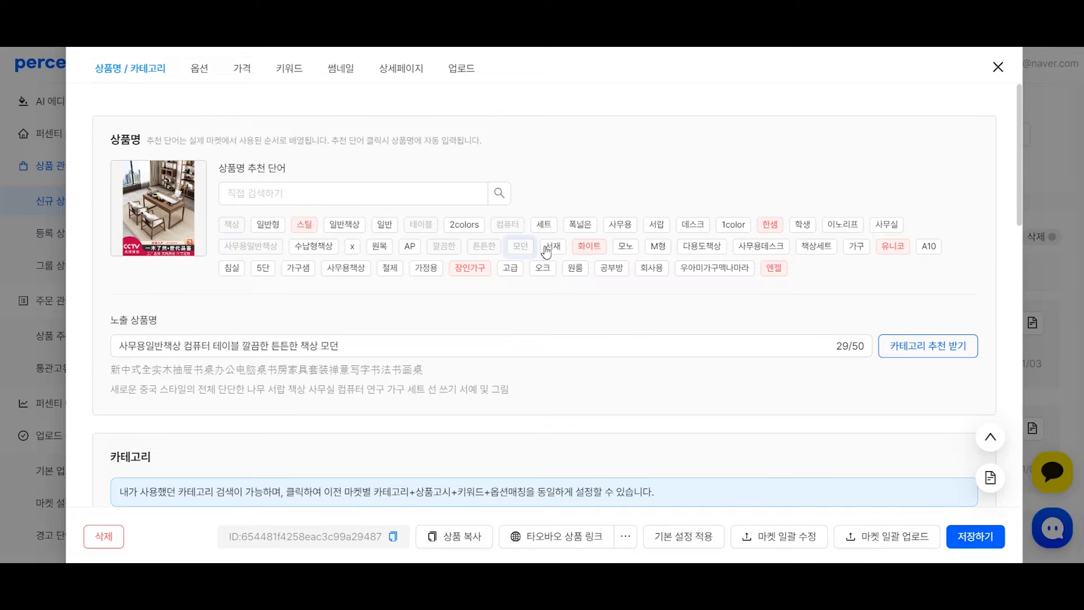
left_click(550, 247)
left_click(702, 247)
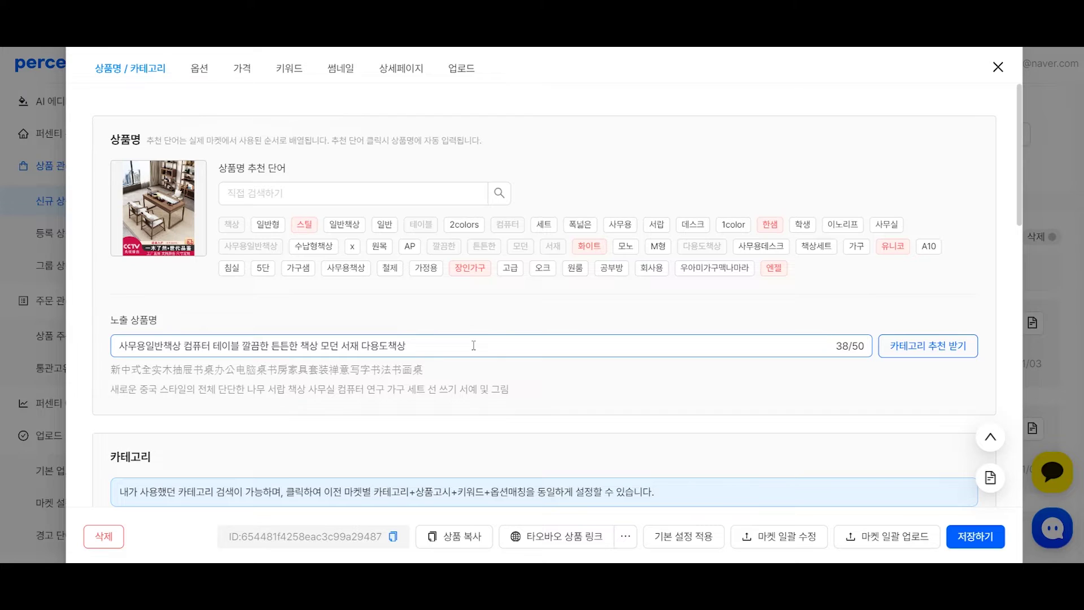
Review the main, descriptive and closing keywords in the desk's 노출 상품명
left_click_drag(183, 347, 501, 348)
left_click(496, 349)
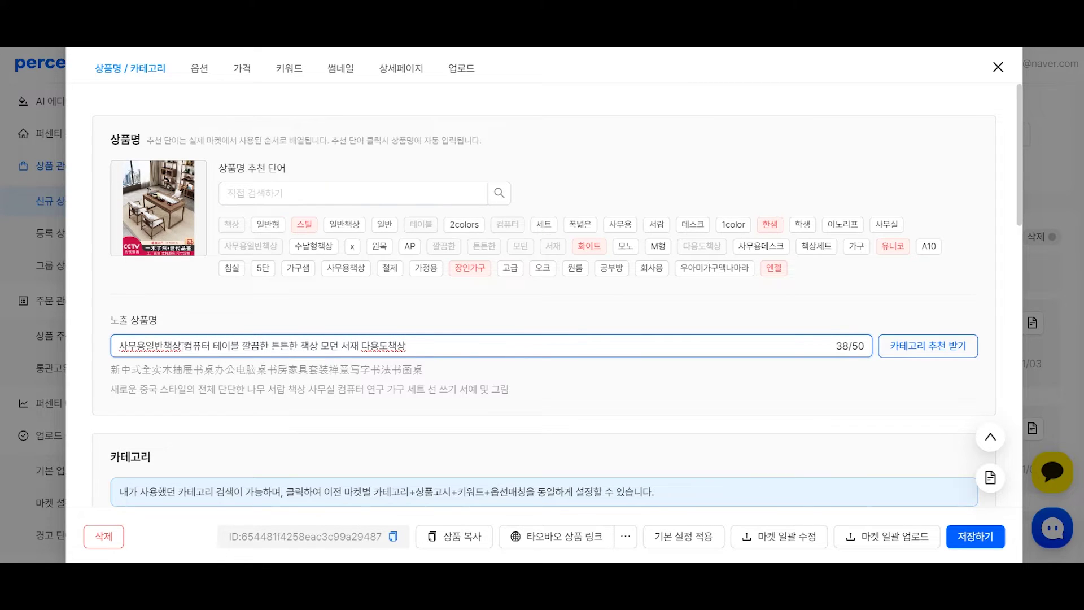
left_click_drag(182, 345, 110, 346)
left_click(175, 370)
left_click(188, 348)
left_click(290, 346)
left_click_drag(301, 346, 310, 346)
left_click_drag(404, 346, 364, 350)
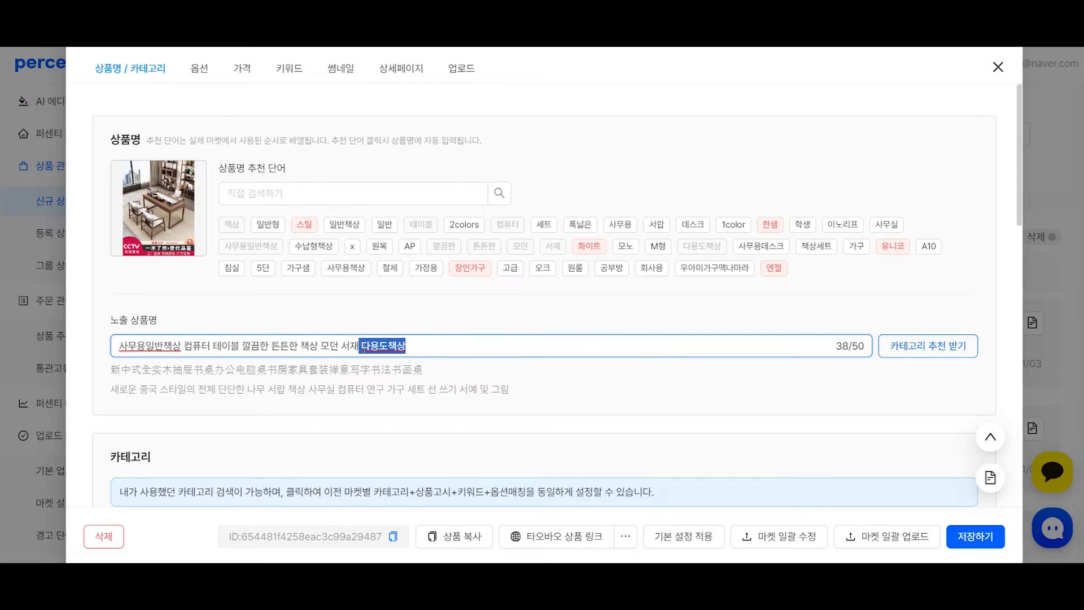
left_click(372, 354)
double_click(222, 346)
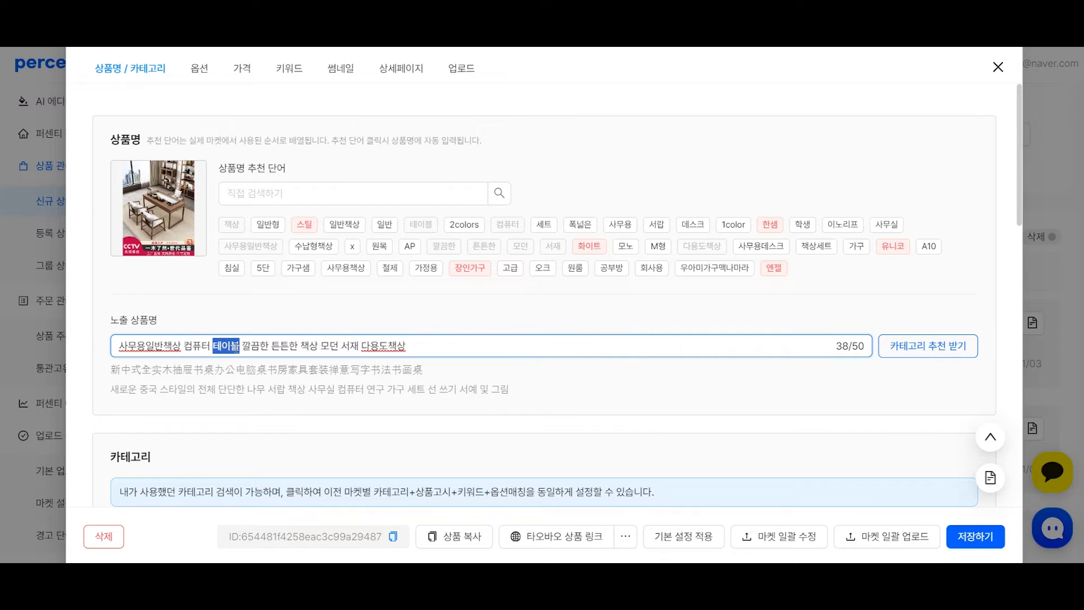
left_click(409, 343)
left_click_drag(409, 342, 118, 332)
left_click(822, 327)
Examine the desk's 카테고리 section, including the product notice information and each marketplace's category selection
scroll(822, 328, "down", 5)
scroll(656, 350, "up", 1)
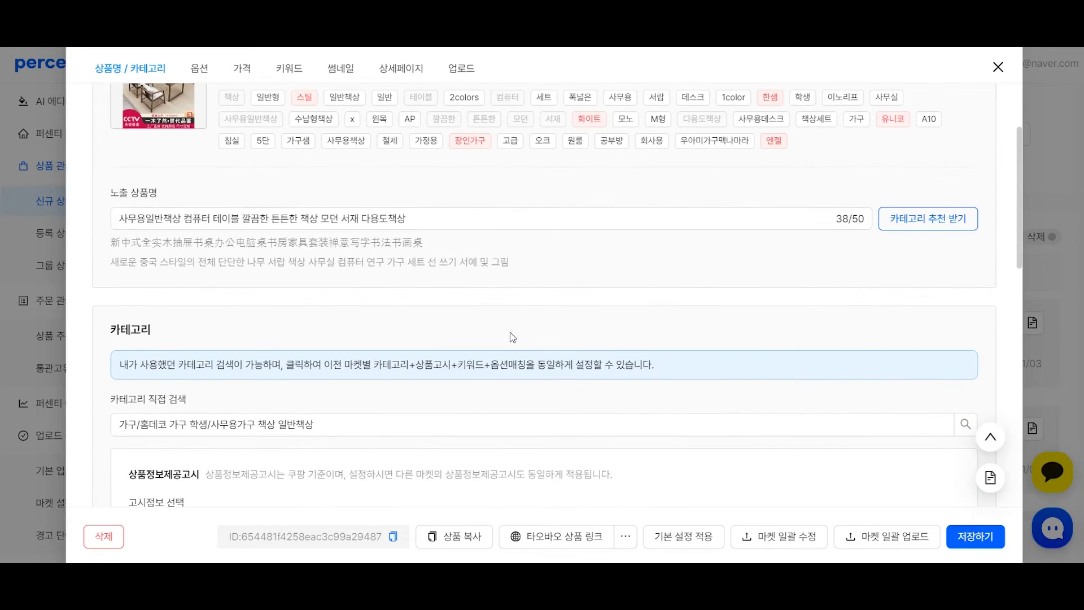
scroll(462, 273, "up", 1)
scroll(468, 306, "down", 3)
scroll(380, 334, "down", 3)
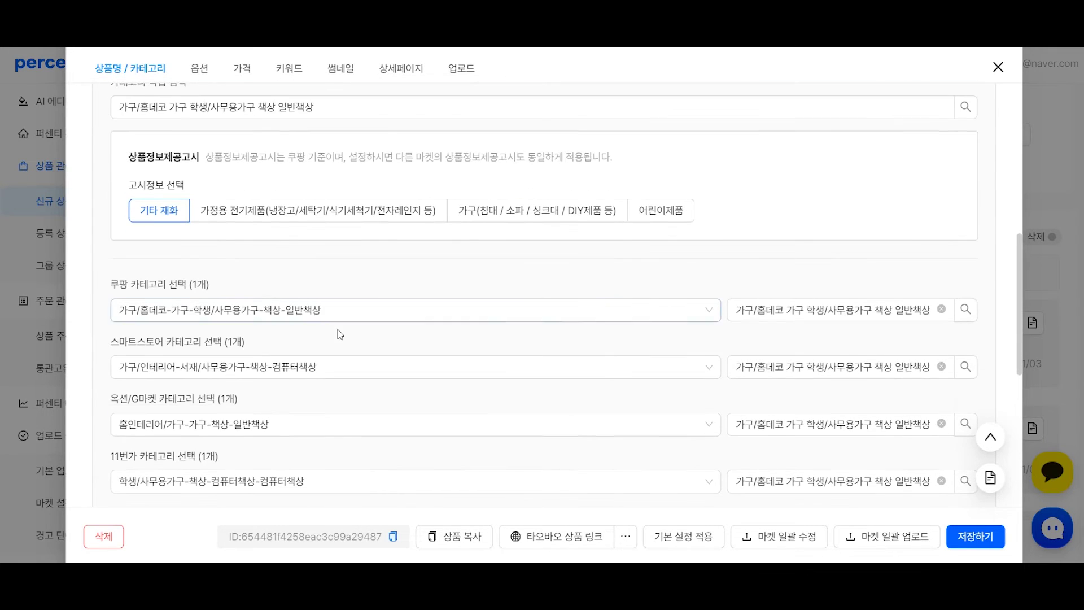
scroll(403, 332, "down", 4)
scroll(403, 332, "down", 2)
scroll(497, 383, "up", 10)
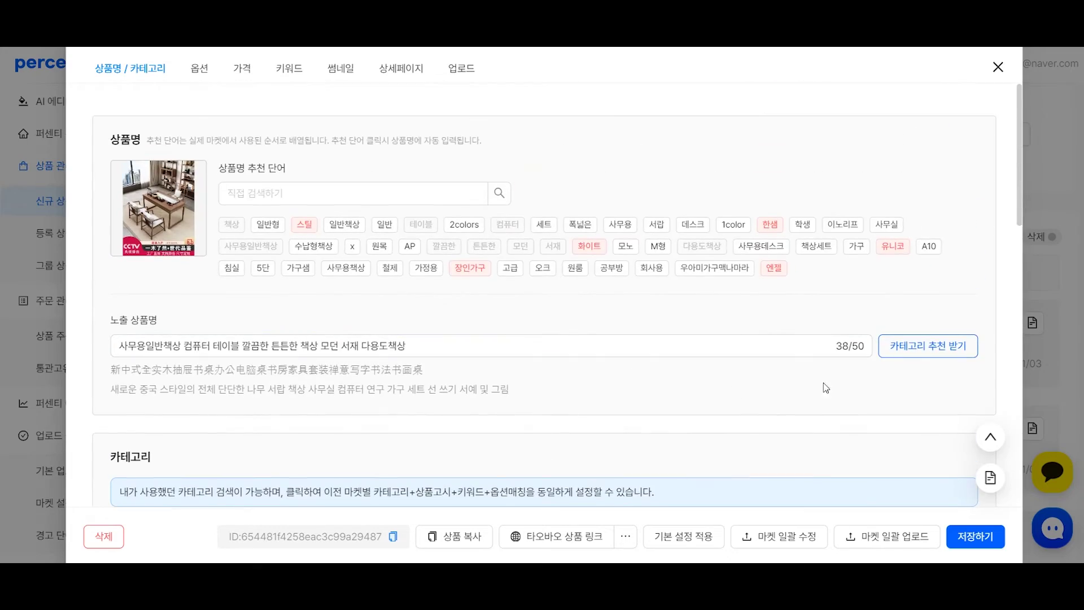
Request category recommendations based on the 노출 상품명 and check the categories for each marketplace
left_click(890, 350)
left_click(736, 337)
scroll(655, 369, "down", 10)
scroll(587, 380, "up", 7)
scroll(214, 319, "down", 1)
scroll(208, 318, "down", 1)
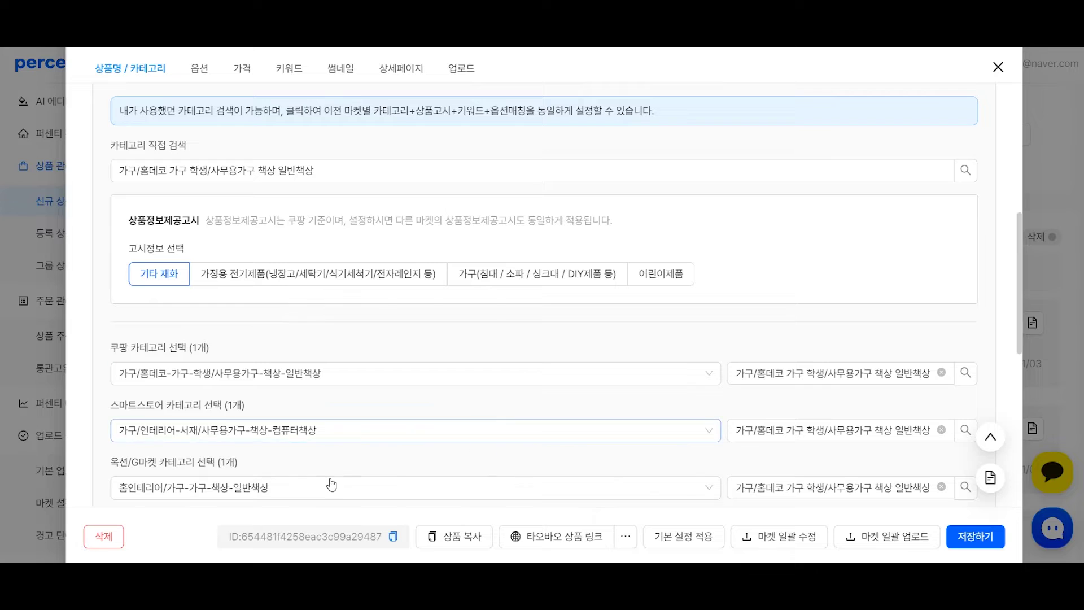
scroll(400, 375, "up", 3)
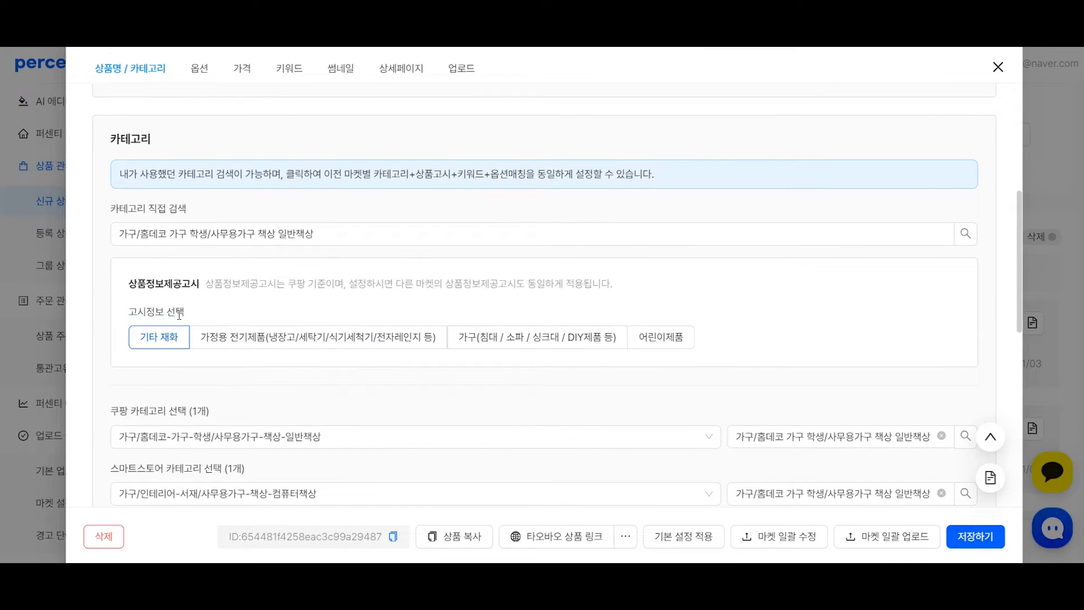
Set the 상품정보제공고시 type to 가구(침대 / 소파 / 싱크대 / DIY제품 등)
left_click_drag(150, 285, 197, 285)
left_click(197, 285)
scroll(421, 368, "down", 1)
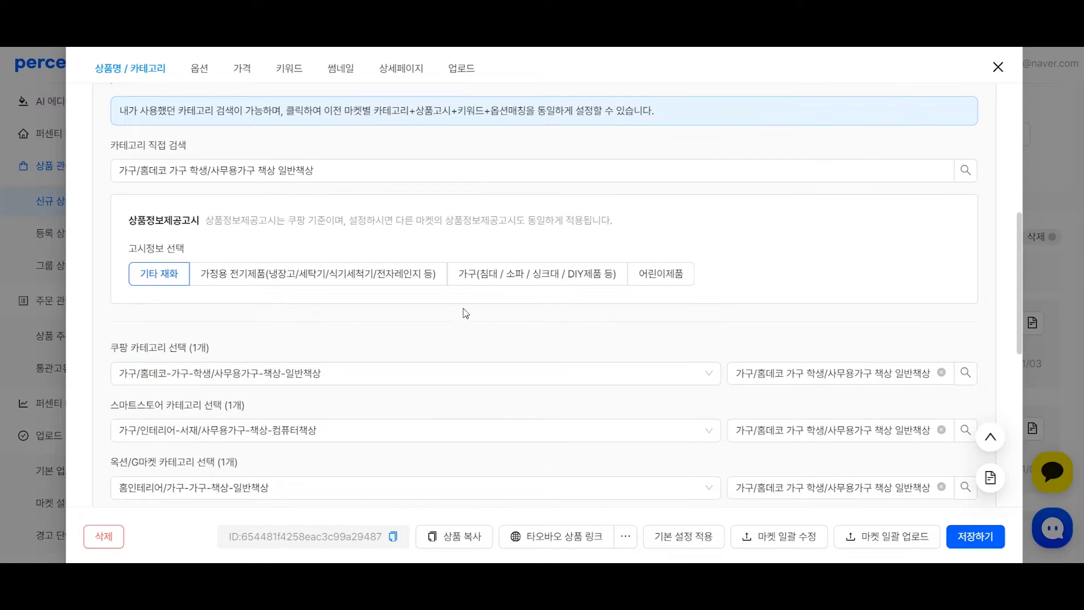
left_click(571, 281)
Apply the previously used category 패션의류잡화-여성패션-여성의류-티셔츠-여성 반소매 through 카테고리 직접 검색
scroll(570, 282, "up", 2)
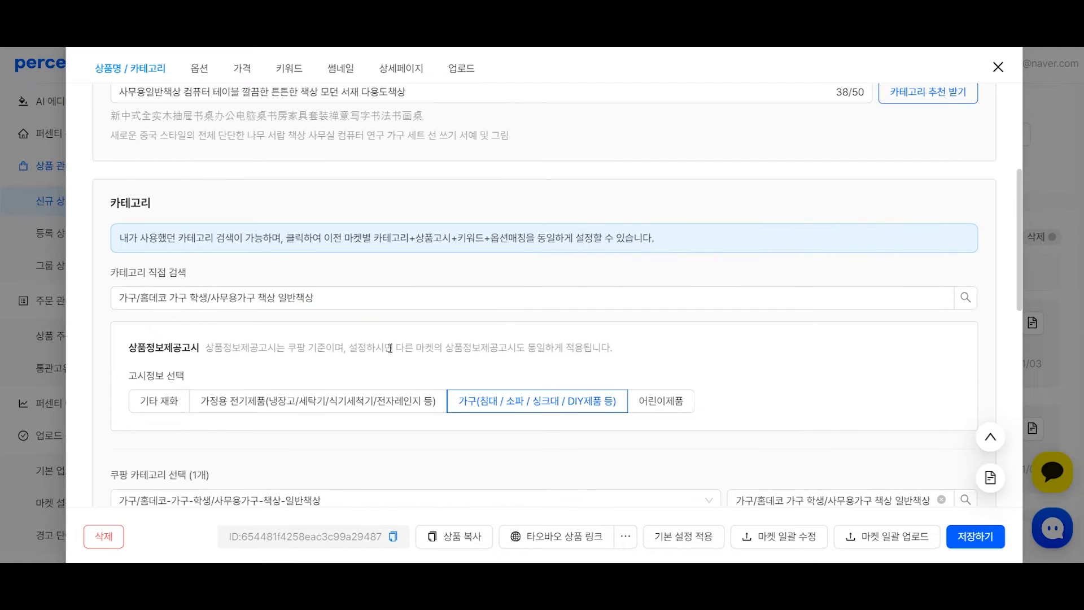
left_click(443, 304)
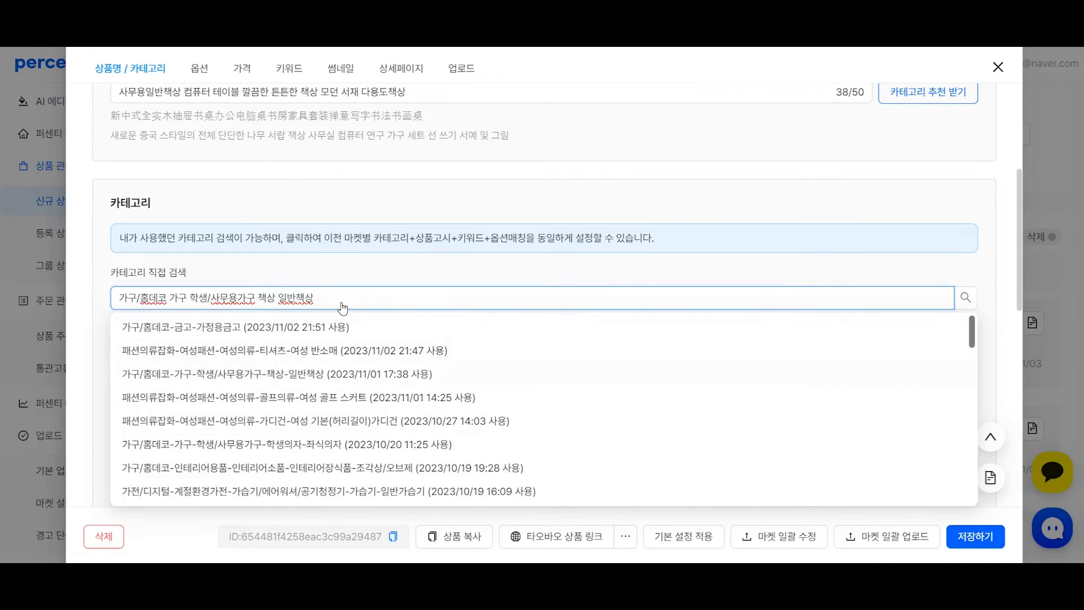
left_click(441, 350)
scroll(313, 377, "up", 10)
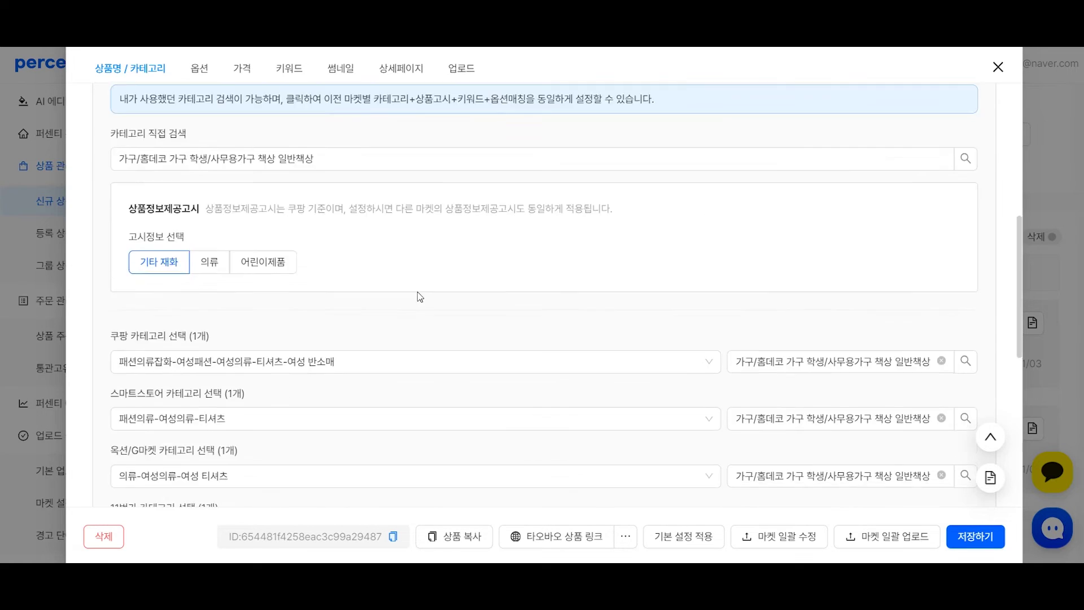
Open the product's 옵션 settings and preview the images of the 1.2m and 1.4m desk set options
left_click(200, 69)
scroll(487, 311, "down", 1)
scroll(487, 310, "down", 3)
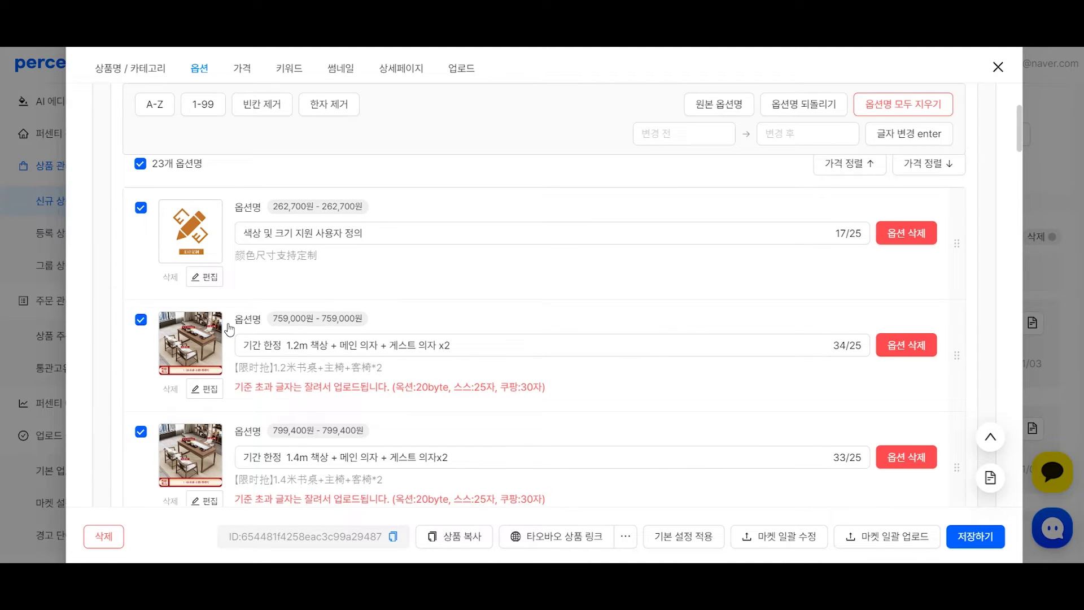
mouse_move(211, 337)
mouse_move(201, 451)
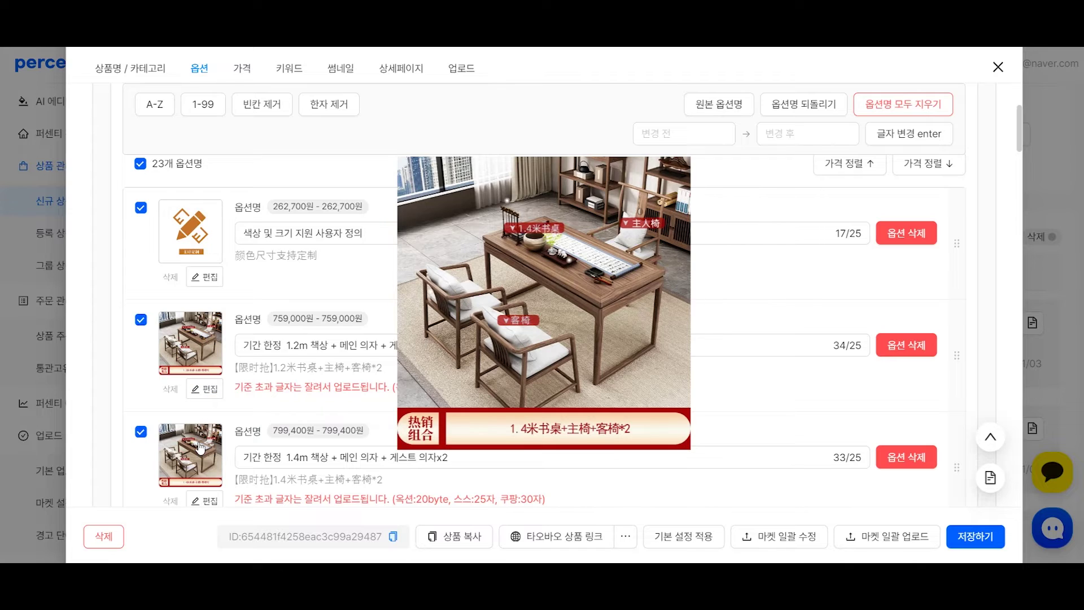
Preview the image of the 1.6m desk set option in the option list
scroll(198, 446, "down", 1)
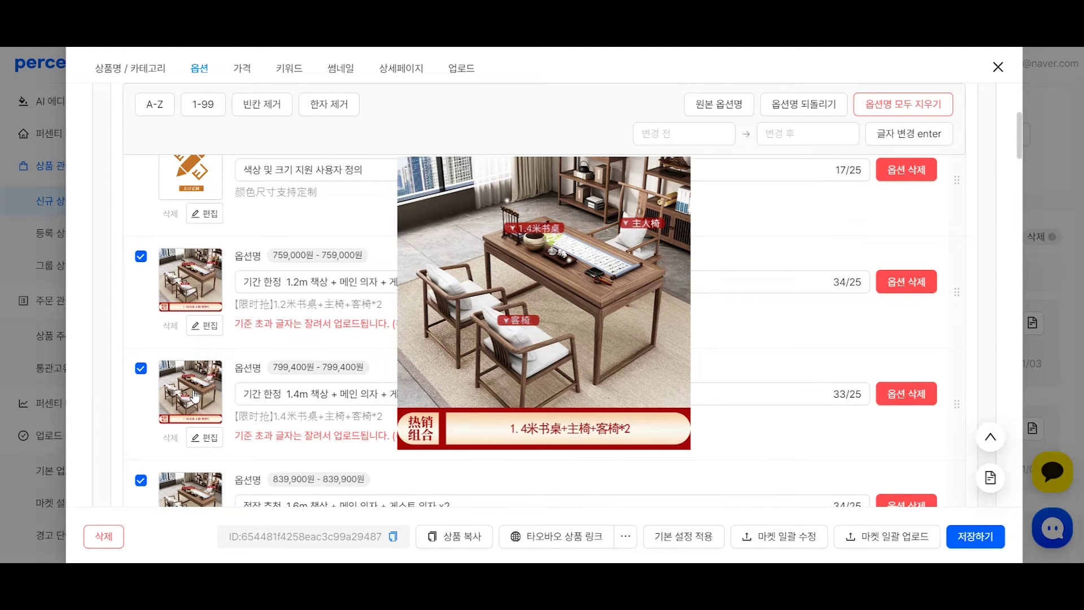
mouse_move(202, 489)
scroll(202, 489, "down", 1)
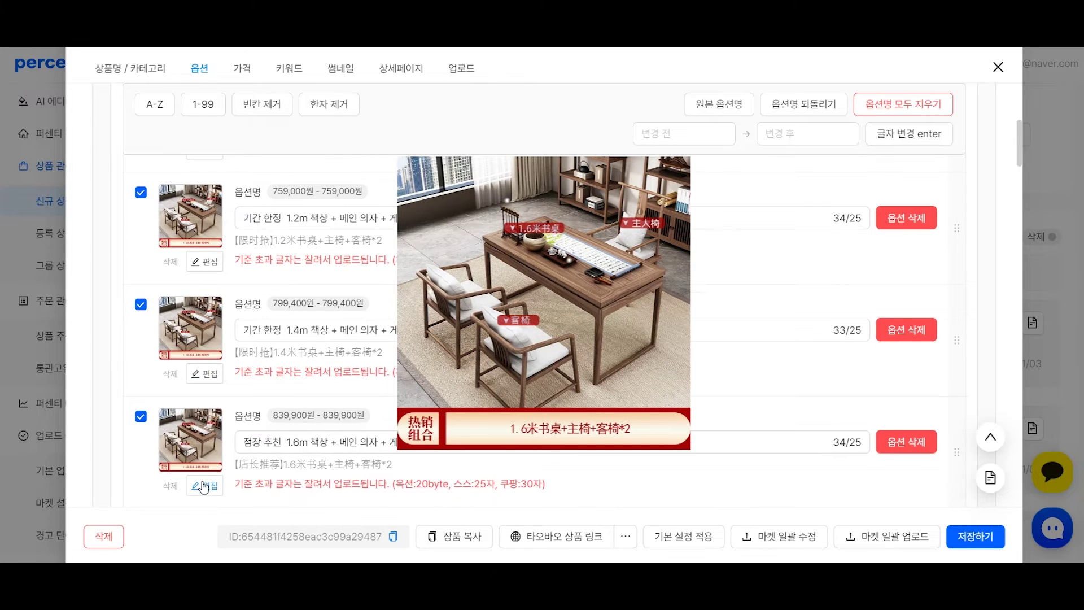
scroll(204, 487, "down", 1)
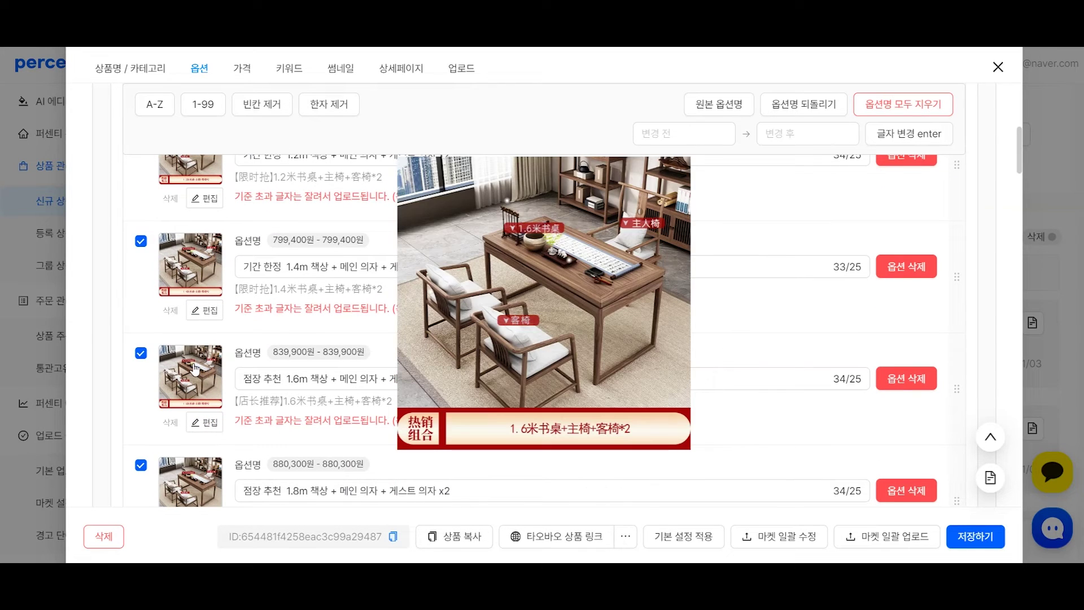
Clear all option names, fill them with A-Z letters, and add 1-99 numbering to the names
scroll(612, 283, "up", 5)
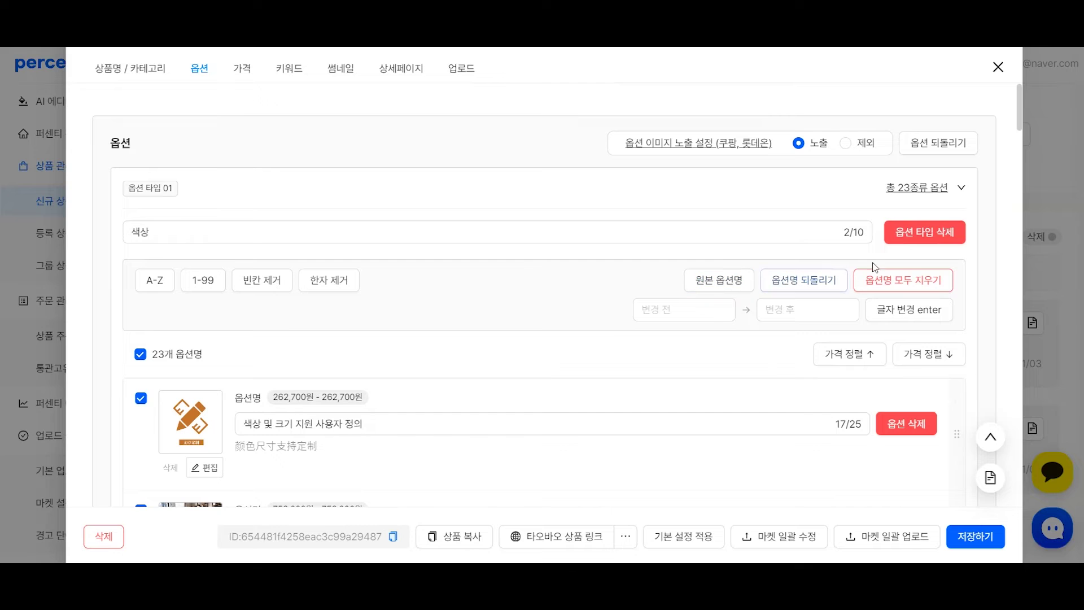
left_click(904, 287)
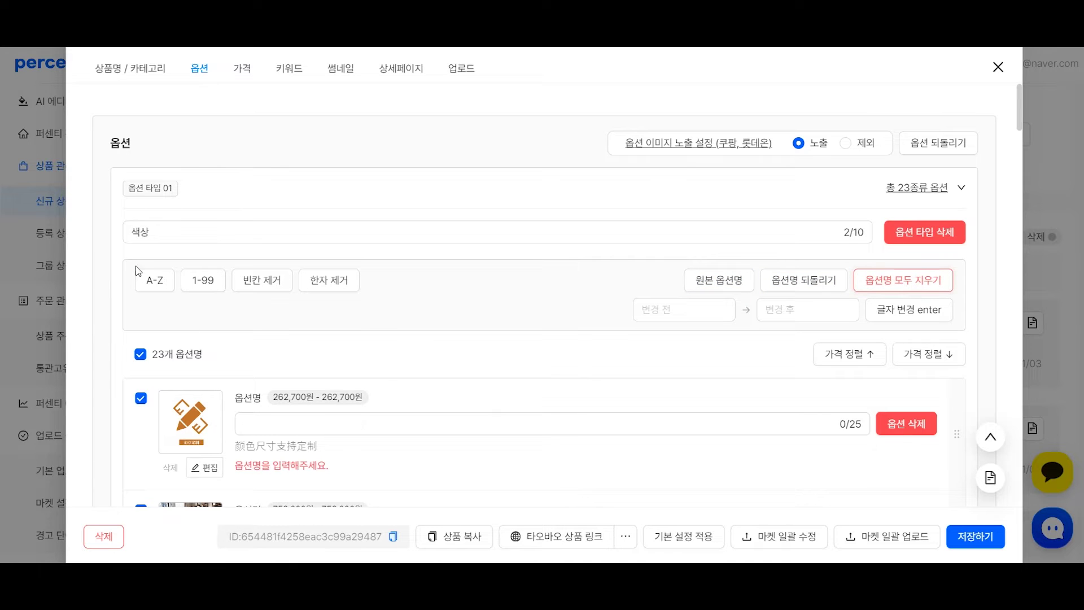
left_click(151, 280)
scroll(357, 349, "down", 5)
scroll(476, 334, "up", 2)
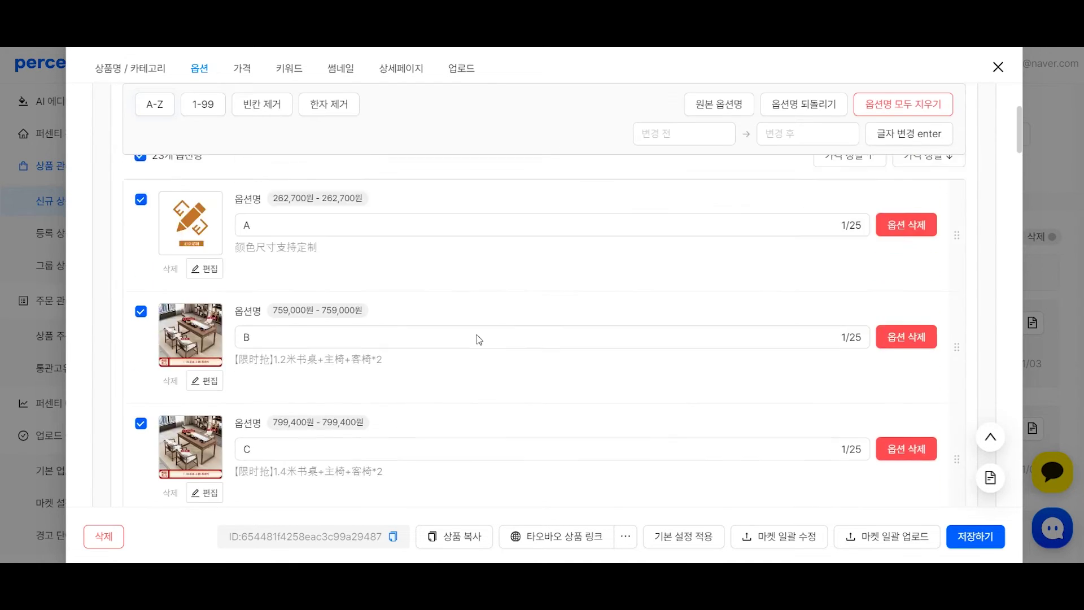
scroll(476, 335, "up", 3)
left_click(204, 280)
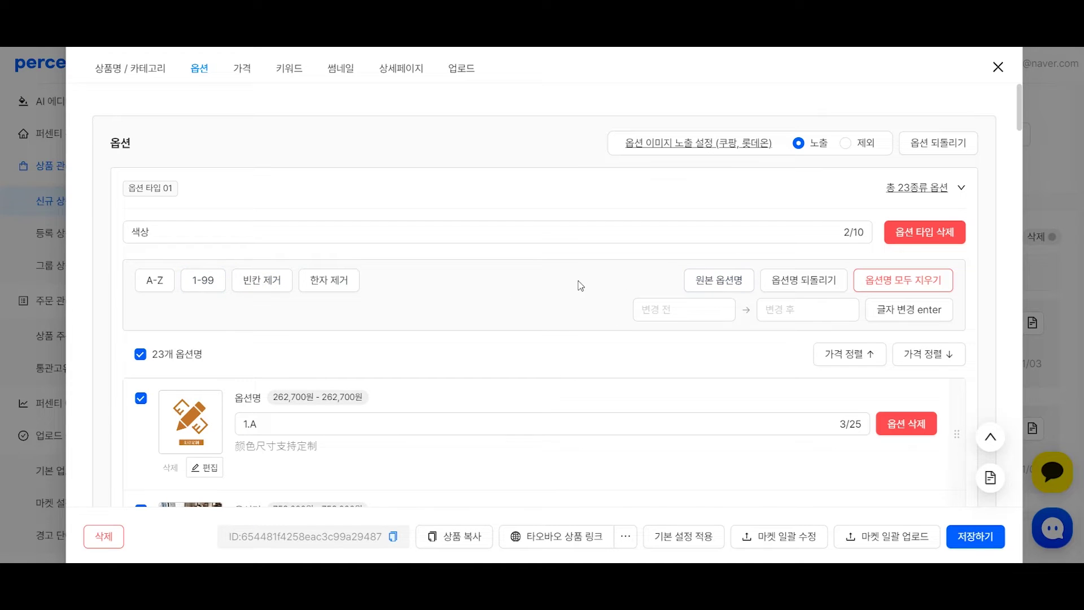
Switch the option names to the original Chinese names and revert them to the translated Korean names
left_click(728, 280)
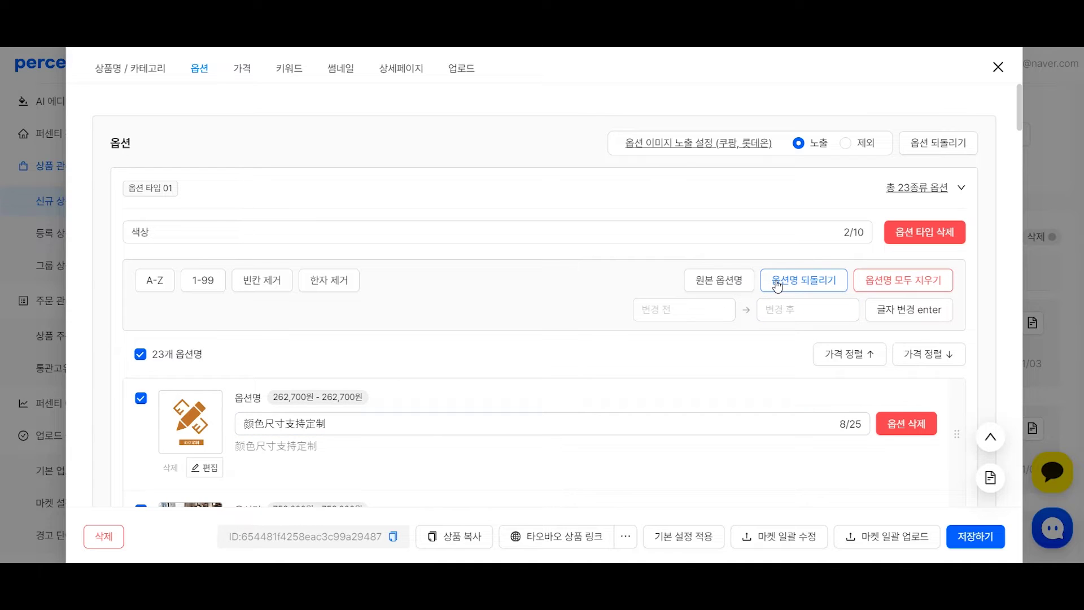
left_click(801, 282)
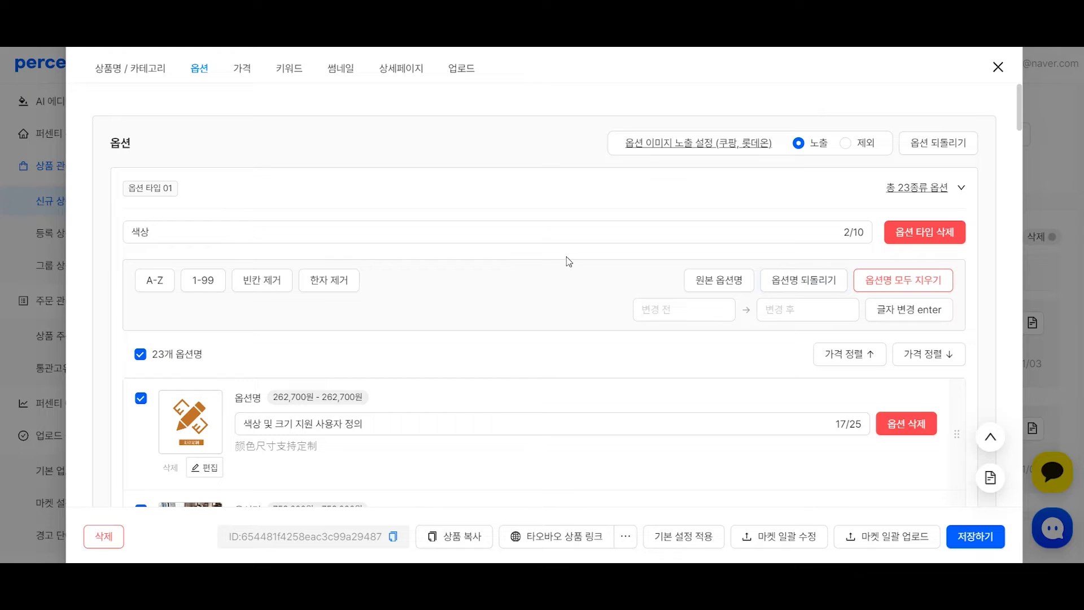
Remove the word 기간 from all option names by bulk-replacing it with nothing
scroll(412, 384, "down", 3)
left_click(251, 346)
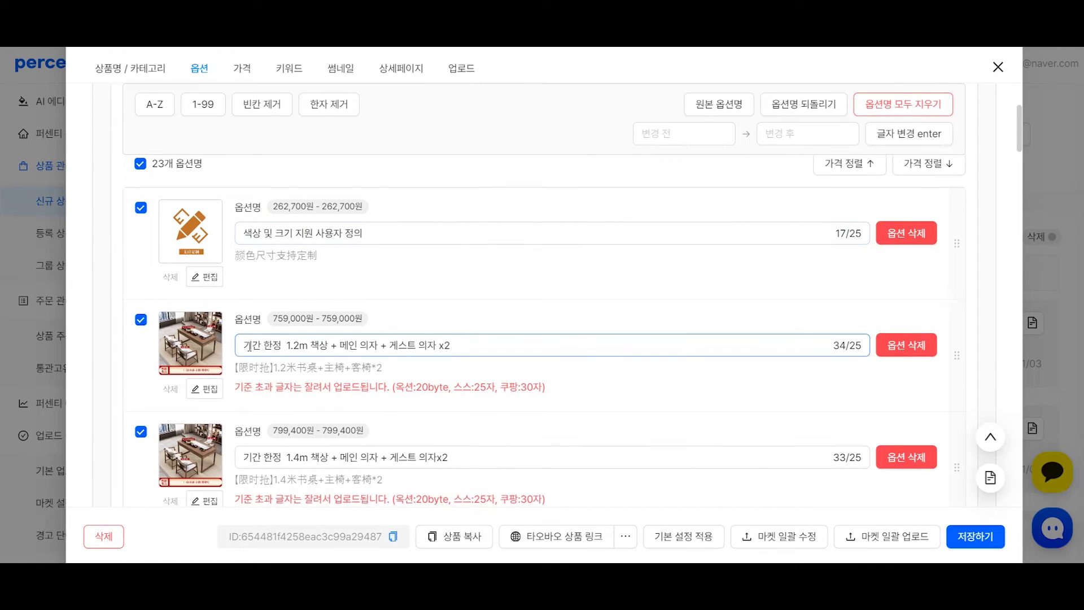
left_click_drag(241, 348, 259, 345)
key("ctrl+c")
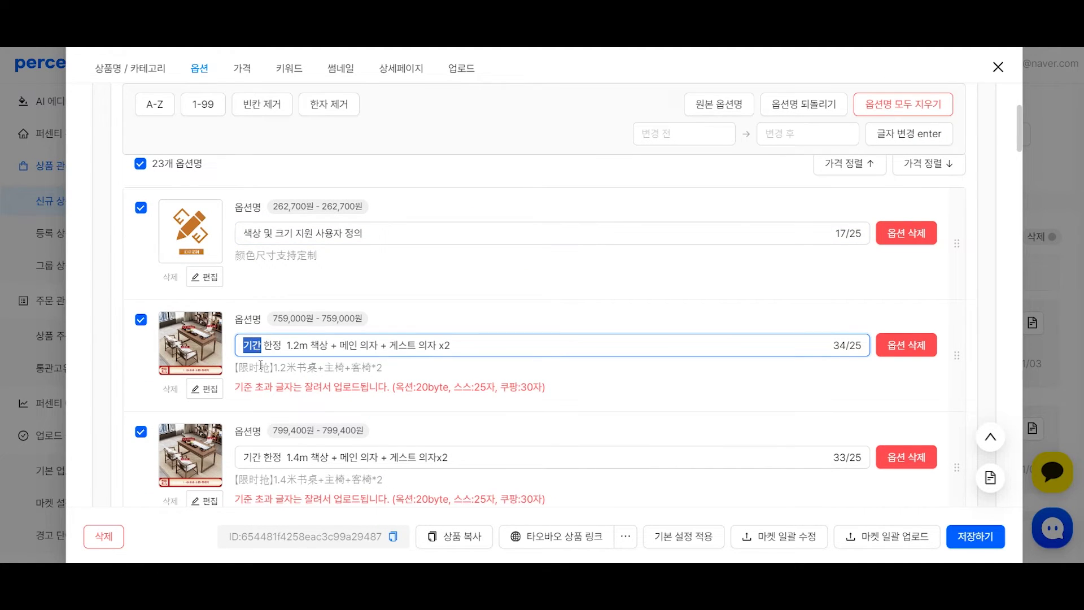
scroll(384, 368, "down", 5)
scroll(732, 249, "up", 8)
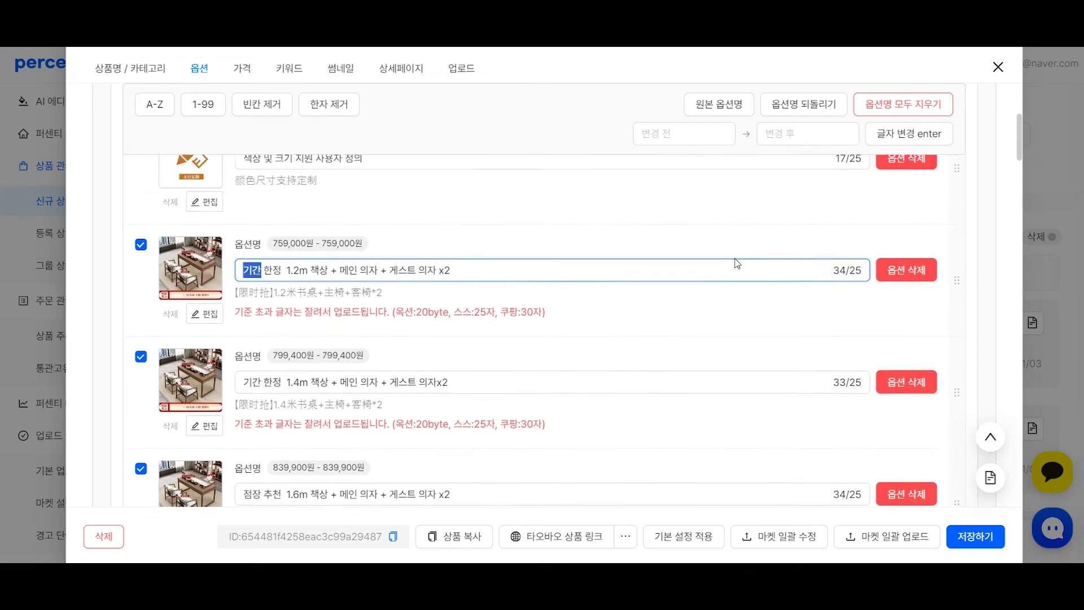
left_click(695, 303)
key("ctrl+v")
left_click(899, 309)
Review the option prices and sort the options by price, first ascending and finally descending
scroll(542, 375, "down", 1)
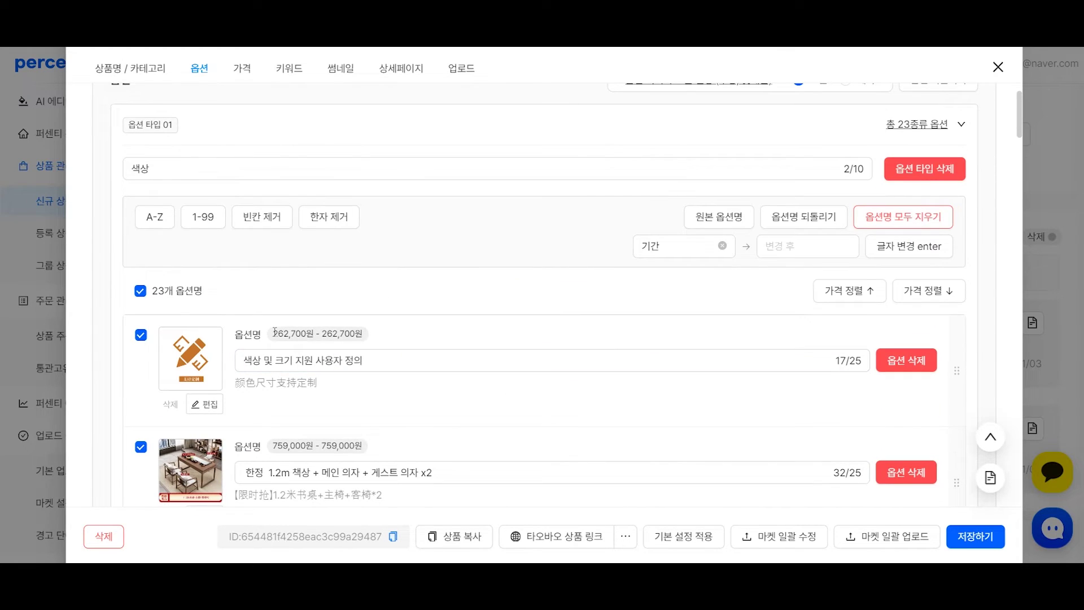
left_click_drag(274, 333, 368, 336)
left_click(388, 331)
scroll(525, 322, "down", 3)
scroll(563, 350, "up", 4)
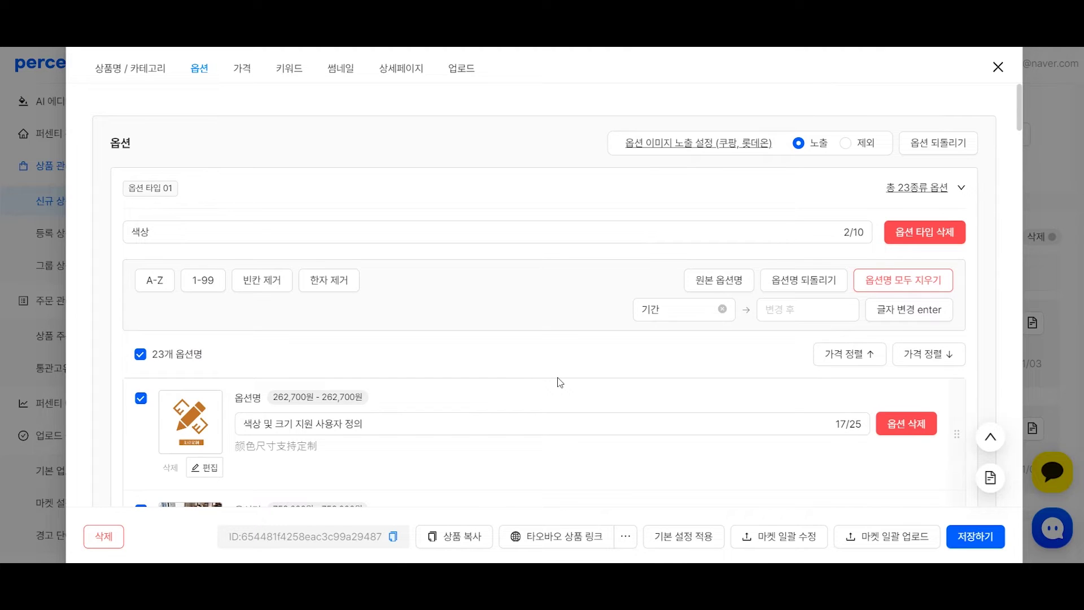
scroll(520, 388, "down", 2)
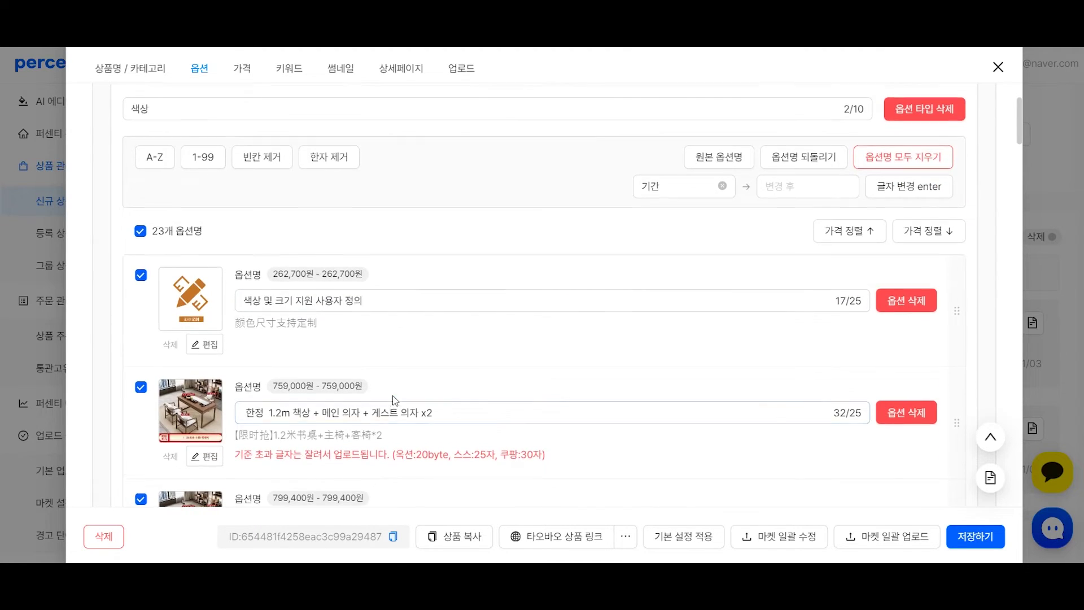
scroll(686, 418, "up", 2)
left_click(848, 354)
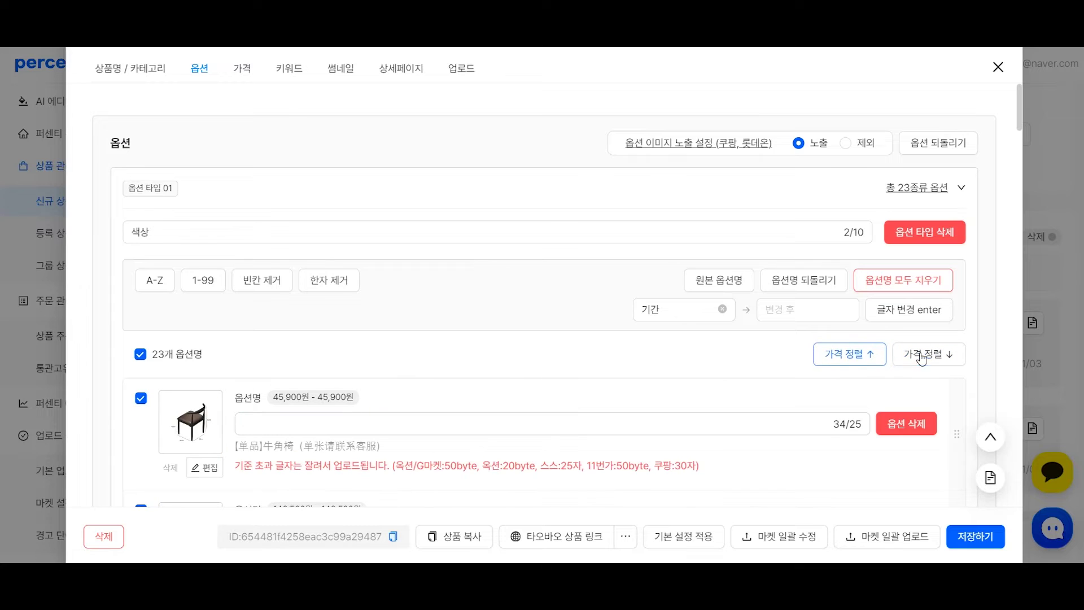
left_click(925, 356)
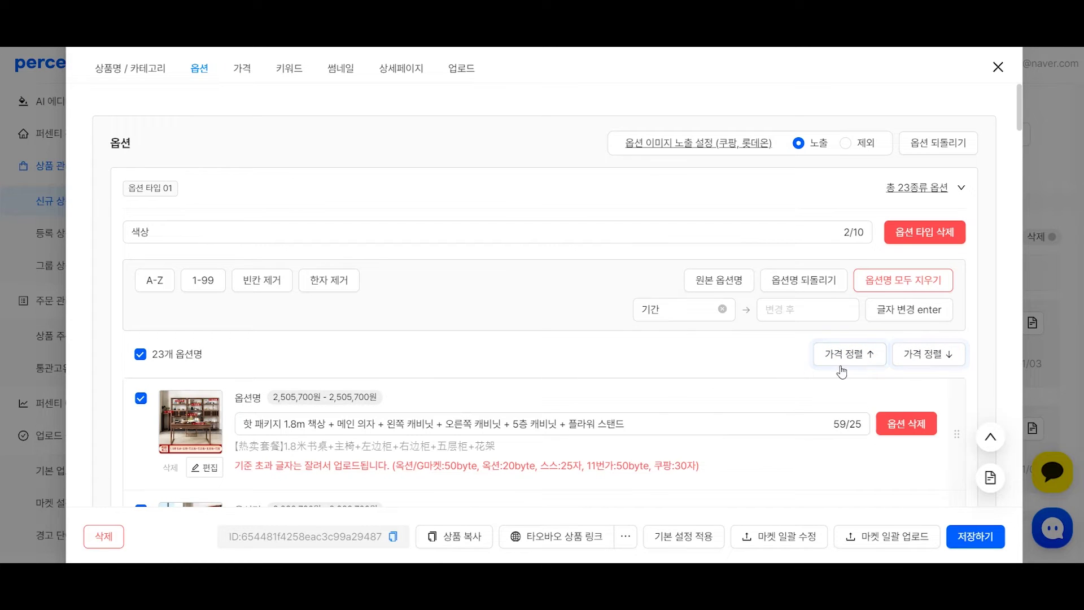
Delete the option 핫 패키지 1.8m 책상 + 메인 의자 + 왼쪽 캐비닛 + 오른쪽 캐비닛 + 5층 캐비닛 + 플라워 스탠드
scroll(720, 387, "up", 1)
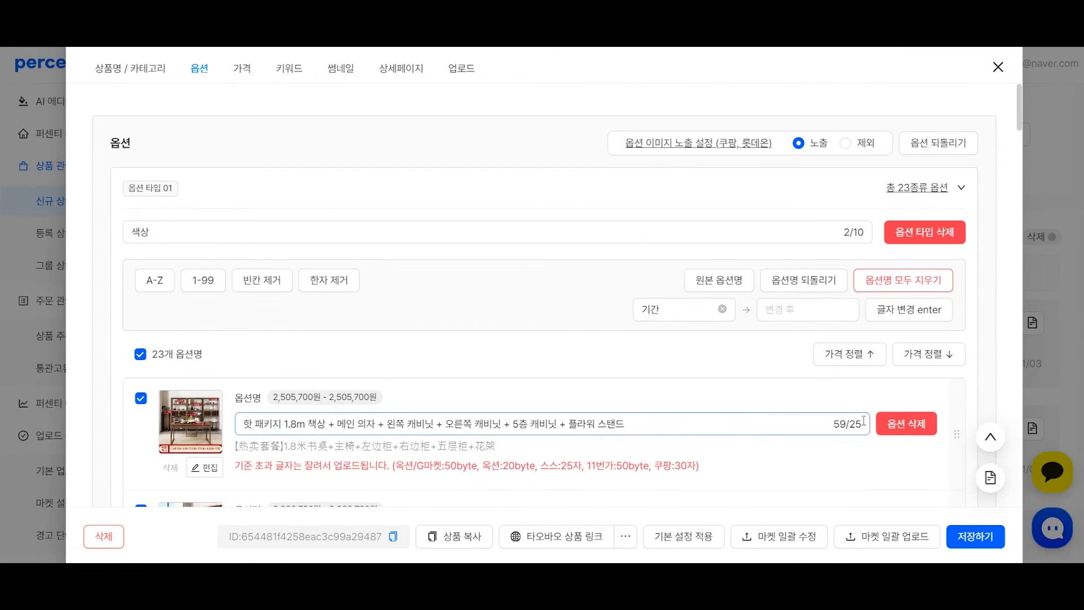
left_click(903, 423)
left_click(740, 336)
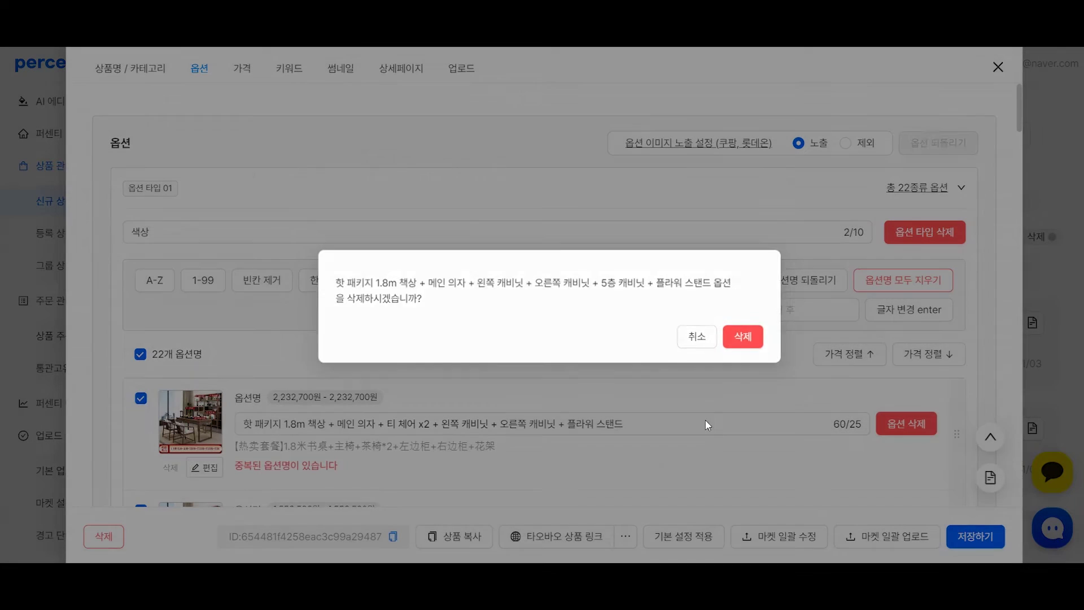
Try to rearrange the order of the options in the list
scroll(958, 377, "down", 1)
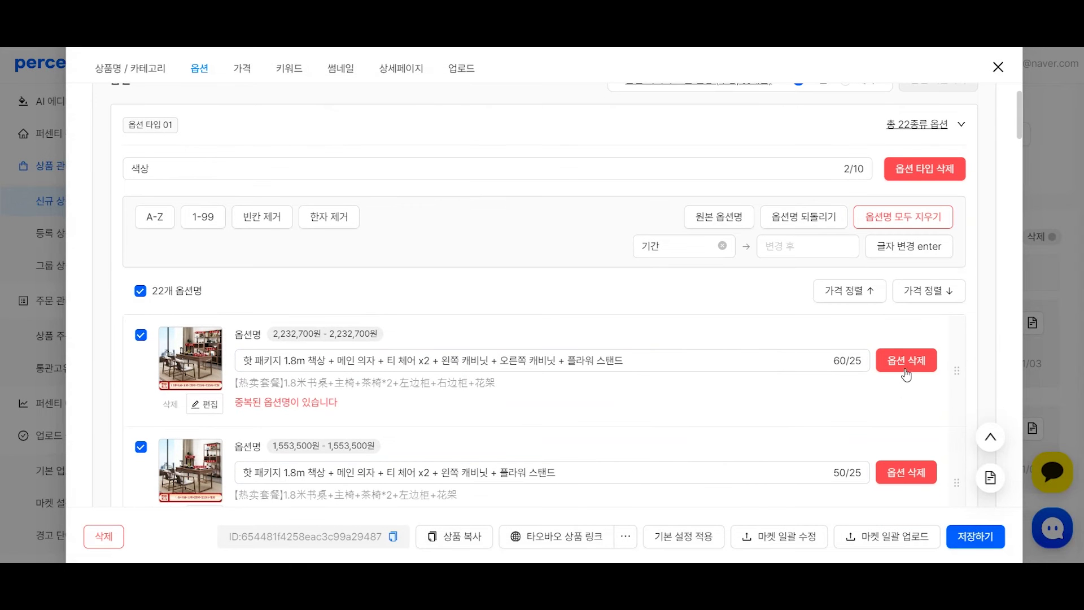
scroll(959, 377, "down", 1)
left_click_drag(949, 338, 953, 294)
scroll(617, 303, "up", 2)
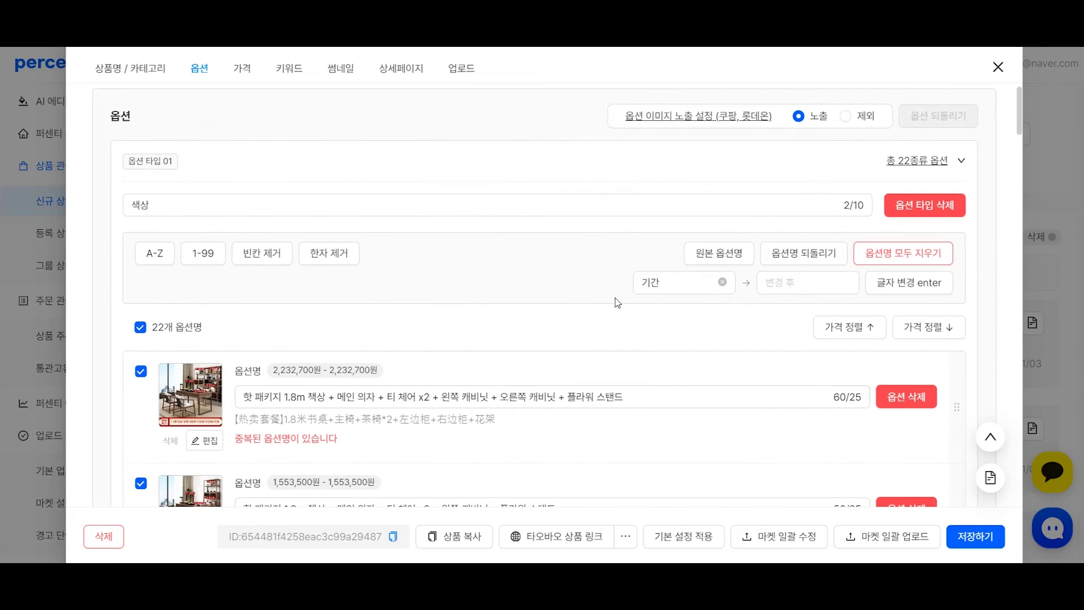
Exclude the first listed 1.8m desk package option by deselecting it
left_click(141, 371)
mouse_move(196, 435)
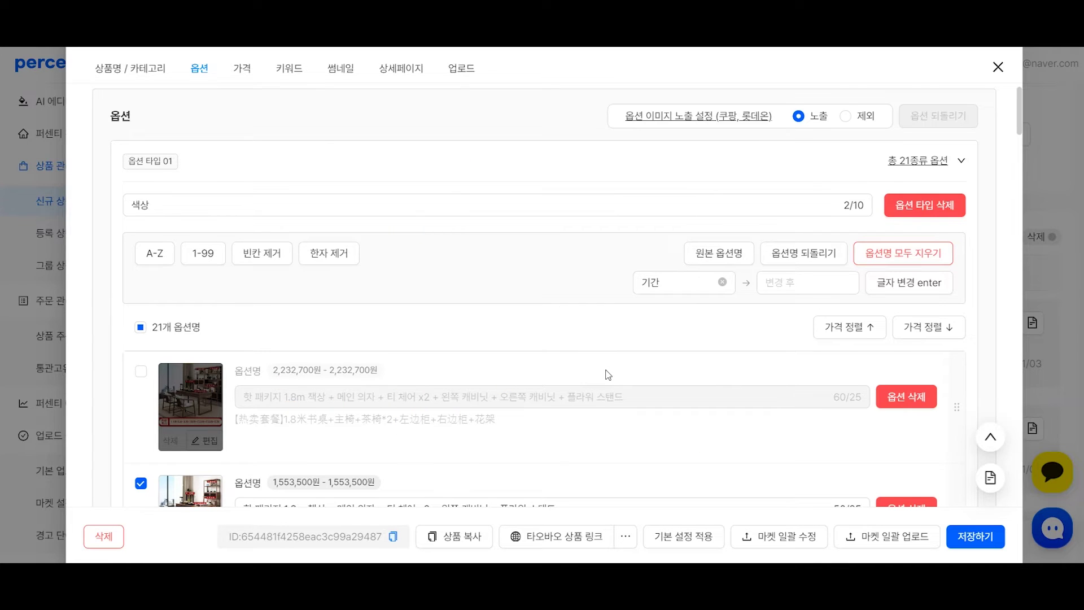
left_click(608, 375)
scroll(564, 315, "up", 1)
mouse_move(212, 402)
Toggle the selection of all options off and on, ending with every option selected
left_click(140, 355)
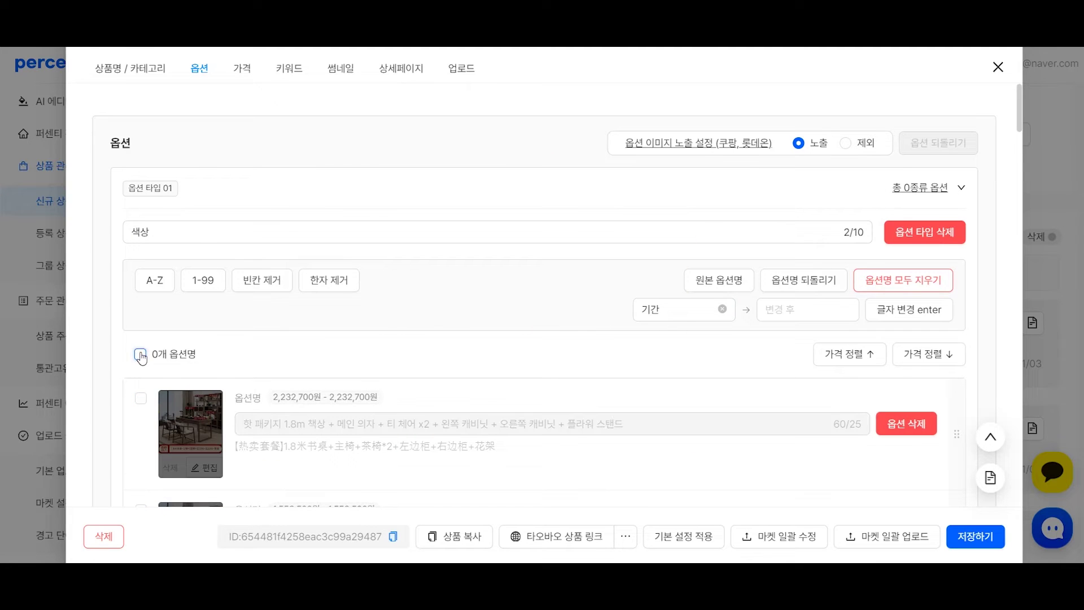
left_click(140, 355)
left_click(141, 354)
left_click(140, 355)
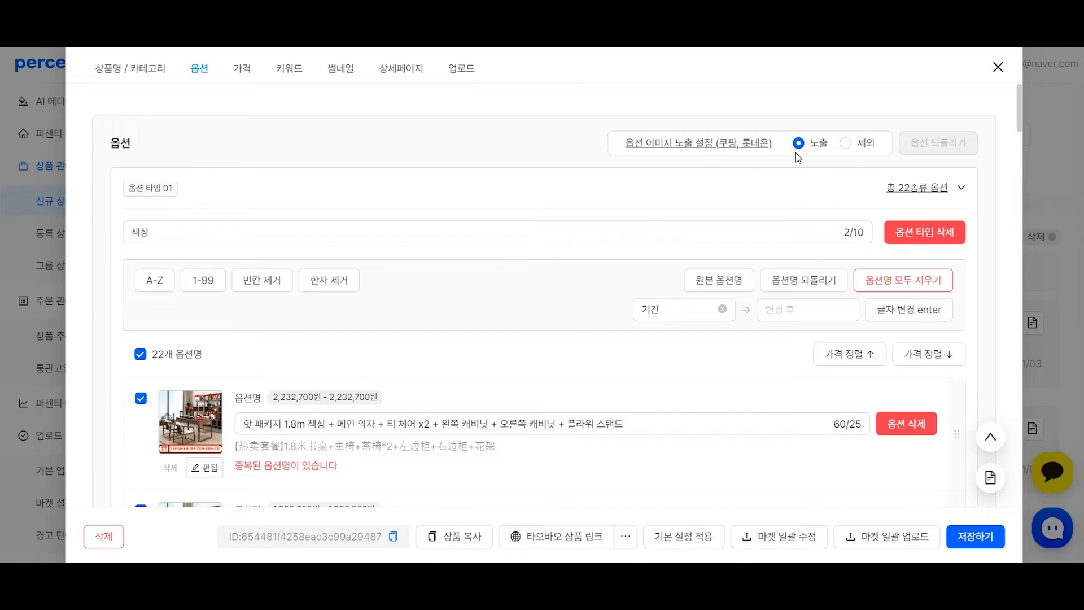
Set the desk's 퍼센트 마진 to 25% in its price settings and close the product editor
left_click(250, 82)
scroll(465, 283, "down", 1)
scroll(467, 286, "up", 1)
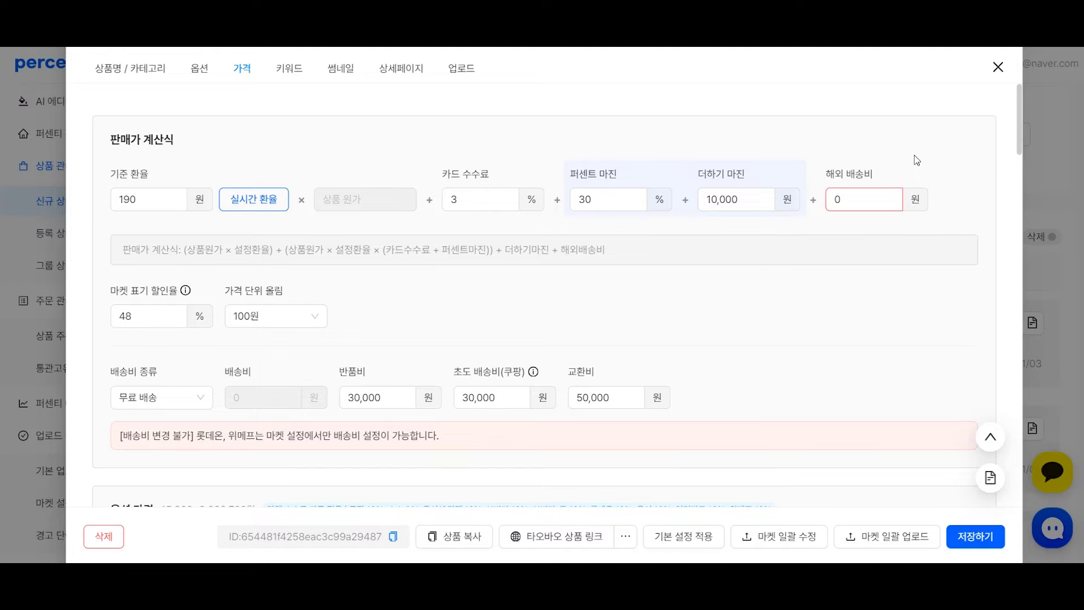
left_click_drag(599, 204, 565, 198)
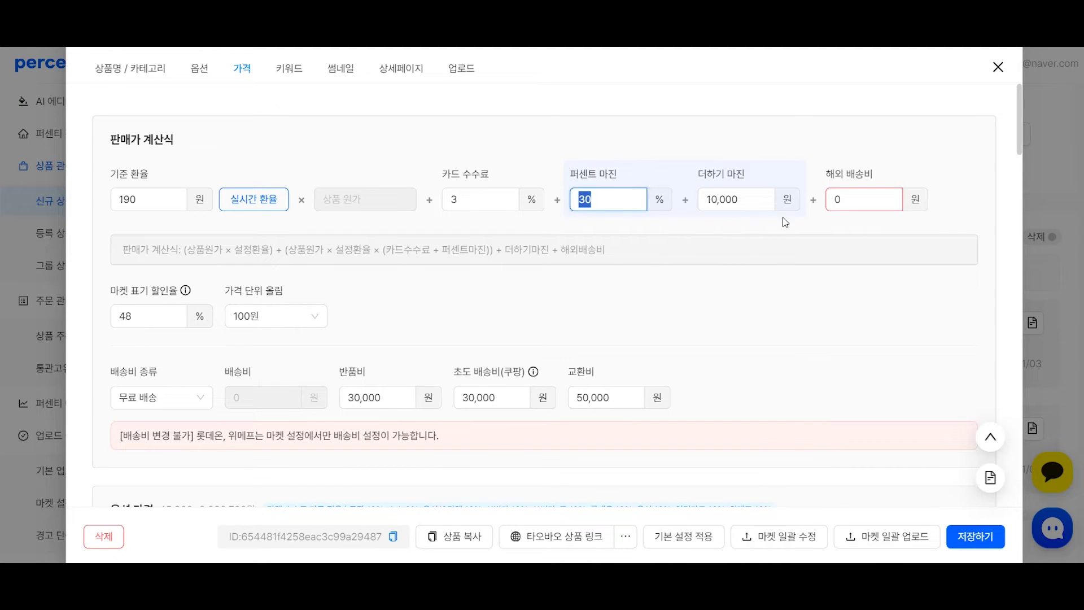
type("25")
left_click(872, 286)
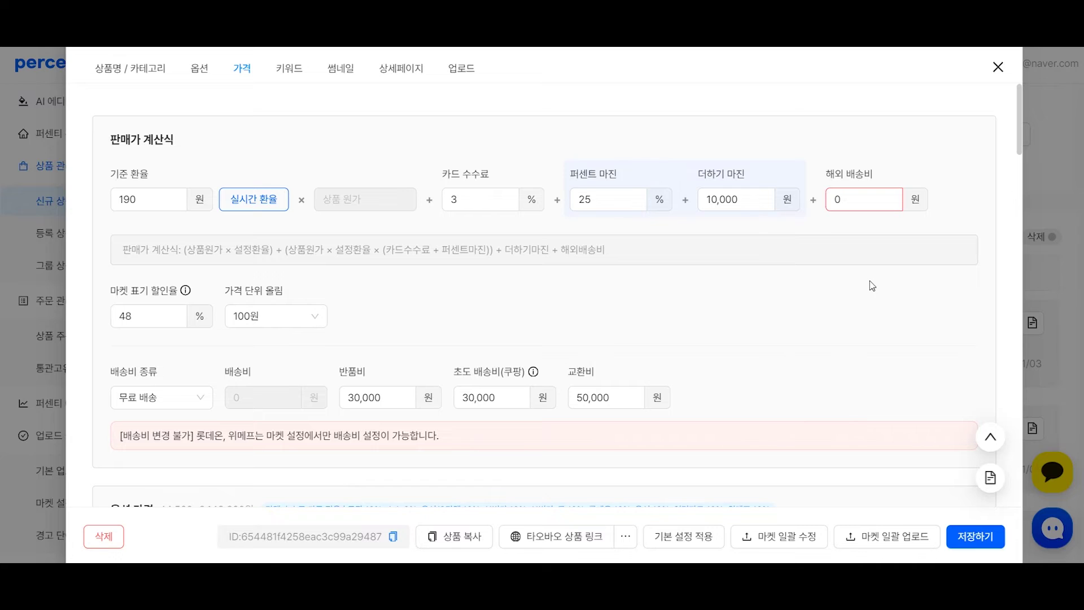
key("Escape")
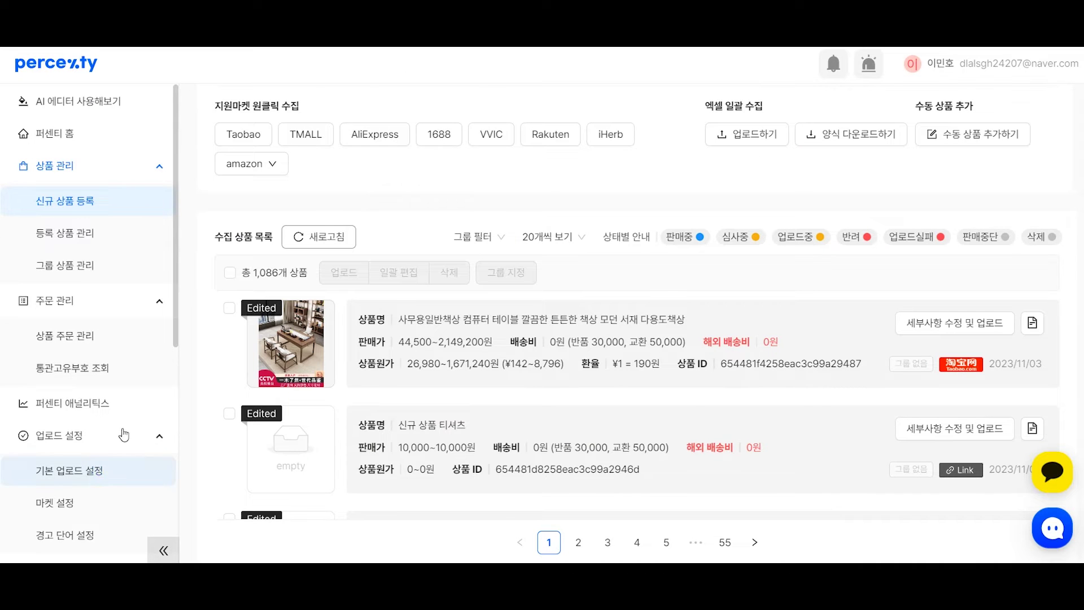
left_click(92, 467)
scroll(369, 217, "up", 4)
left_click_drag(252, 284, 125, 269)
type("25")
left_click(588, 377)
Open the bedside phone and tablet bracket product, check its price settings, and close it
scroll(593, 367, "down", 2)
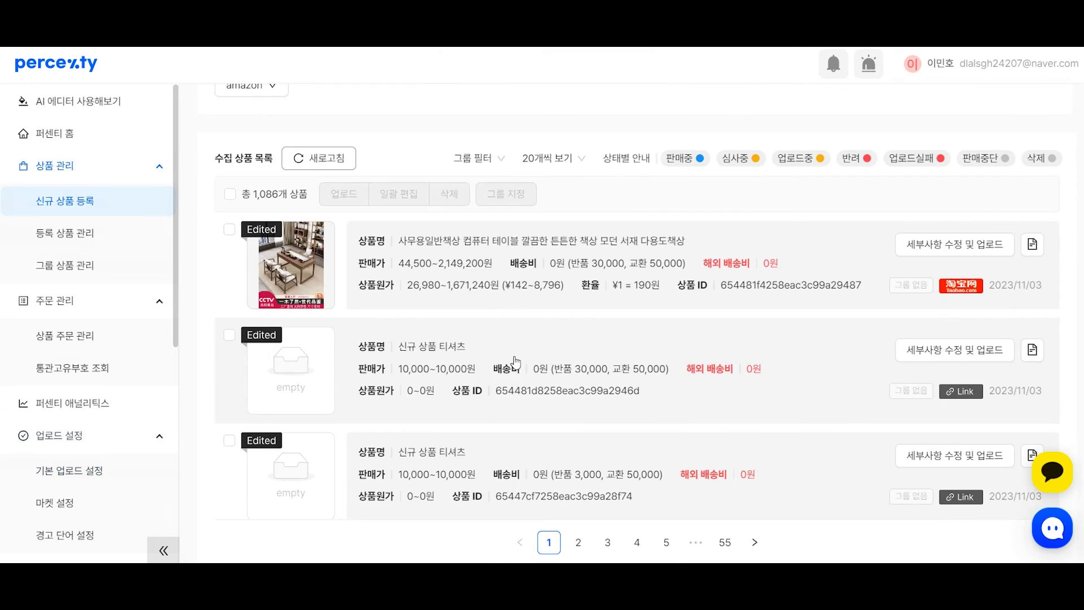
scroll(483, 464, "down", 3)
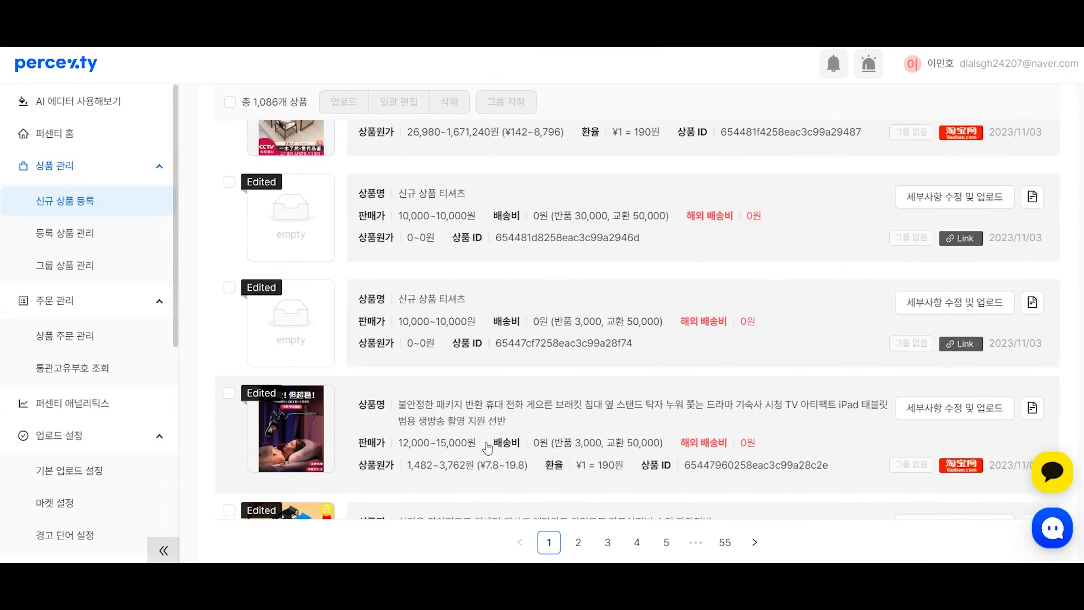
left_click(477, 384)
left_click(242, 69)
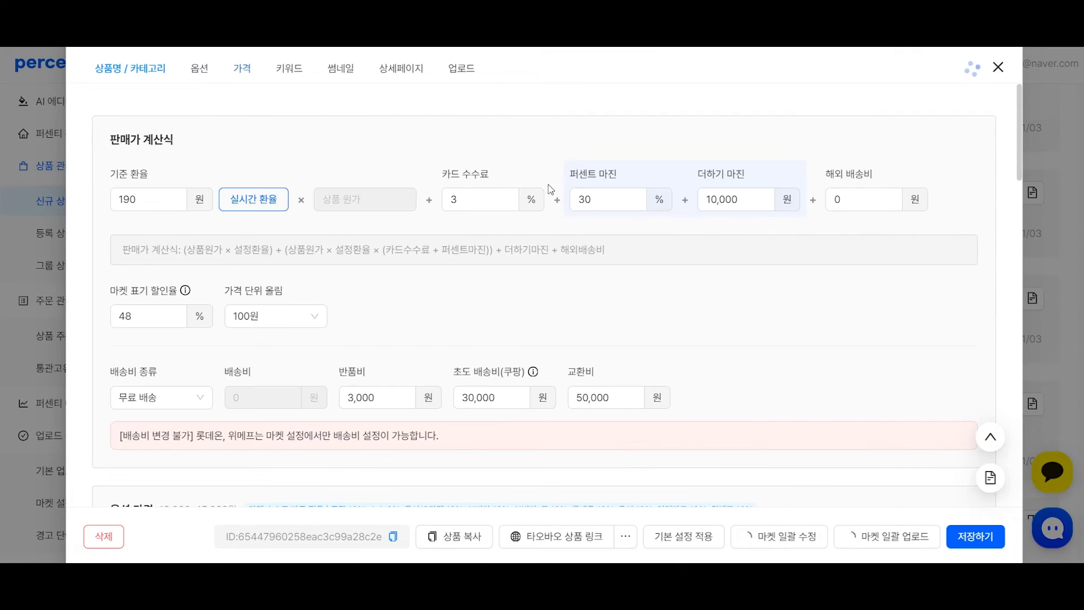
left_click(997, 67)
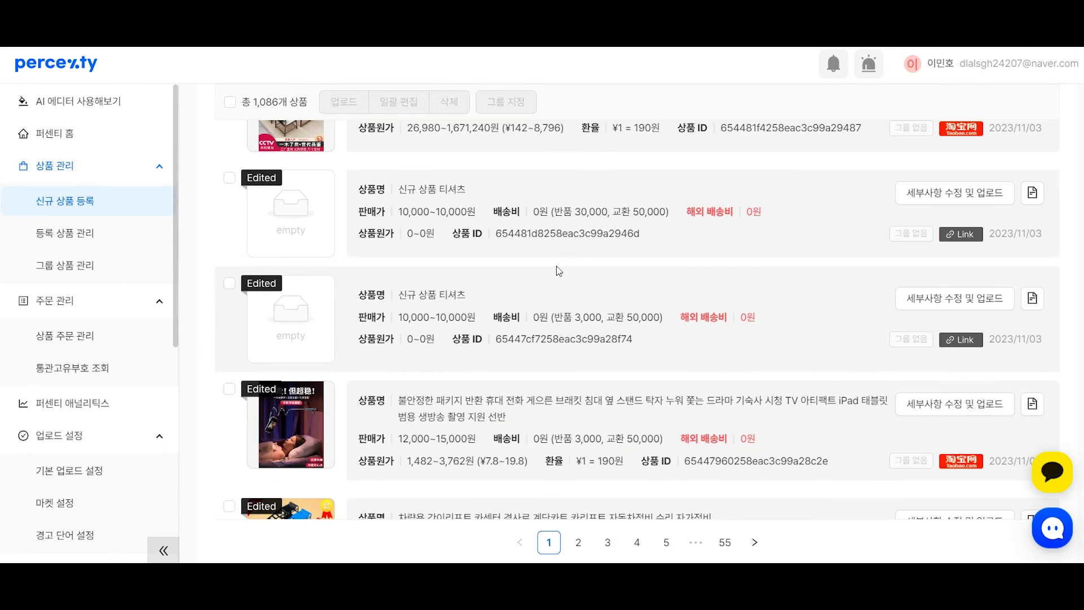
Reopen the desk product's price settings and set its 퍼센트 마진 to 30%
left_click(457, 221)
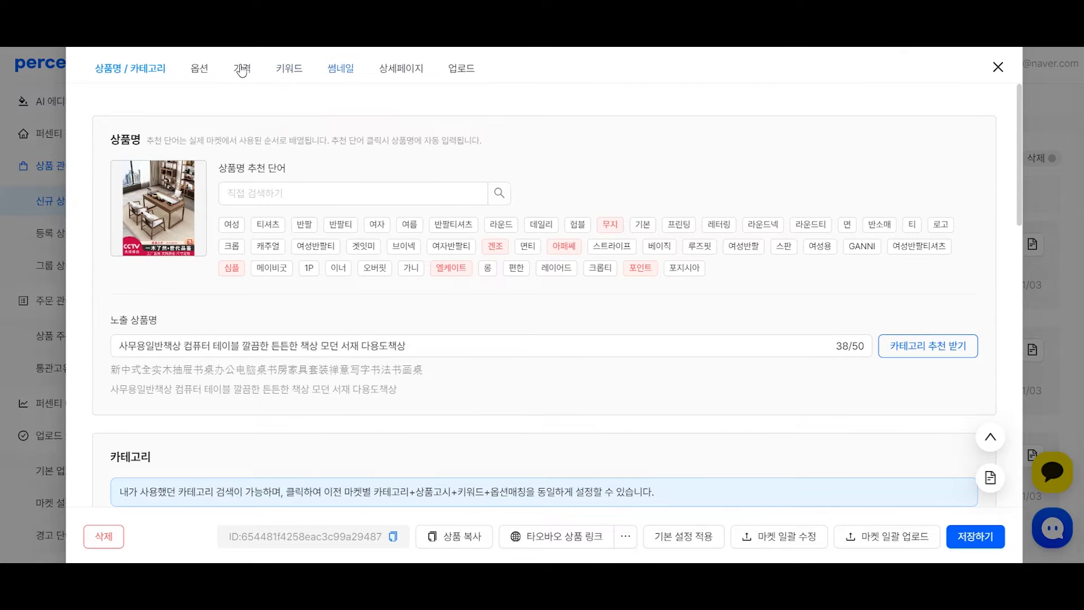
left_click(242, 69)
double_click(587, 198)
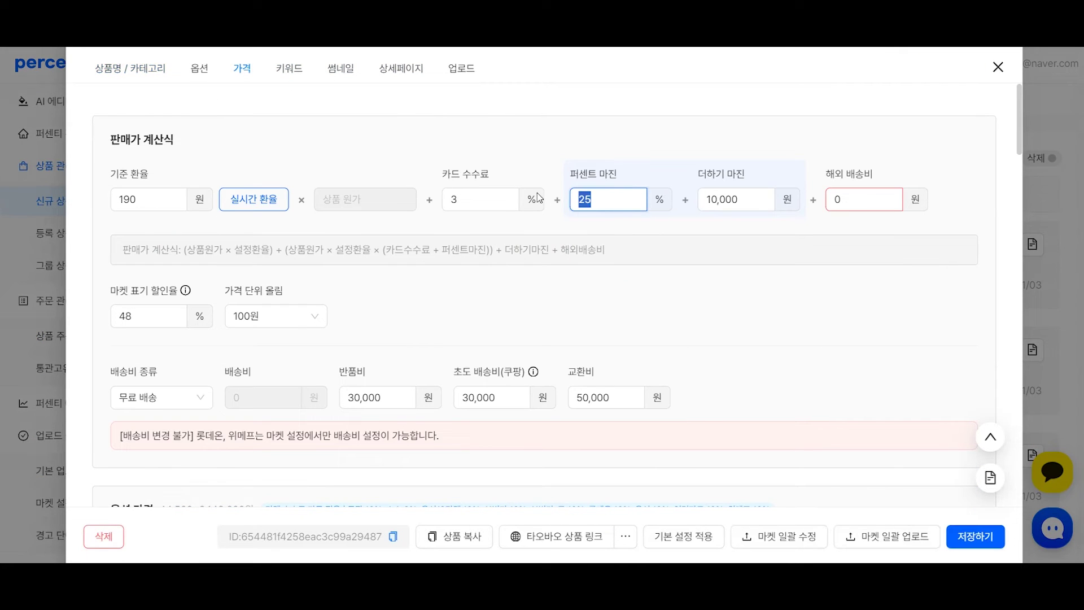
type("30")
left_click(528, 337)
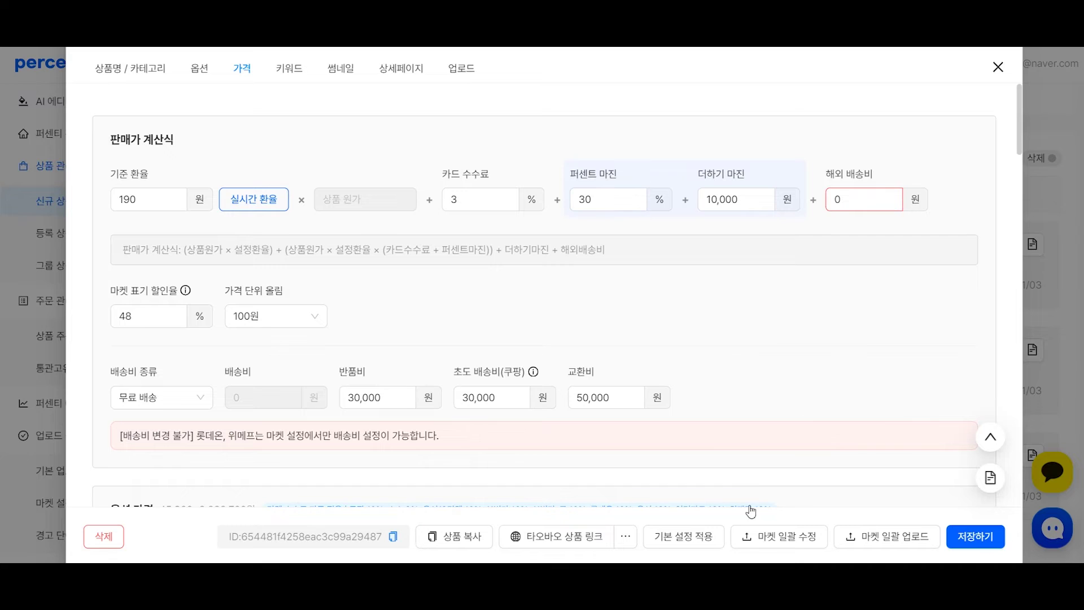
Apply the current 기본 업로드 설정 and 마켓 기본 배송 프로필 to the desk product
left_click(722, 535)
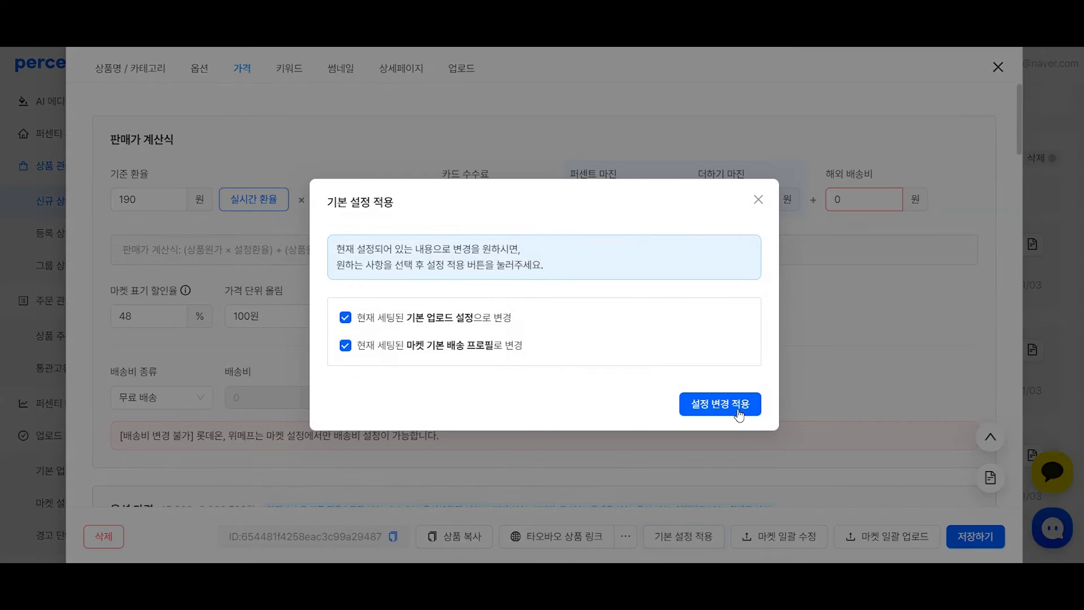
left_click(720, 404)
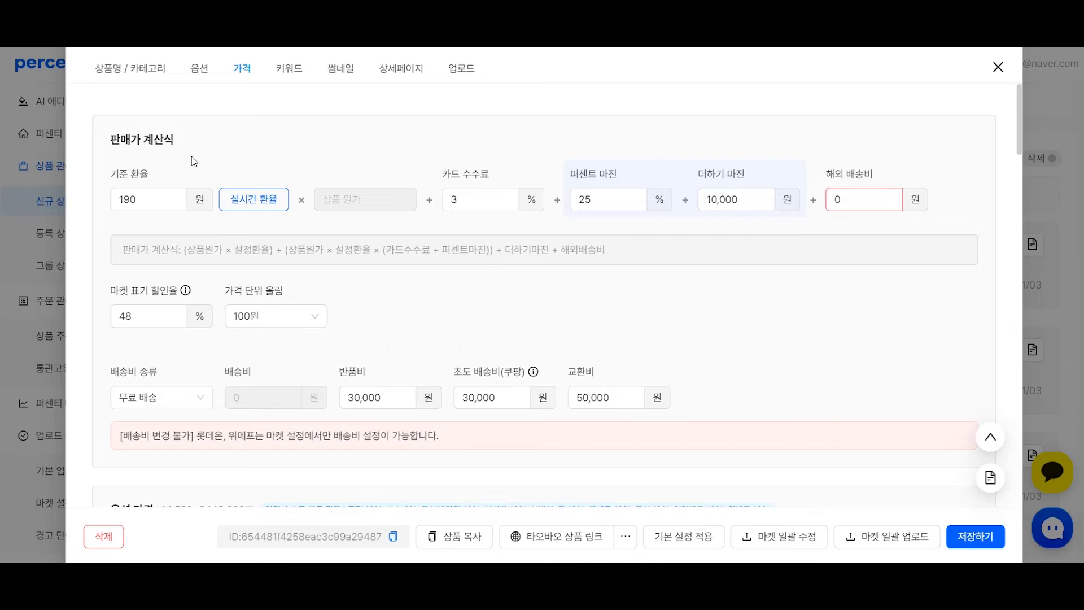
scroll(460, 177, "down", 8)
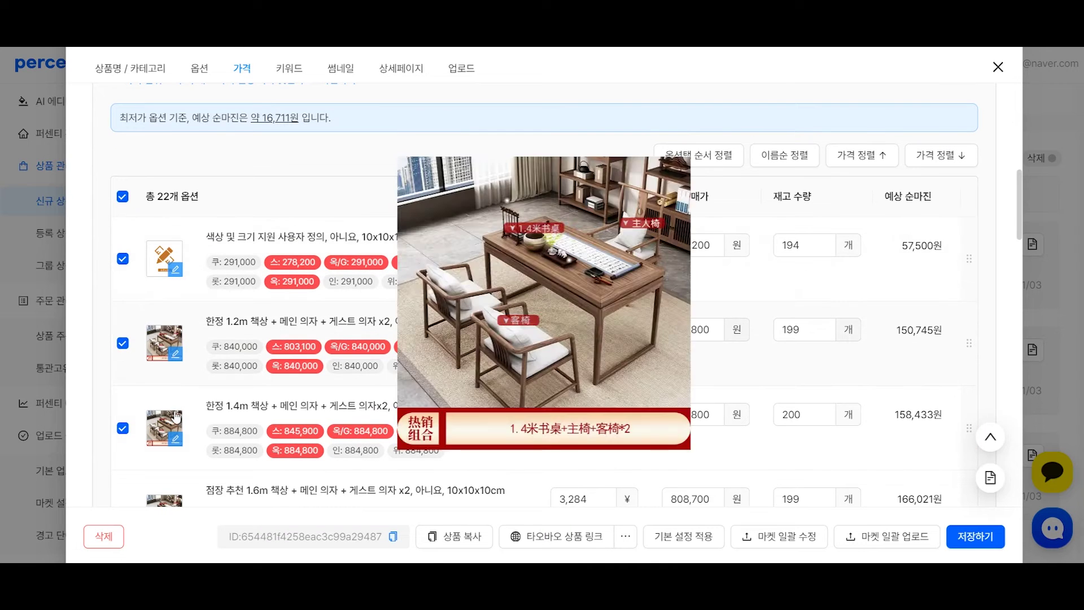
Open the guide on 가격 범위 초과 시 대표 가격 설정 from the option prices and read the market price ranges and both upload criteria
scroll(607, 310, "up", 3)
triple_click(520, 218)
left_click(486, 227)
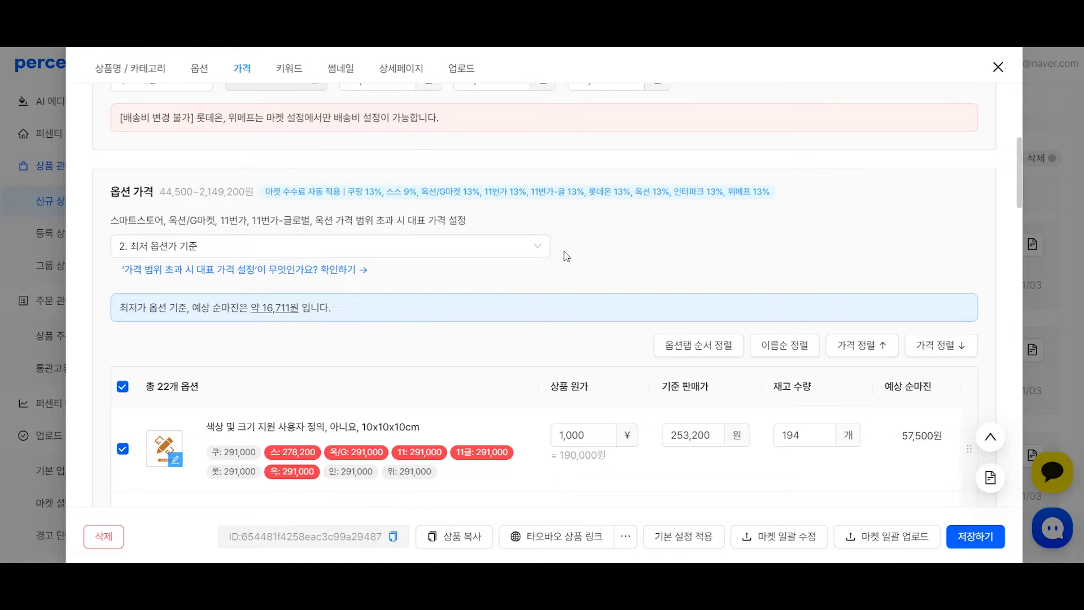
left_click(305, 270)
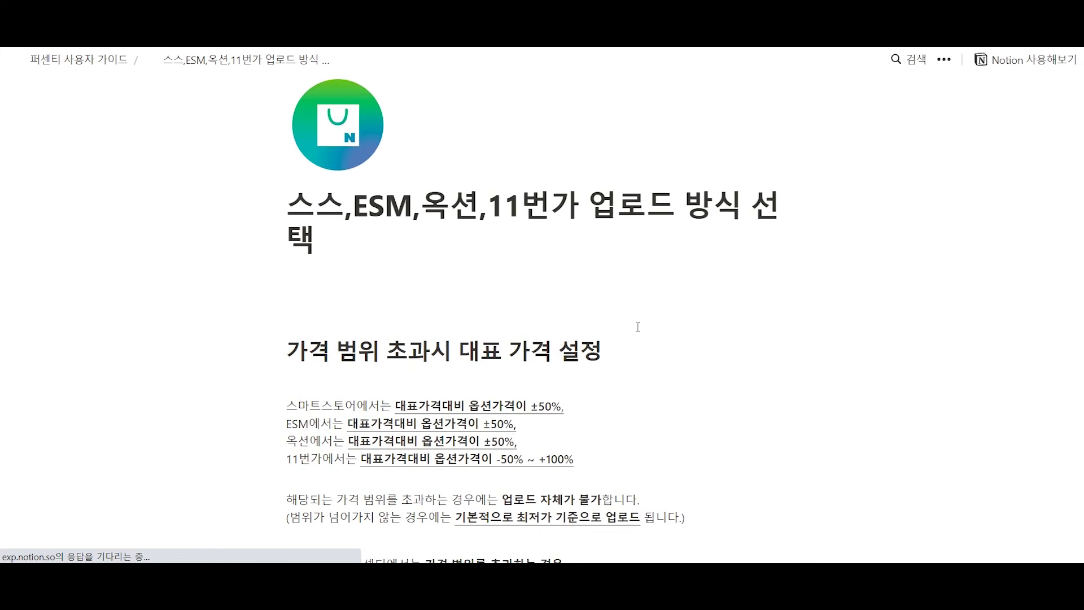
left_click_drag(598, 453, 288, 404)
left_click(351, 388)
scroll(624, 373, "down", 8)
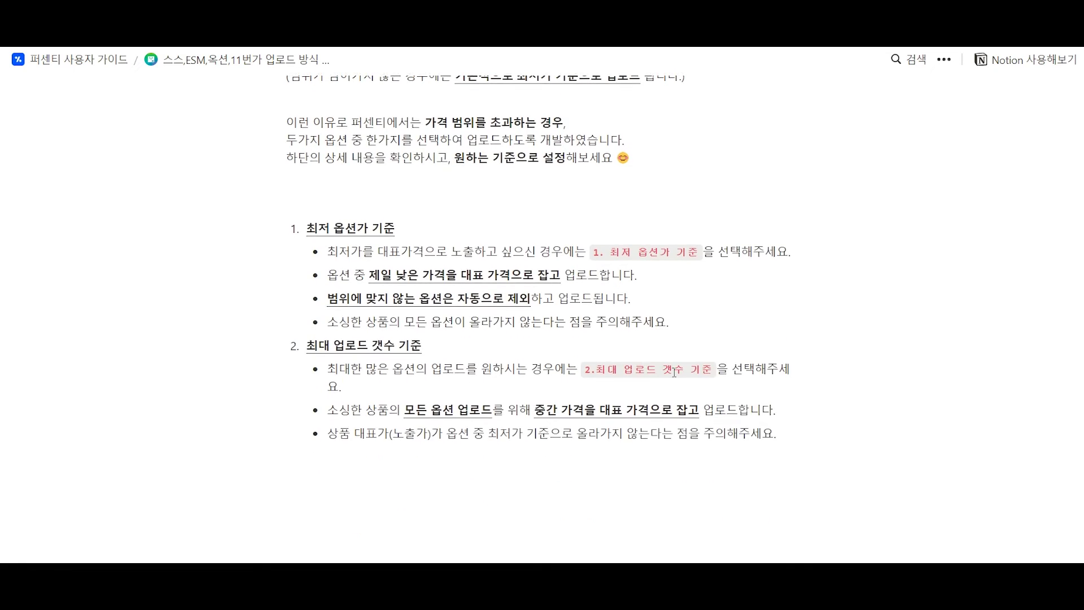
scroll(674, 372, "up", 1)
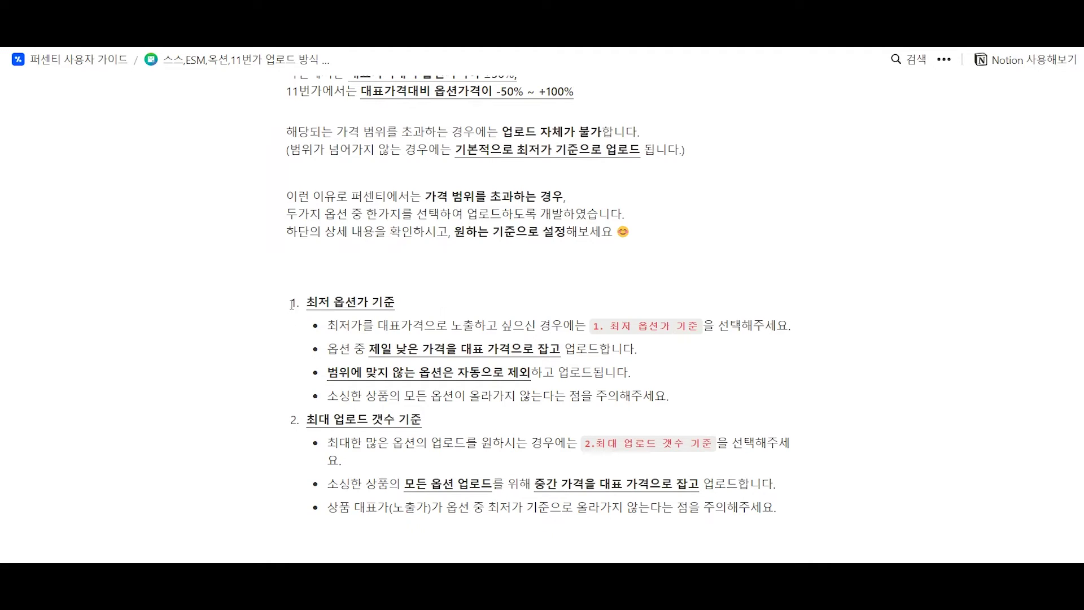
left_click_drag(313, 302, 398, 303)
left_click(468, 296)
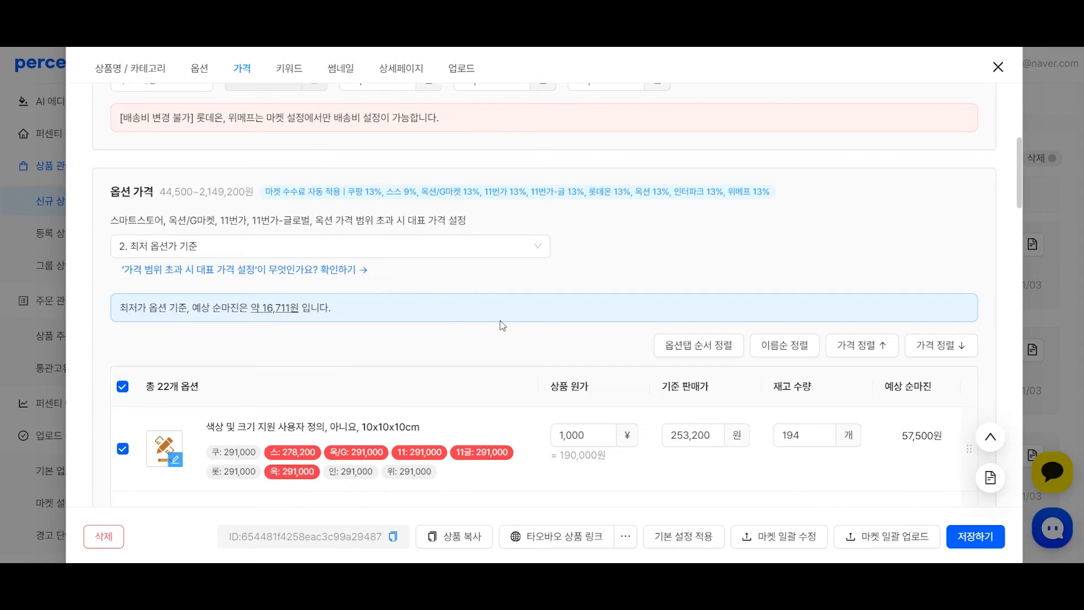
Examine the out-of-range market prices of the desk's first option, including its SmartStore price range note
scroll(500, 322, "down", 2)
scroll(302, 274, "up", 1)
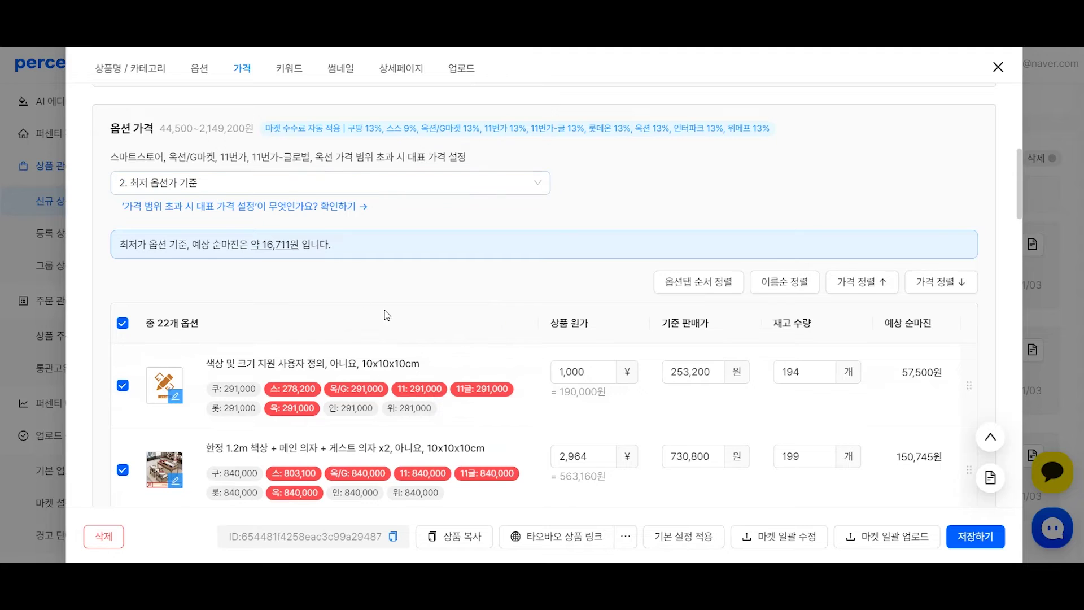
scroll(386, 317, "down", 1)
mouse_move(288, 322)
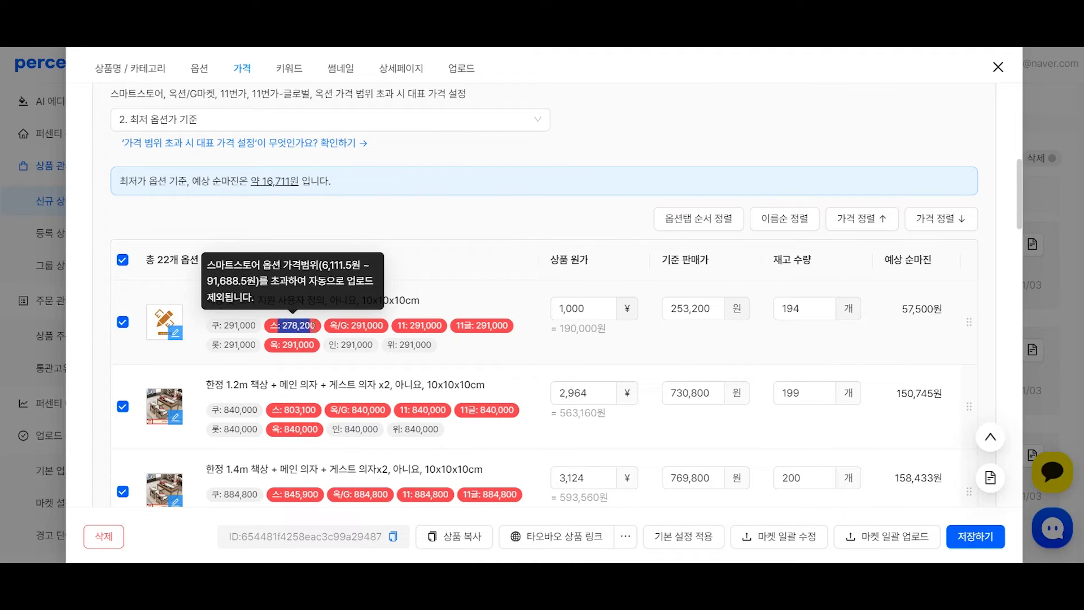
mouse_move(440, 323)
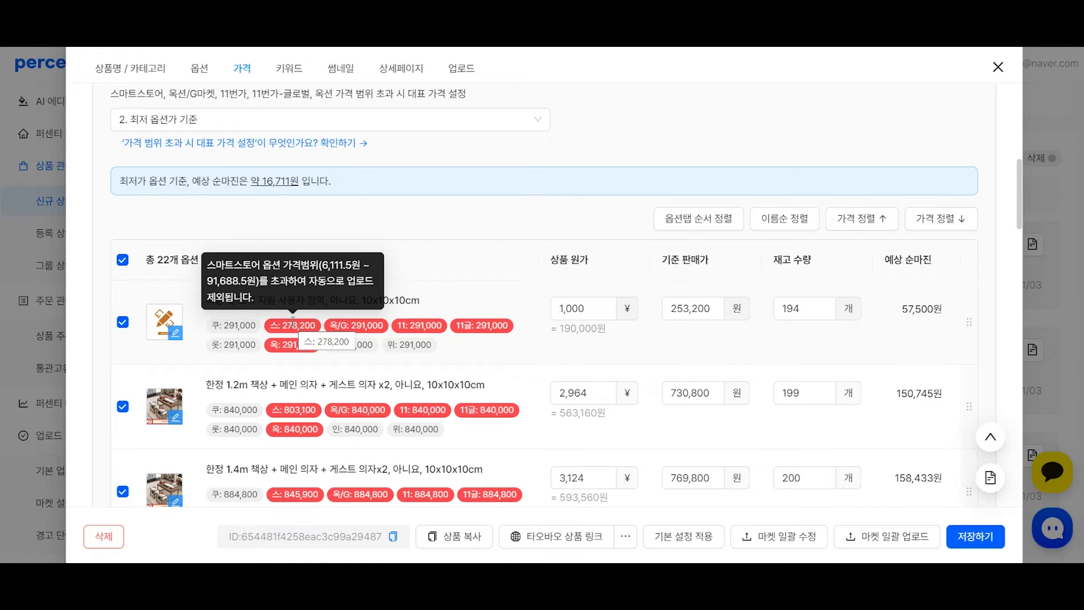
Set the representative price criterion for out-of-range option prices to 1. 최대 업로드 갯수 기준 and review the option list
scroll(328, 154, "up", 1)
left_click(271, 183)
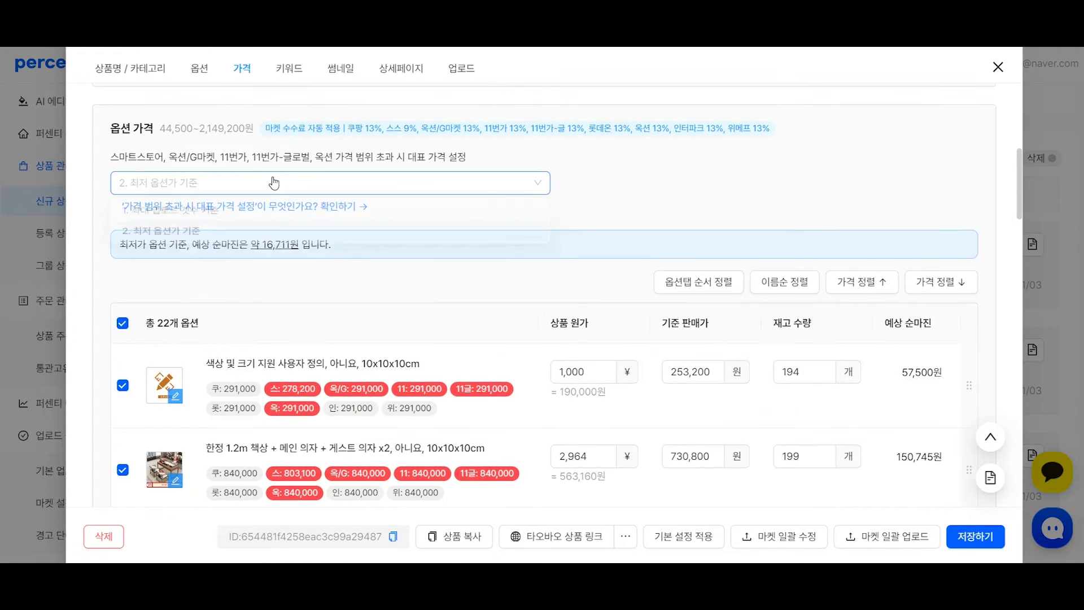
left_click(232, 213)
scroll(437, 323, "down", 4)
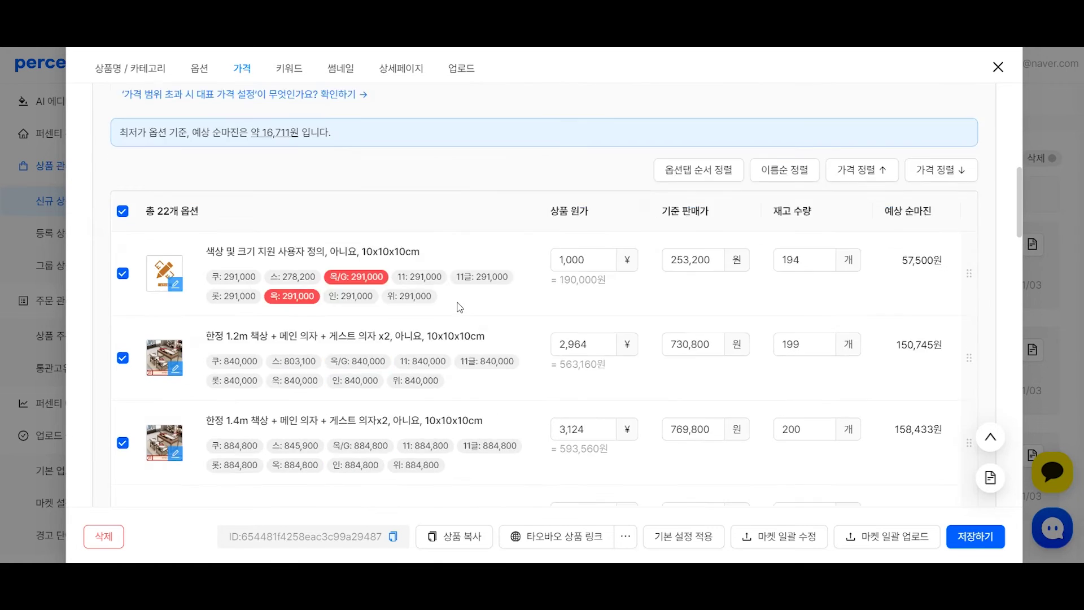
scroll(437, 323, "up", 5)
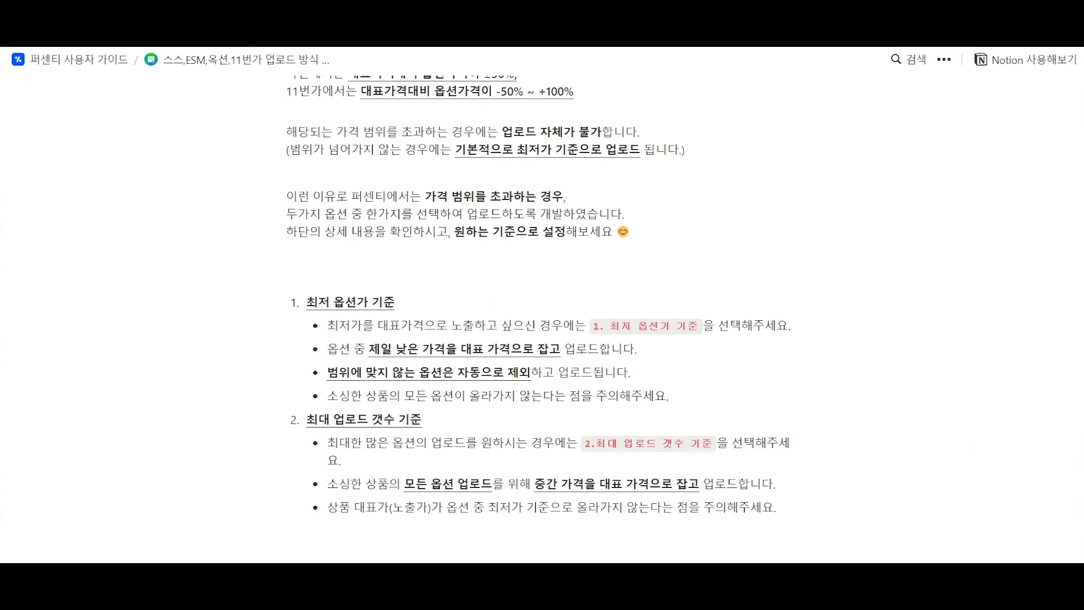
Read the guide's explanation of 최대 업로드 갯수 기준 and compare it with the desk's option prices
scroll(678, 315, "down", 2)
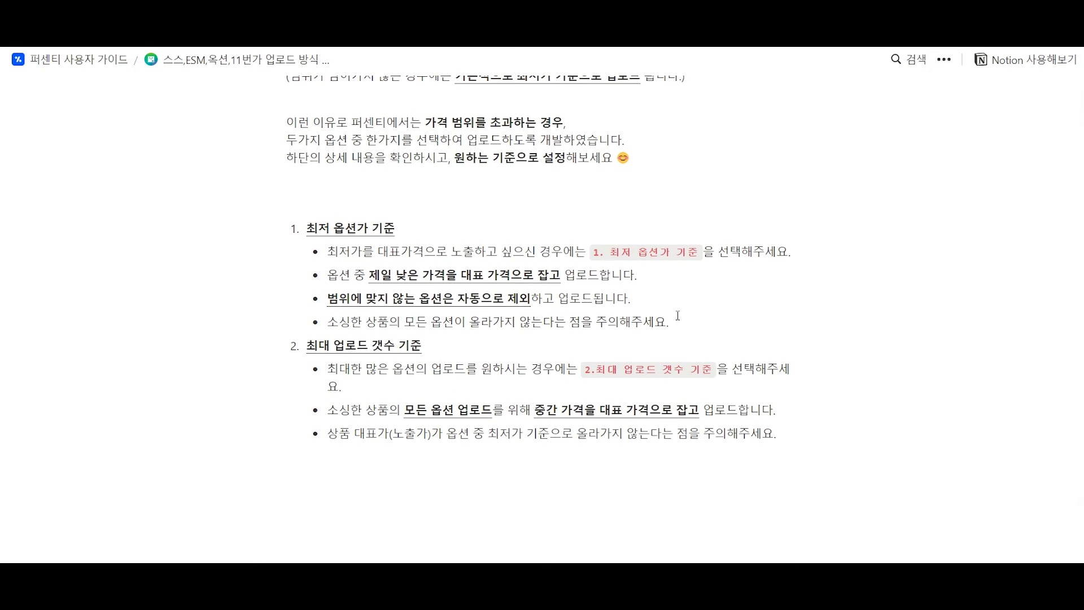
left_click_drag(539, 411, 675, 409)
left_click(692, 390)
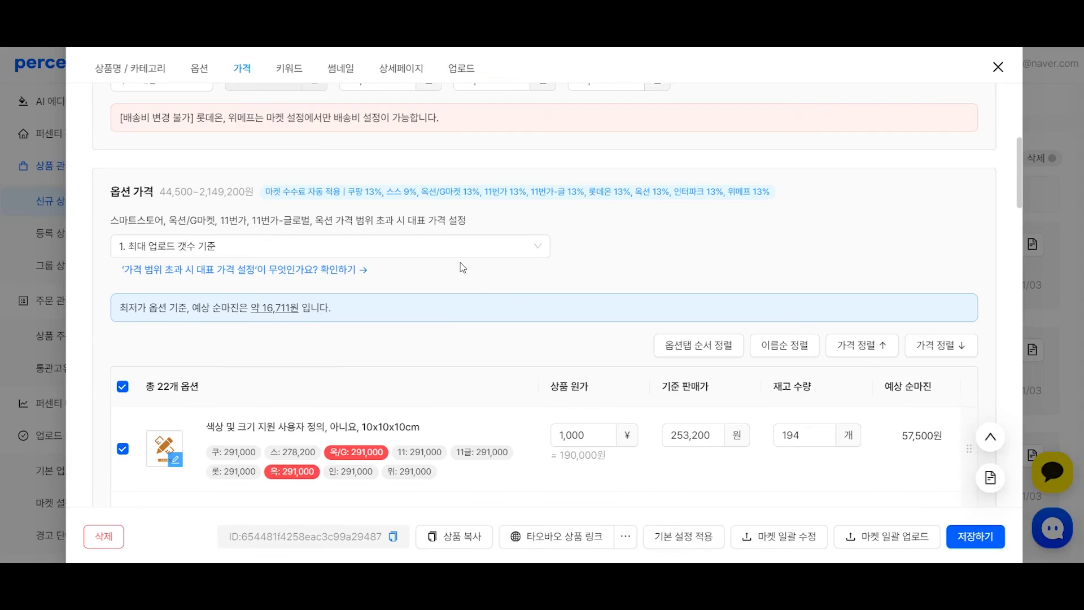
scroll(497, 305, "down", 5)
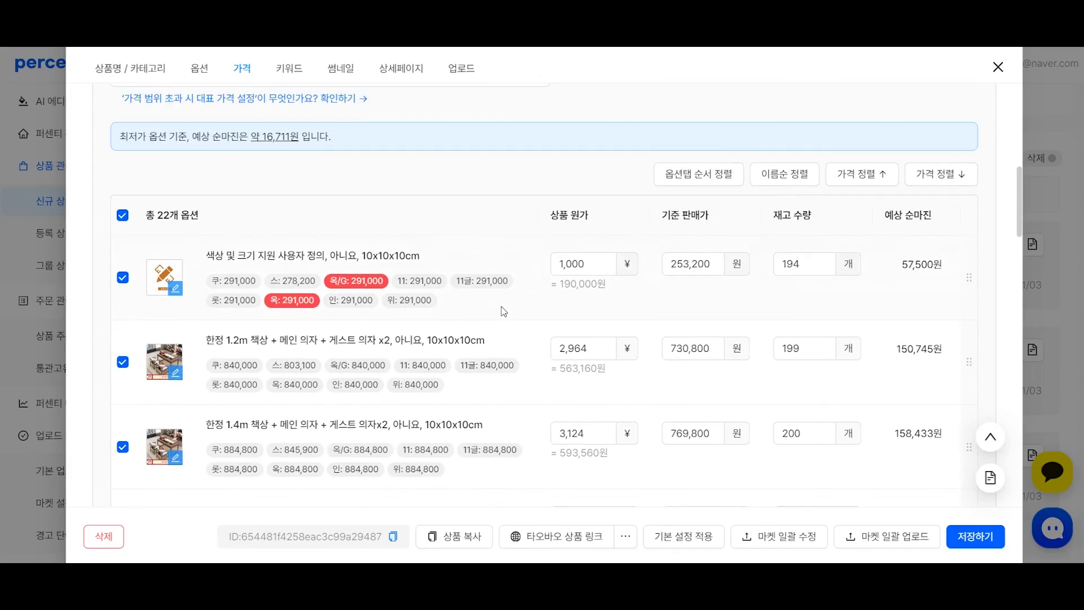
scroll(508, 315, "up", 3)
scroll(511, 318, "up", 5)
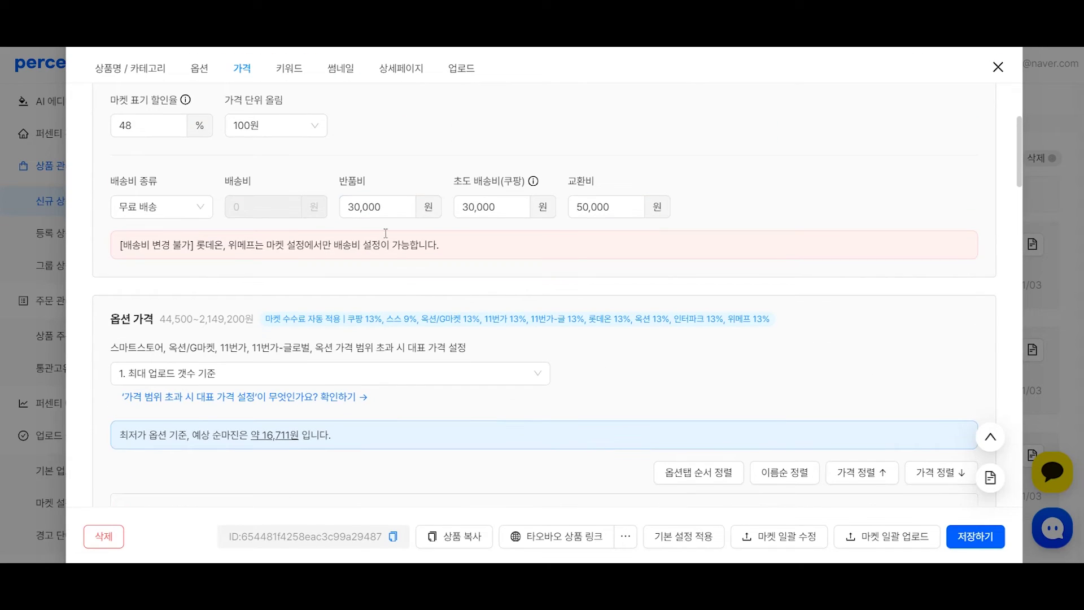
Open the desk product's keyword settings and delete all registered keywords
left_click(302, 82)
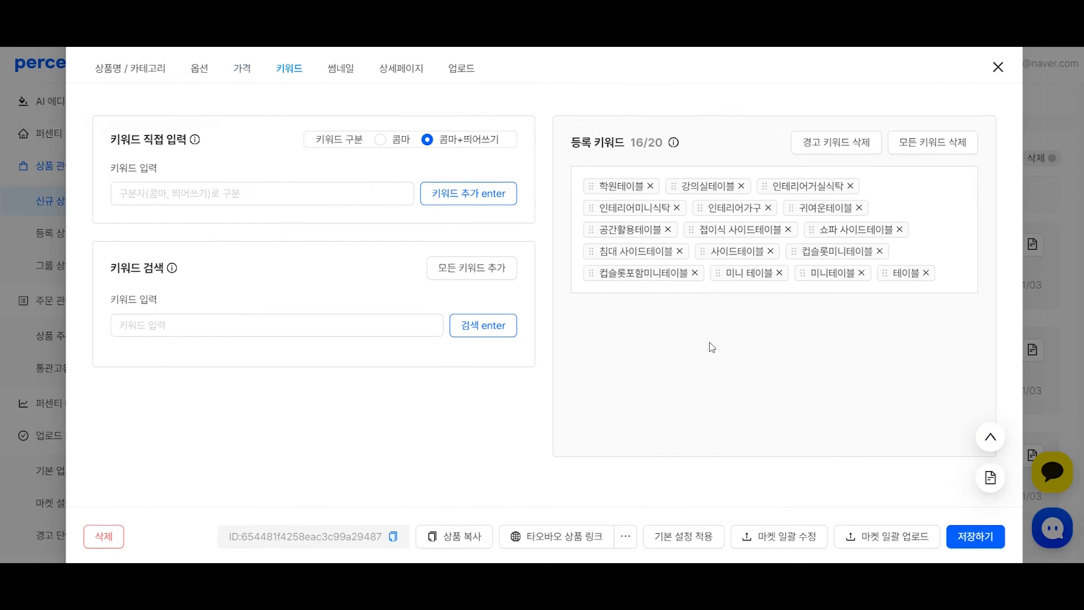
left_click(120, 80)
left_click(295, 78)
left_click(931, 151)
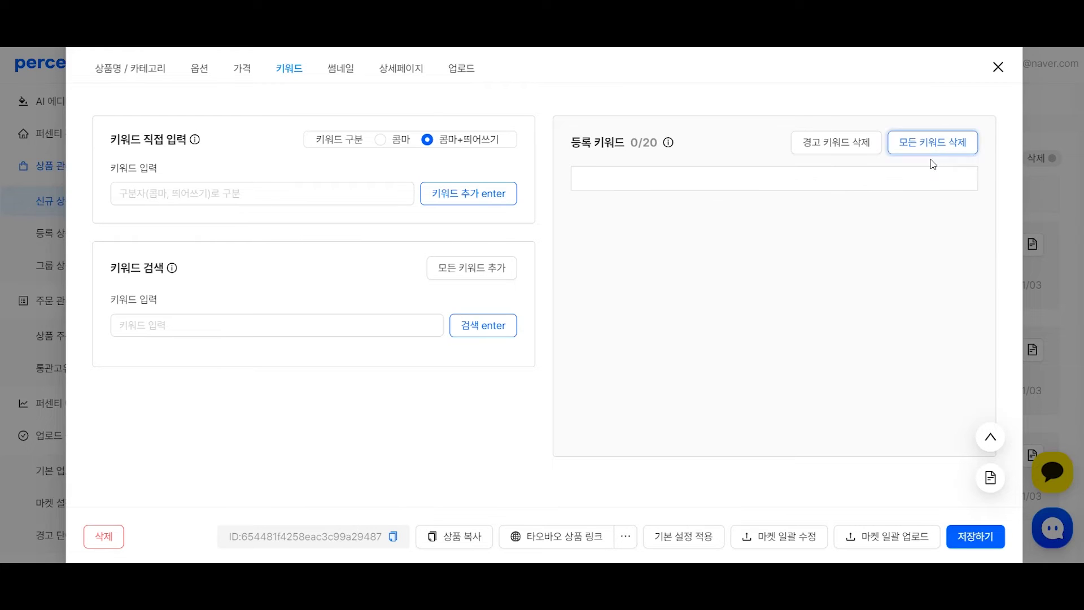
Search for keywords with 테이블 and add all the suggested ones to the registered keywords
left_click(223, 321)
type("테이블")
key("Return")
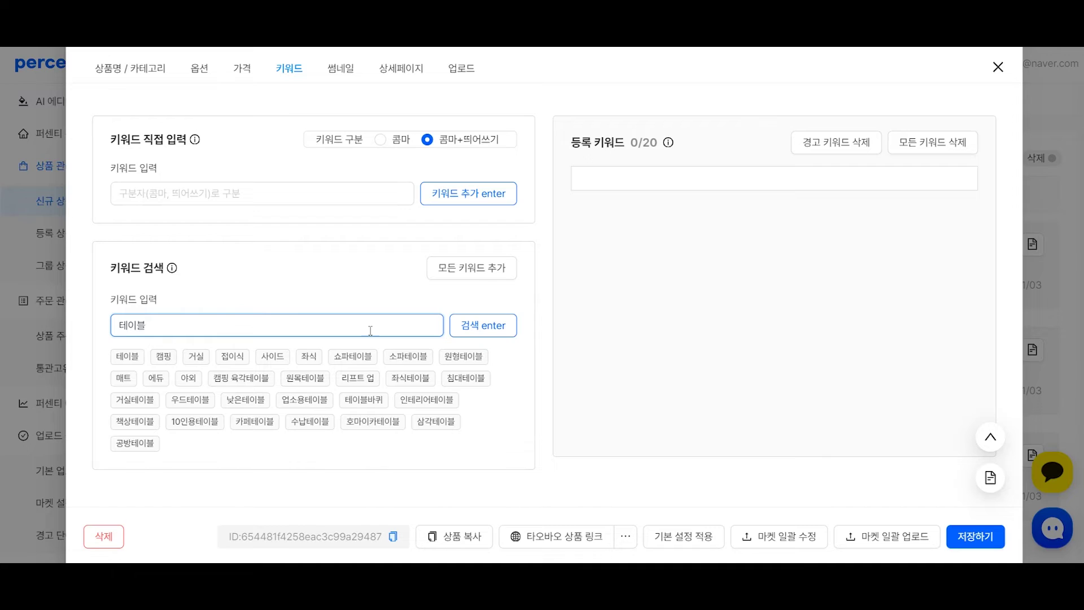
left_click(473, 271)
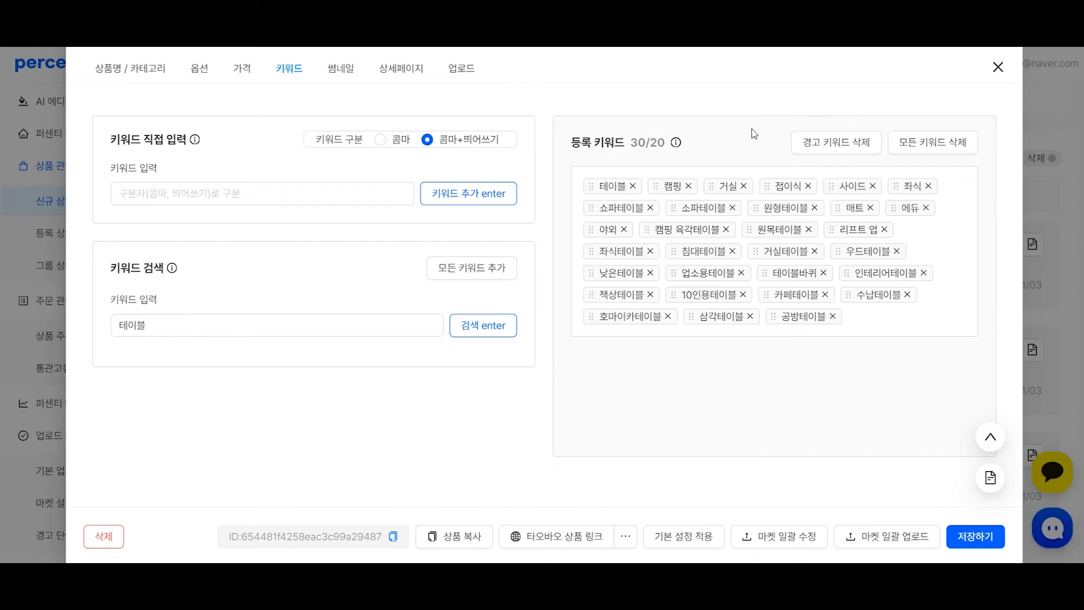
left_click_drag(594, 190, 598, 190)
left_click_drag(659, 148, 630, 146)
left_click(642, 157)
Add the keyword 사무실테이블 by direct entry, then remove it from the registered keywords
left_click(331, 203)
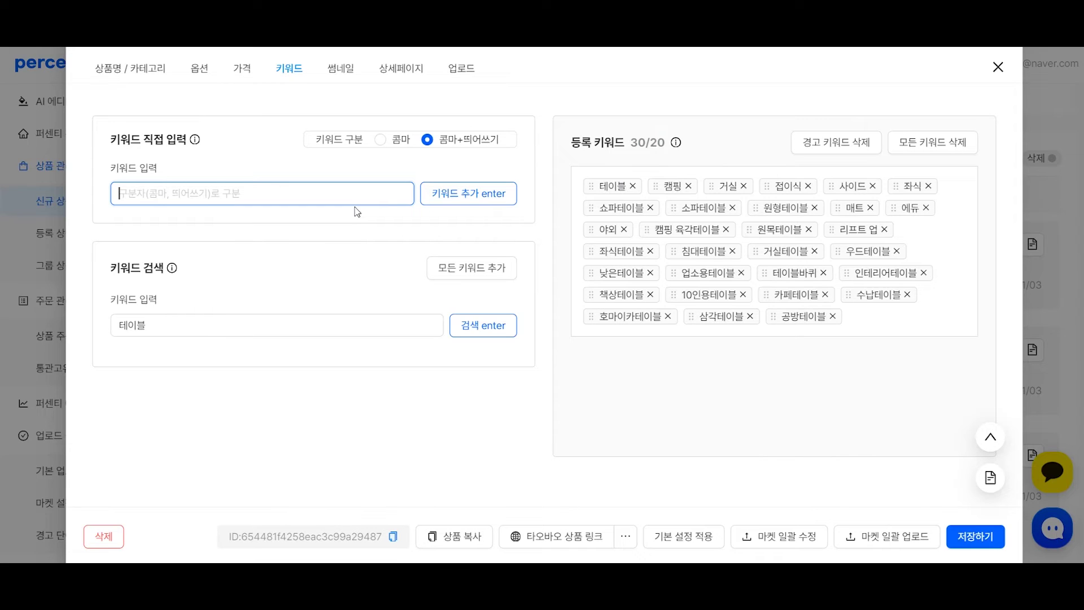
type("사무싩")
key("BackSpace")
key("BackSpace")
key("BackSpace")
type("테이블")
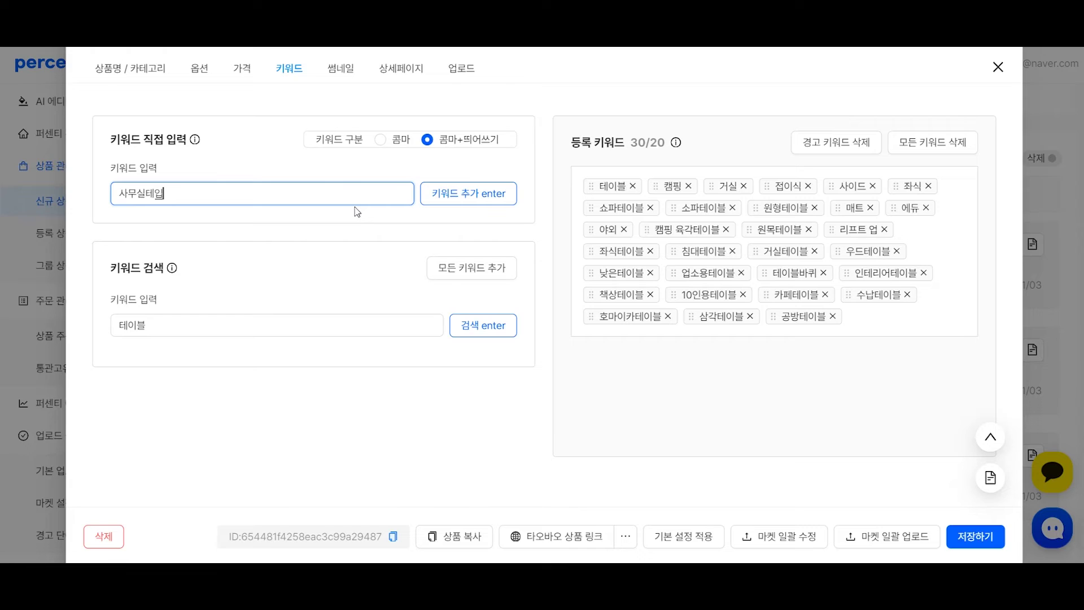
left_click(459, 195)
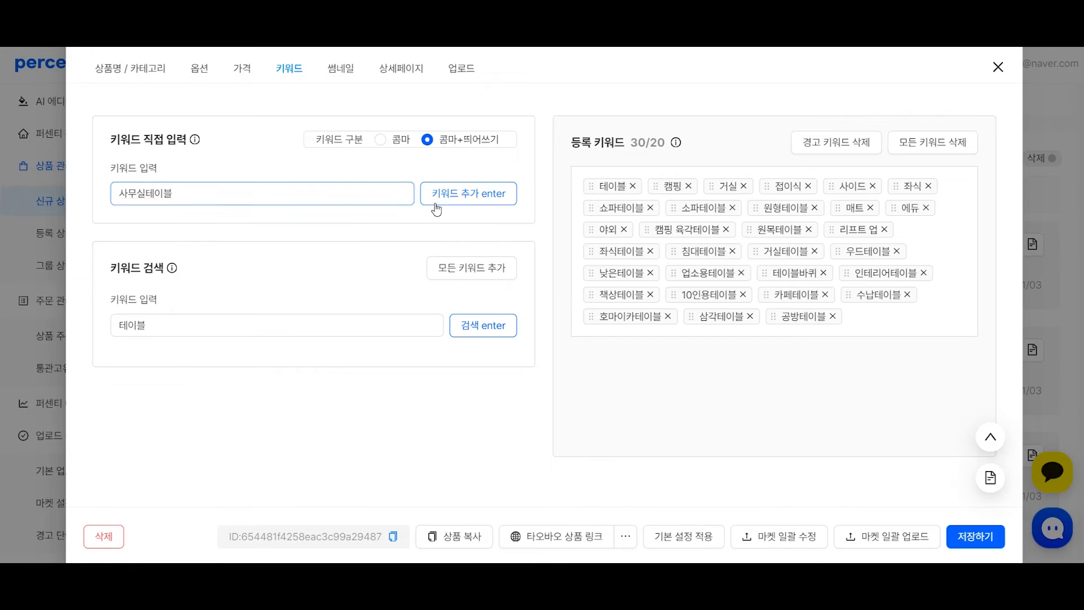
left_click_drag(654, 187, 636, 151)
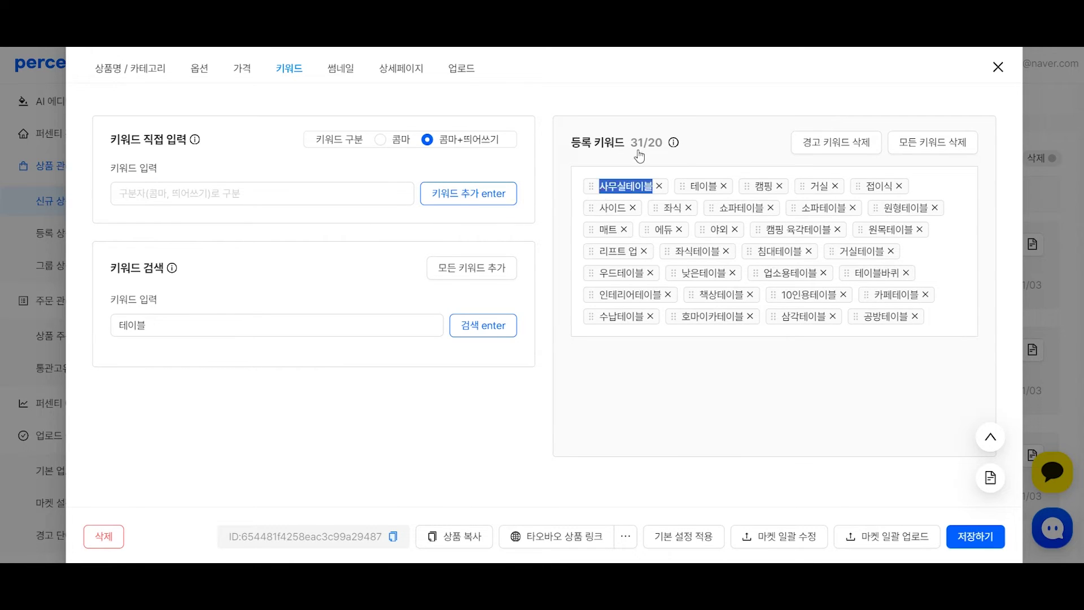
left_click(659, 187)
Set the keyword separator to 콤마 and add the directly entered keywords 테이블, 사무실 and 야외
left_click(378, 139)
left_click(255, 191)
type("테이블")
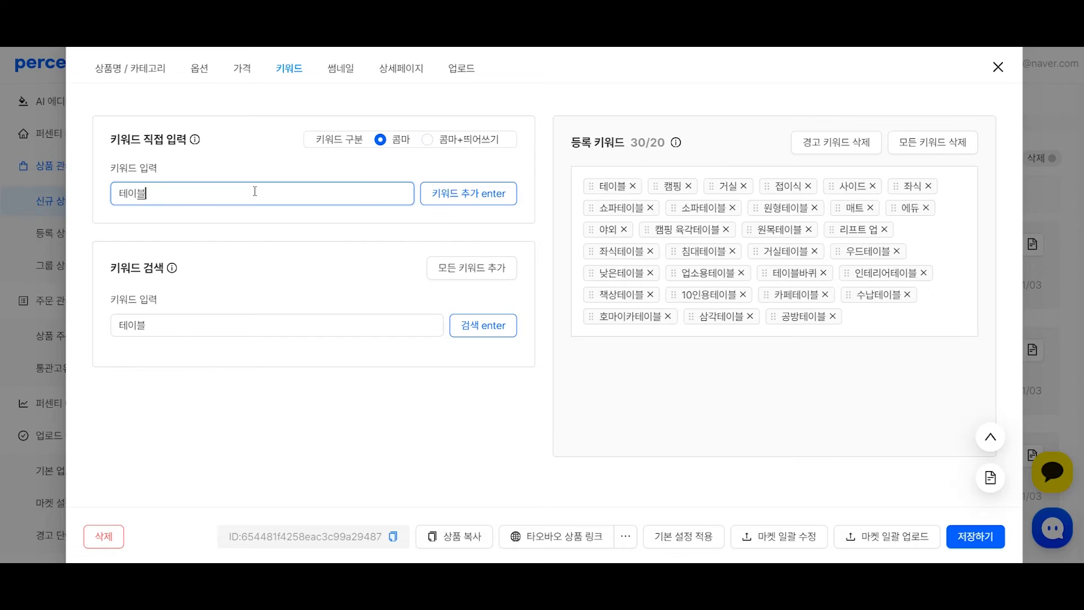
type(",사무실,야외")
left_click(428, 194)
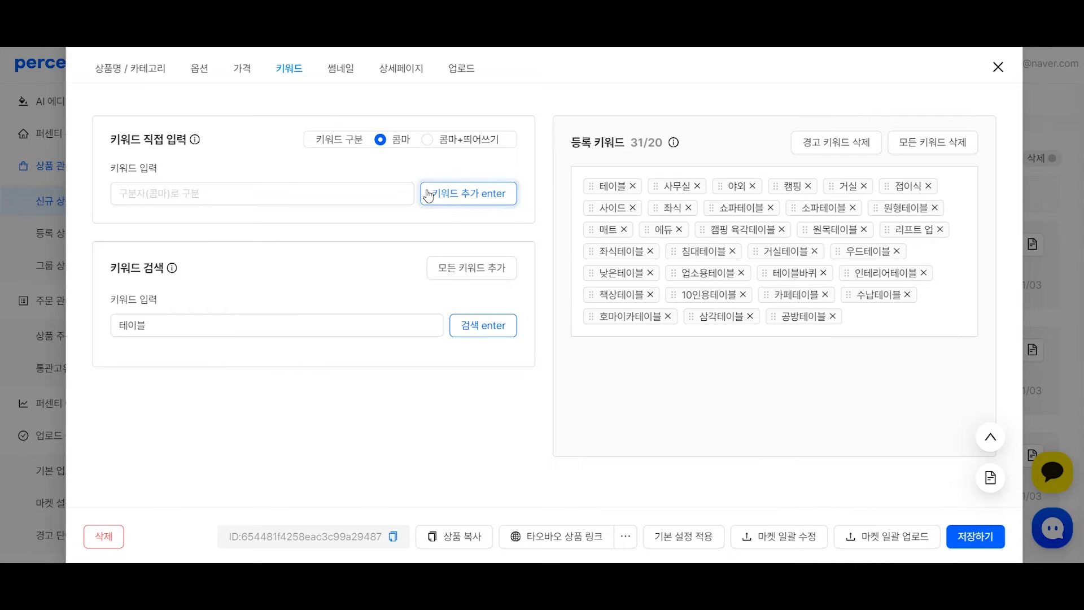
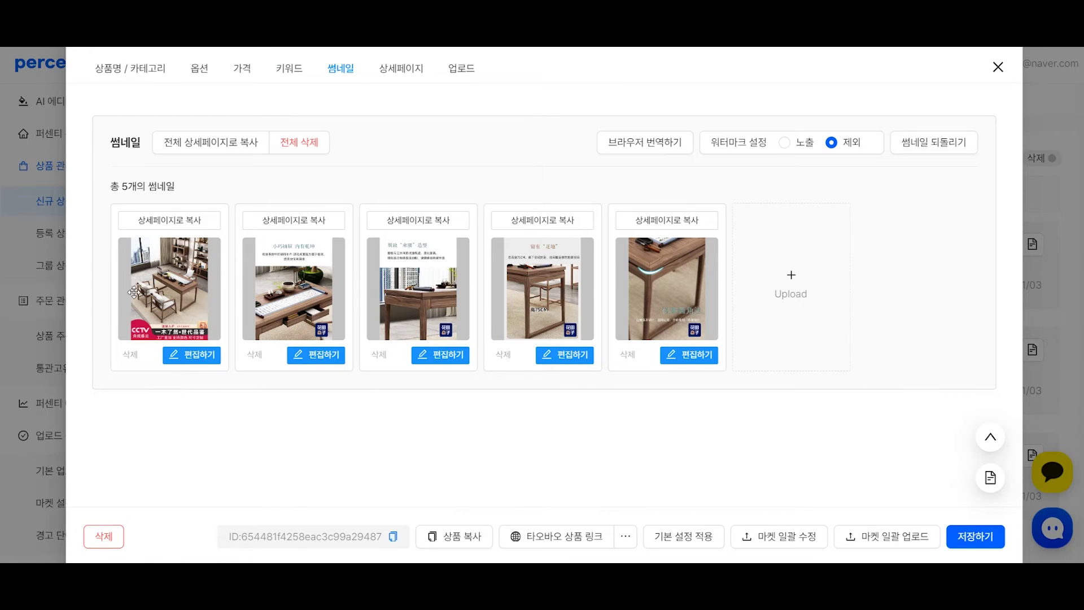
Open the desk's first thumbnail in the image editor and look through the image editor usage guide
left_click(177, 358)
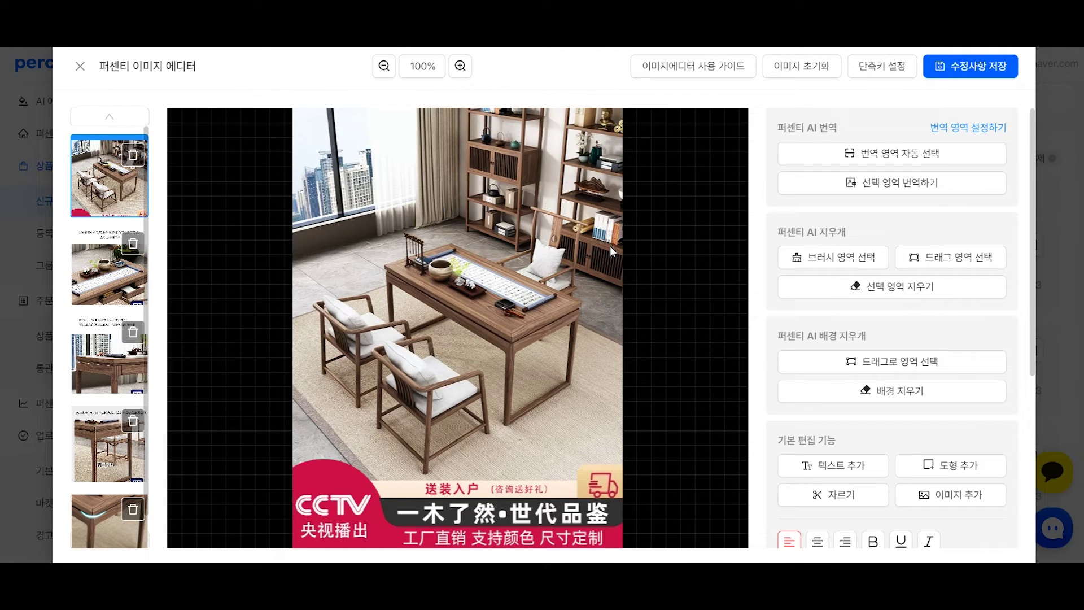
left_click(668, 67)
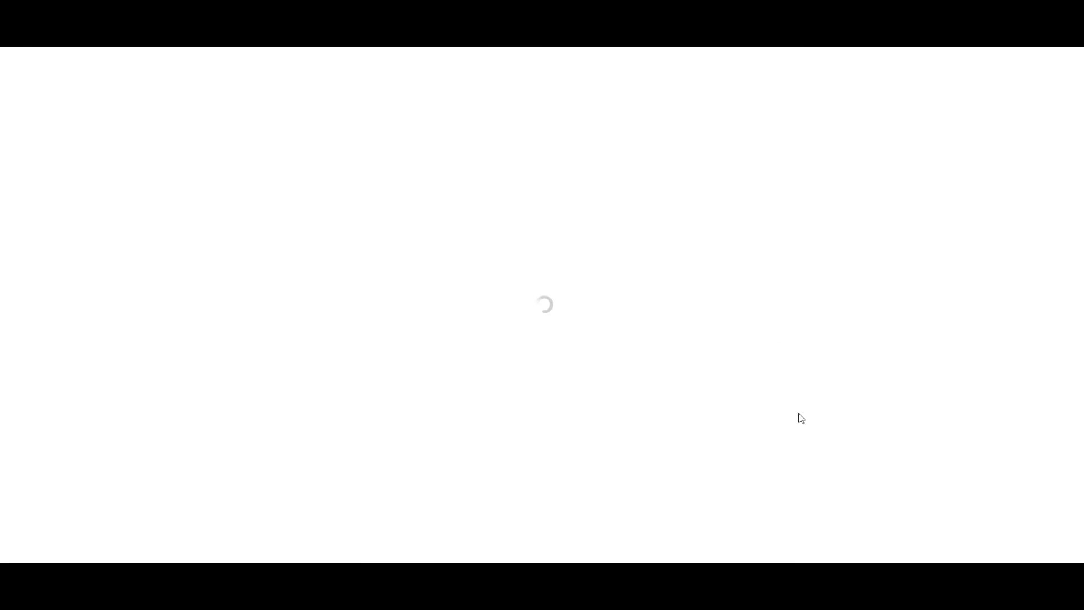
scroll(642, 314, "down", 6)
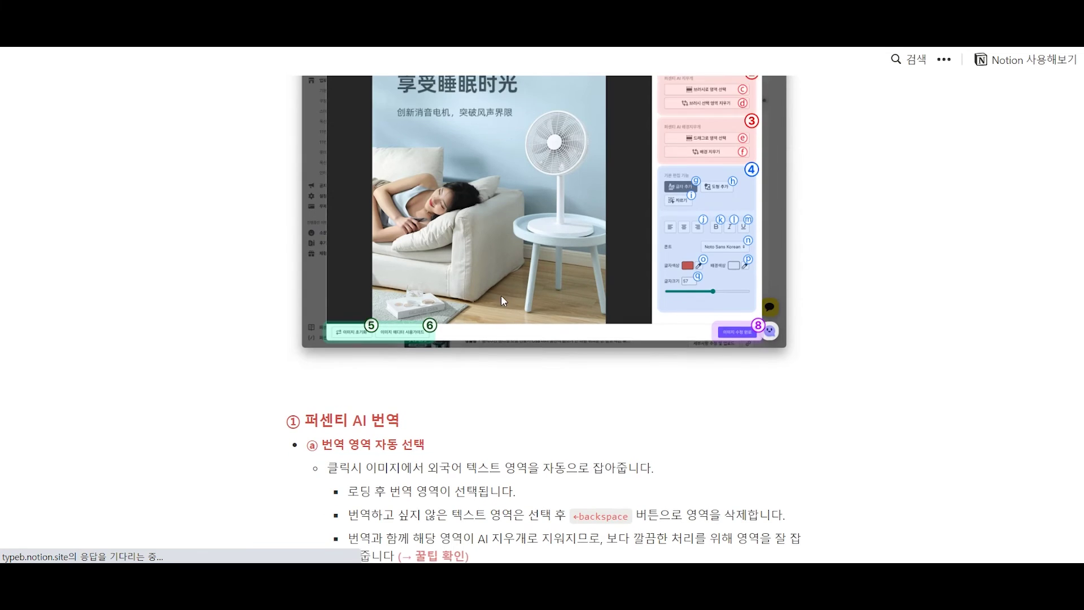
scroll(480, 293, "down", 20)
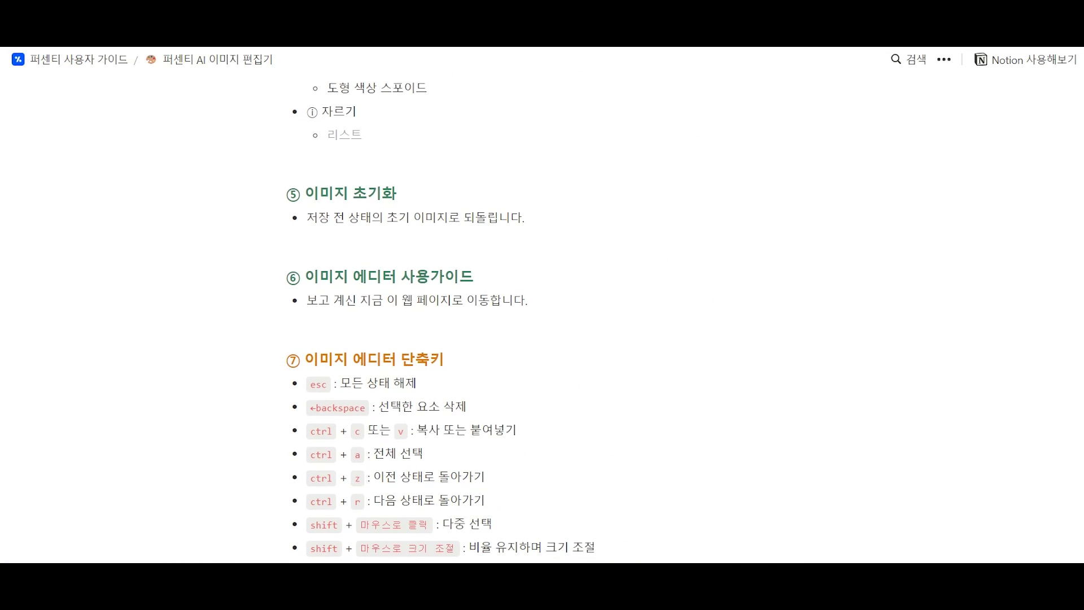
key("ctrl+w")
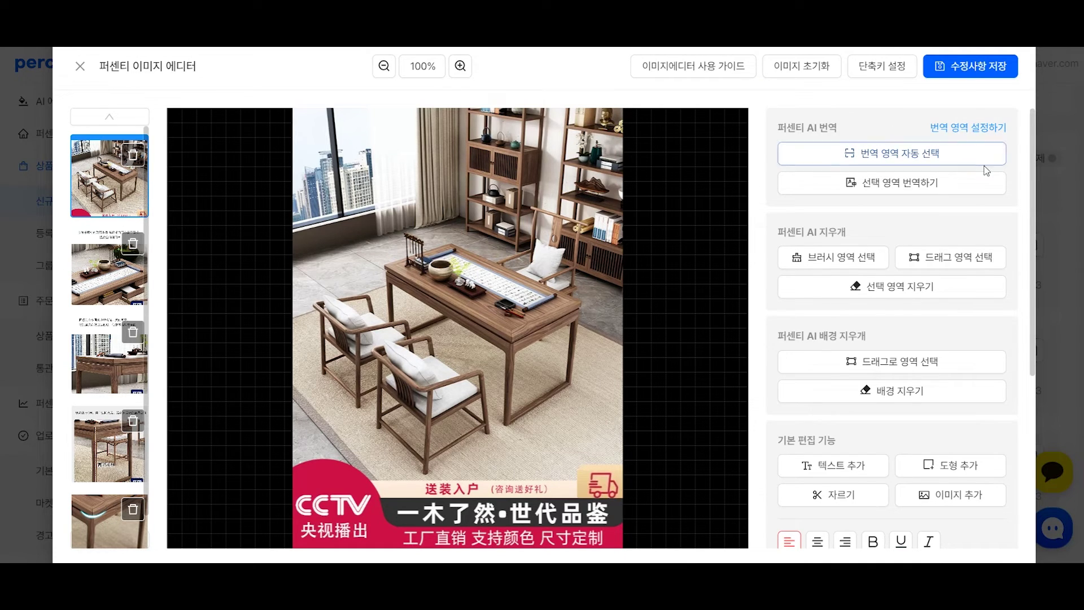
Turn off [영어] 영역 자동 선택하기 in the automatic translation area settings and apply the change
left_click(968, 129)
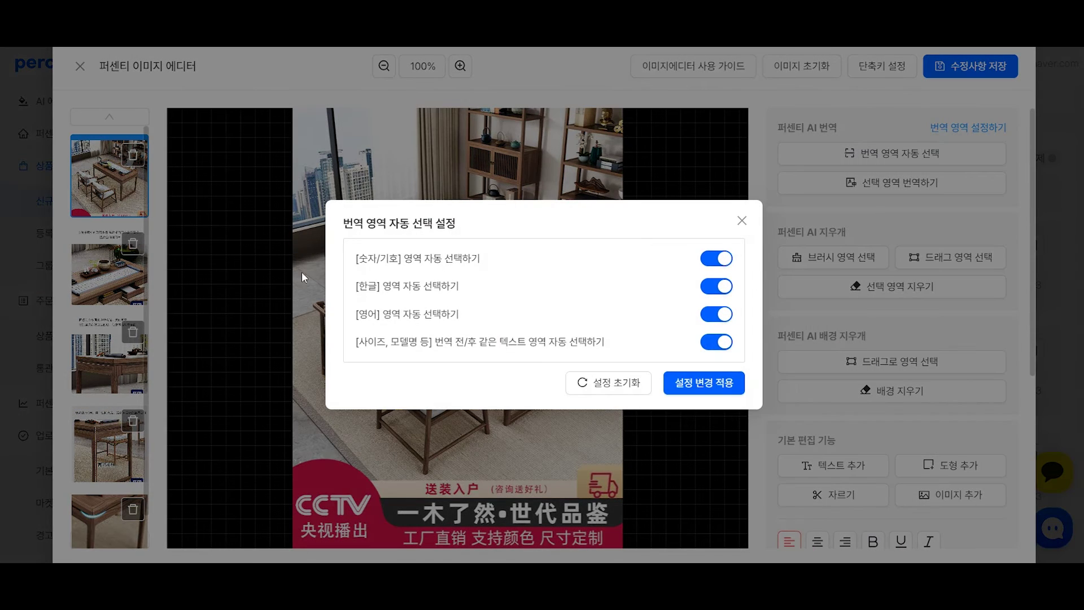
left_click_drag(367, 261, 422, 261)
left_click(423, 273)
left_click_drag(360, 314, 436, 347)
left_click(438, 347)
left_click(722, 288)
left_click(724, 290)
left_click(720, 315)
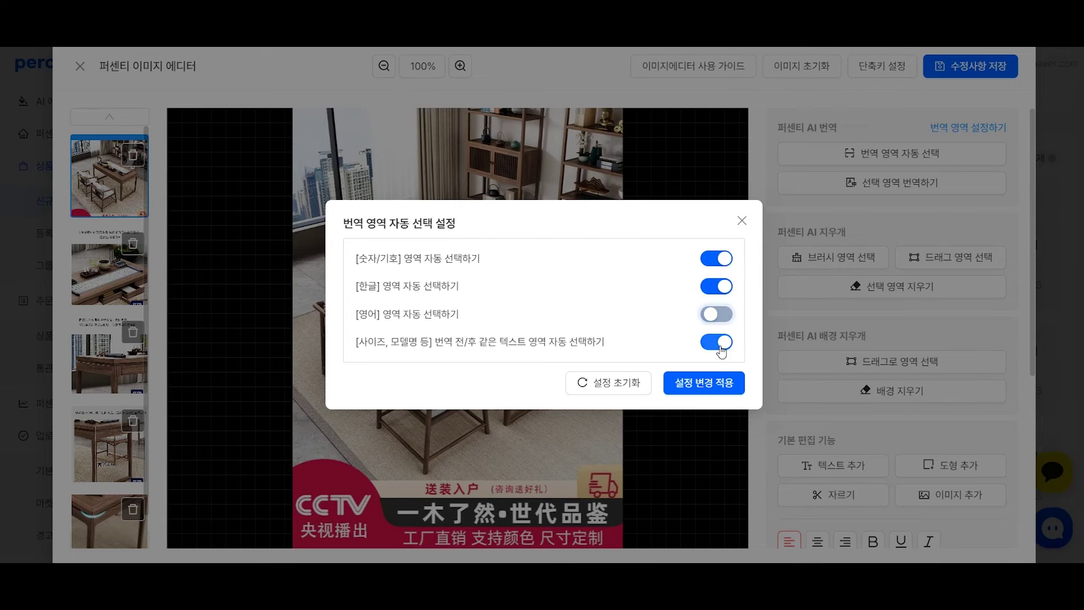
left_click(704, 382)
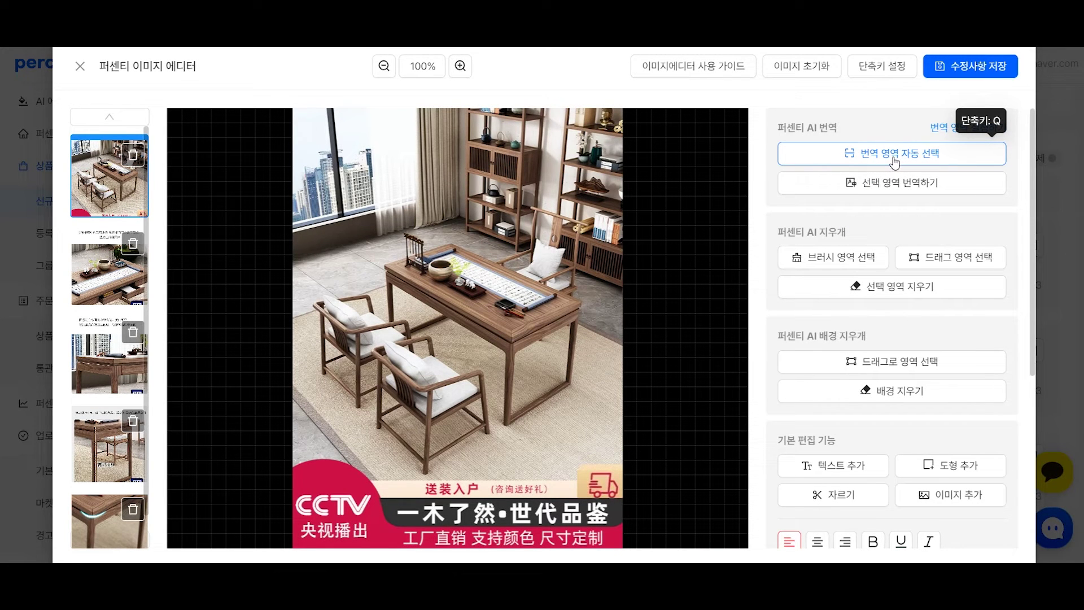
Auto-select the first thumbnail's translation areas, remove all but the bottom caption's area, and translate that one
left_click(894, 164)
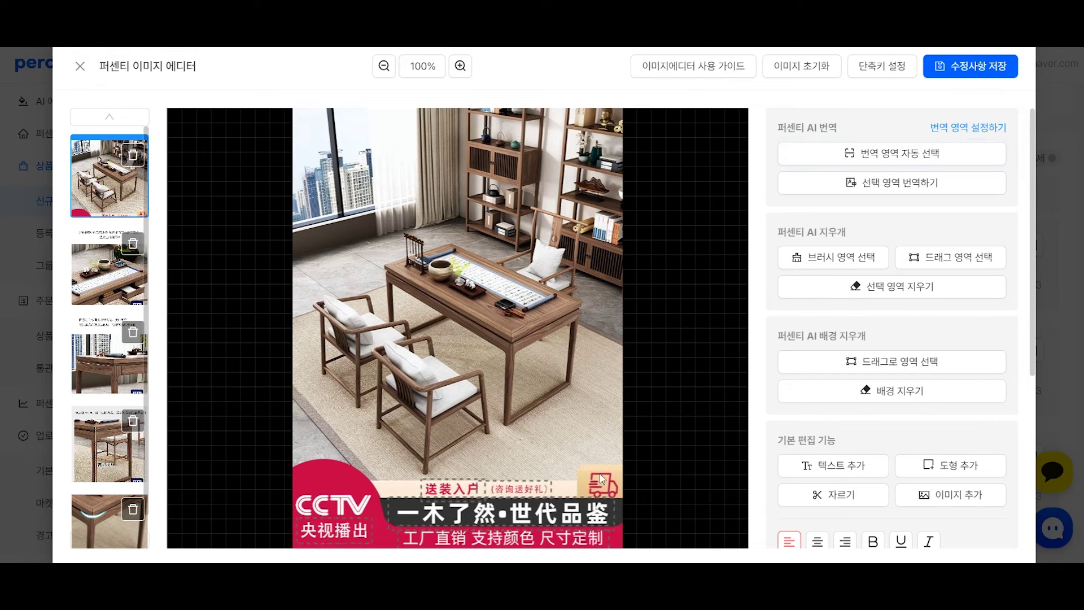
left_click(505, 490)
left_click(457, 492)
key("Delete")
left_click_drag(362, 457, 617, 523)
left_click(503, 537)
left_click(961, 187)
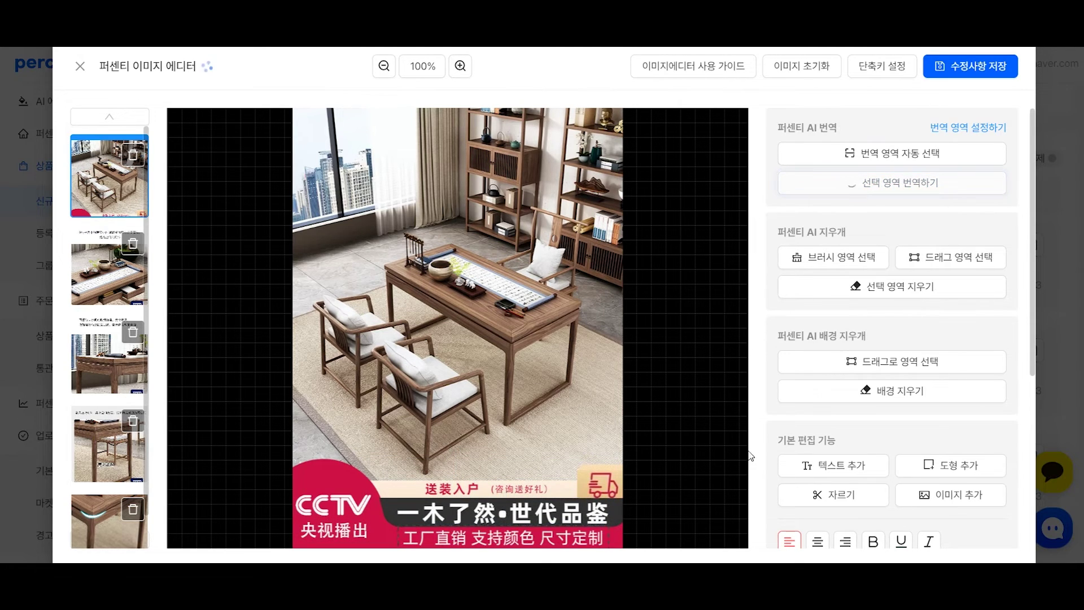
Replace the translated bottom caption on the first thumbnail with ㅇㄴㅇㄴㅇ
left_click(521, 534)
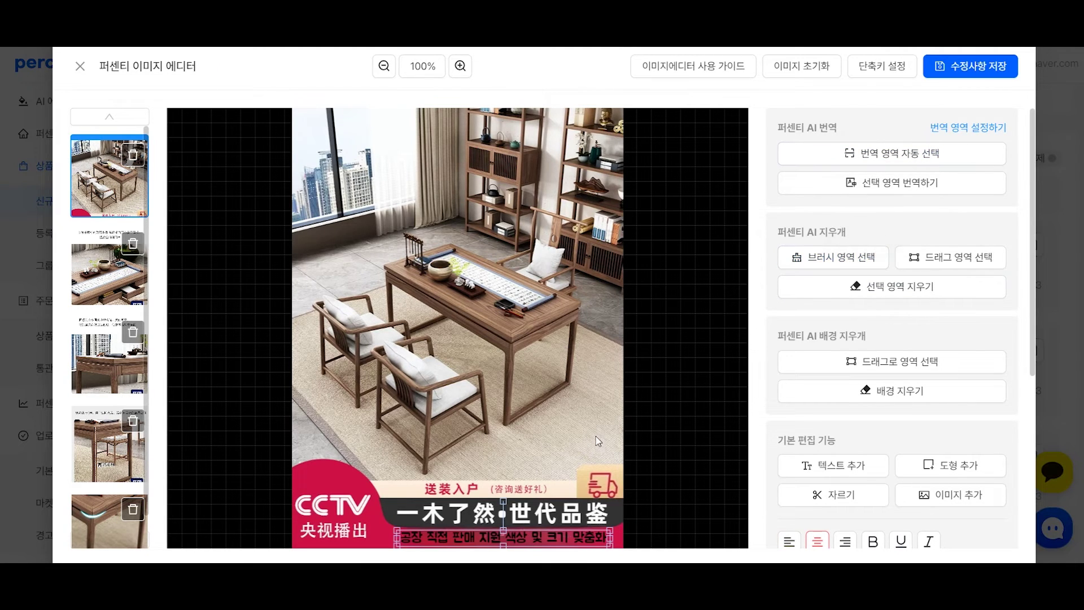
left_click(477, 529)
double_click(467, 535)
type("ㅇㄴㅇㄴㅇ")
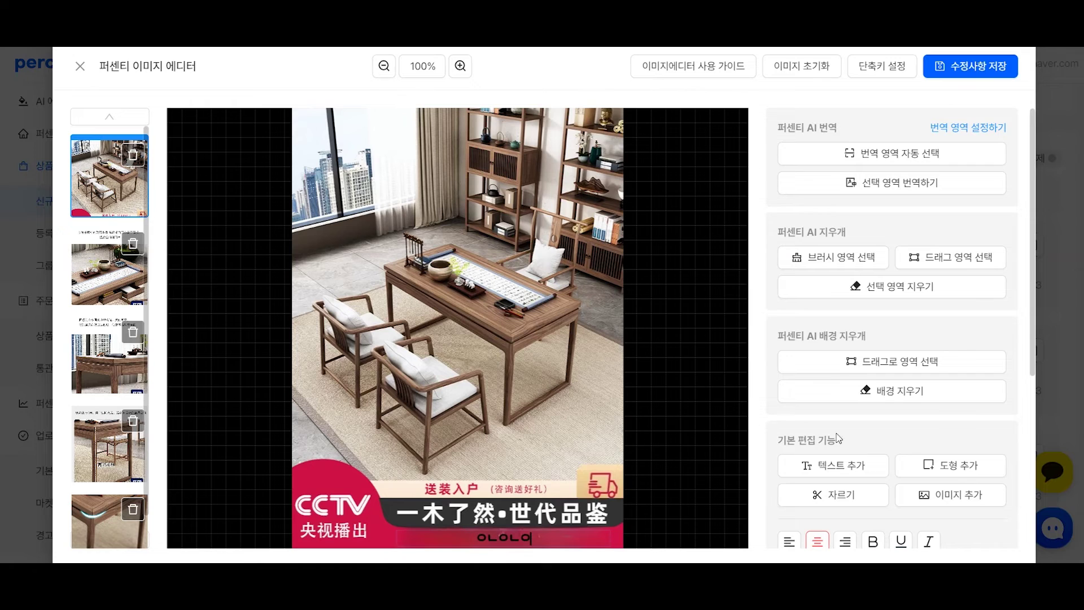
Give the first thumbnail's bottom caption dark red text and background colours and set its line spacing to 2.8
scroll(955, 368, "down", 5)
left_click(832, 428)
left_click_drag(960, 266, 963, 220)
left_click_drag(987, 276, 974, 227)
left_click(965, 425)
left_click(914, 224)
left_click(888, 515)
left_click_drag(889, 508, 908, 470)
scroll(908, 434, "up", 1)
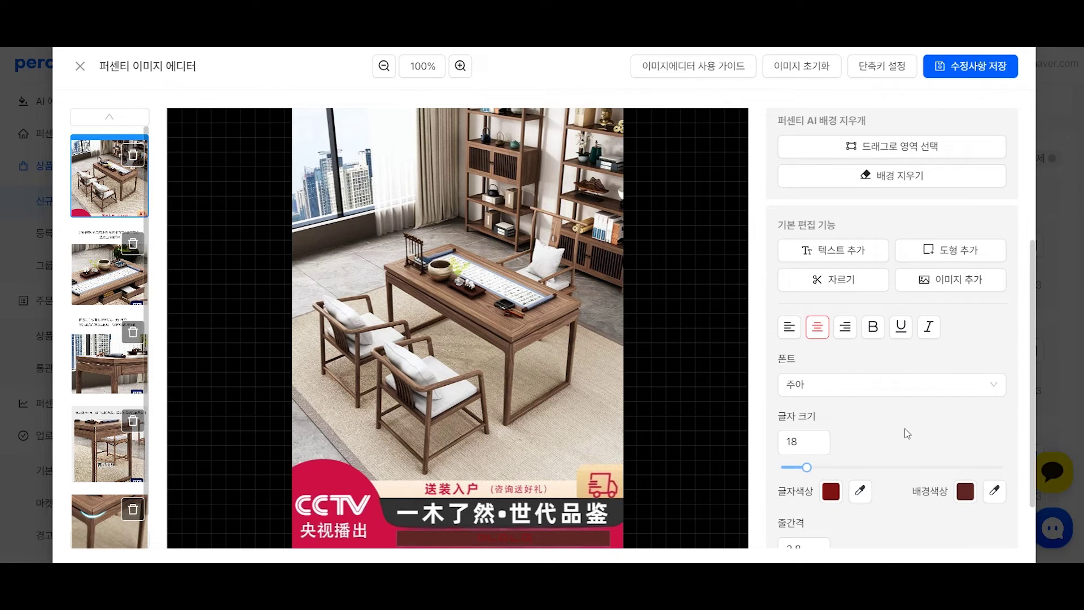
Make the first thumbnail's caption bold and italic, trying the other alignments before centring it
left_click(794, 335)
left_click(855, 334)
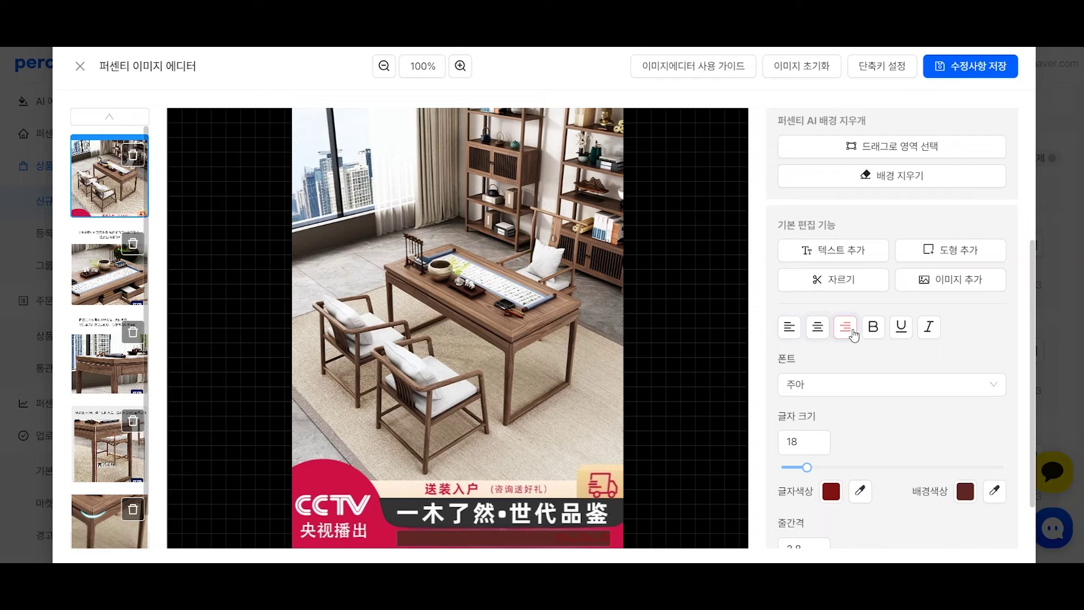
left_click(929, 330)
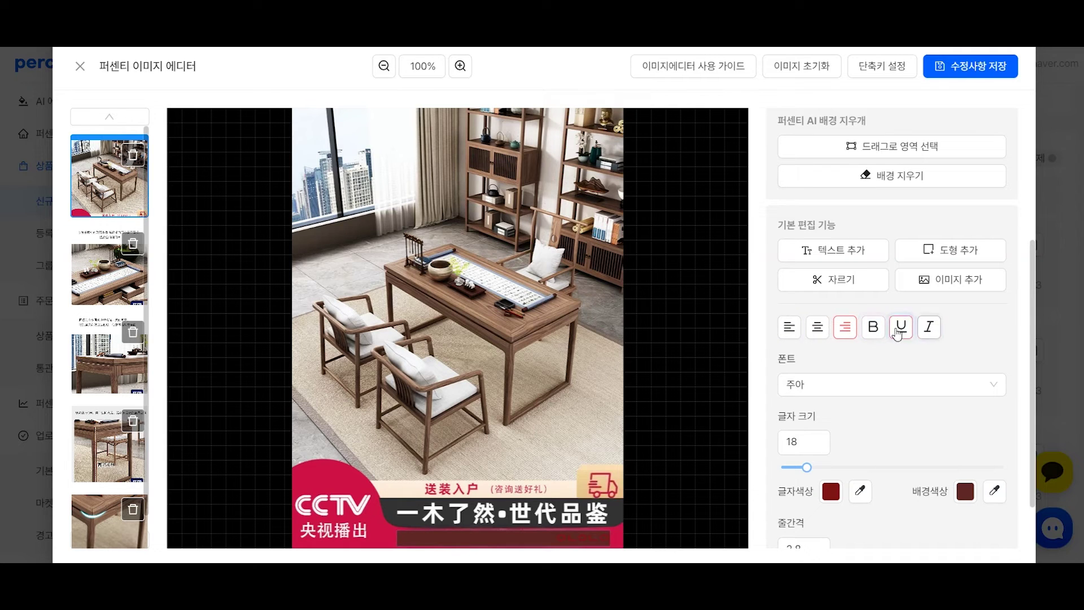
left_click(873, 330)
left_click(818, 330)
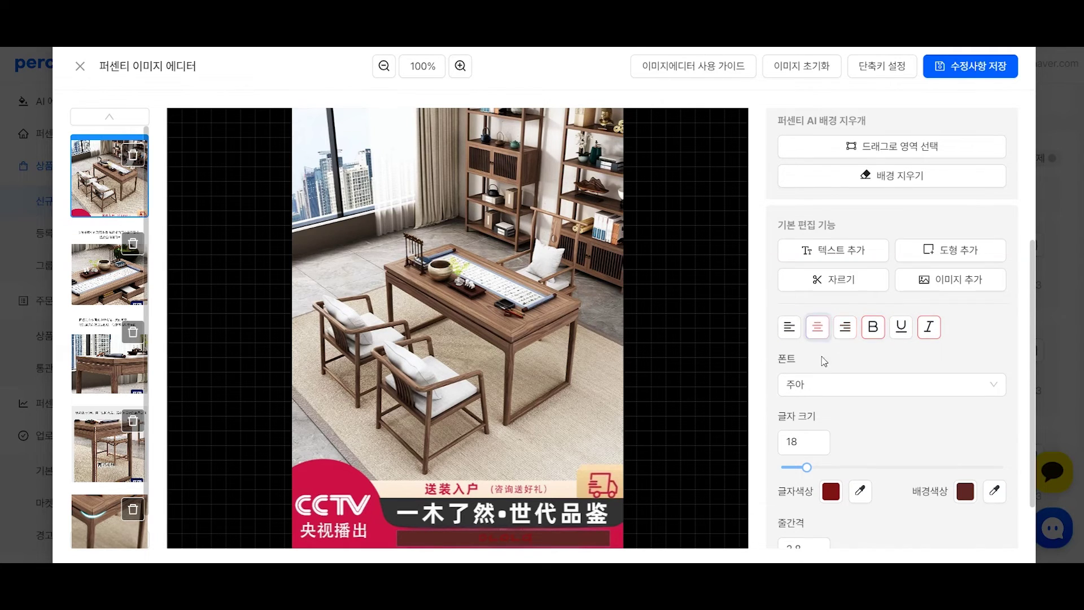
scroll(830, 341, "up", 4)
scroll(841, 346, "down", 3)
scroll(830, 338, "up", 3)
scroll(841, 342, "down", 3)
scroll(830, 286, "up", 3)
Erase the second thumbnail's Chinese title with a brush selection and the two description lines with a rectangular selection
key("Down")
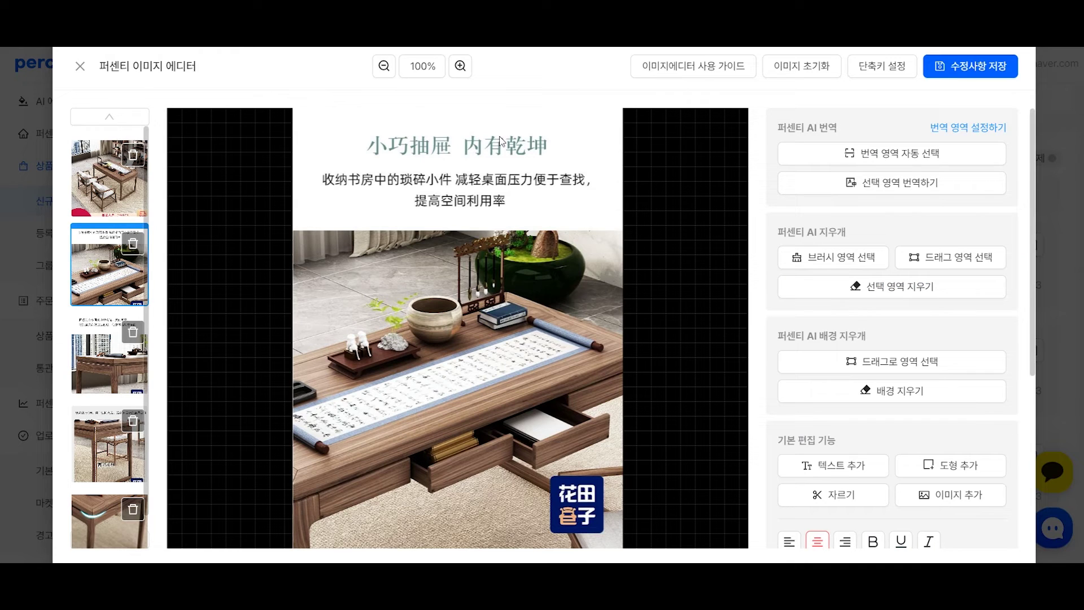
left_click(804, 266)
left_click_drag(368, 143, 541, 145)
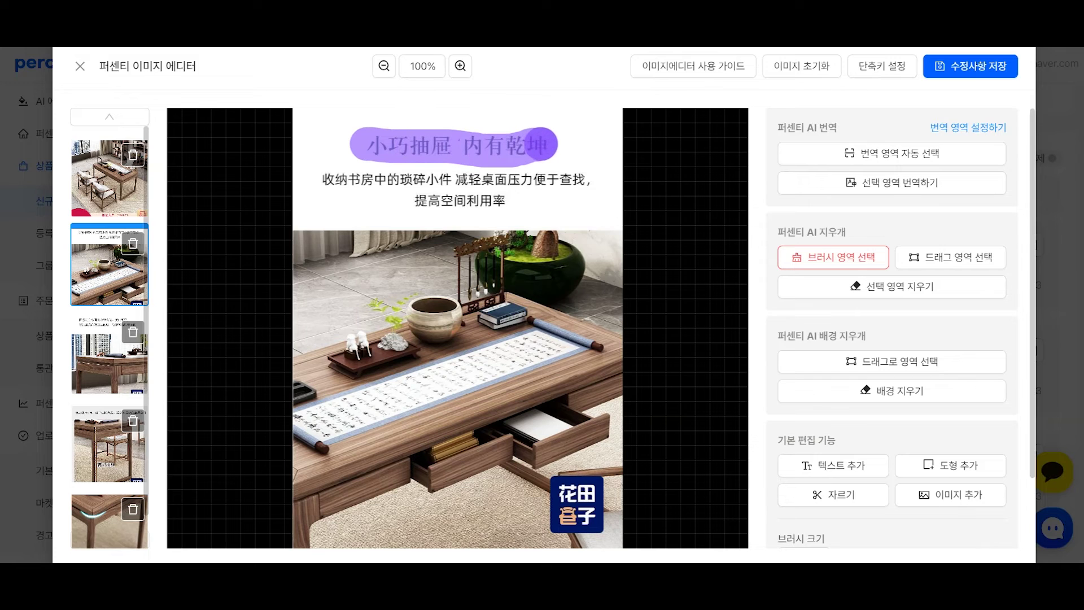
left_click(838, 289)
left_click(927, 258)
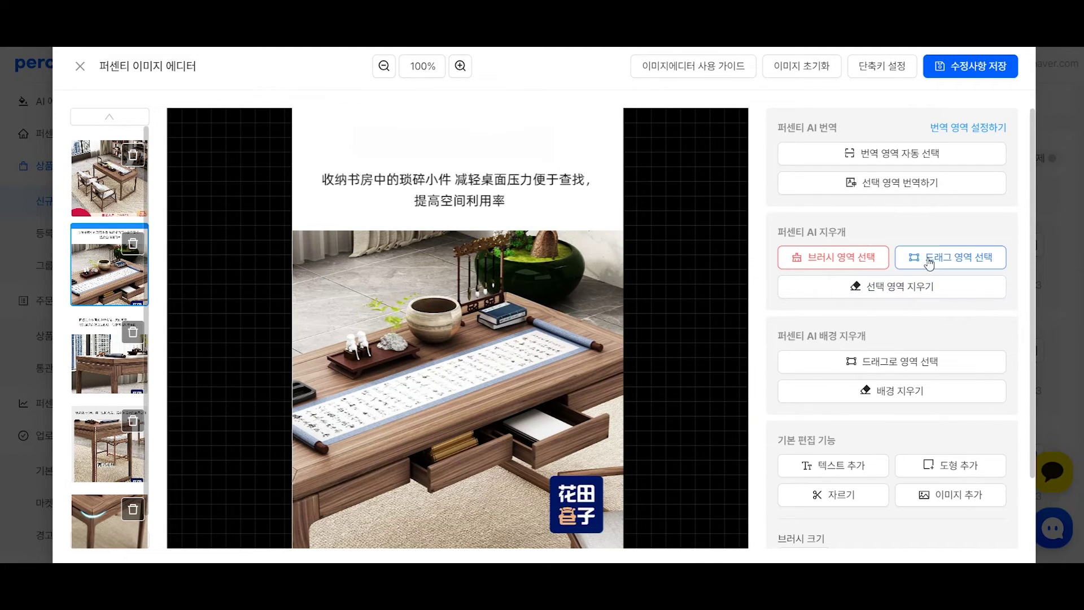
left_click_drag(303, 159, 565, 204)
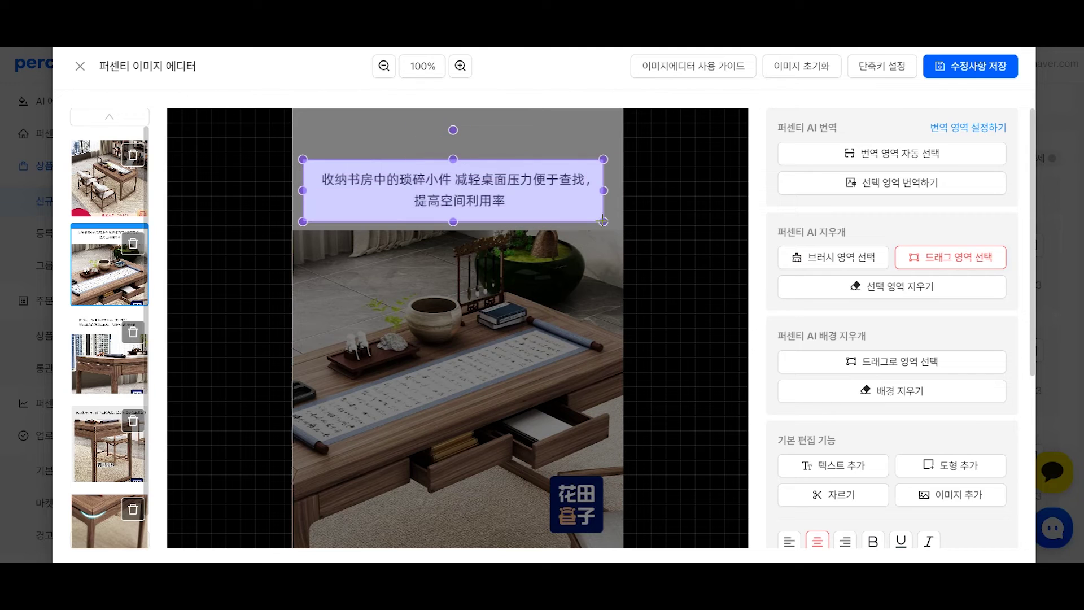
left_click(824, 286)
Try the fonts 나눔 명조 and 주아, and leave the text font set to 나눔 명조
scroll(821, 401, "down", 4)
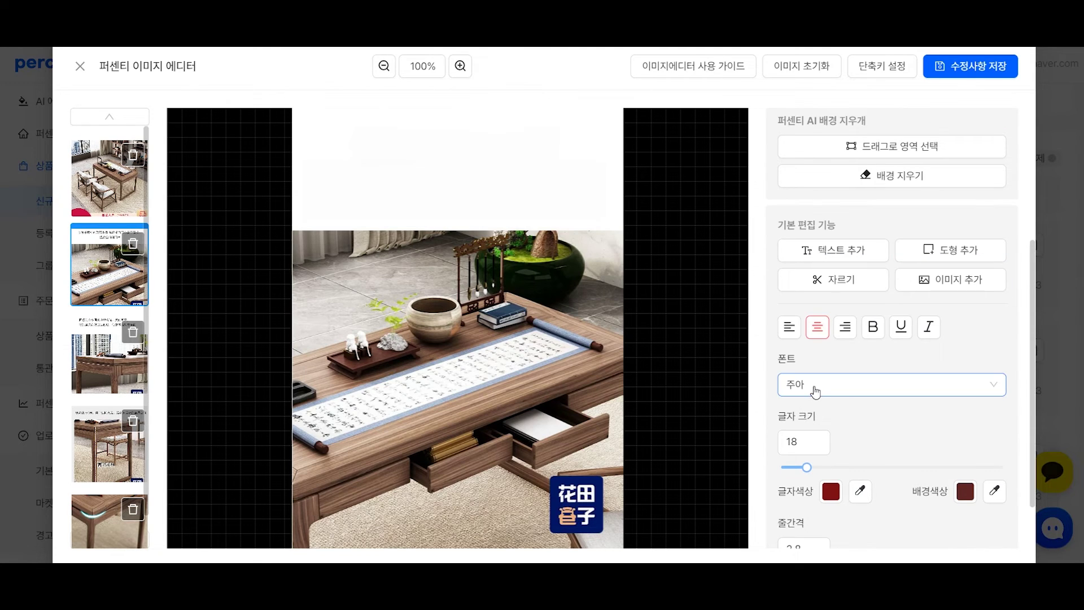
left_click(814, 387)
left_click(876, 235)
left_click(847, 396)
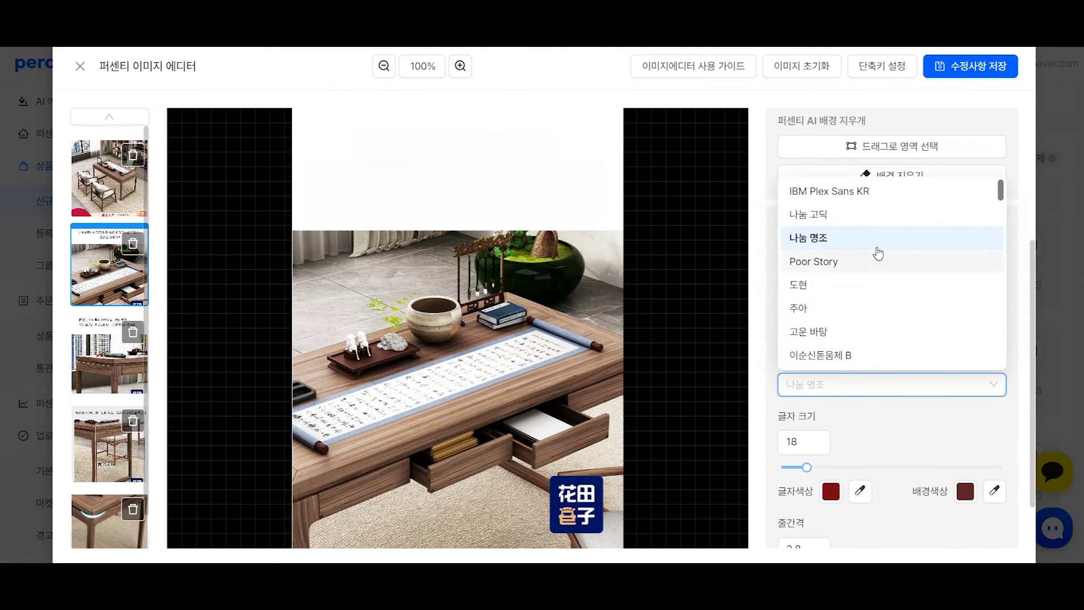
left_click(859, 310)
left_click(864, 390)
left_click(877, 239)
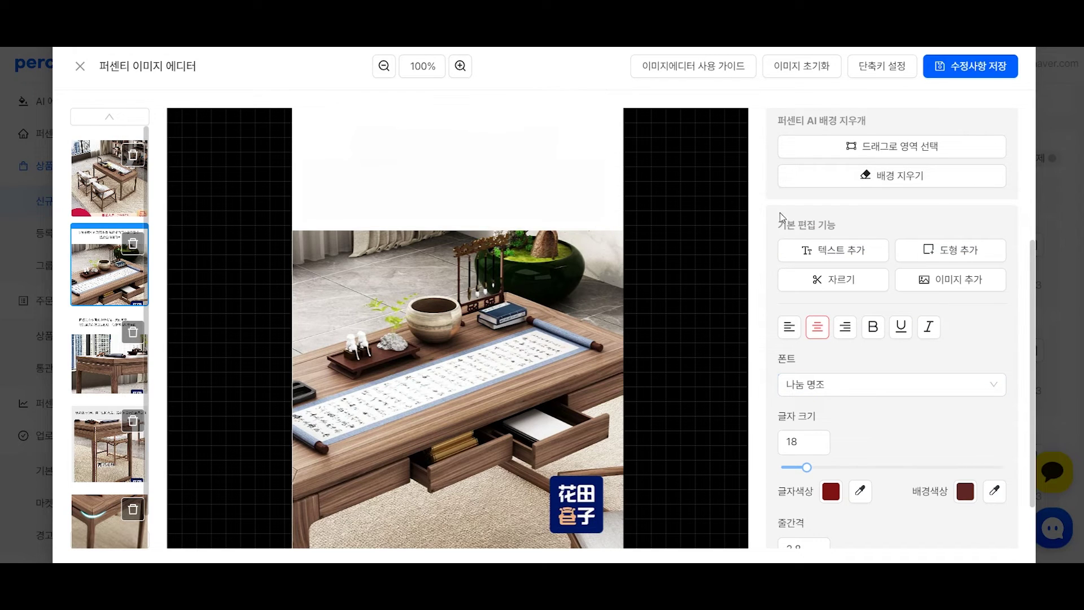
Select the area around the logo in the third thumbnail and remove the background
left_click(109, 354)
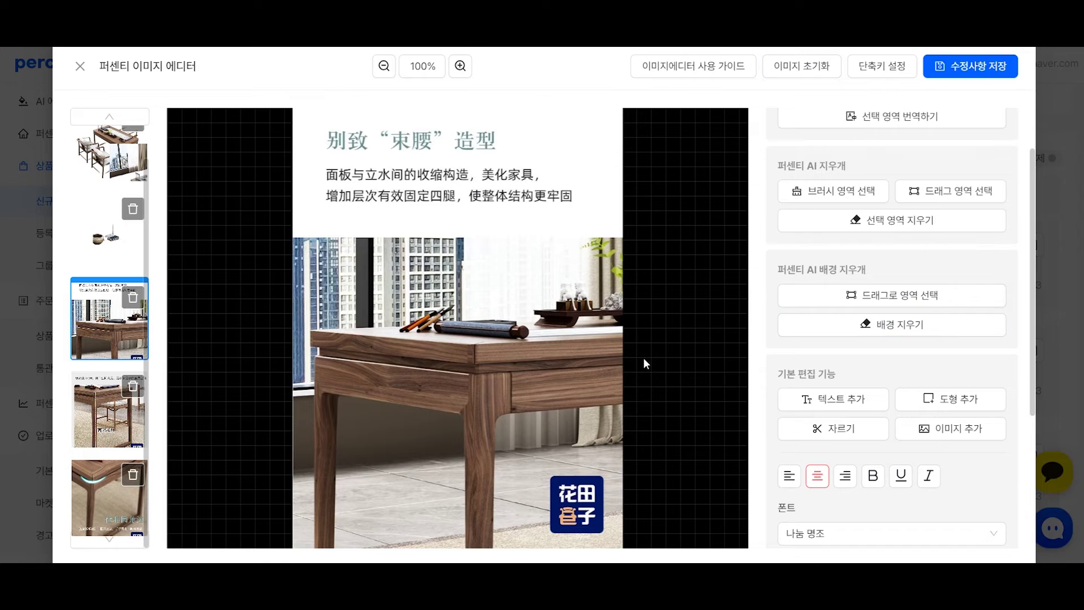
left_click(825, 299)
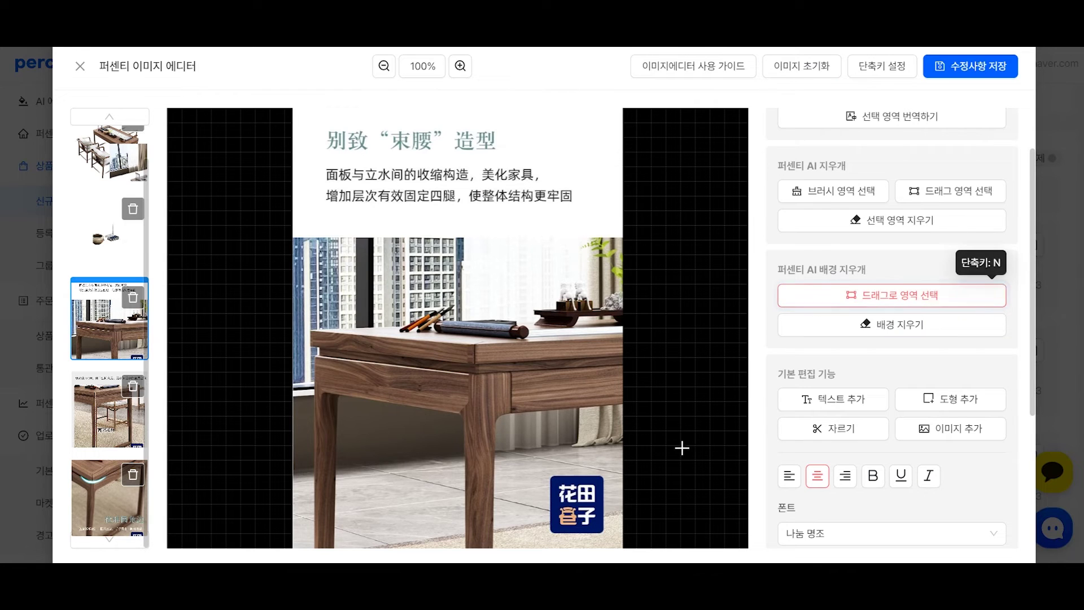
left_click_drag(523, 446, 614, 541)
left_click(927, 325)
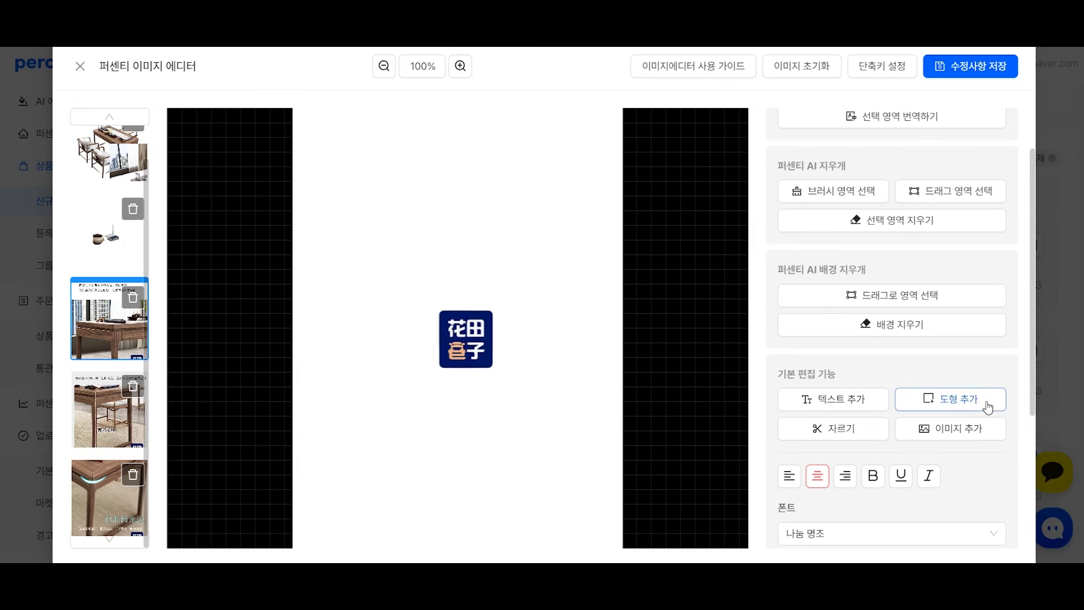
Add a text box and a black rectangle above the logo on the third thumbnail
scroll(915, 348, "up", 2)
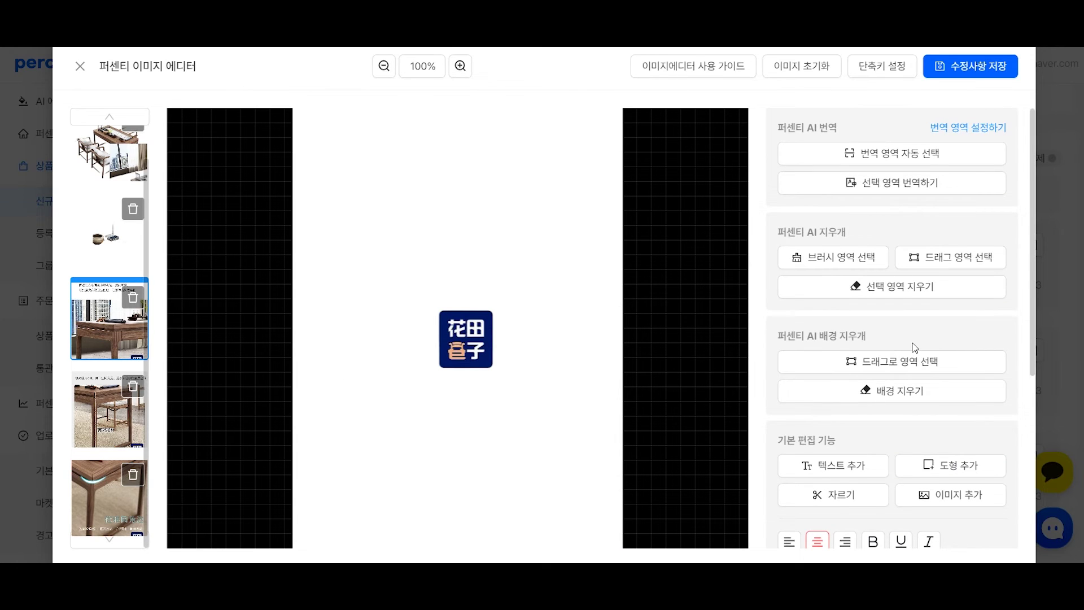
scroll(914, 347, "down", 3)
left_click(833, 333)
left_click_drag(370, 149, 468, 202)
left_click(412, 179)
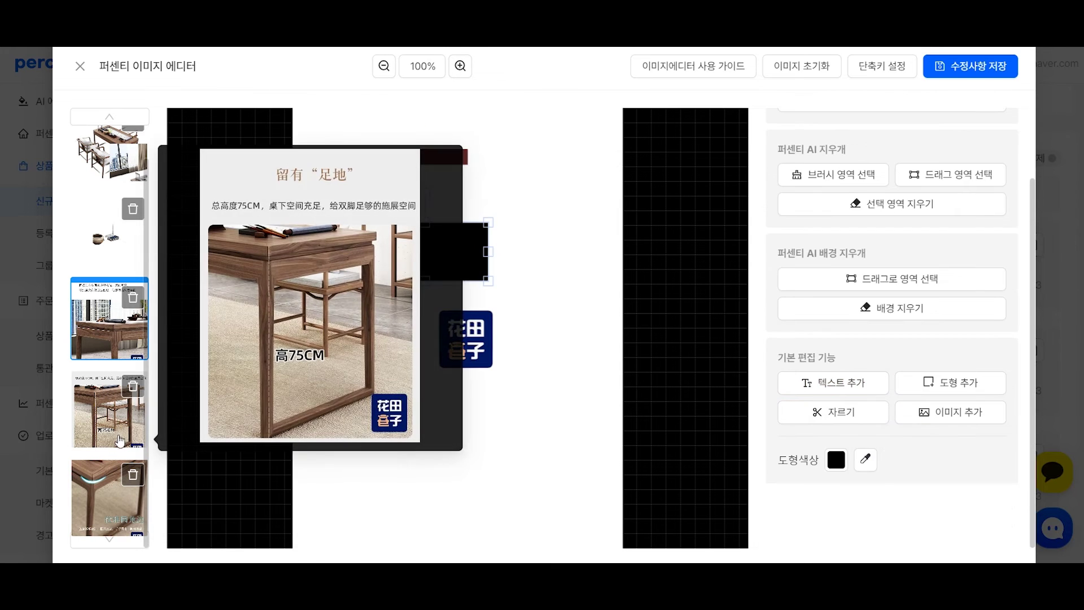
Crop the heading off the fourth thumbnail, trying the 1:1 ratio and extending the crop frame to 774 px high
left_click(119, 440)
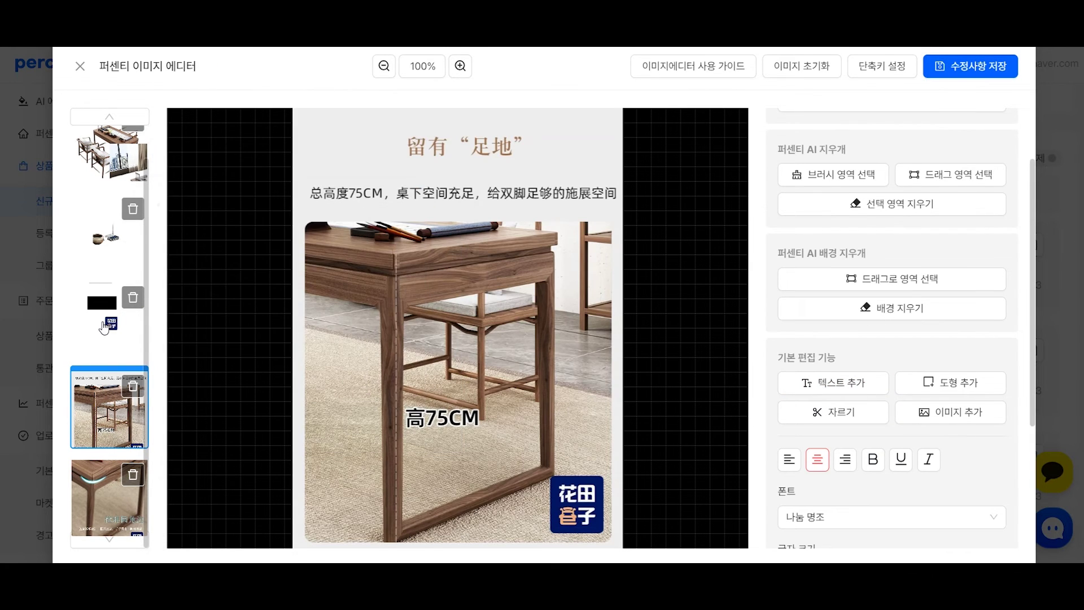
left_click(845, 412)
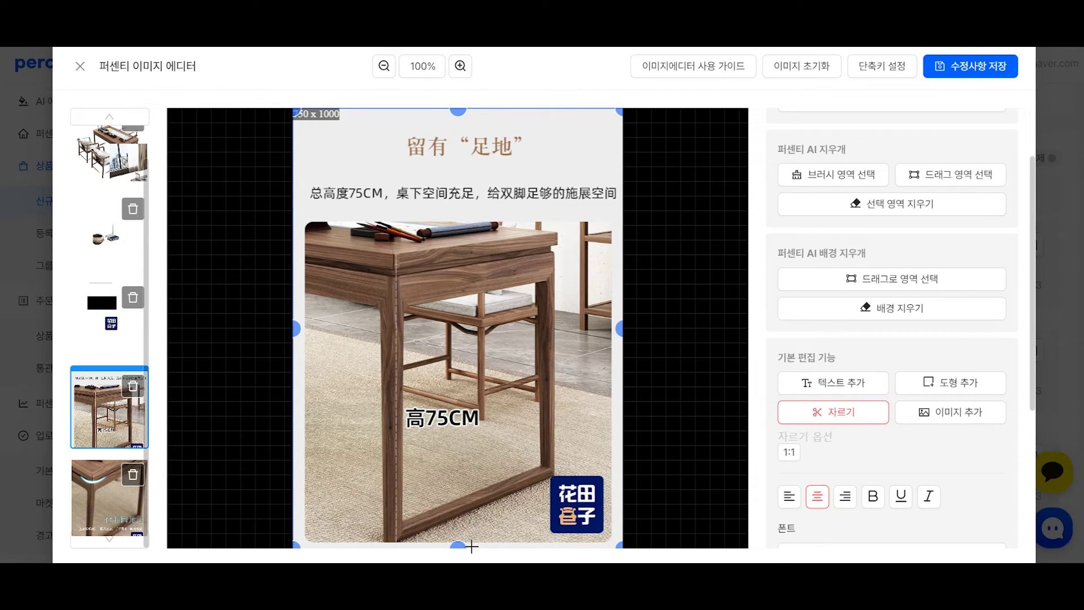
left_click_drag(457, 111, 461, 212)
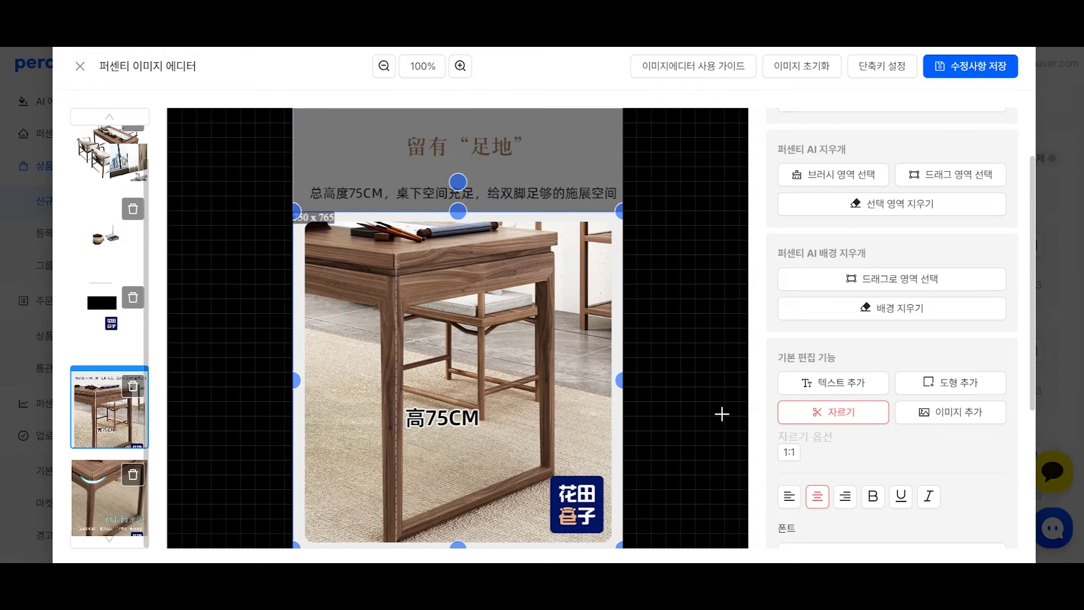
left_click(793, 454)
left_click_drag(529, 390, 526, 432)
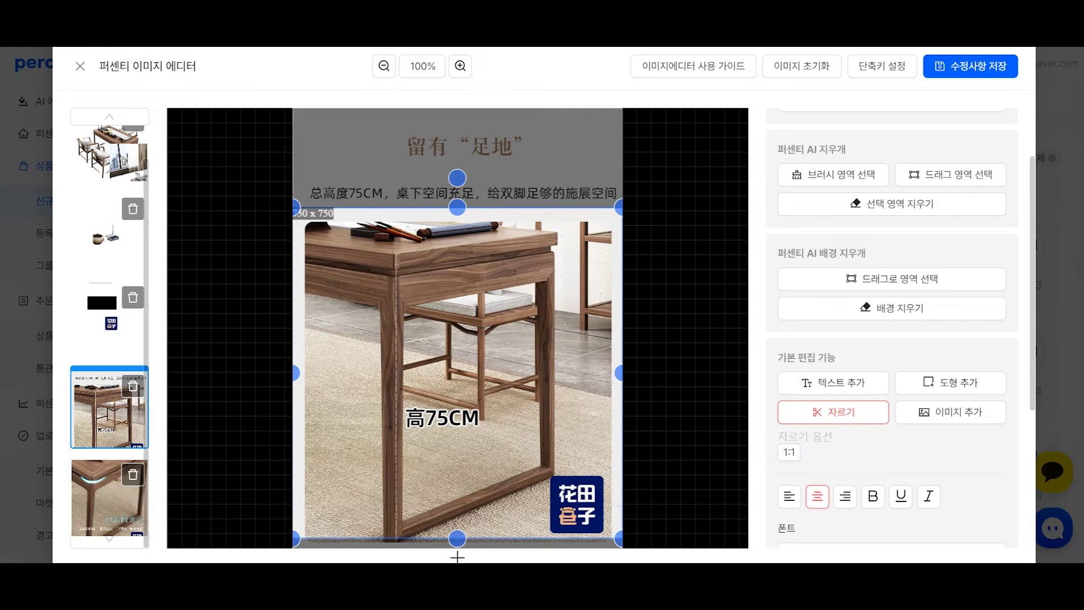
left_click_drag(455, 539, 458, 546)
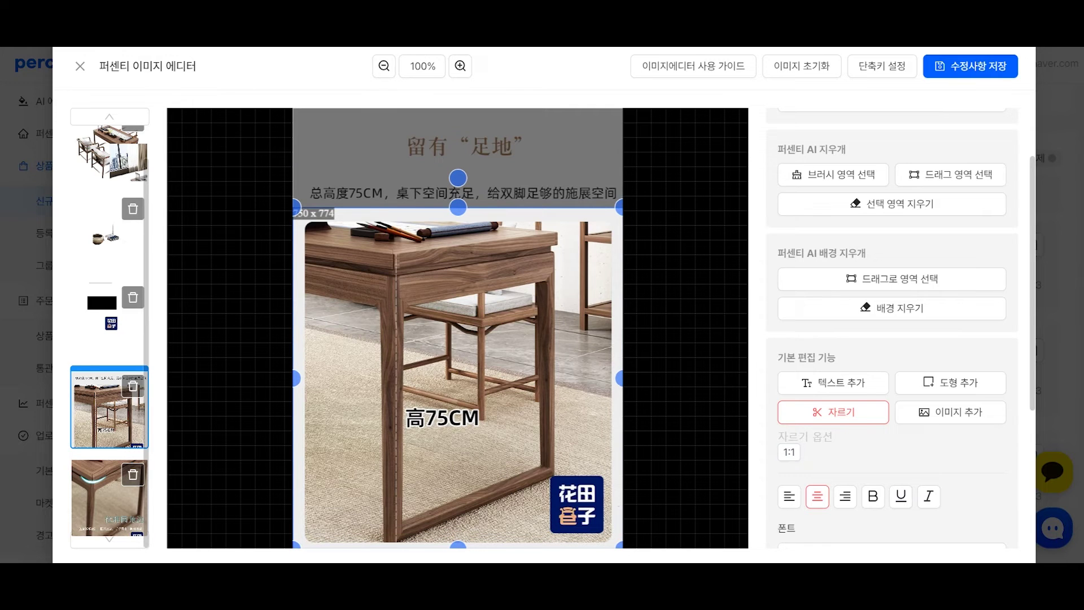
left_click(849, 421)
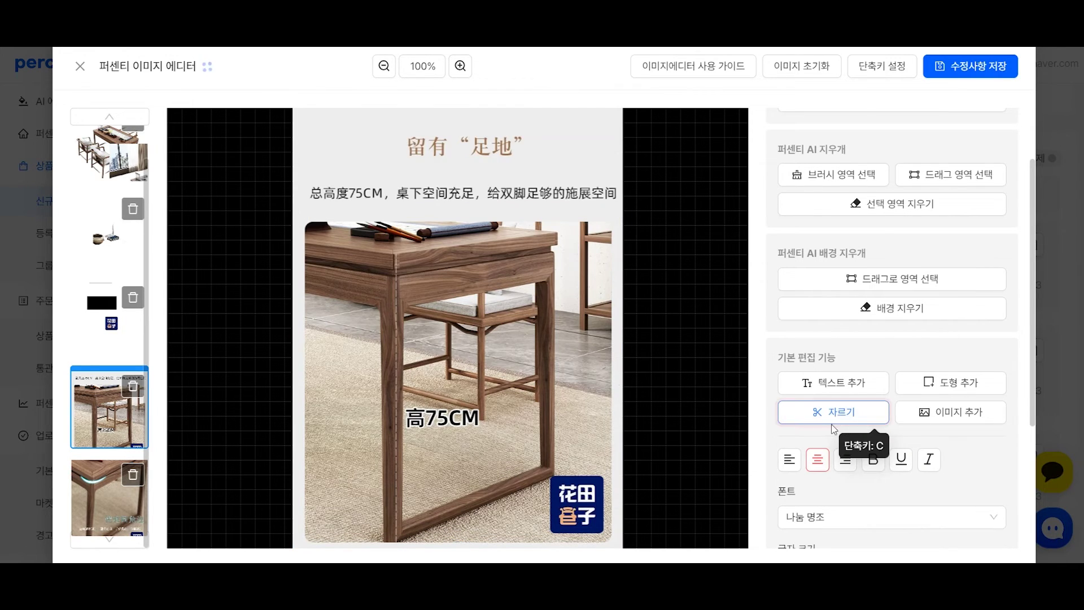
Add the image file kakao_profile1 to the fourth thumbnail and enlarge it over the upper-left corner
scroll(896, 406, "down", 1)
scroll(949, 411, "up", 1)
left_click(950, 412)
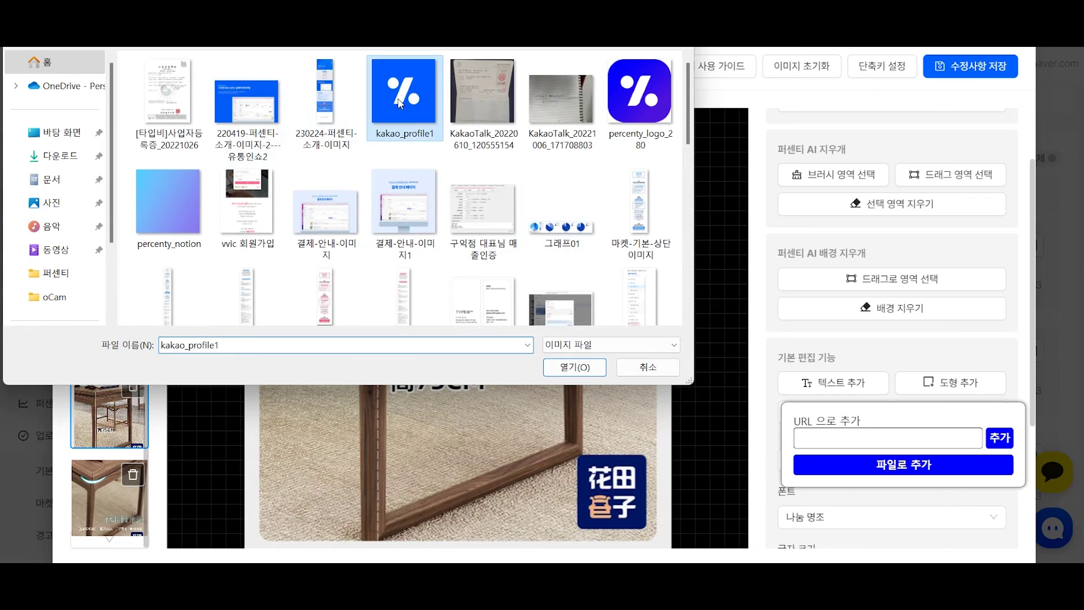
double_click(402, 113)
left_click_drag(343, 214, 348, 212)
left_click_drag(396, 250, 521, 308)
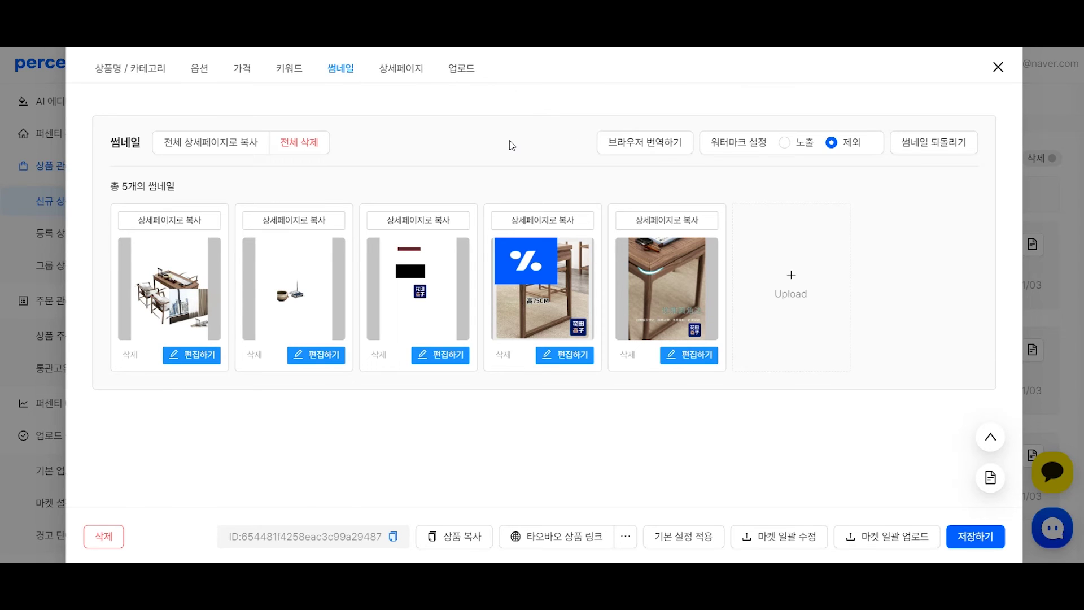
Copy the first two thumbnails to the detail page and check them in its bulk image editor before returning to the thumbnails
left_click(137, 224)
left_click(256, 220)
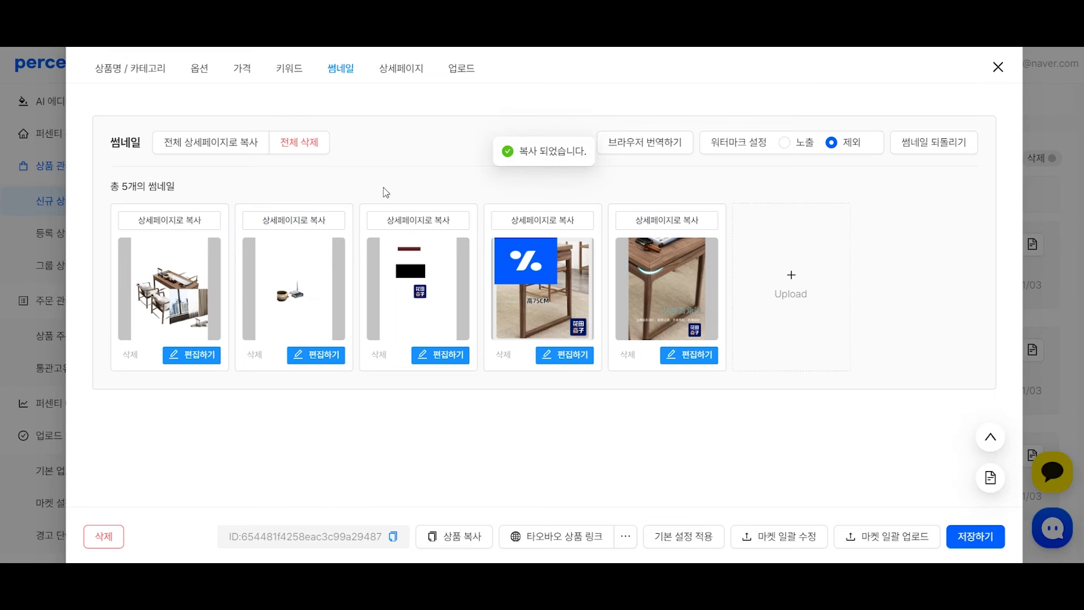
left_click(419, 72)
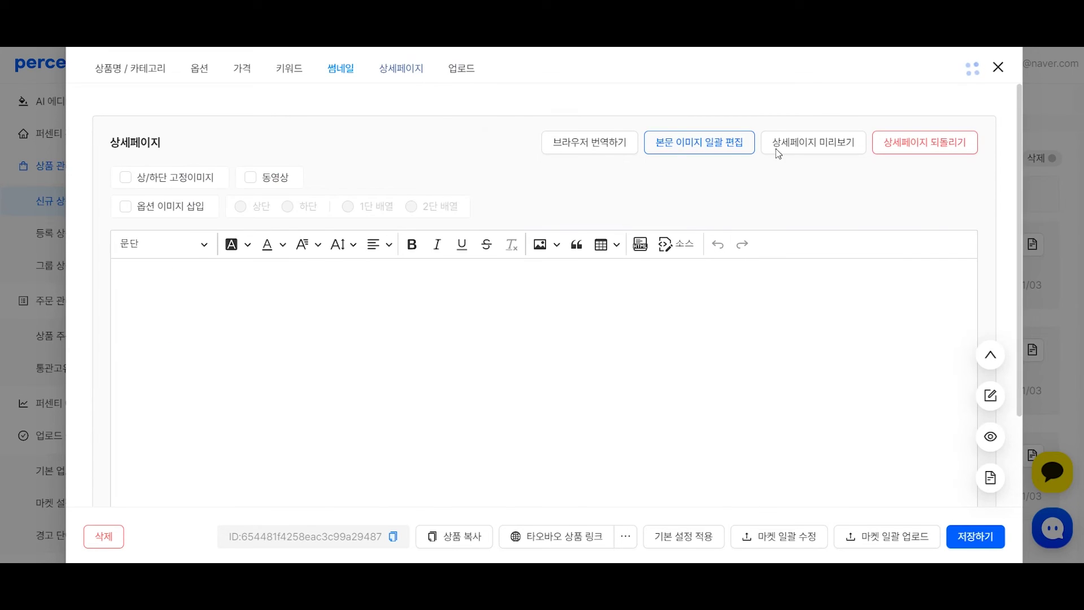
left_click(692, 147)
scroll(561, 330, "down", 10)
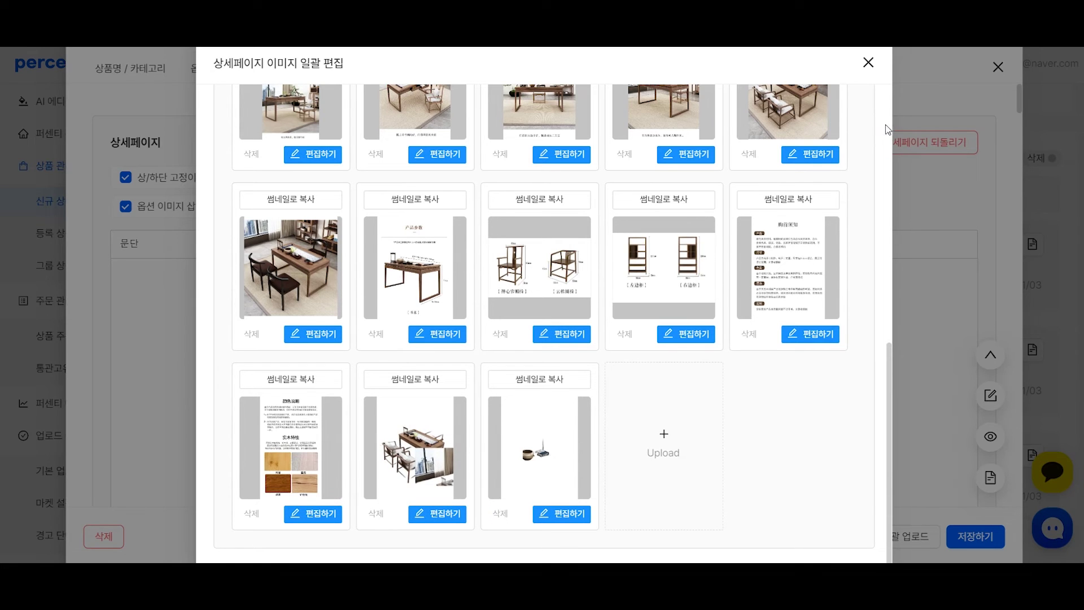
left_click(868, 63)
left_click(354, 76)
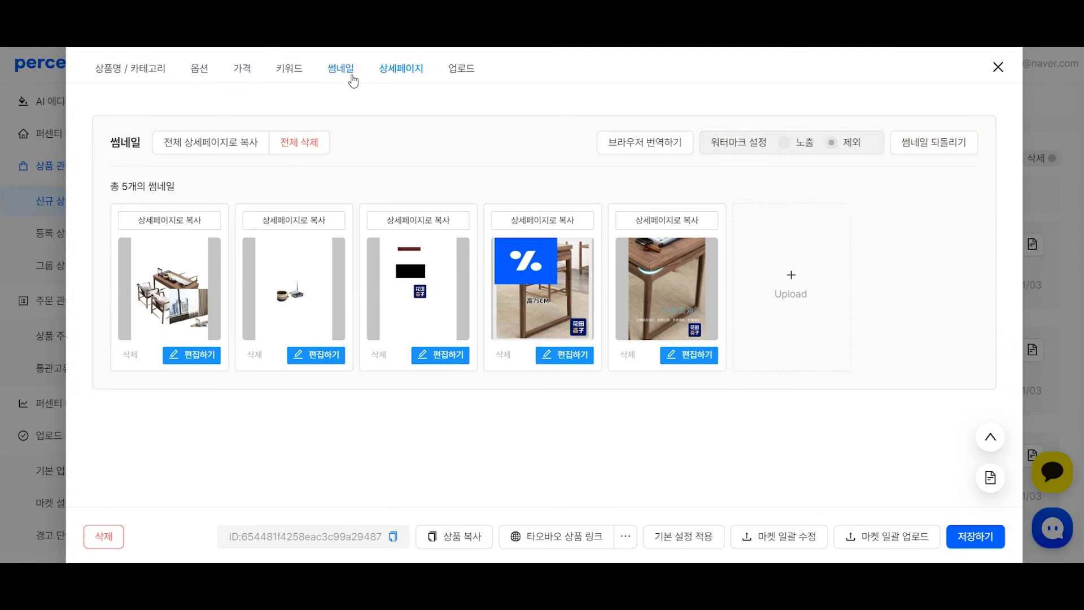
Copy all thumbnails to the detail page and delete the second and third thumbnails
left_click(194, 141)
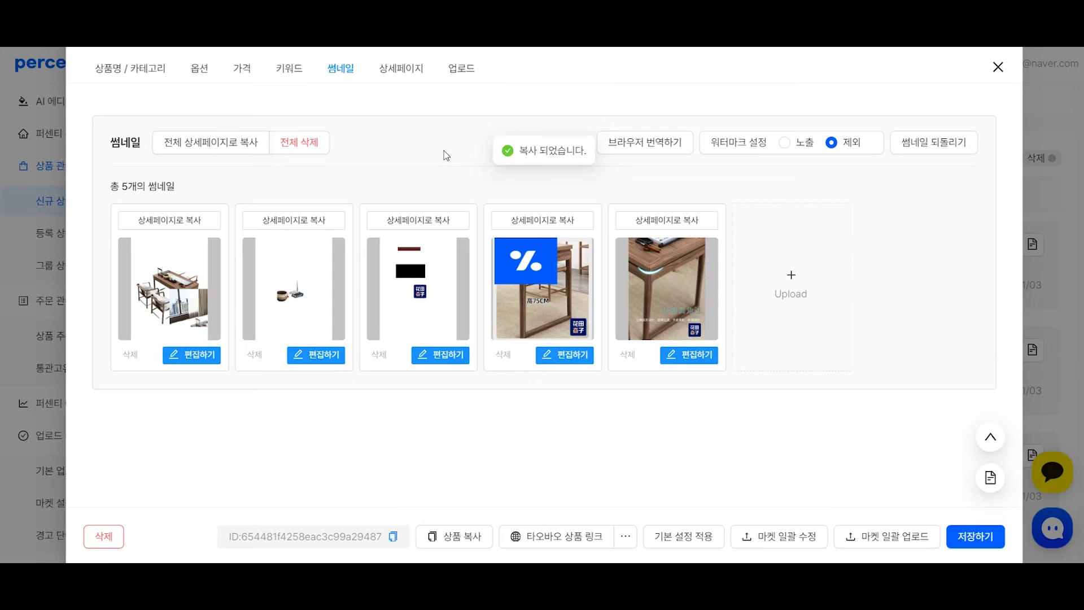
left_click(254, 356)
left_click(253, 355)
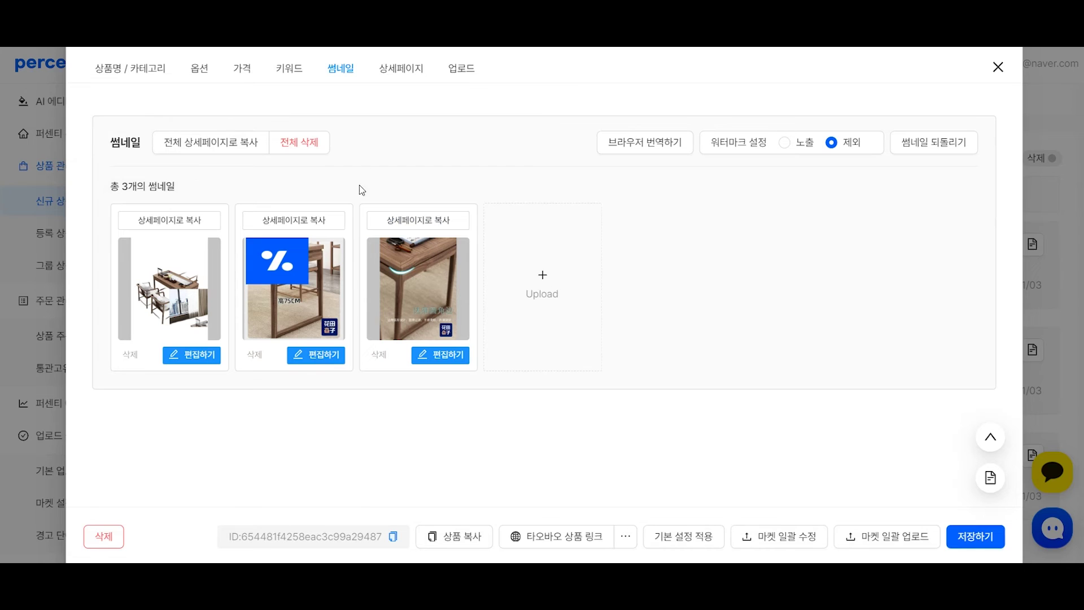
Upload the kakao_profile1 image as an additional thumbnail, and restore the most recently saved thumbnails
left_click(548, 294)
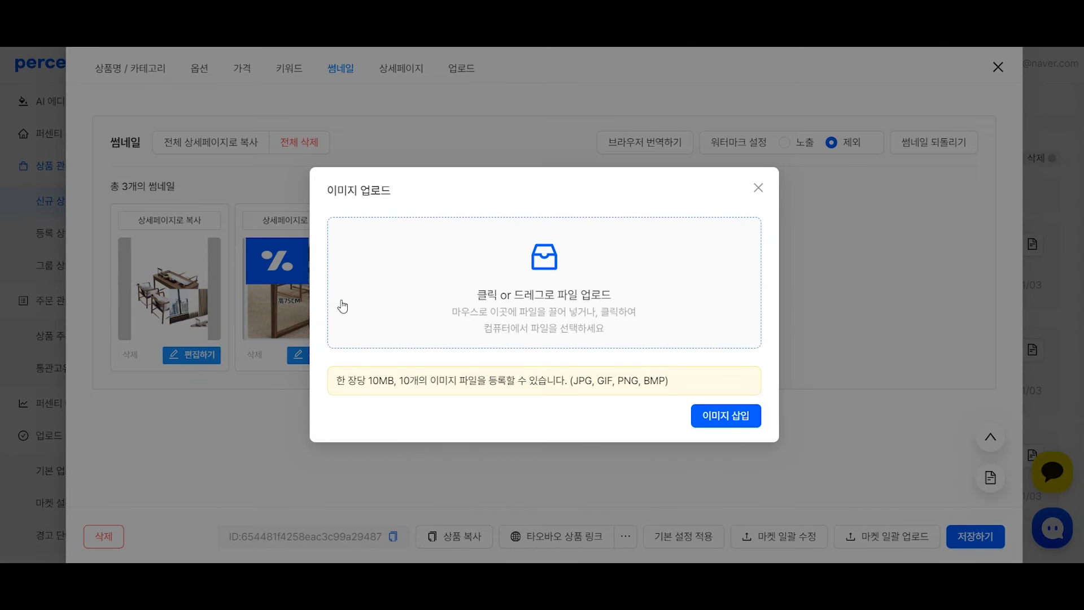
left_click(568, 317)
double_click(386, 85)
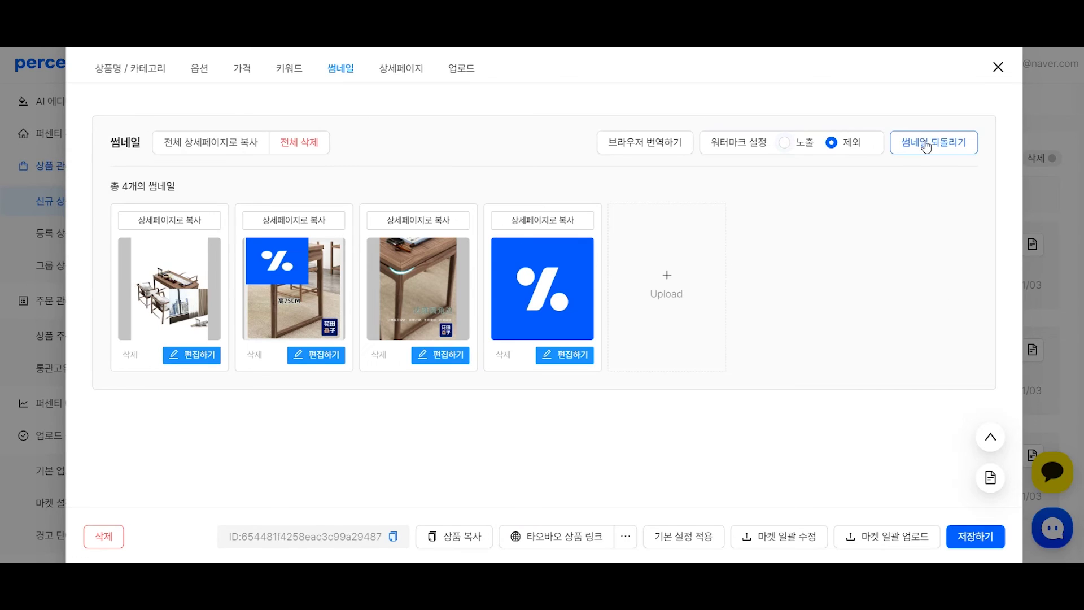
left_click(929, 144)
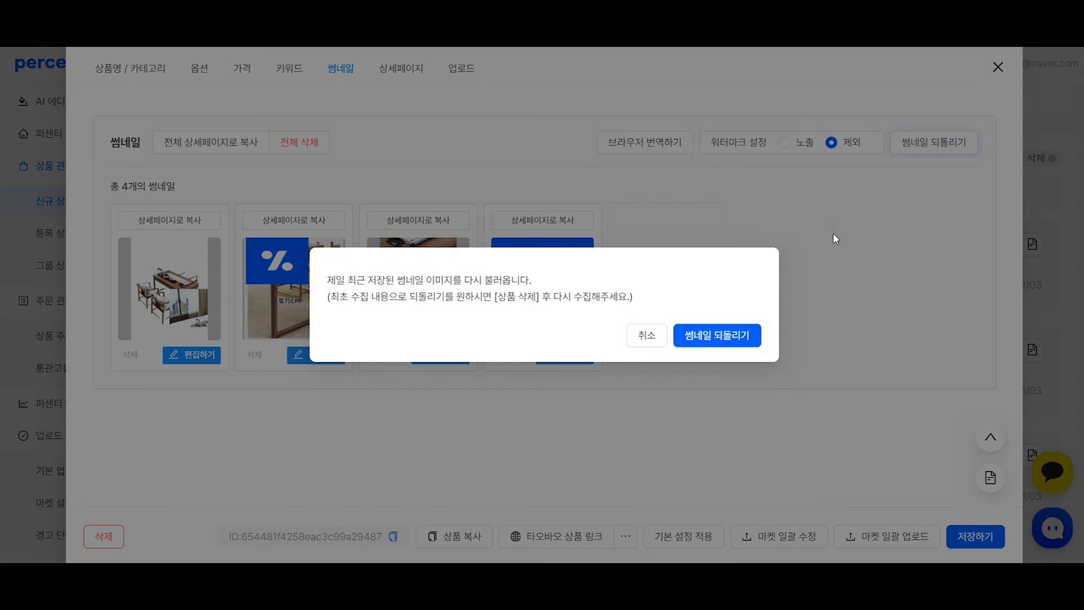
left_click(735, 344)
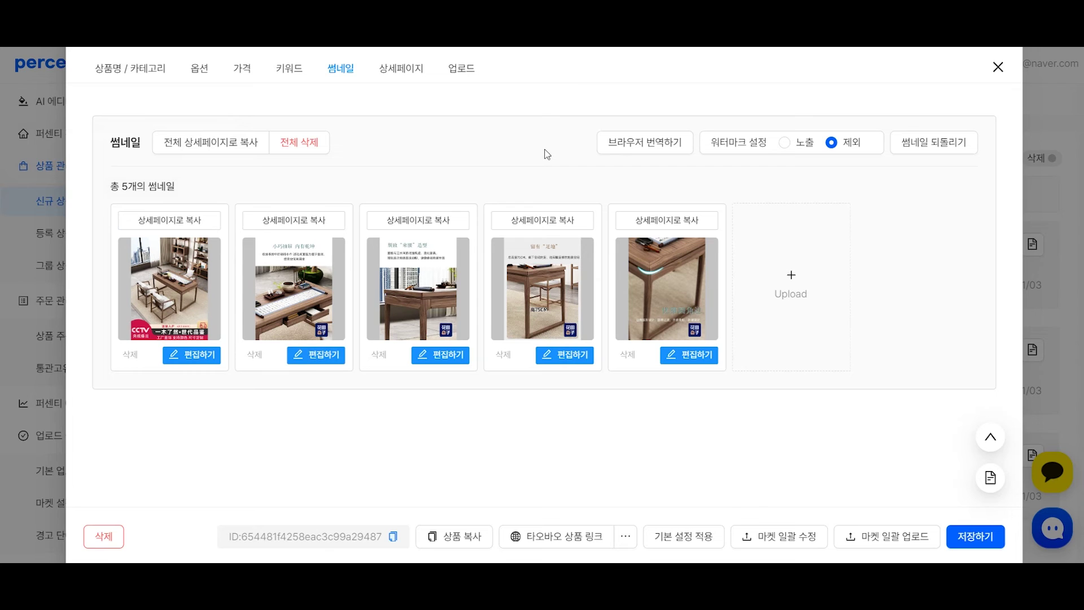
Translate the first option image into Korean with browser translation and place the result in its translated-image slot
left_click(619, 150)
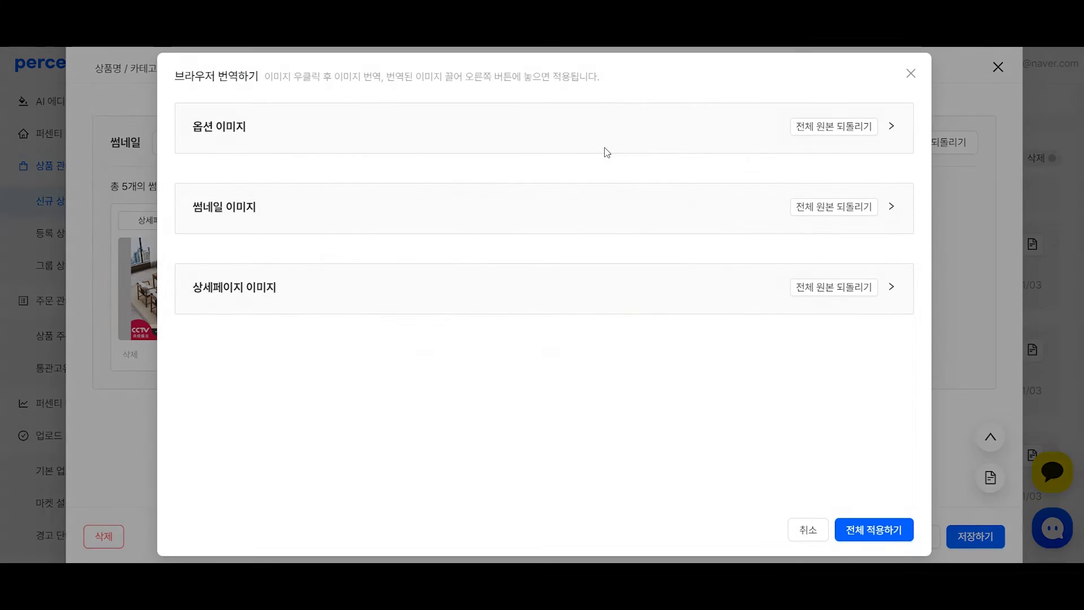
left_click(568, 133)
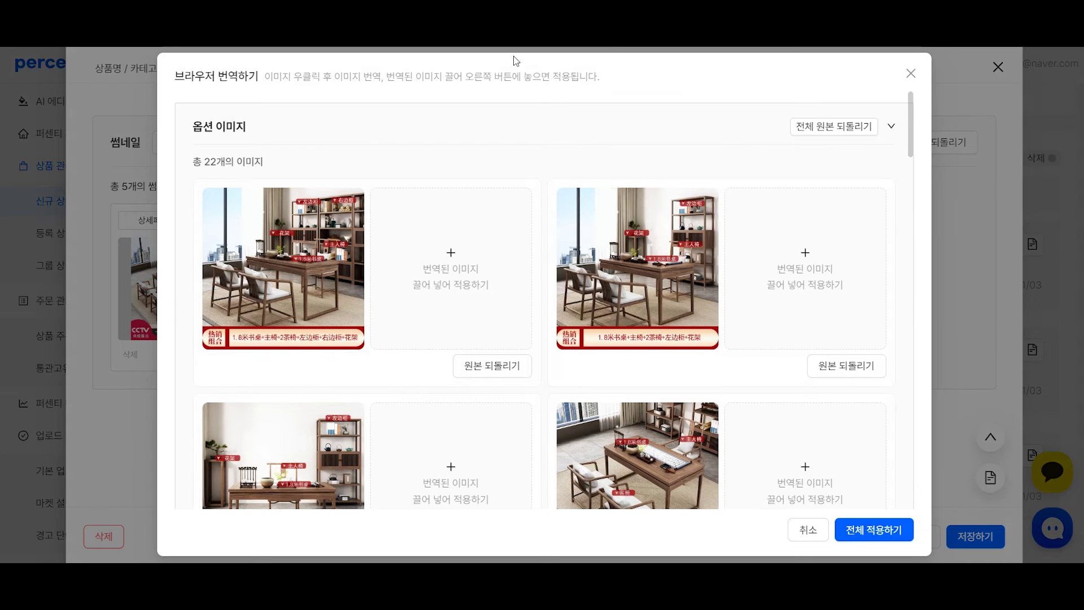
right_click(275, 245)
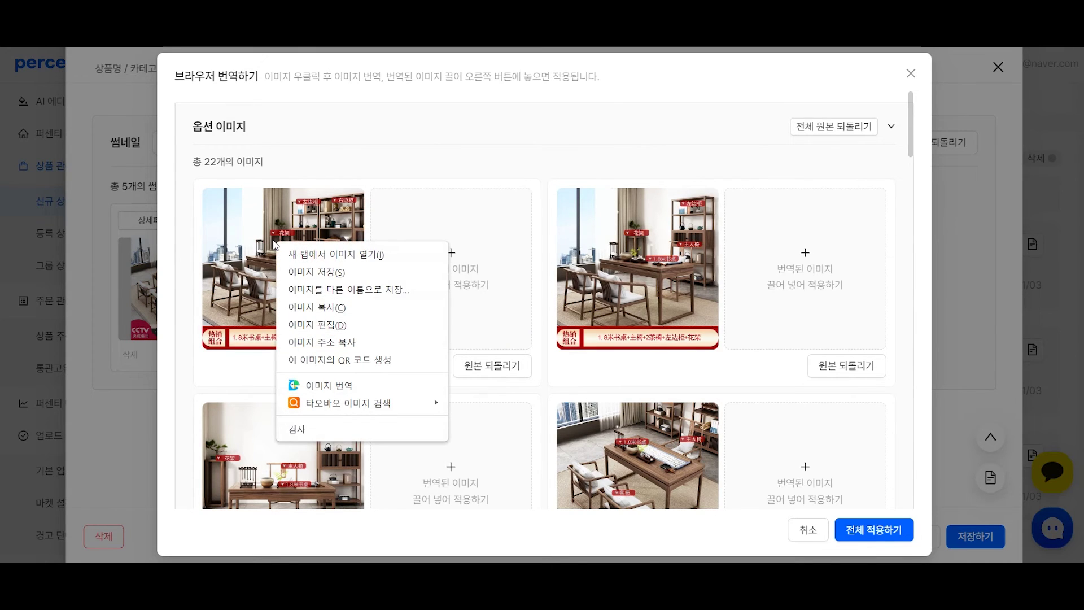
left_click(361, 391)
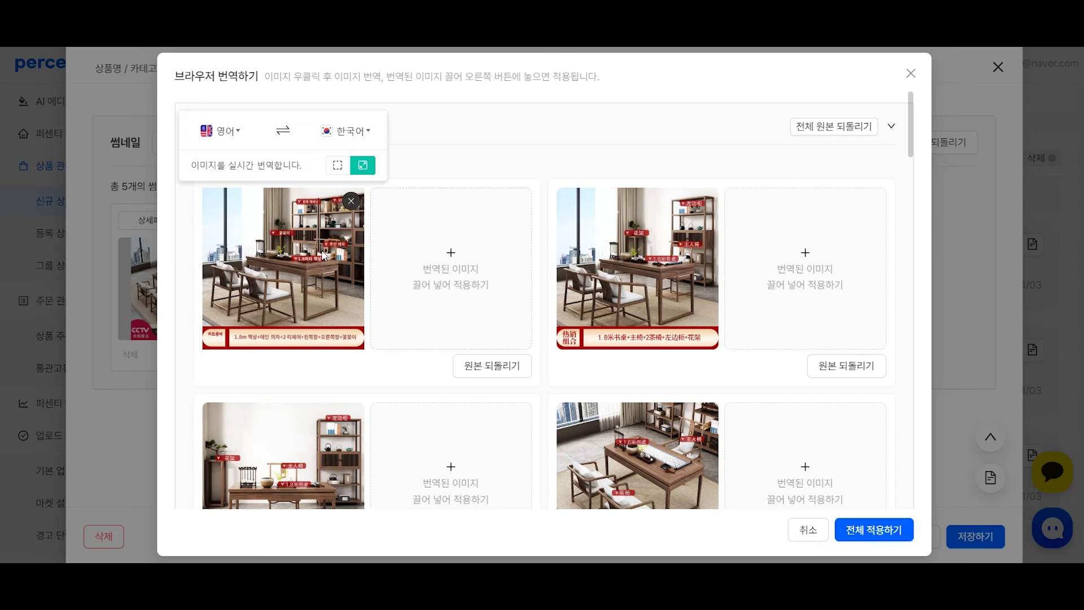
left_click_drag(299, 279, 513, 298)
Translate the second option image into Korean, place it in its translated-image slot and apply all translations
right_click(620, 199)
left_click(659, 283)
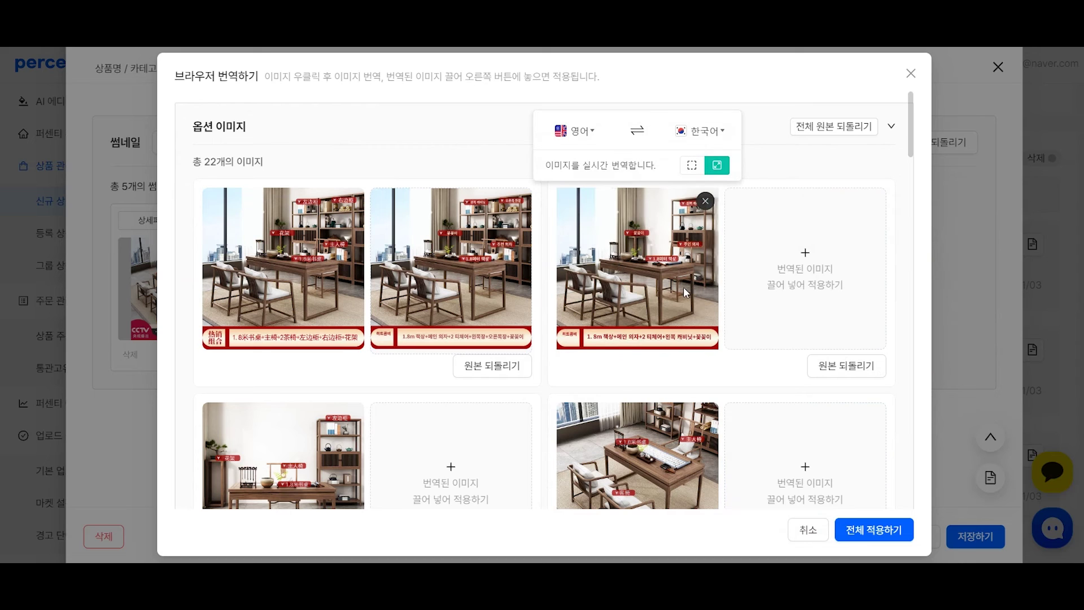
left_click_drag(665, 289, 802, 285)
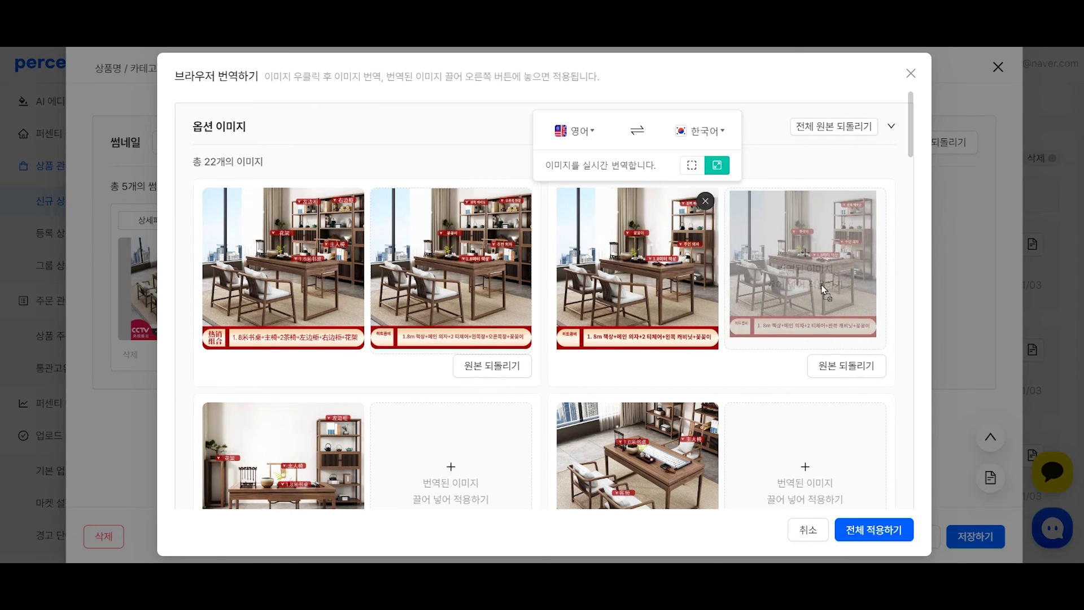
left_click(842, 530)
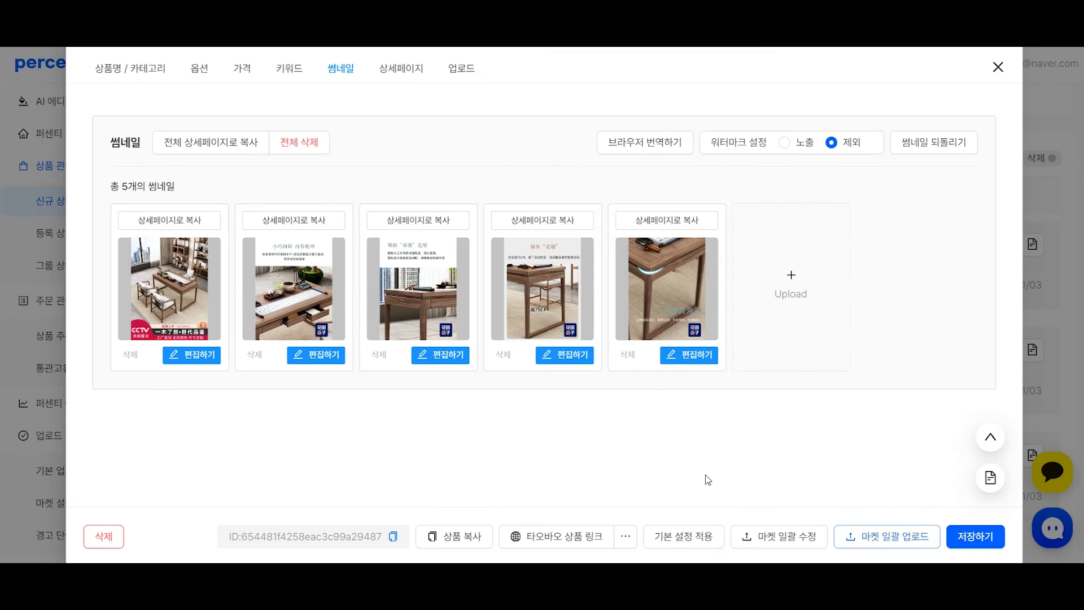
Check the images in the product's option list after applying the translations
left_click(199, 66)
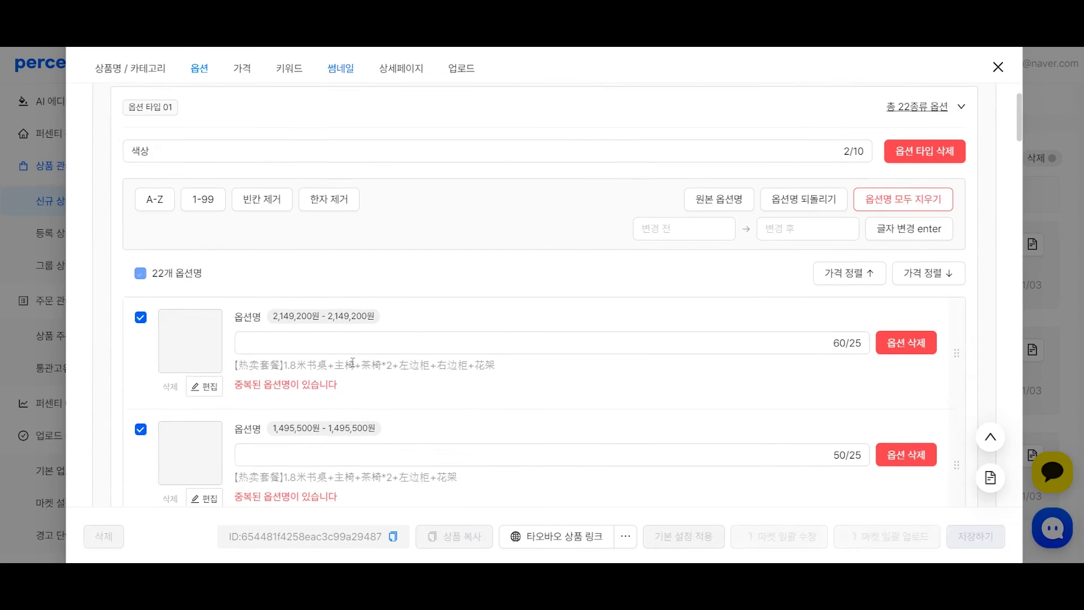
left_click(206, 421)
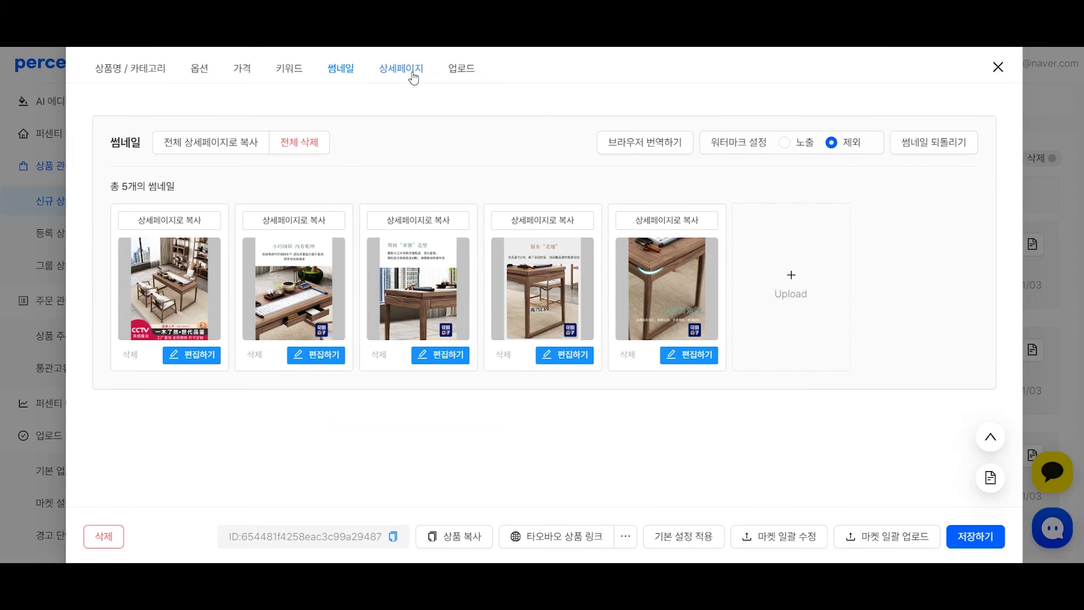
Add a line of bold, italic and underlined text "ㅈㄷㅈㄷ" above the first detail page image
left_click(413, 79)
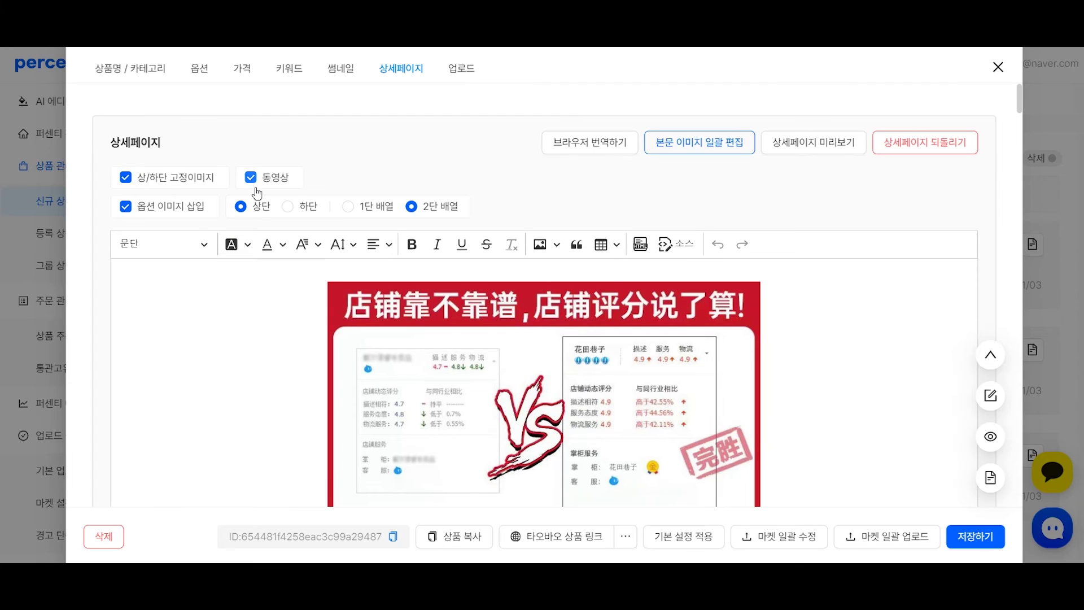
left_click(396, 270)
key("Return")
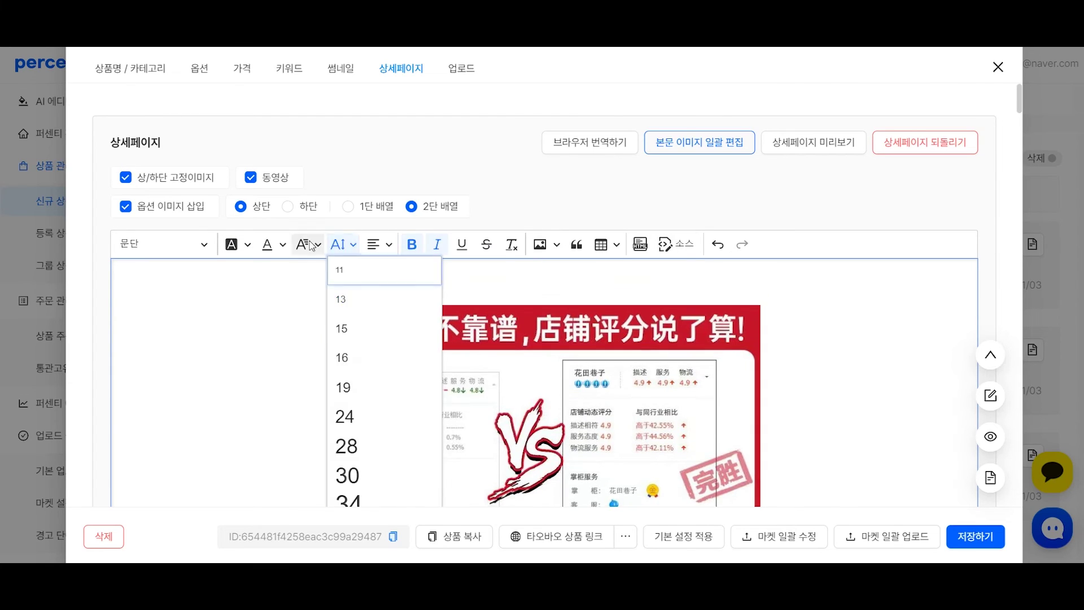
left_click(314, 244)
left_click(462, 245)
left_click(446, 283)
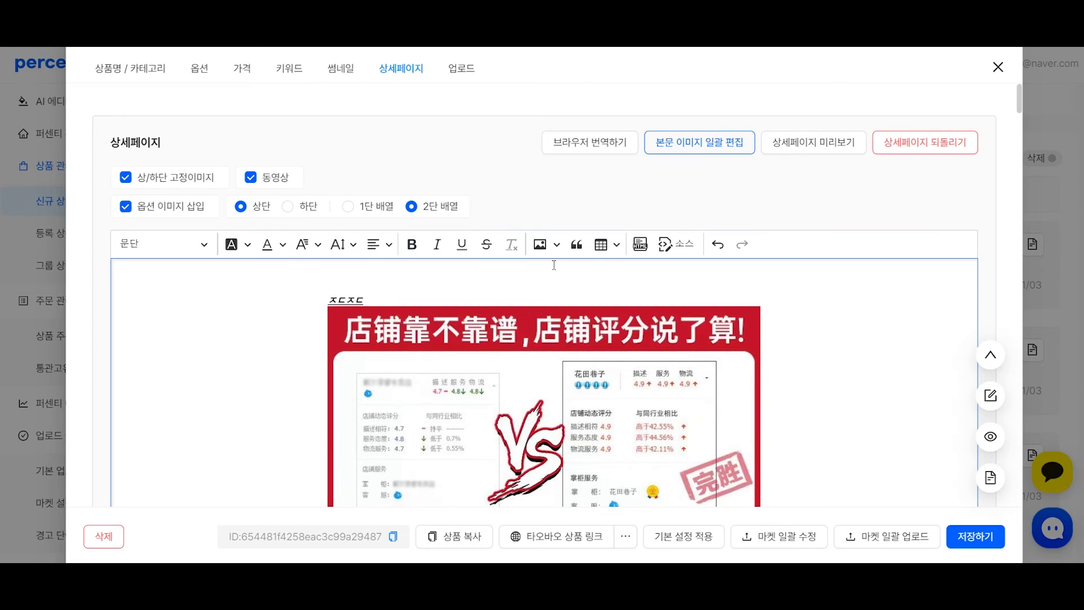
Insert the kakao_profile1 image at the start of the detail page with the text "ㅈㄷㄱㅈㄷ" above it
left_click(554, 247)
left_click(540, 244)
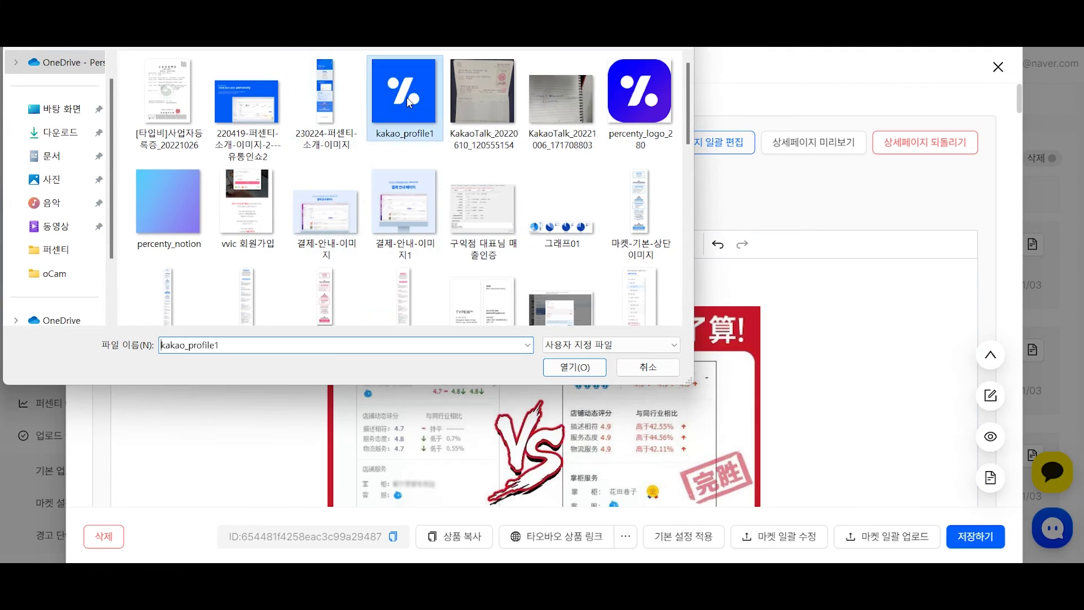
double_click(410, 102)
type("ㅈㄷㄱㅈㄷ")
left_click(576, 244)
Insert a table of 6 rows and 7 columns in the detail page and enter "ㄱㅈㄷㄱㅈㄷㄱㄱ" in its first cell
left_click(616, 247)
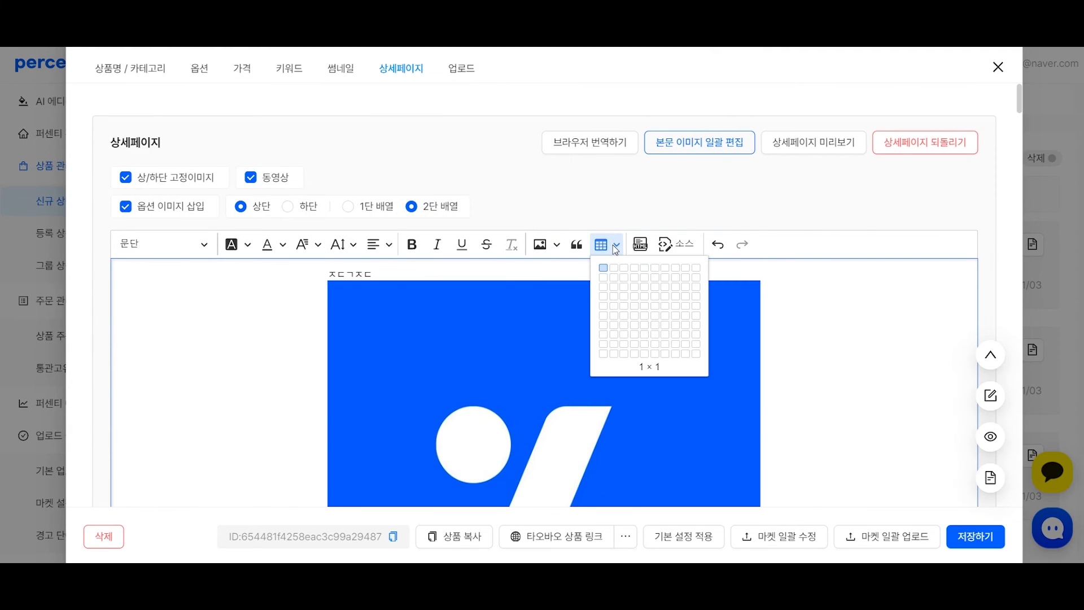
left_click(664, 315)
type("ㄱㅈㄷ")
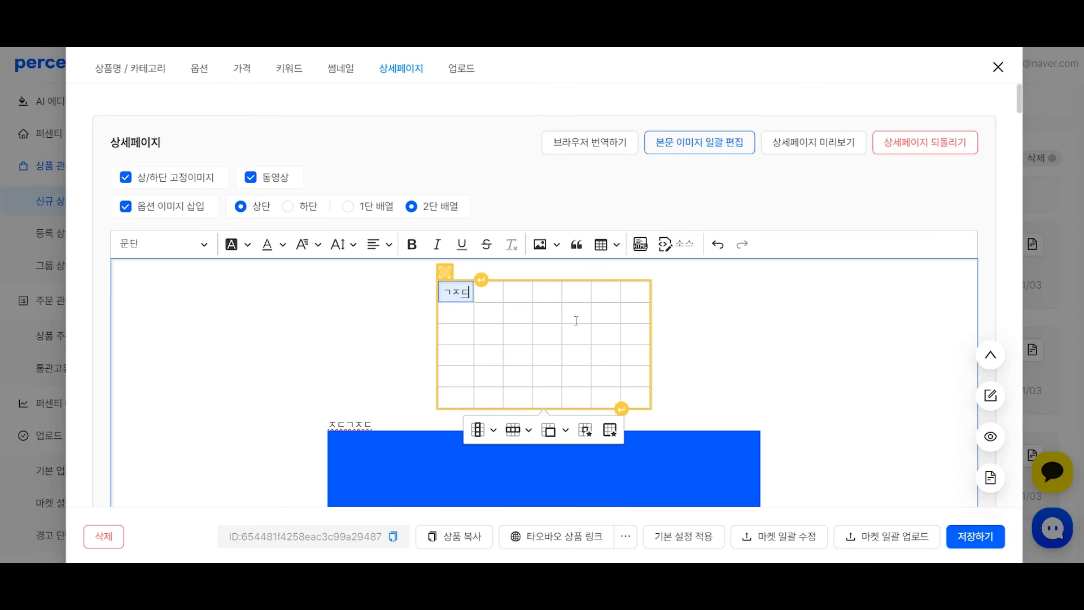
type("ㄱㅈㄷㄱㄱ")
Insert an HTML snippet below the table and enter "ㄱㅈㄷ" as its content
left_click(641, 244)
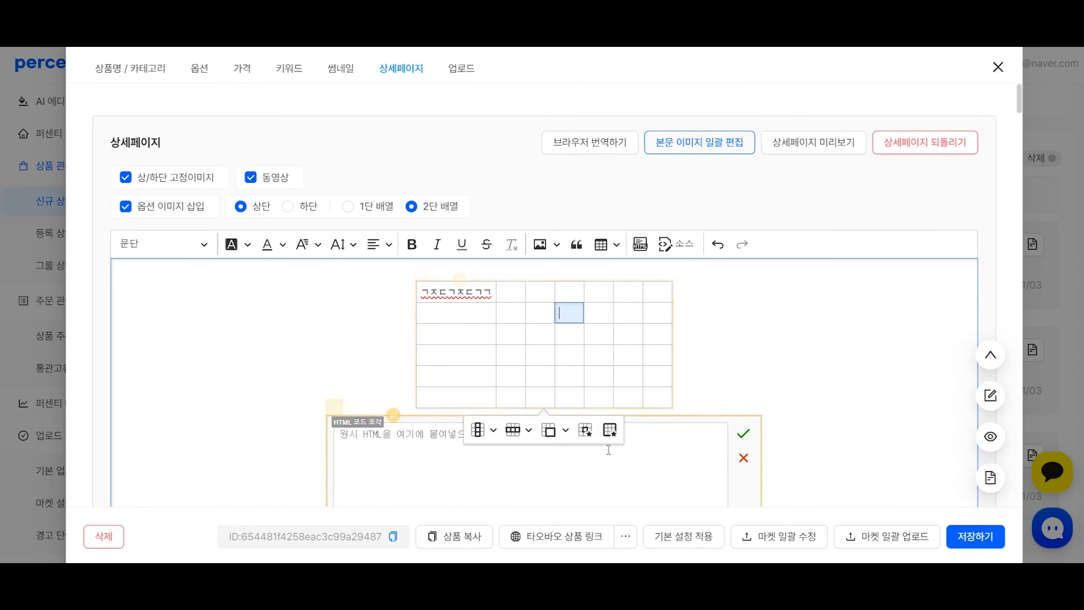
type("ㄱㅈㄷ")
scroll(915, 368, "down", 2)
scroll(916, 368, "up", 2)
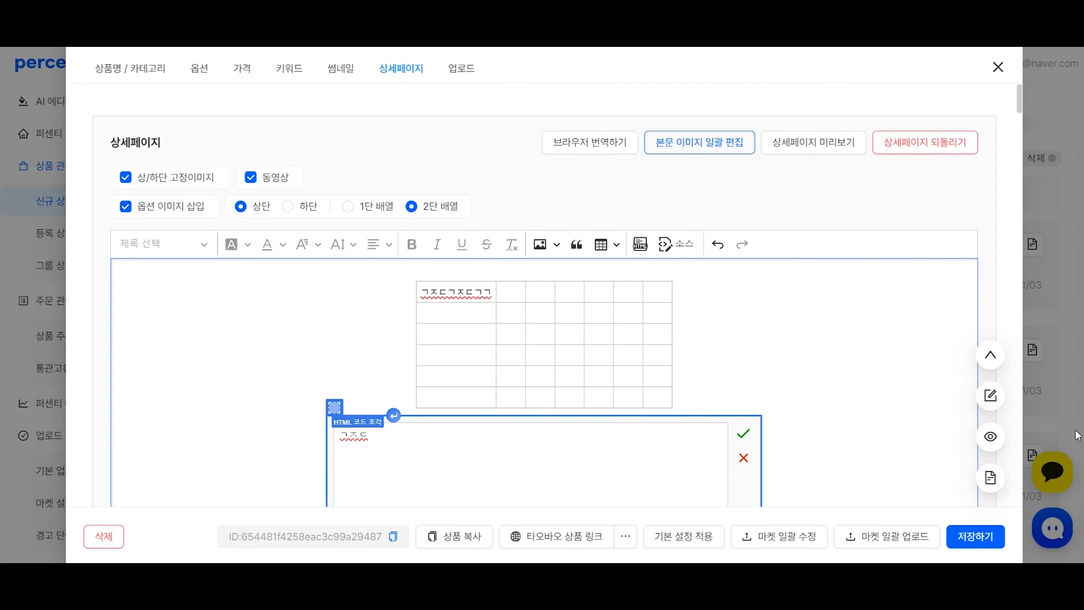
Look through the detail page images in the bulk image editor and close it
left_click(991, 395)
left_click(868, 64)
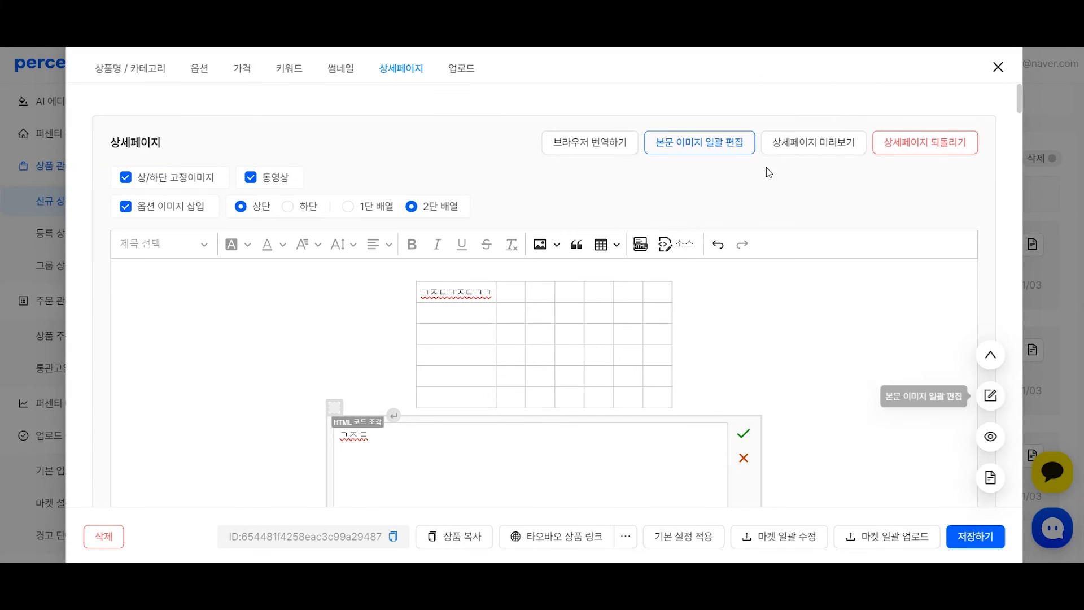
left_click(716, 148)
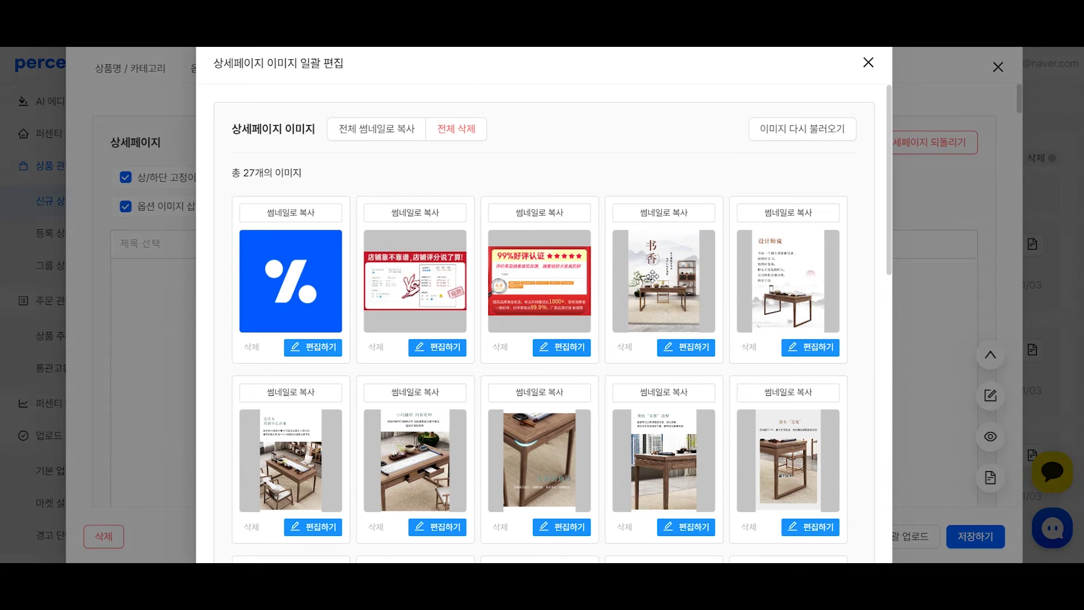
scroll(554, 261, "down", 4)
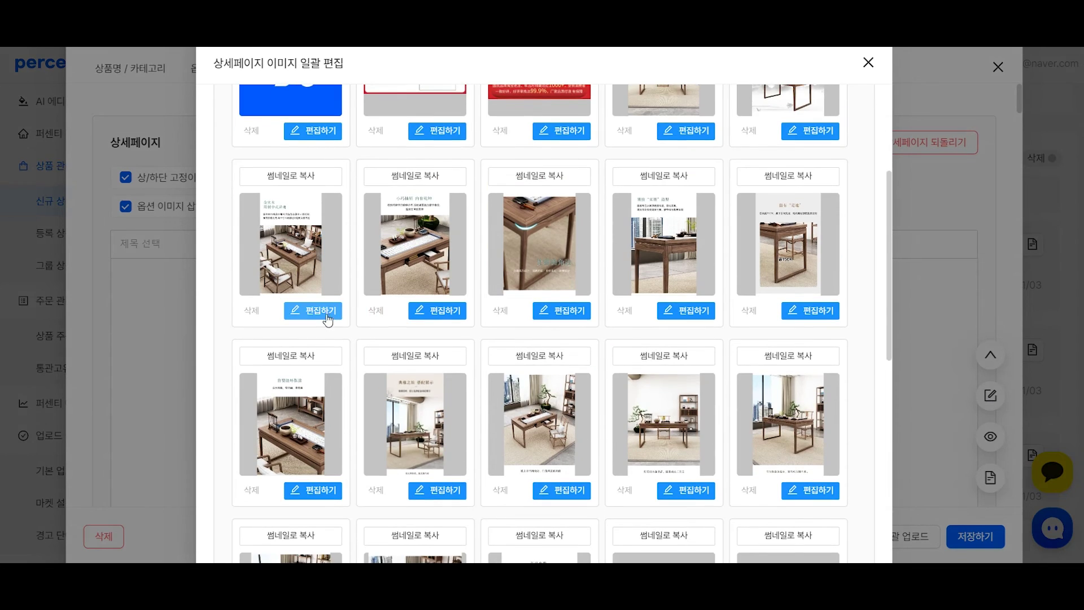
left_click(983, 442)
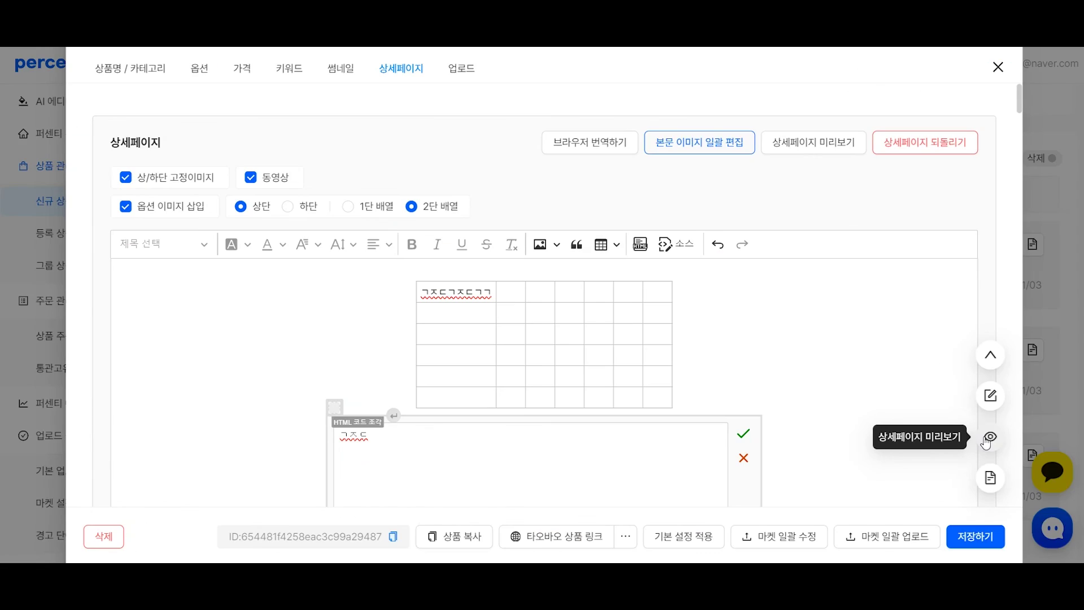
Preview the whole detail page, including the shipping notice and product images, and close the preview
left_click(985, 442)
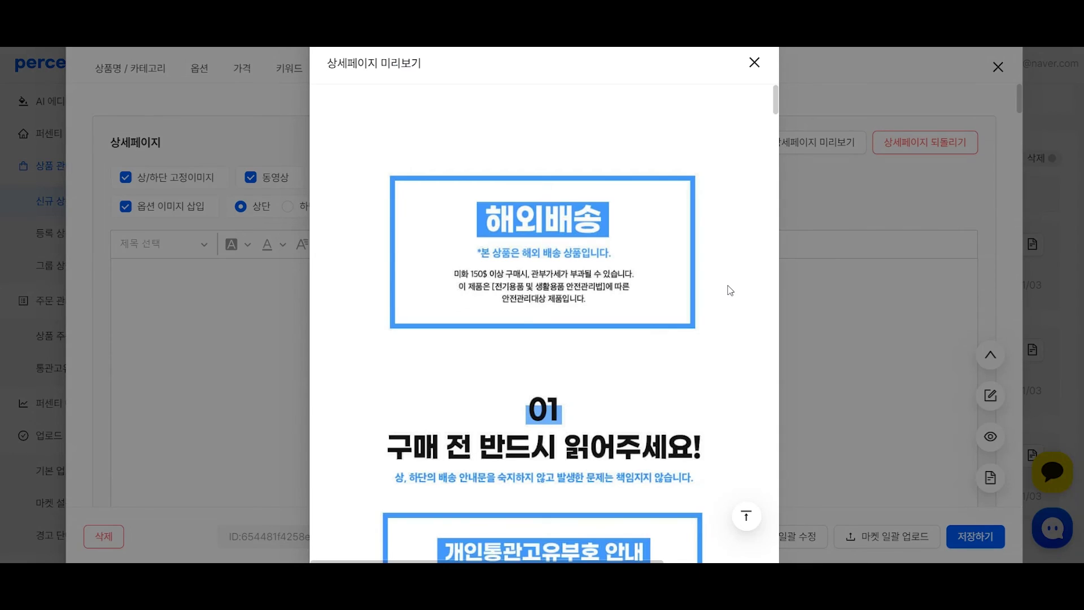
scroll(661, 300, "down", 20)
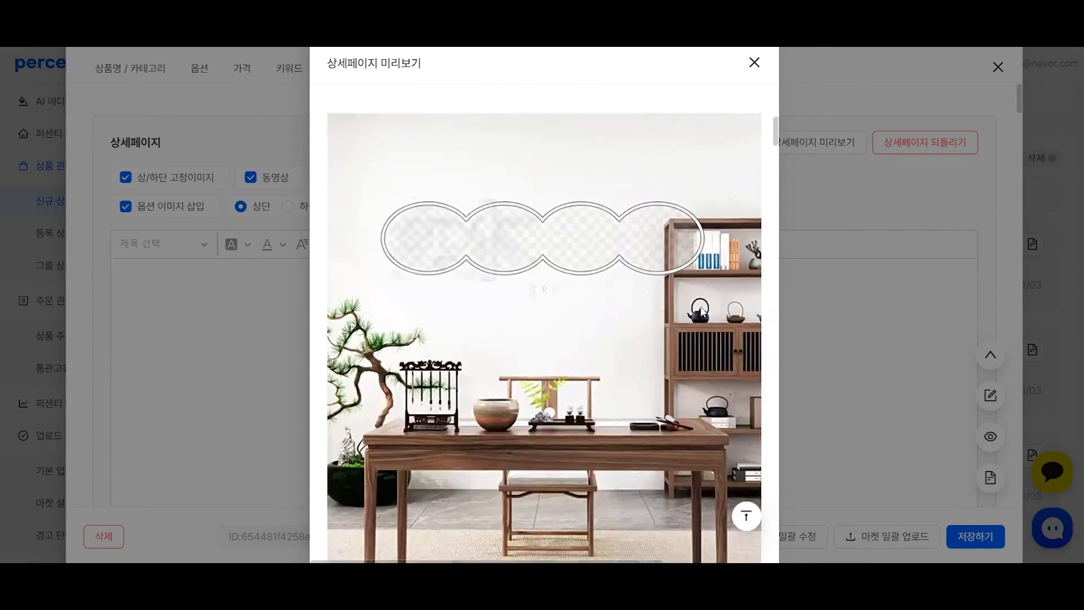
scroll(781, 222, "down", 5)
left_click_drag(781, 182, 781, 377)
left_click(754, 63)
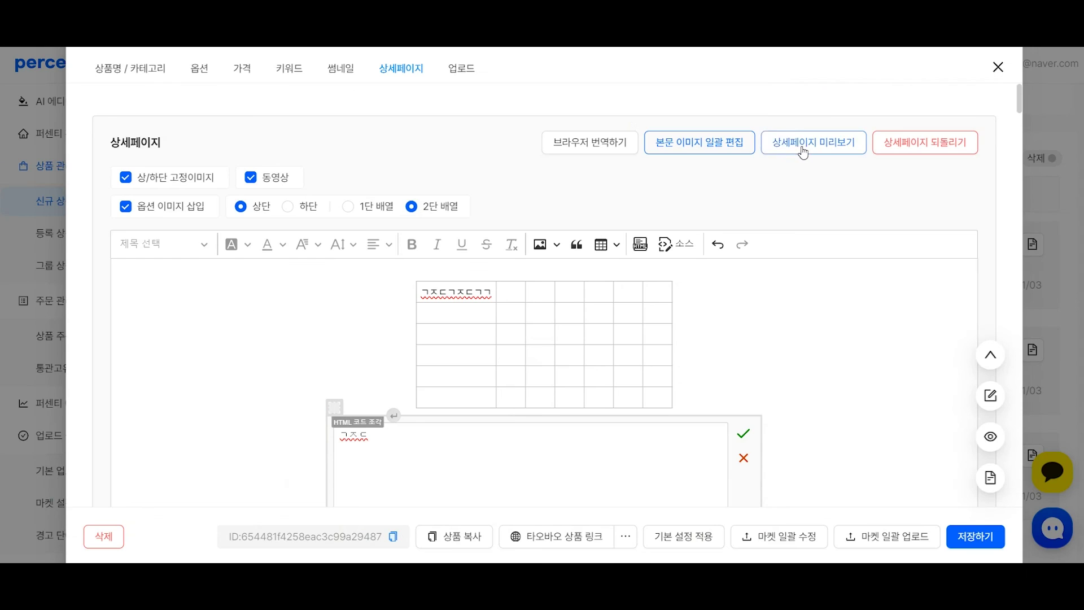
left_click(801, 143)
left_click(754, 63)
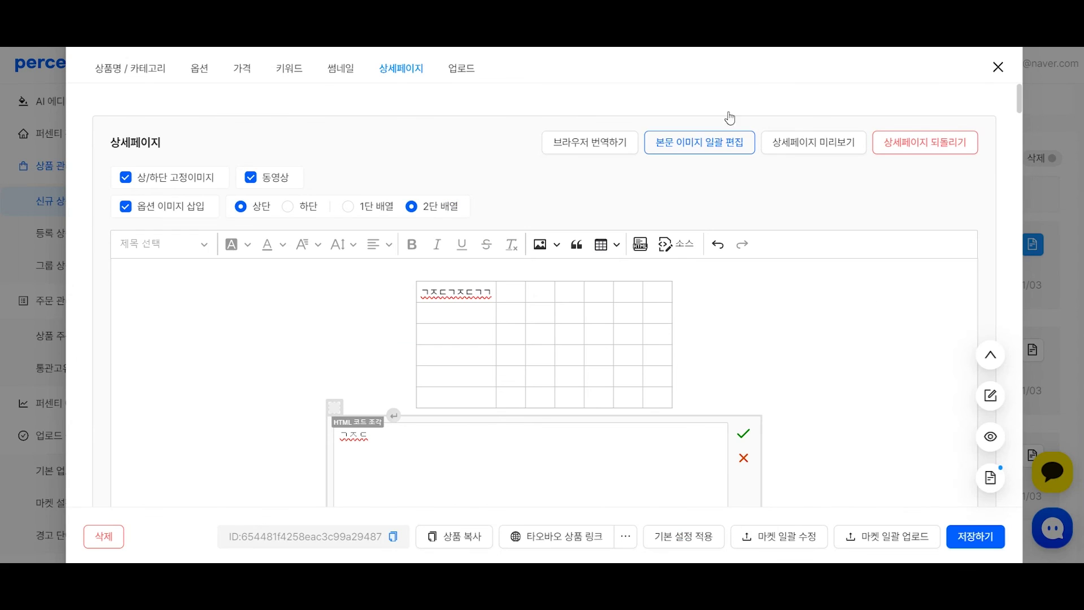
Review the upload settings in the common section and the product information disclosure section
left_click(458, 70)
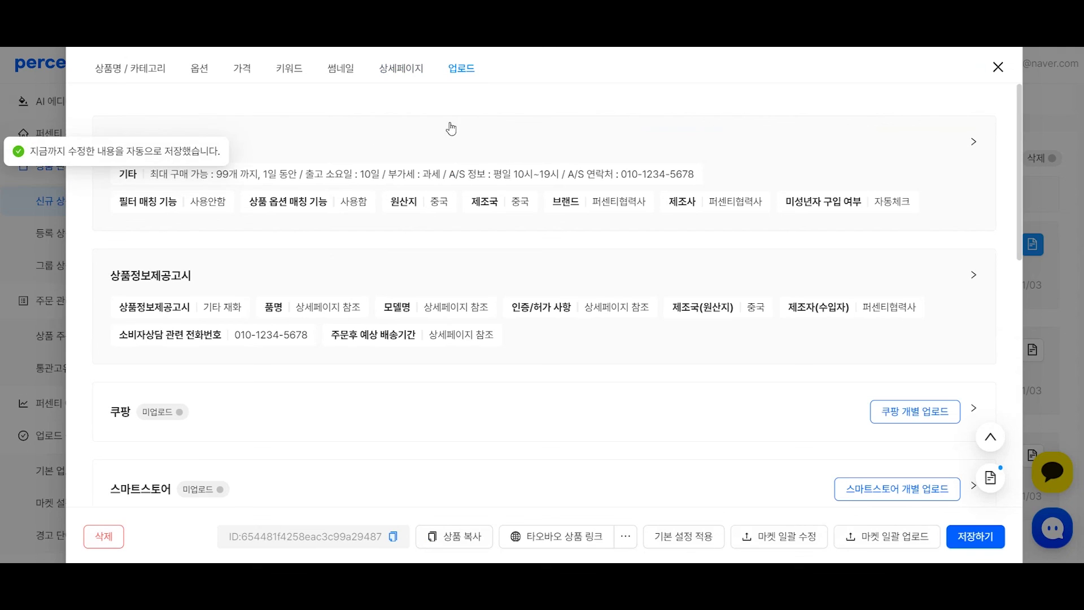
left_click(465, 148)
scroll(621, 248, "down", 1)
scroll(621, 249, "down", 1)
left_click(334, 375)
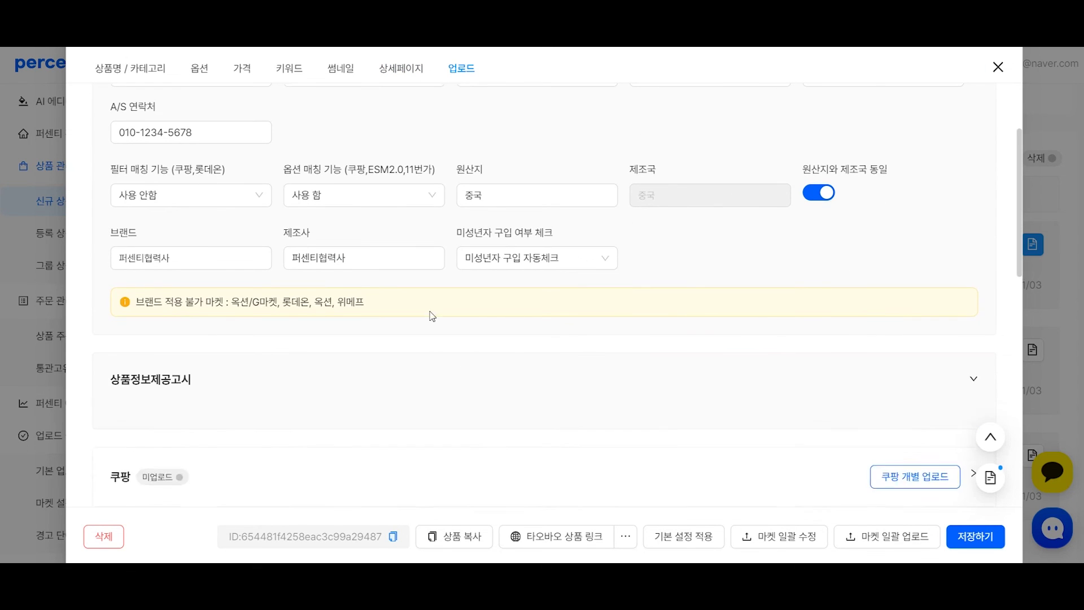
scroll(529, 355, "up", 6)
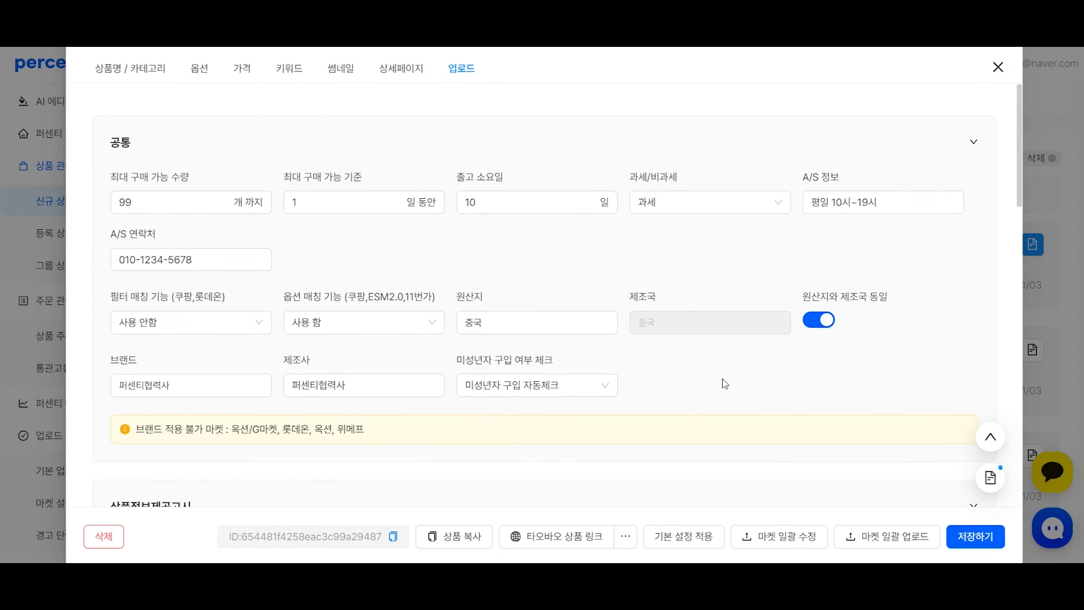
left_click(323, 161)
scroll(412, 245, "down", 3)
scroll(491, 278, "up", 1)
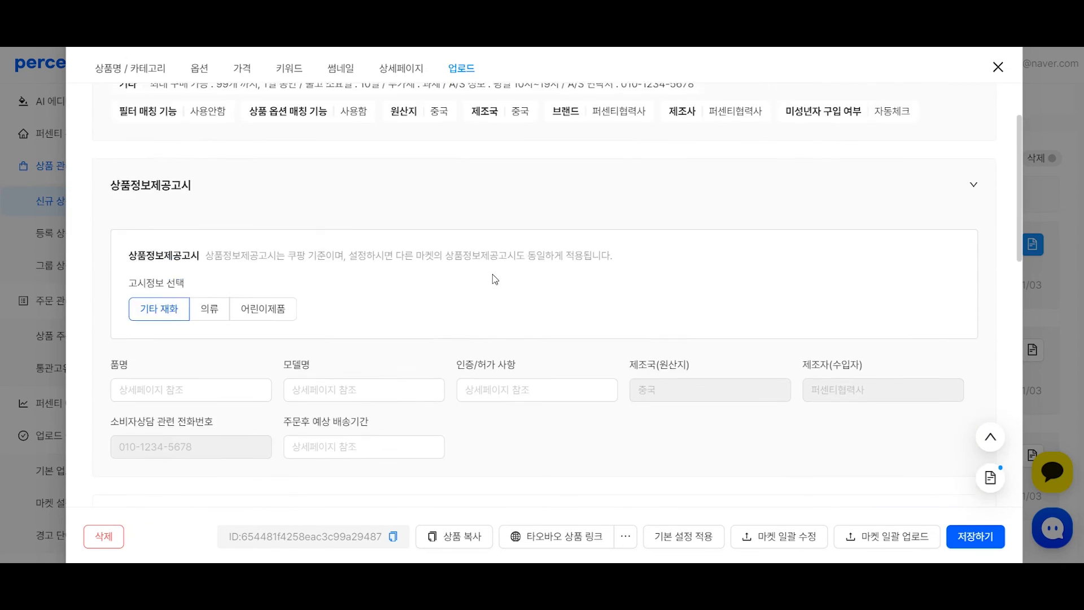
Set the product's bulk market upload to every market except 롯데온, with "2. 최저 옵션가 기준" as the representative price rule
scroll(480, 351, "down", 2)
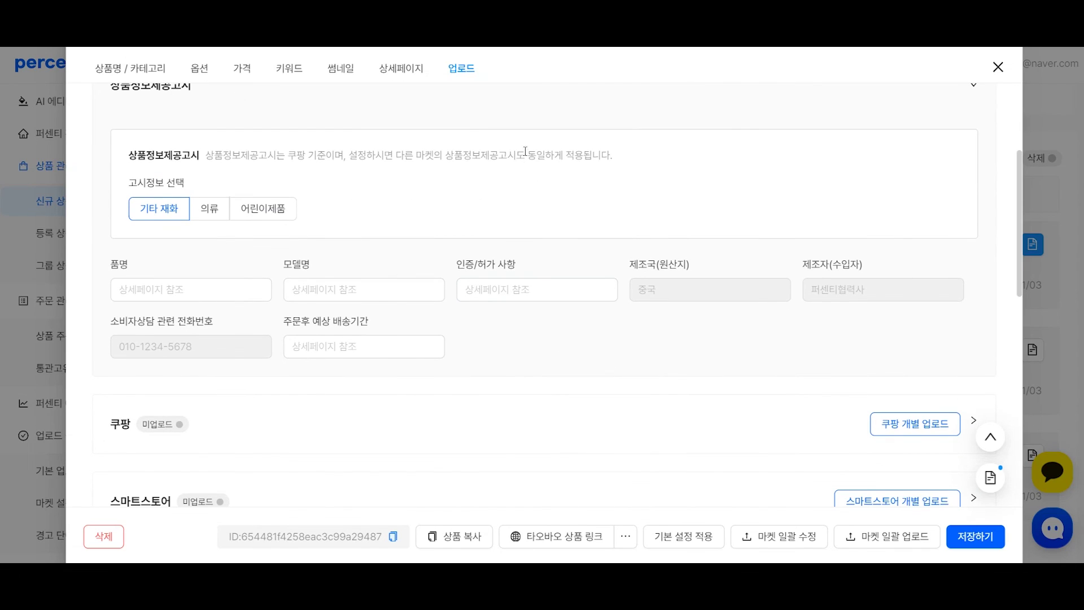
scroll(661, 214, "down", 1)
scroll(672, 293, "up", 2)
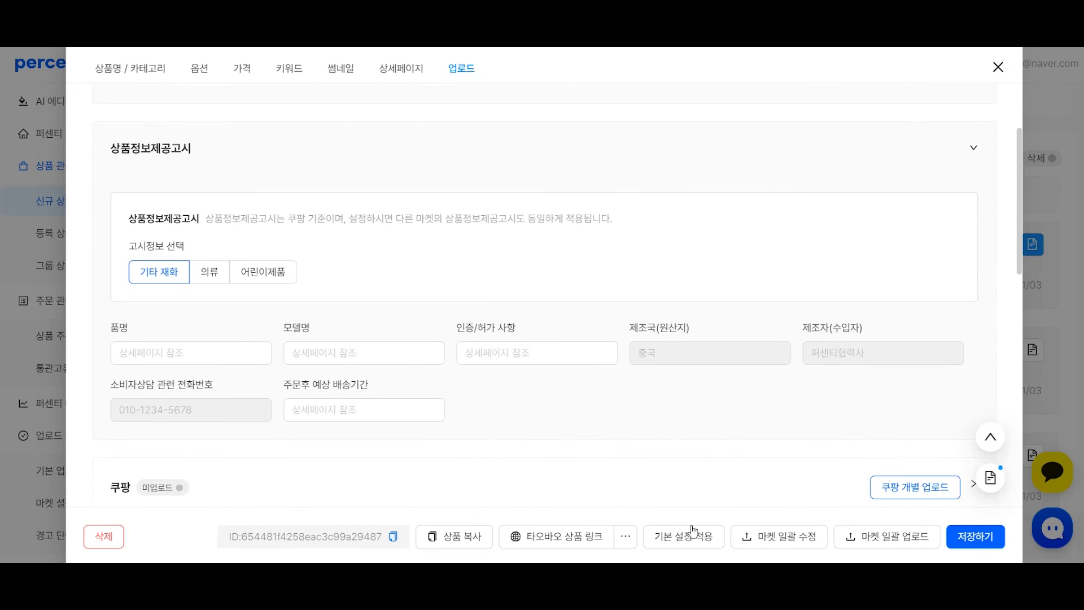
left_click(879, 545)
left_click(374, 263)
left_click(574, 318)
left_click(494, 382)
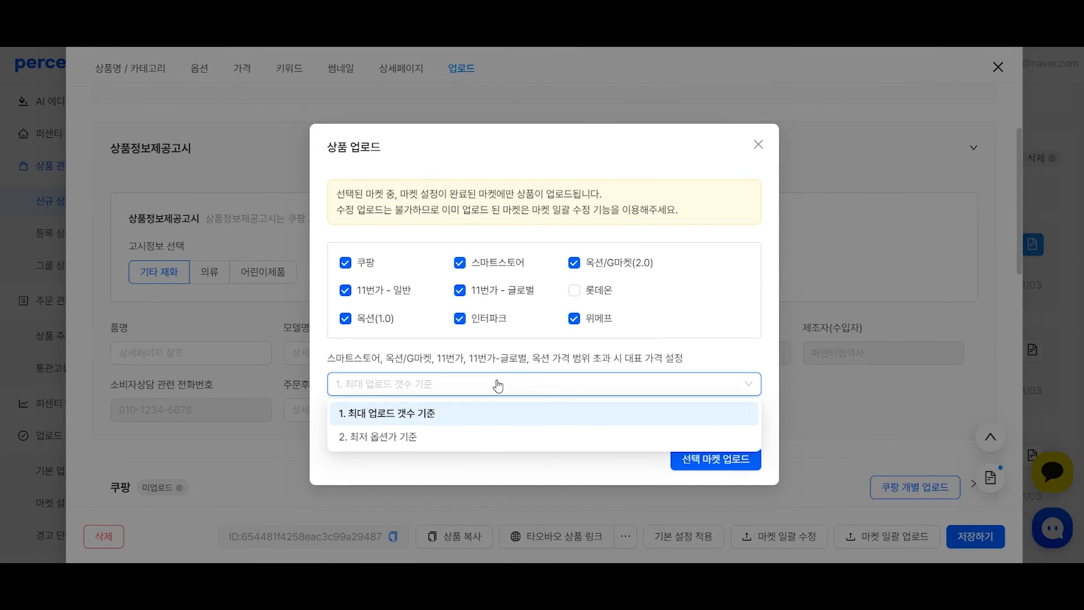
left_click(460, 441)
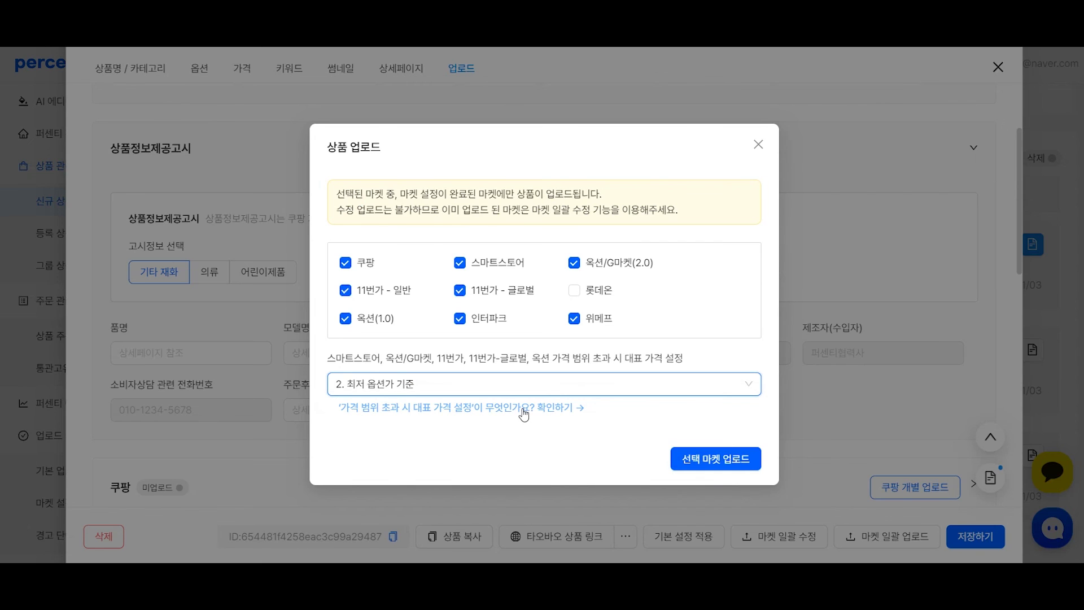
Try to upload the product to the selected markets, and close the Naver Commerce ID login window and the product editor
left_click(698, 466)
left_click(736, 326)
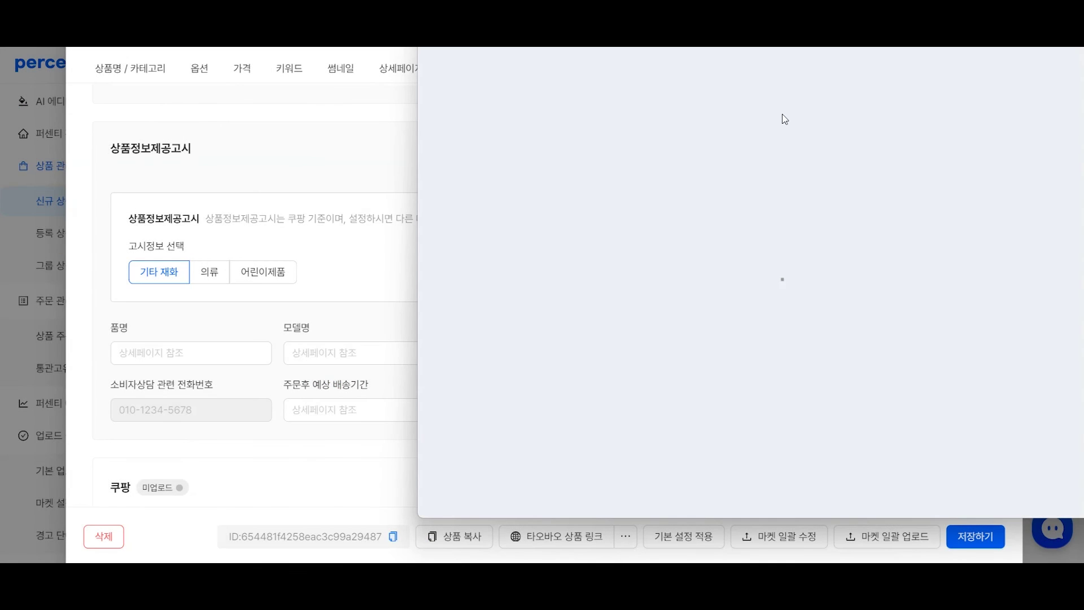
left_click_drag(811, 51, 572, 49)
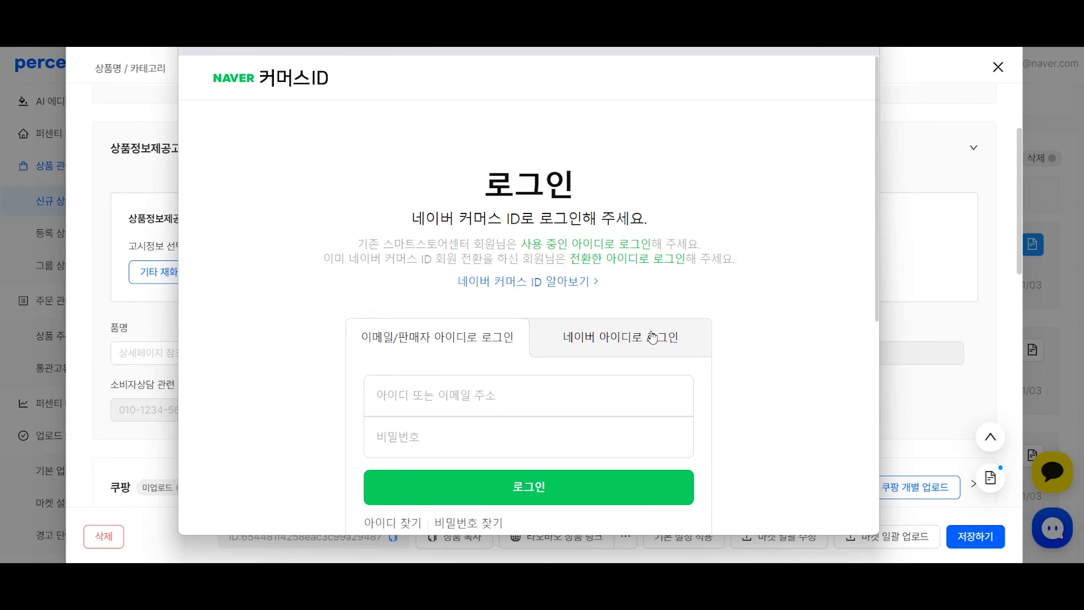
left_click(870, 47)
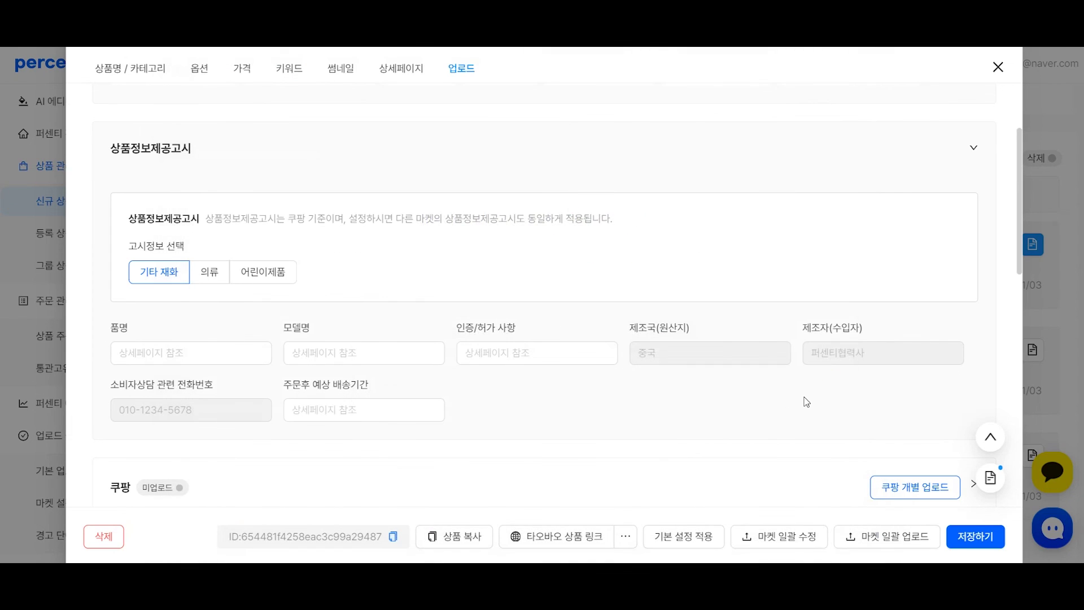
key("Escape")
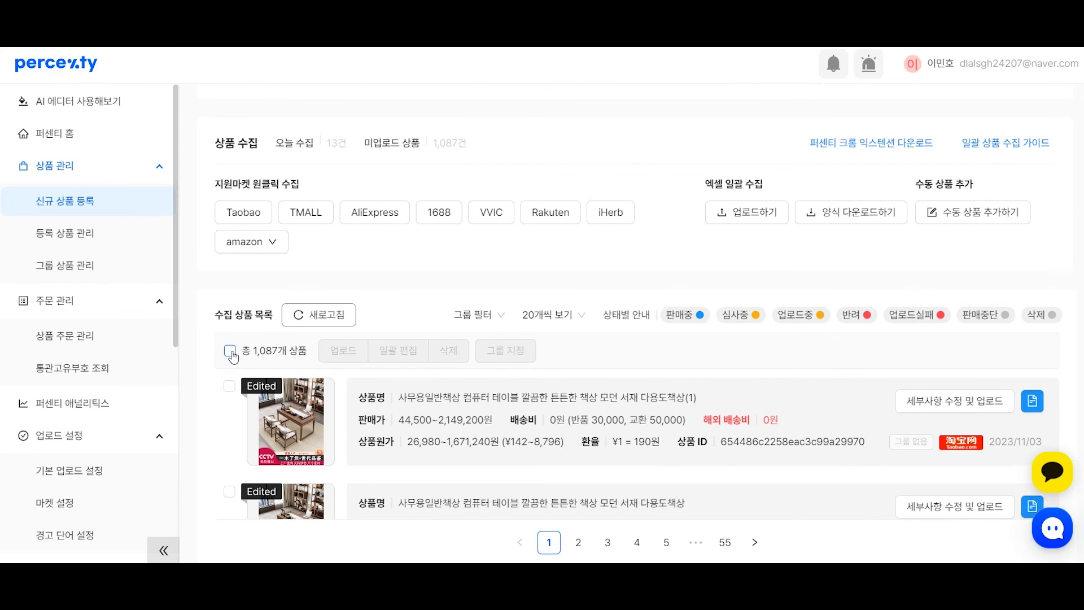
Open the bulk upload for all 20 listed new products, choose 쿠팡, 스마트스토어 and 옥션/G마켓(2.0), and close it without uploading
left_click(230, 352)
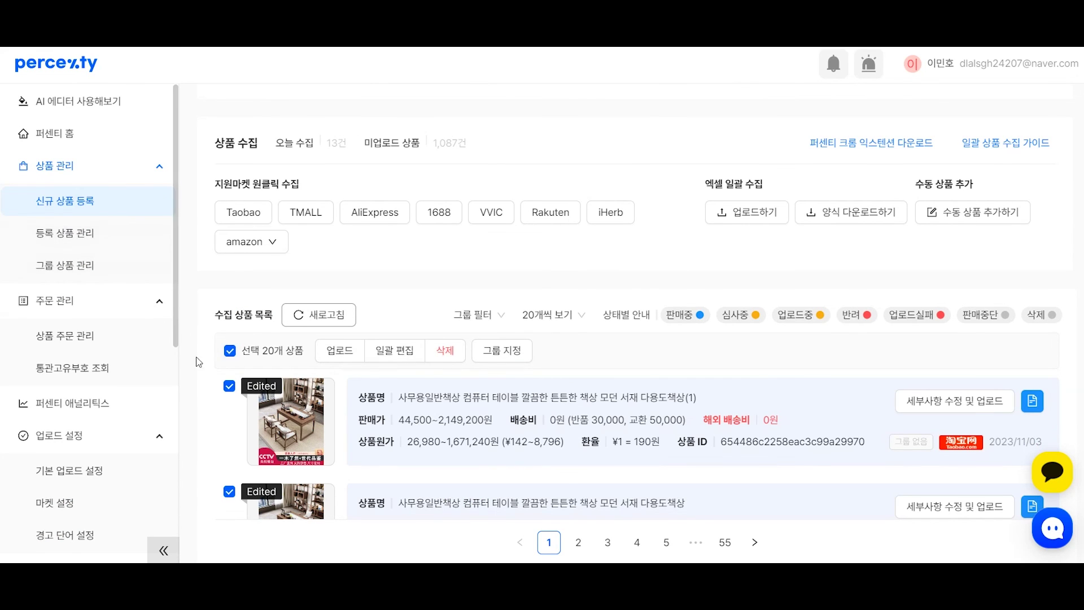
scroll(253, 353, "down", 1)
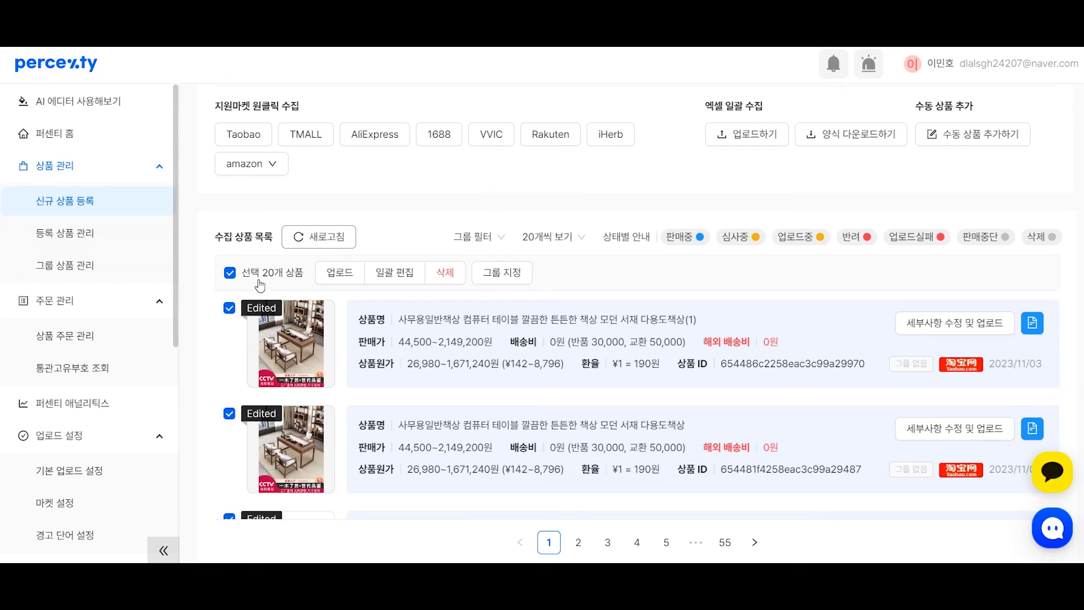
left_click(338, 274)
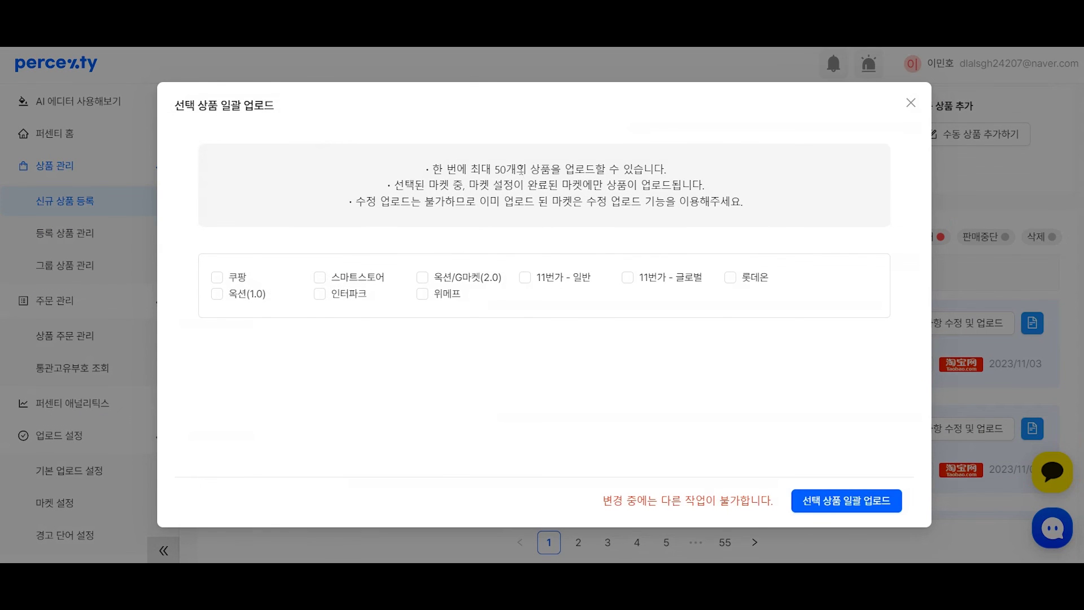
left_click(233, 277)
left_click(458, 278)
left_click(379, 281)
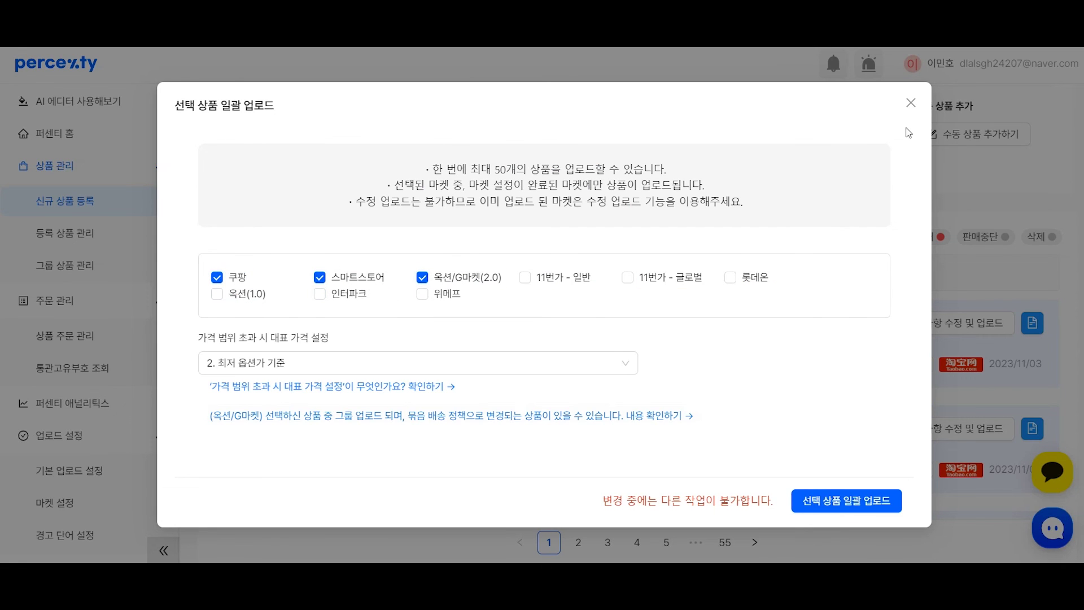
left_click(911, 103)
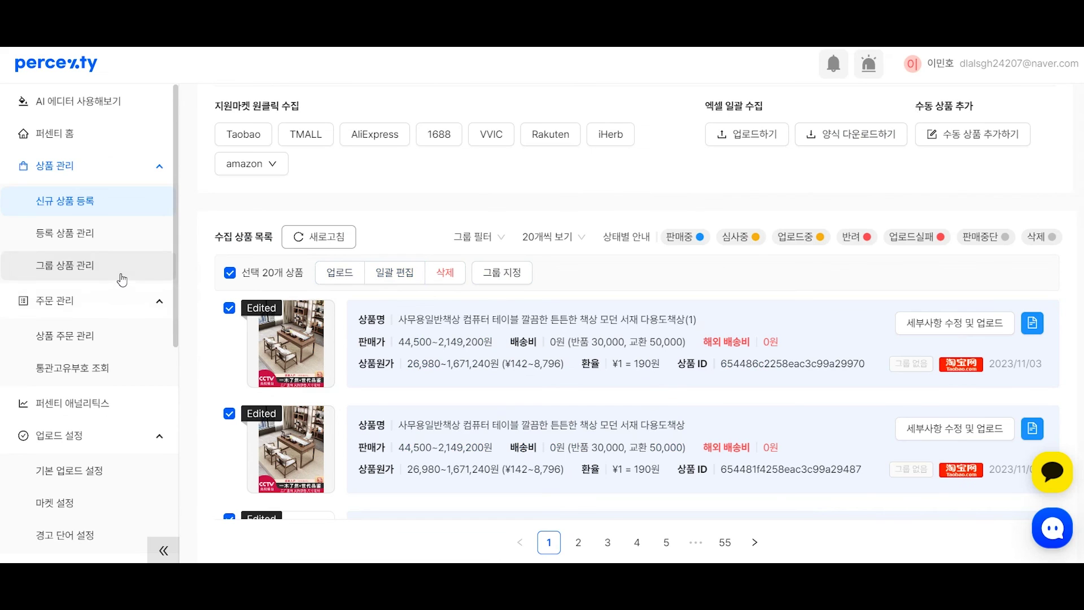
Select all products on the first page of registered products, view the bulk modification upload dialog and close it
left_click(137, 240)
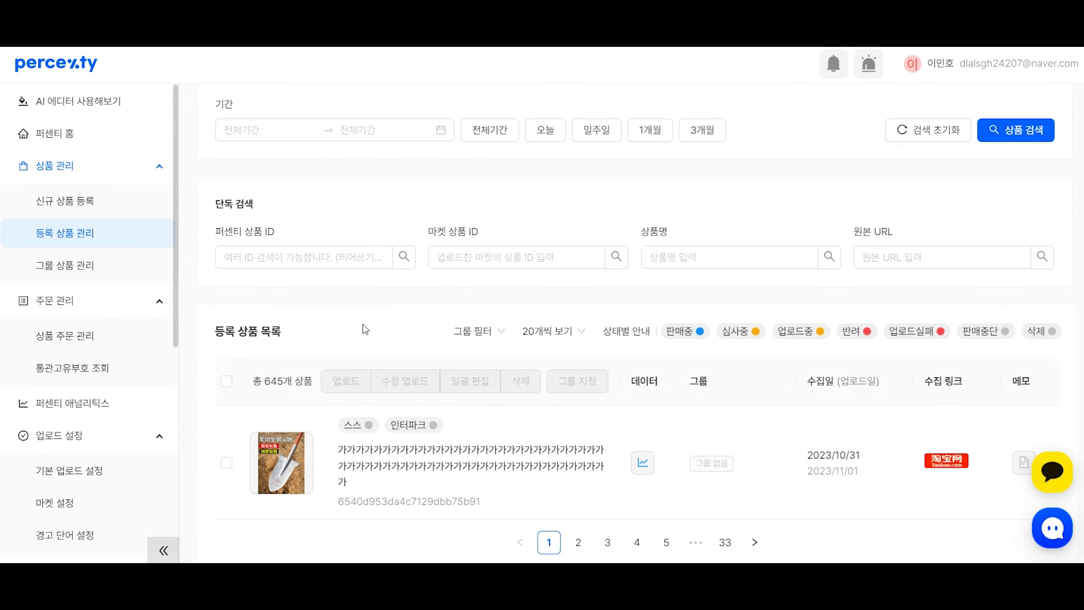
left_click(228, 382)
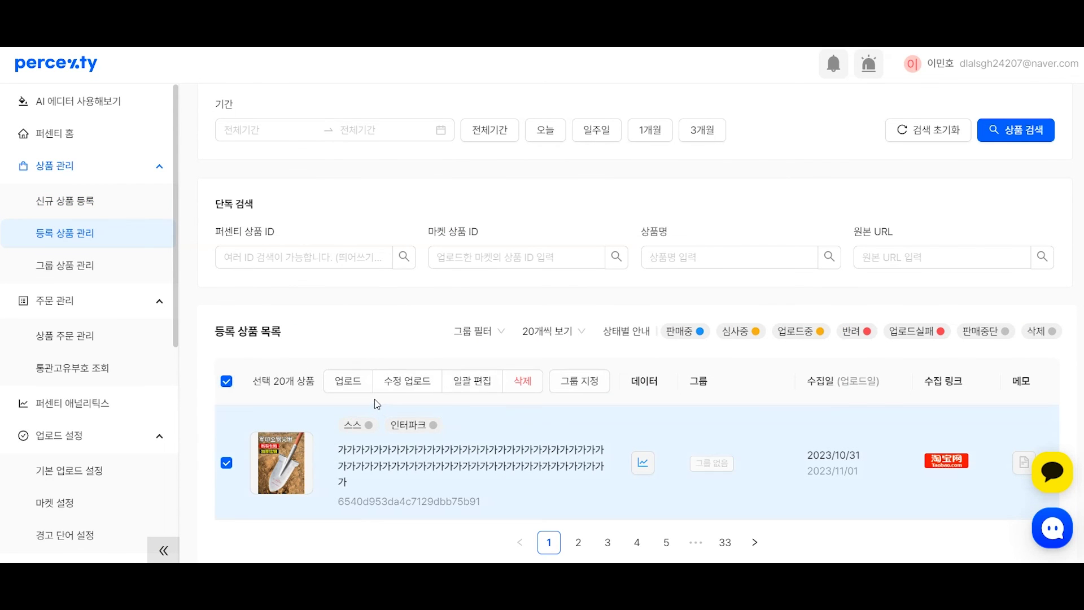
left_click(405, 381)
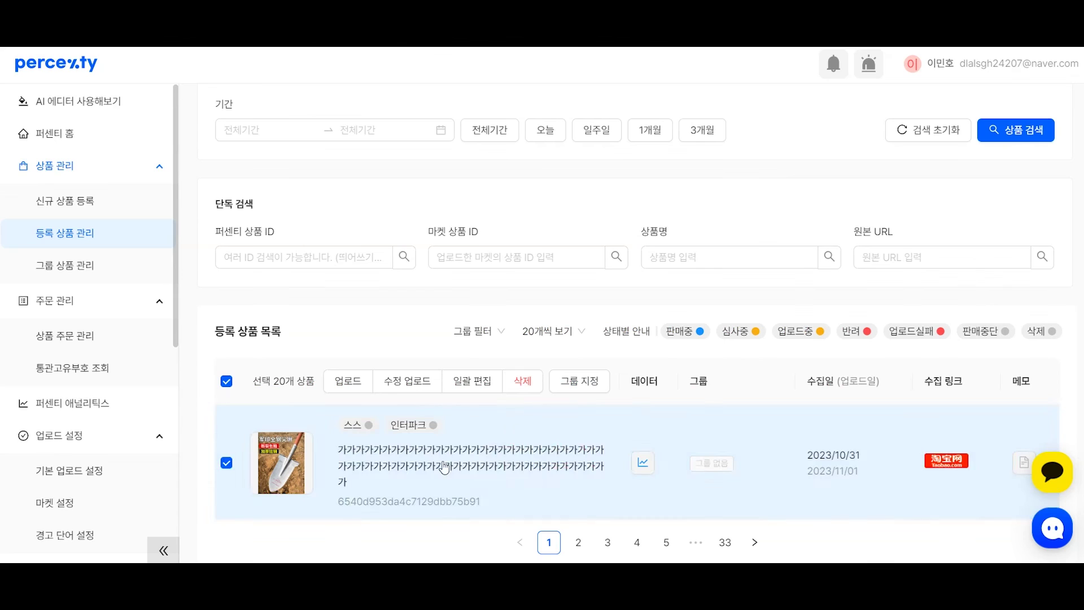
left_click(909, 103)
Review the category and other (기타) sections of the bulk product editor for the selected registered products and close it
left_click(465, 382)
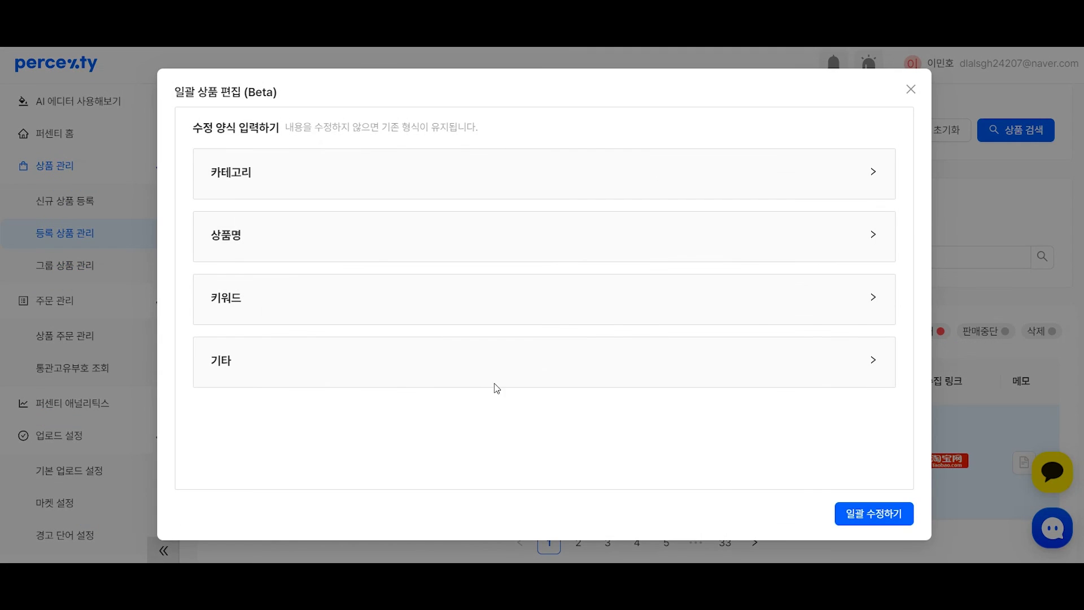
left_click(724, 185)
left_click(724, 185)
left_click(507, 367)
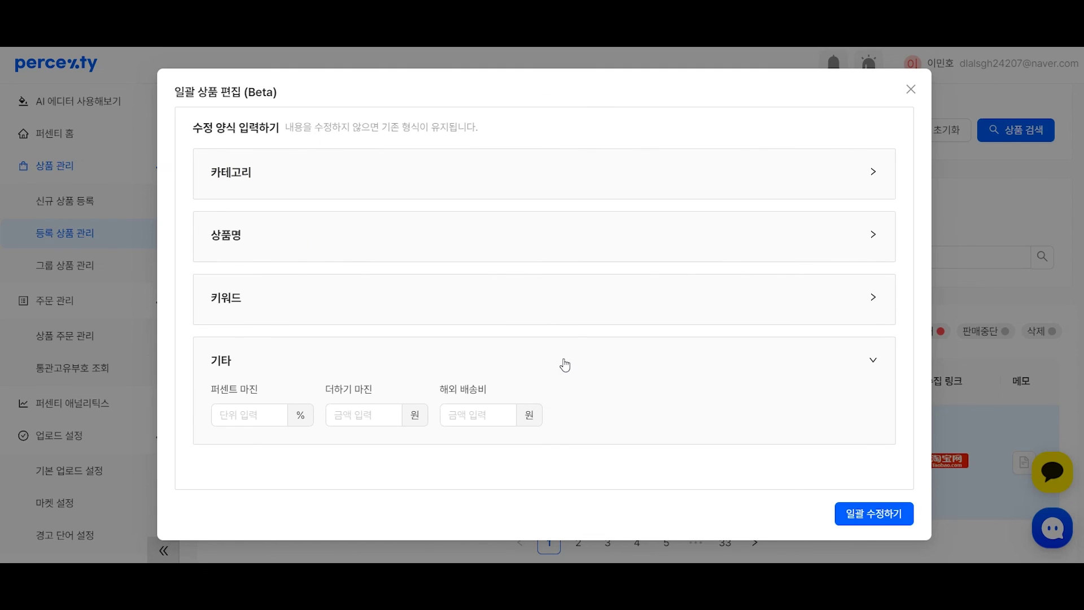
left_click(910, 89)
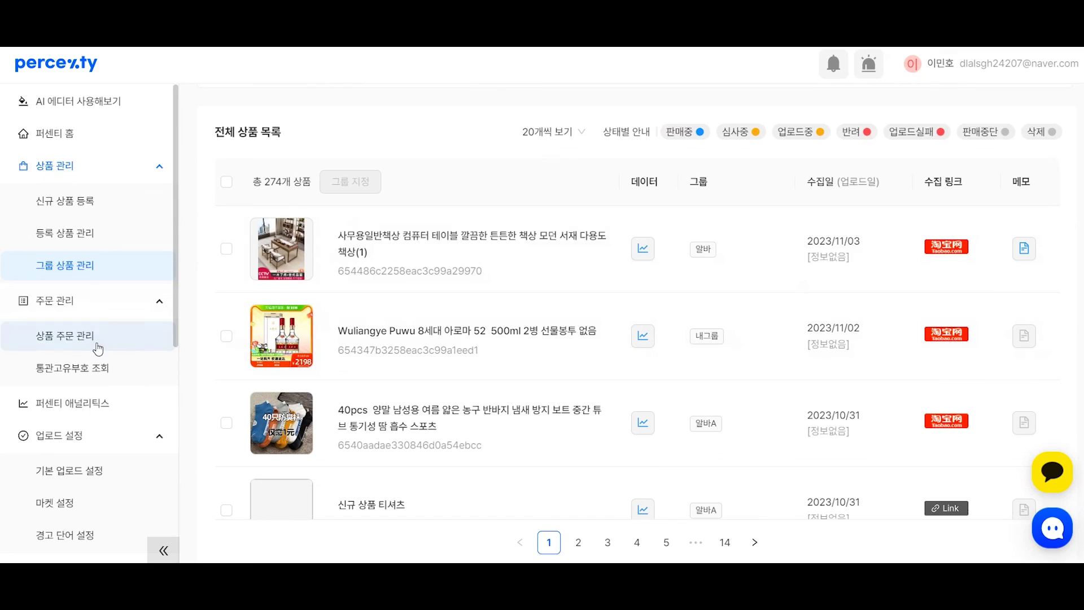
Review the payment-completed orders in product order management and select the listed order to see its shipping preparation option
left_click(98, 348)
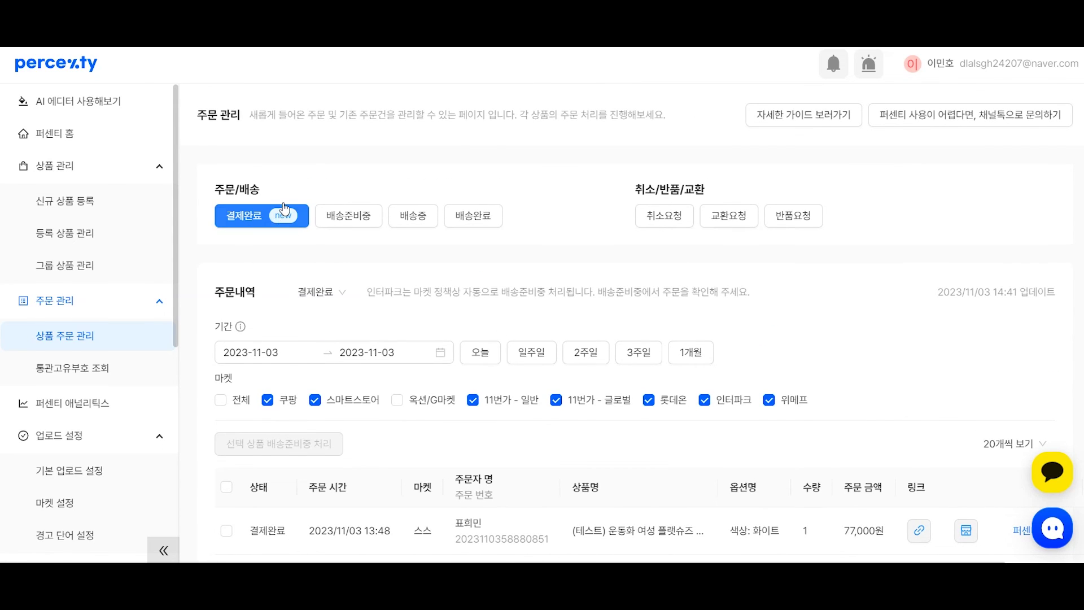
scroll(517, 293, "down", 1)
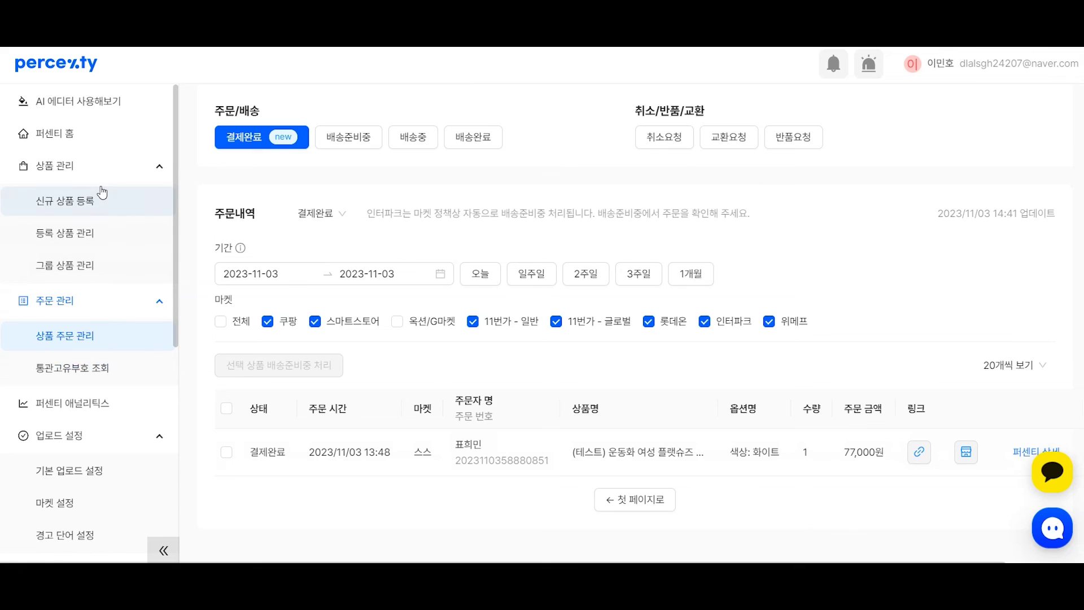
left_click(115, 201)
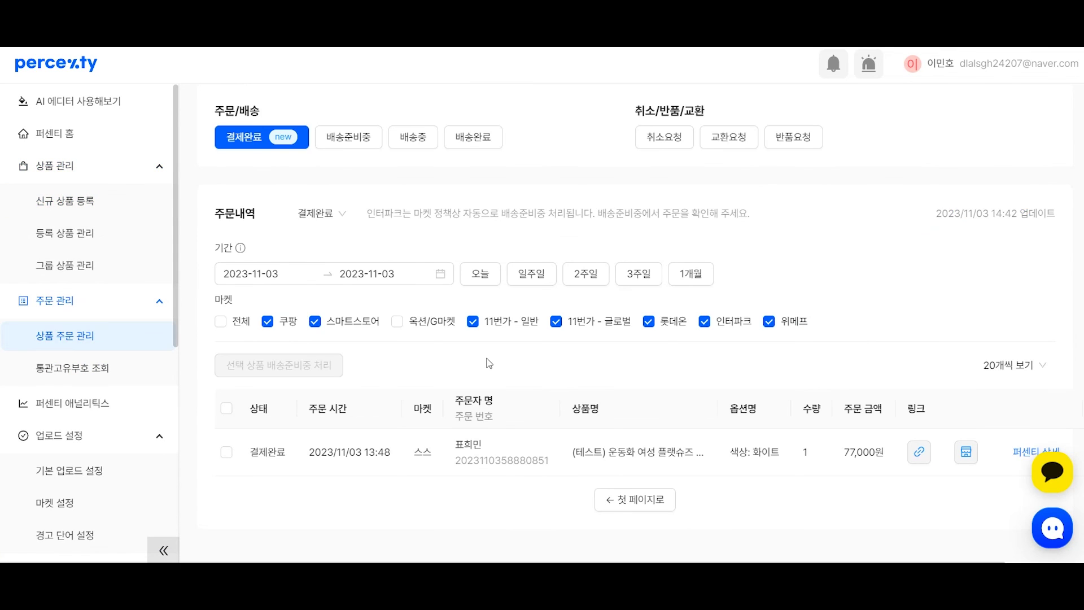
left_click(226, 408)
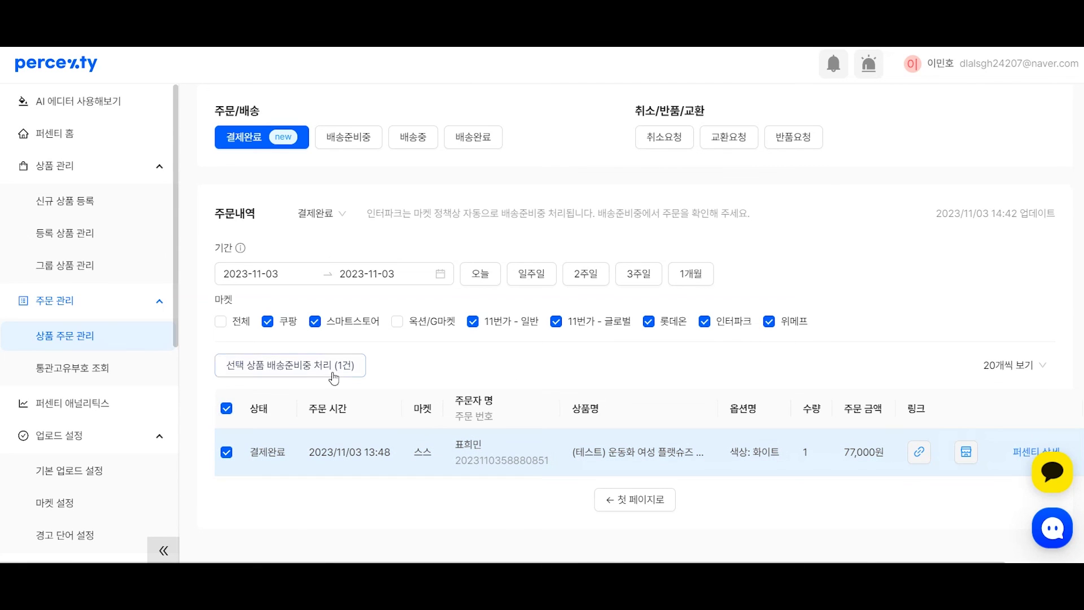
scroll(266, 323, "up", 2)
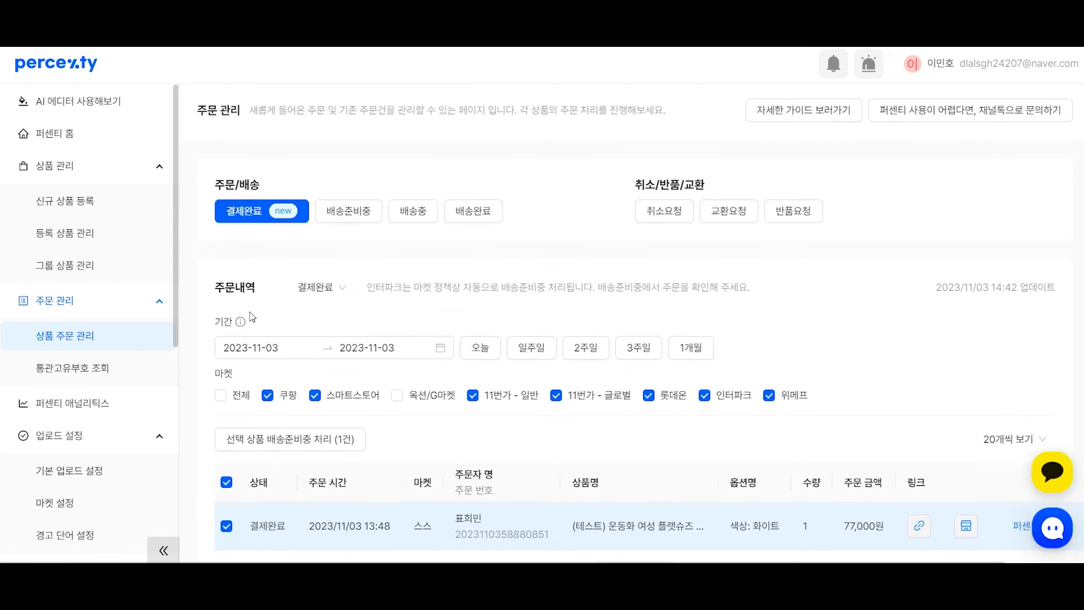
scroll(249, 314, "down", 2)
Open the personal customs clearance code lookup page and its input area
left_click(119, 370)
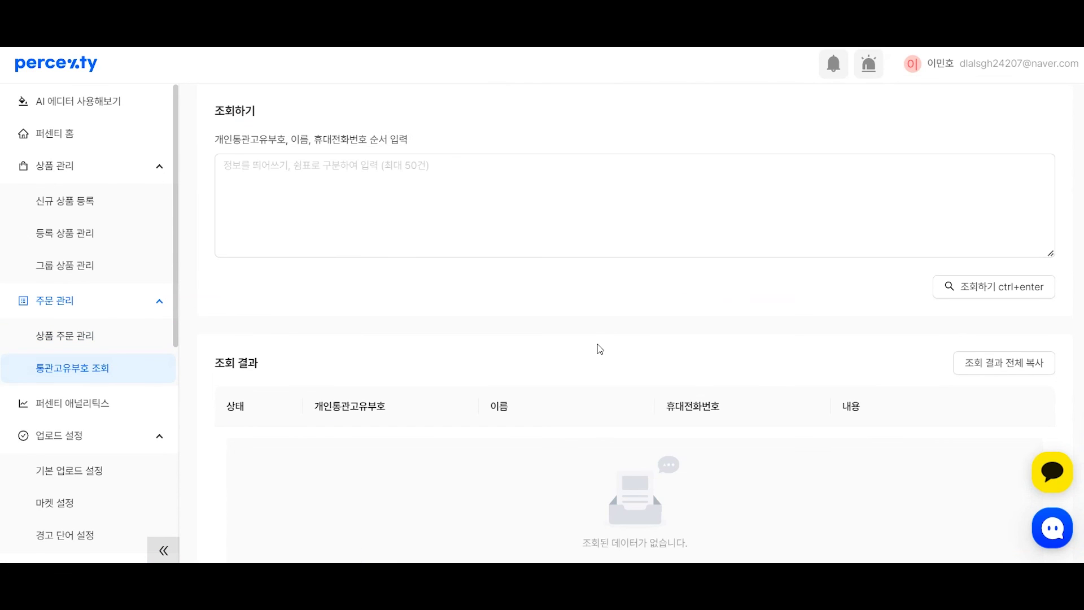
left_click(426, 190)
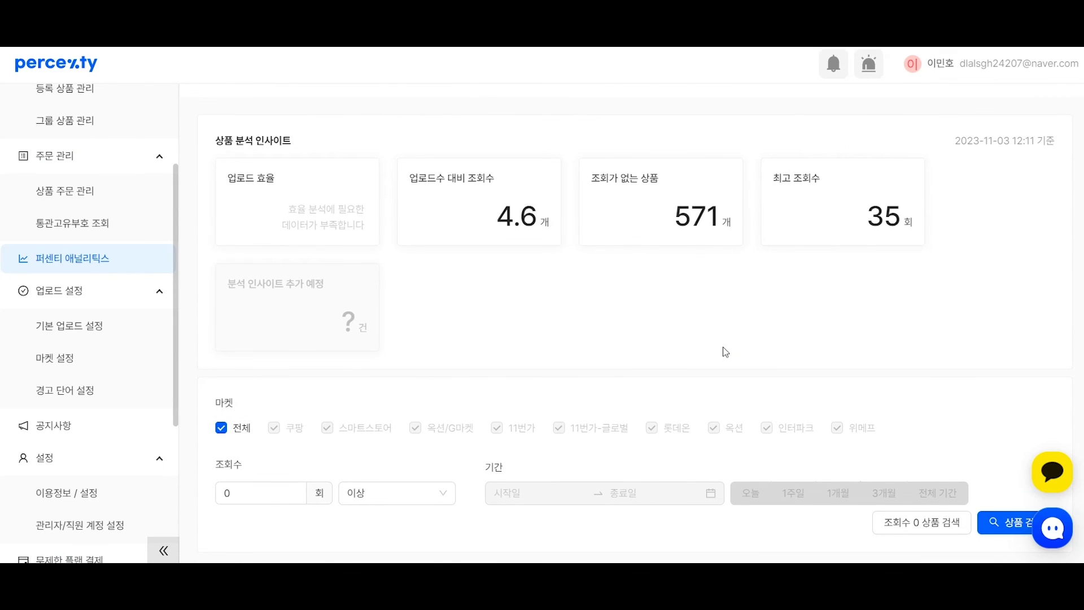
Examine the cumulative view counts of the products ranked in Percenty Analytics
scroll(726, 351, "down", 8)
left_click_drag(806, 352, 757, 344)
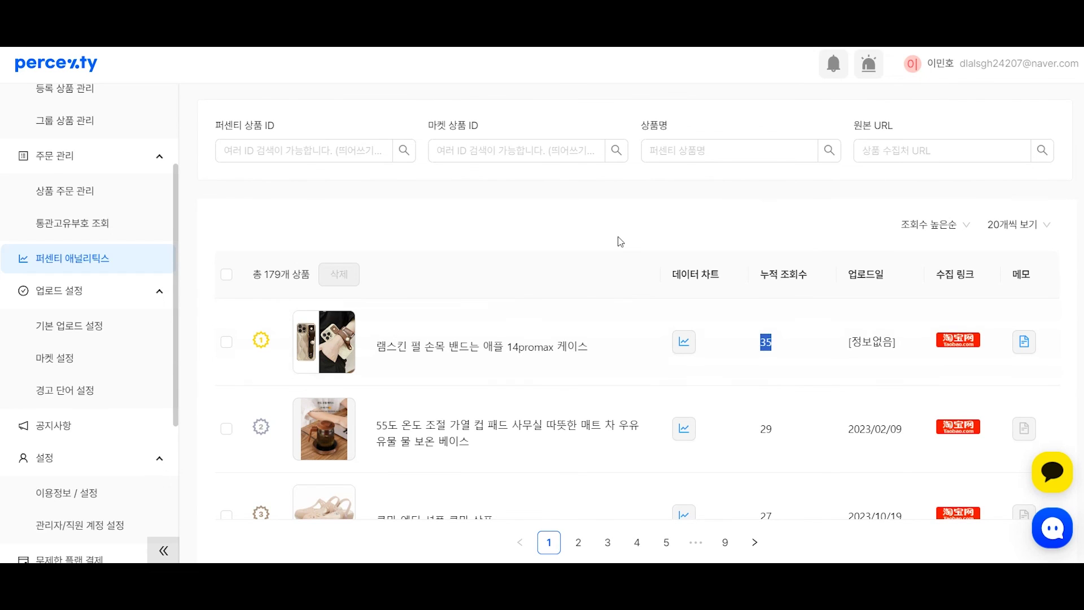
left_click(753, 373)
left_click_drag(784, 347, 766, 343)
left_click(754, 345)
View the traffic data chart of the top-ranked 14promax phone case by month and close it
left_click(684, 342)
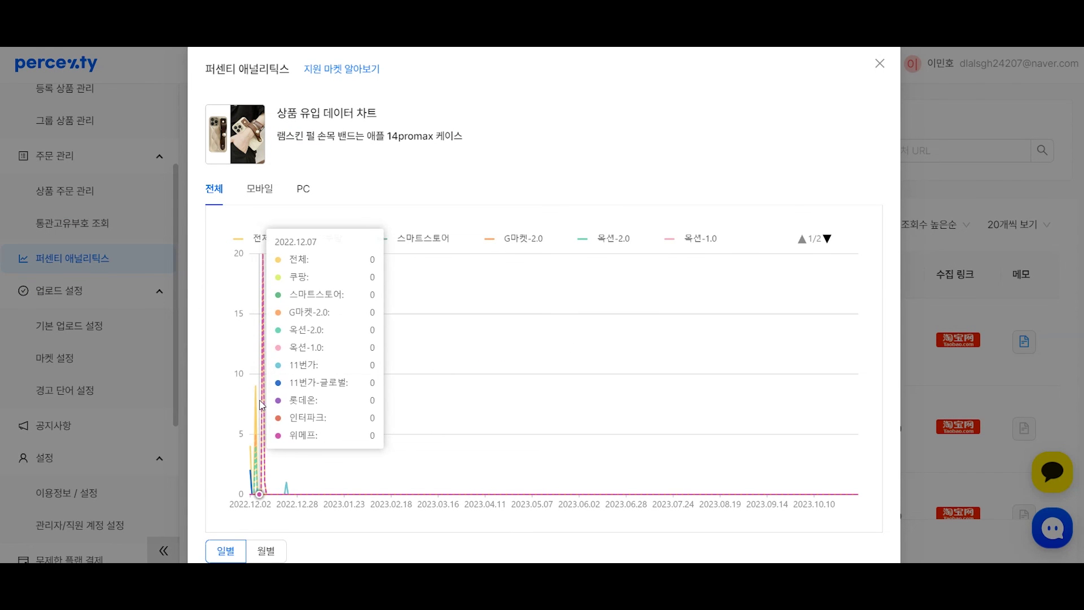
left_click(264, 551)
left_click(879, 63)
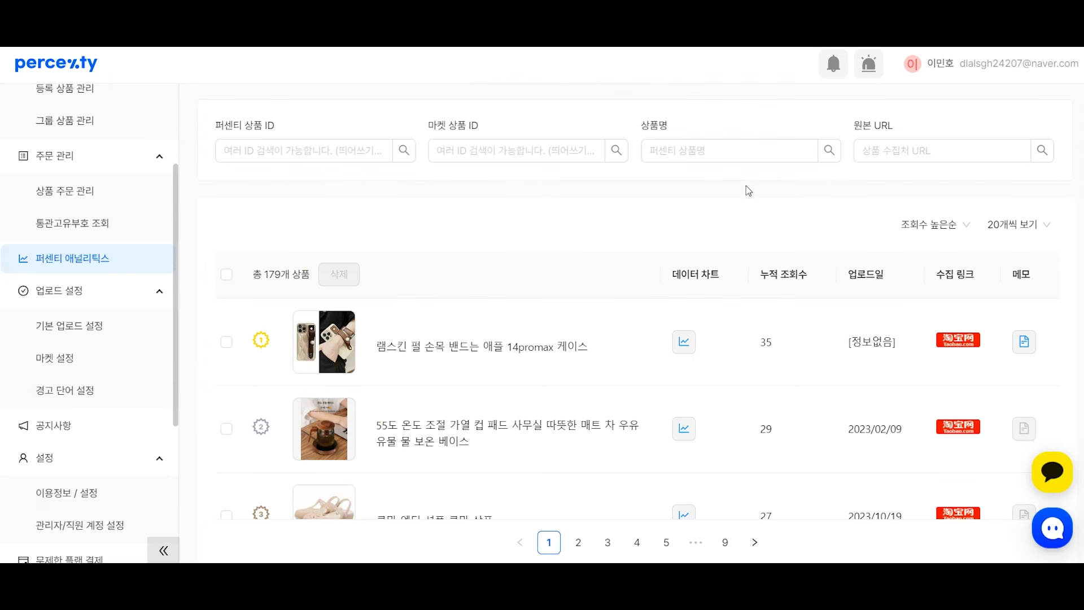
Return to the new product registration list, open the Percenty support chat and close it
scroll(749, 328, "down", 3)
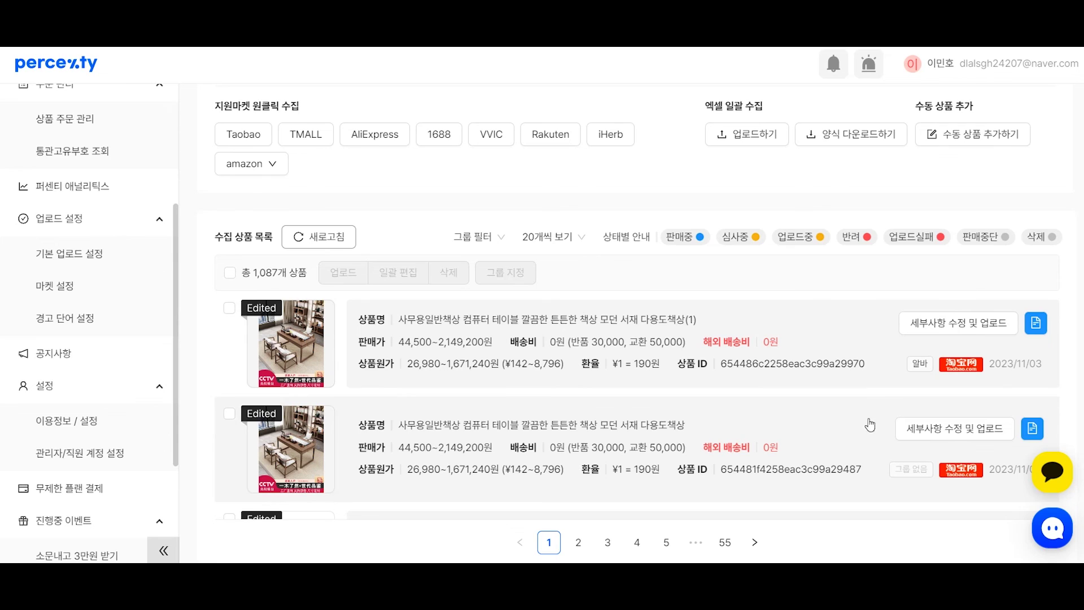
left_click(1056, 537)
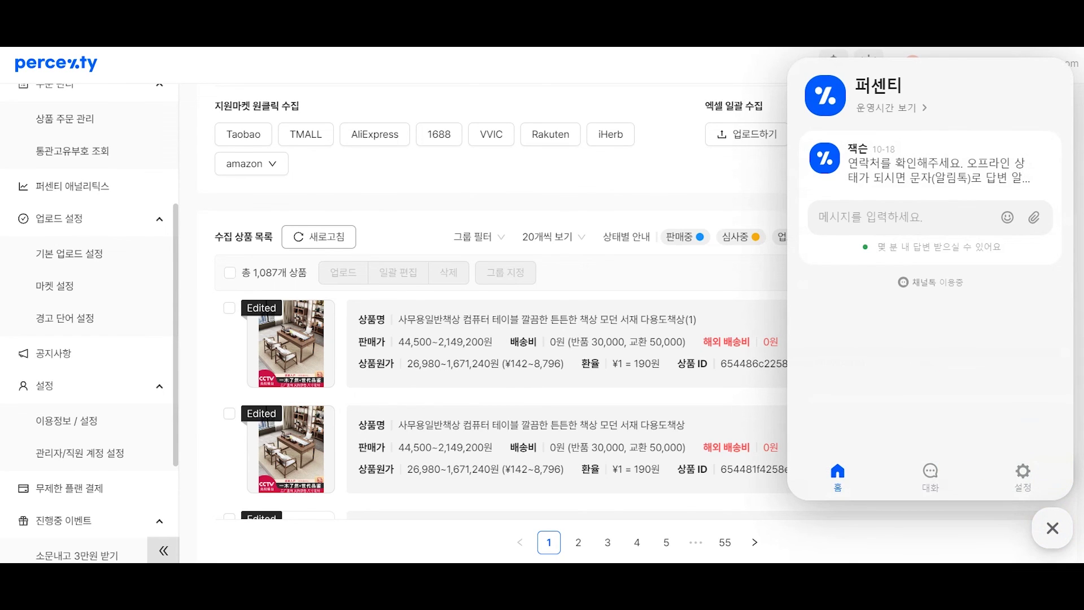
left_click(1052, 528)
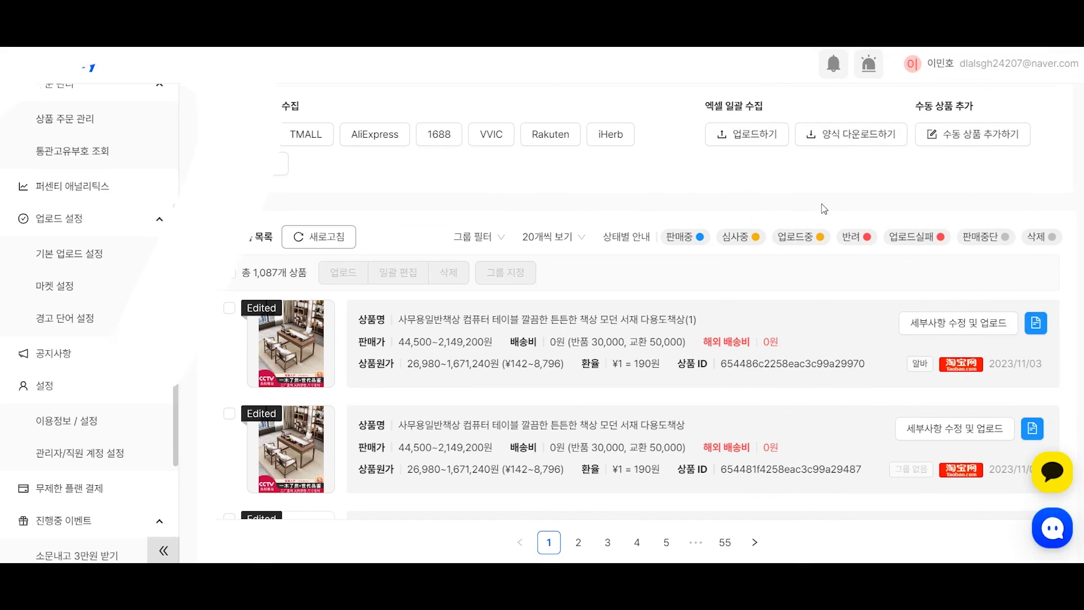